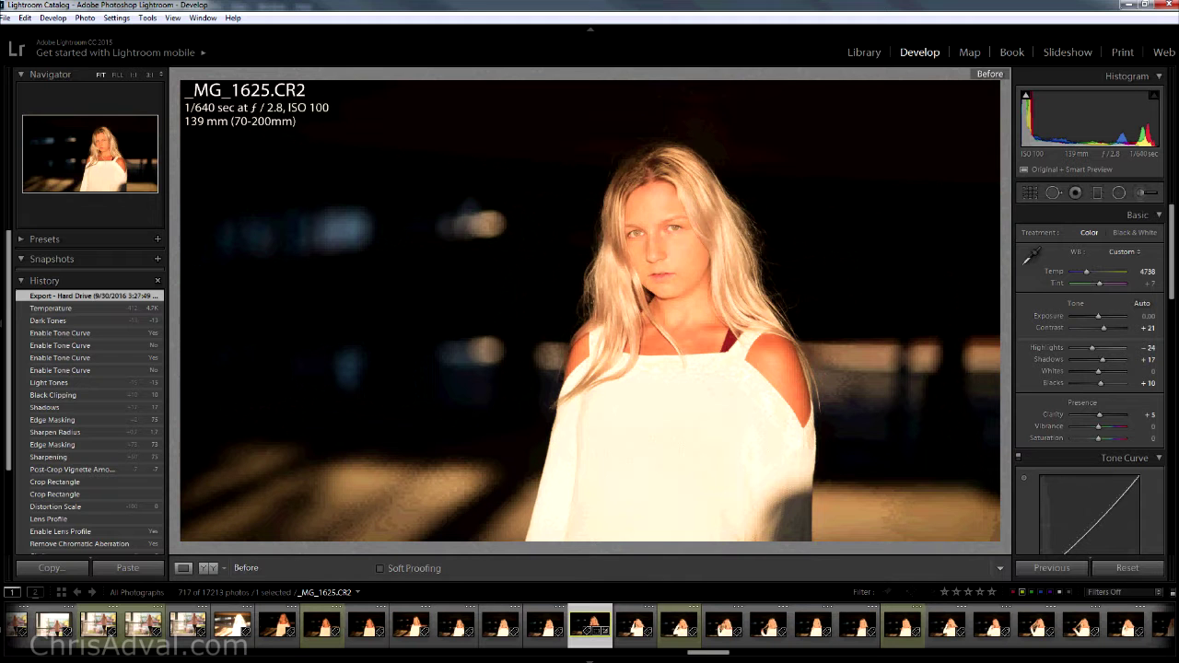
# Compare the portrait before and after its Lightroom edits, and close Lightroom to continue in Photoshop
pyautogui.press('\\')
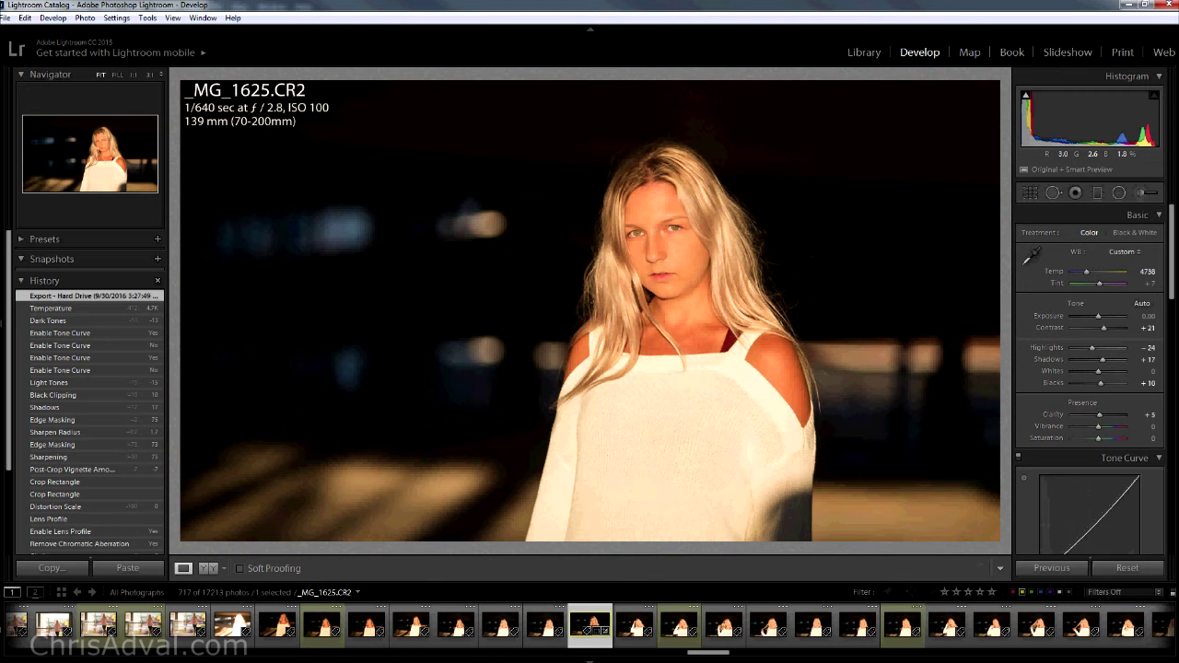
pyautogui.press('\\')
pyautogui.press('\\')
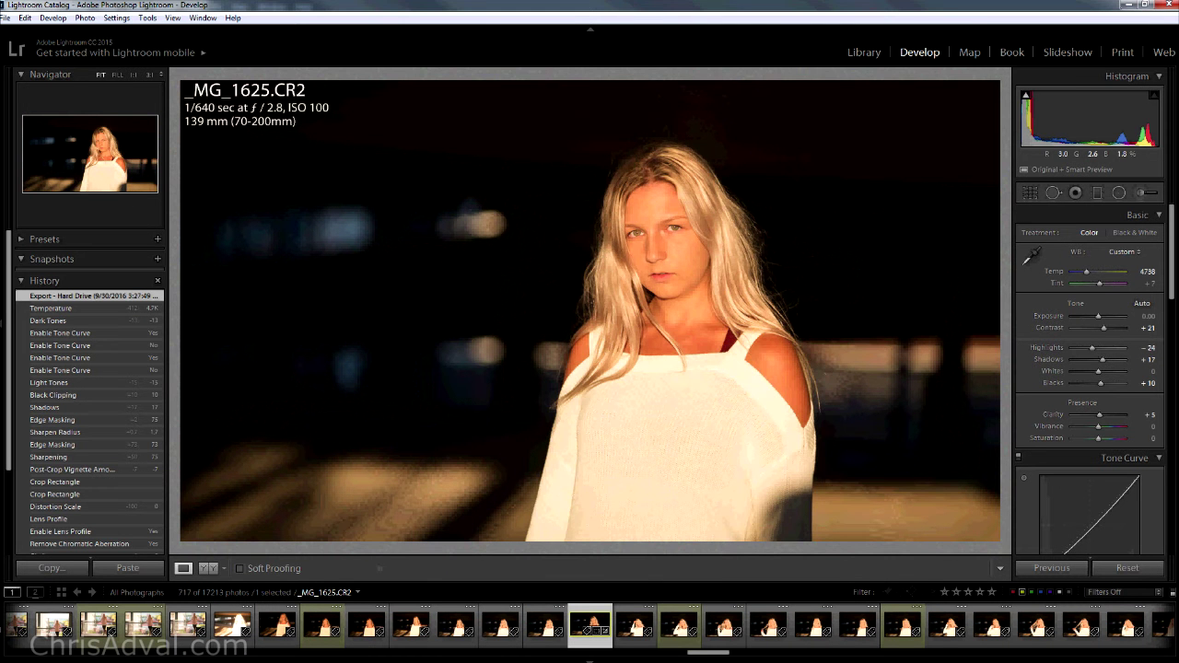
pyautogui.press('\\')
pyautogui.press('\\')
pyautogui.press('\\')
pyautogui.press('\\')
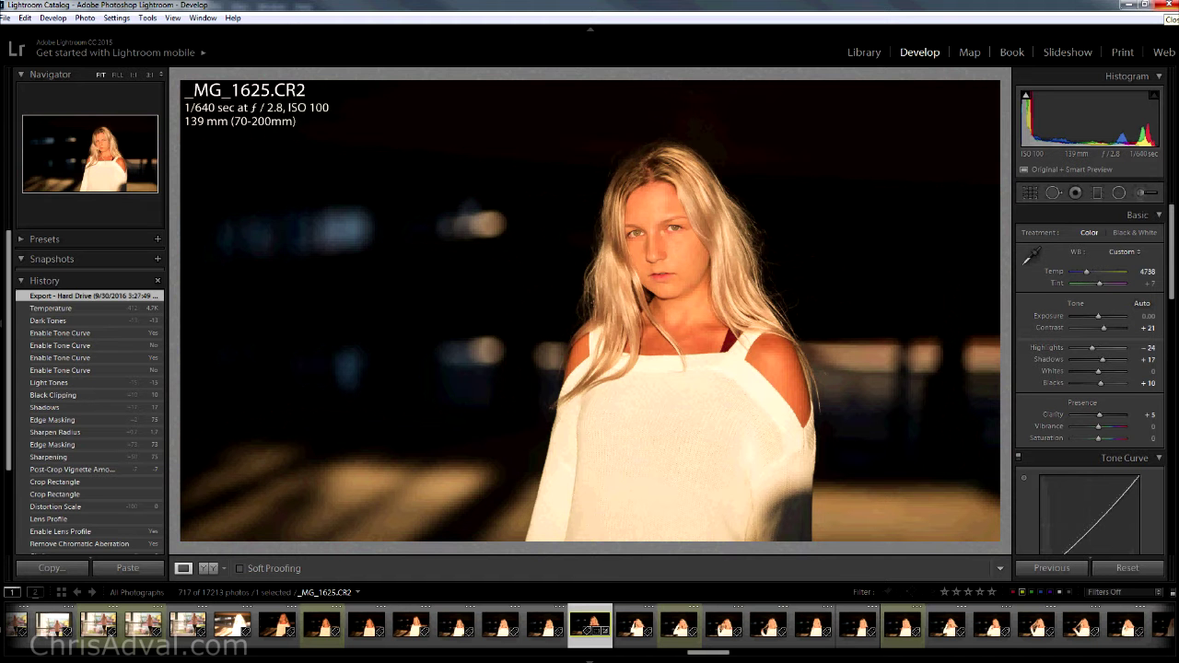
pyautogui.click(1164, 5)
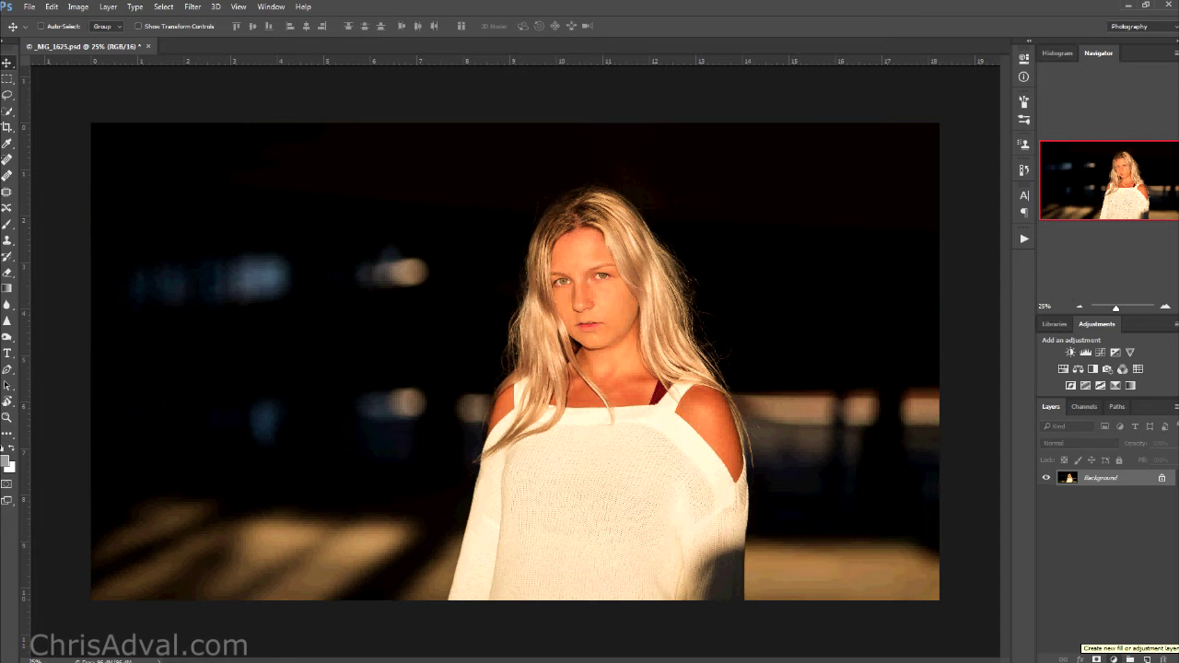
# Add a Curves adjustment layer and brighten the highlights with a curve point at input 194, output 203
pyautogui.click(1112, 657)
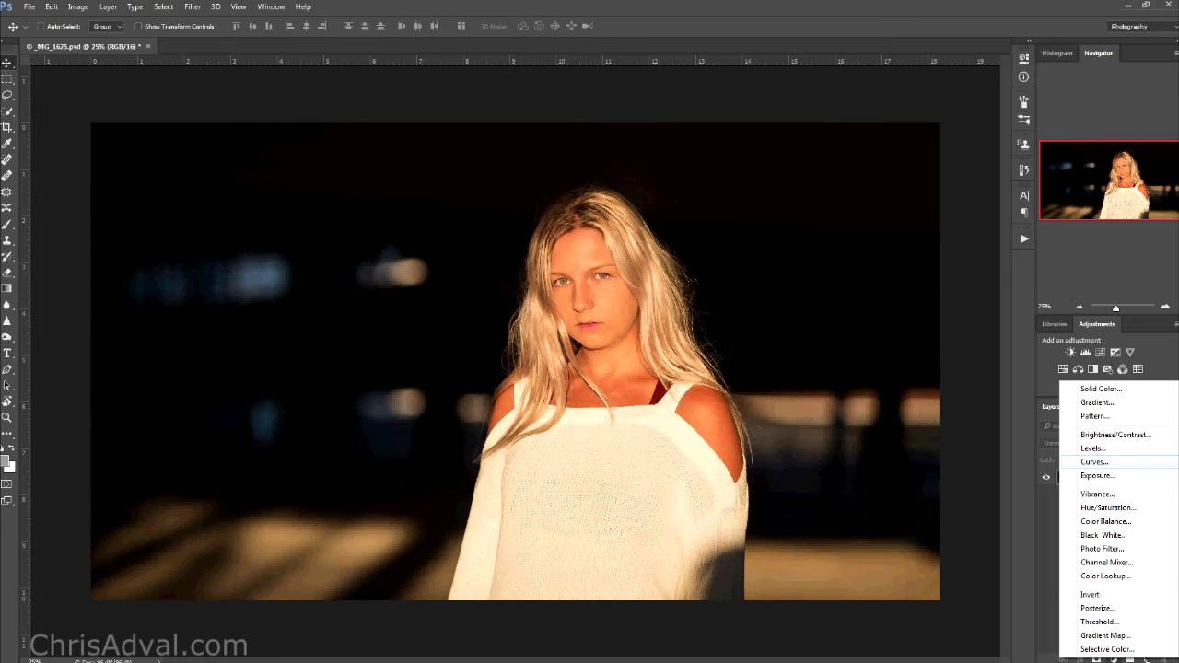
pyautogui.click(1094, 462)
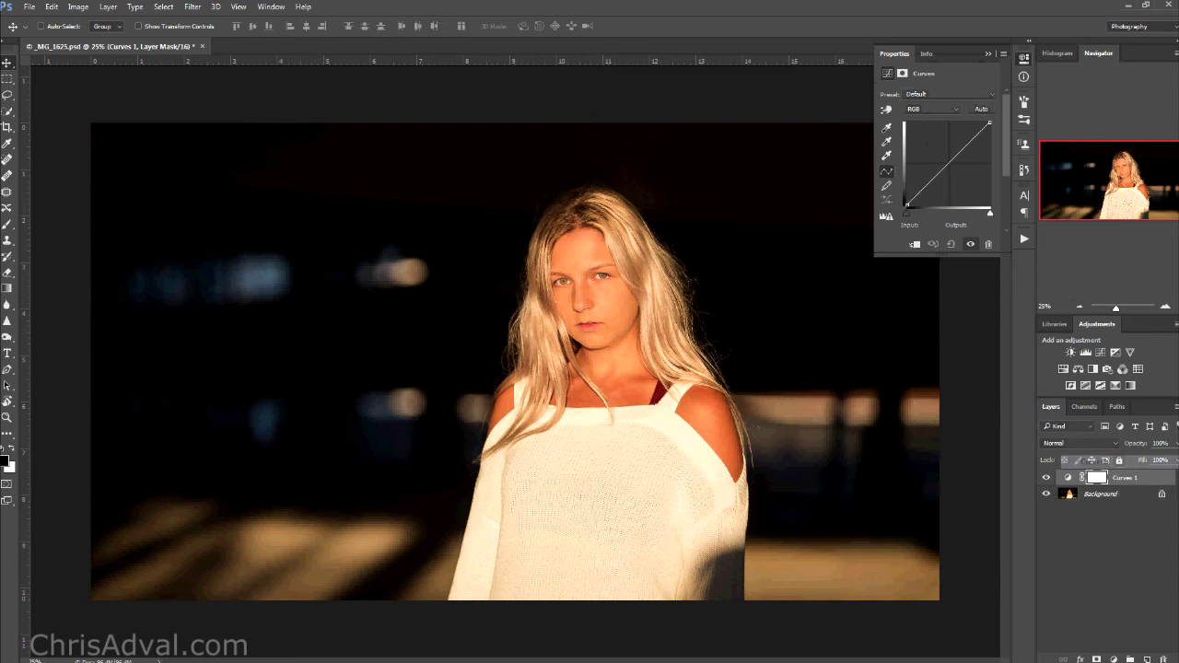
pyautogui.moveTo(967, 146); pyautogui.dragTo(970, 139)
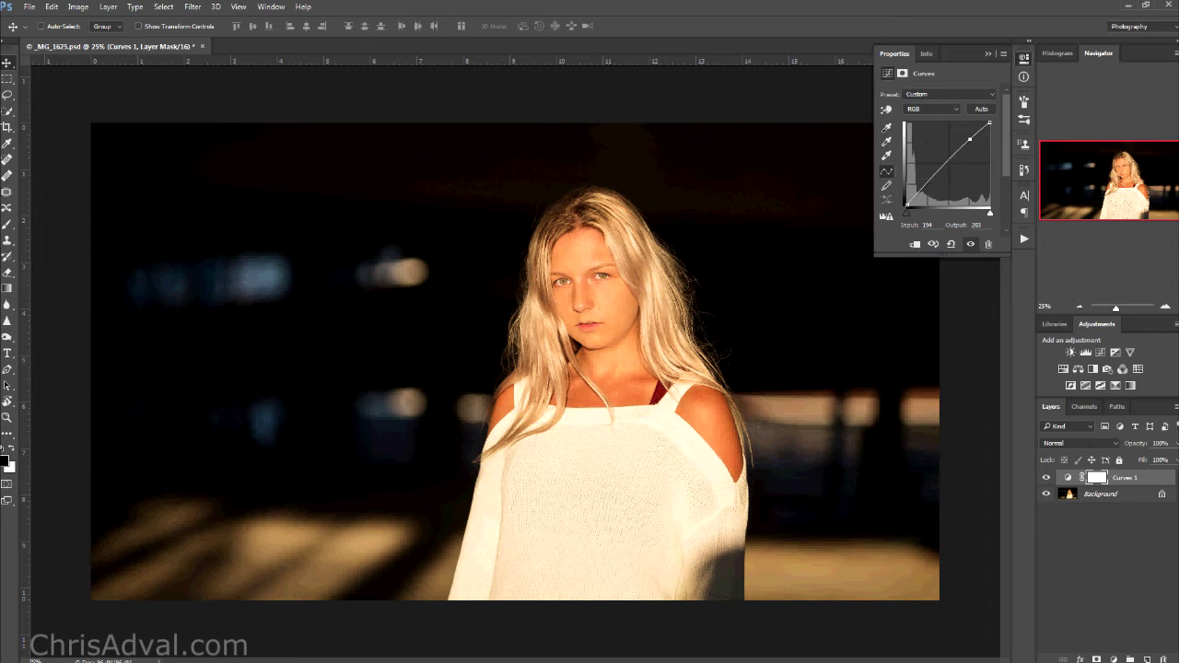
# Rename the Curves layer "lights" and invert its layer mask to black
pyautogui.click(1067, 478)
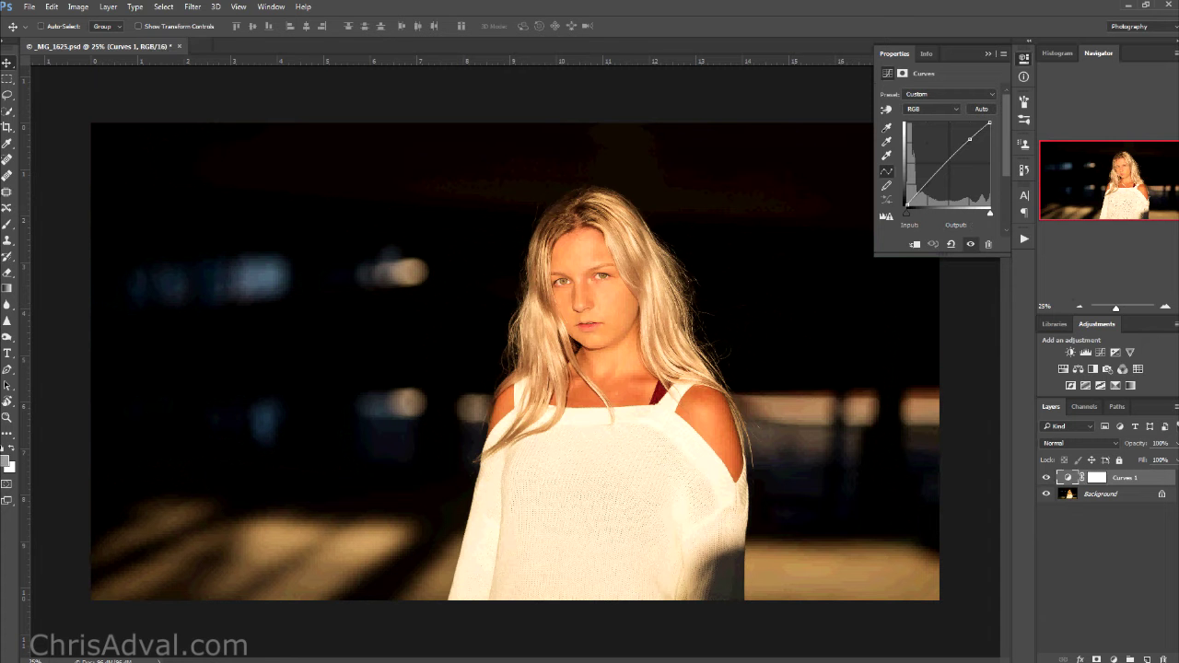
pyautogui.doubleClick(1124, 478)
pyautogui.write('lights')
pyautogui.press('Return')
pyautogui.click(1096, 477)
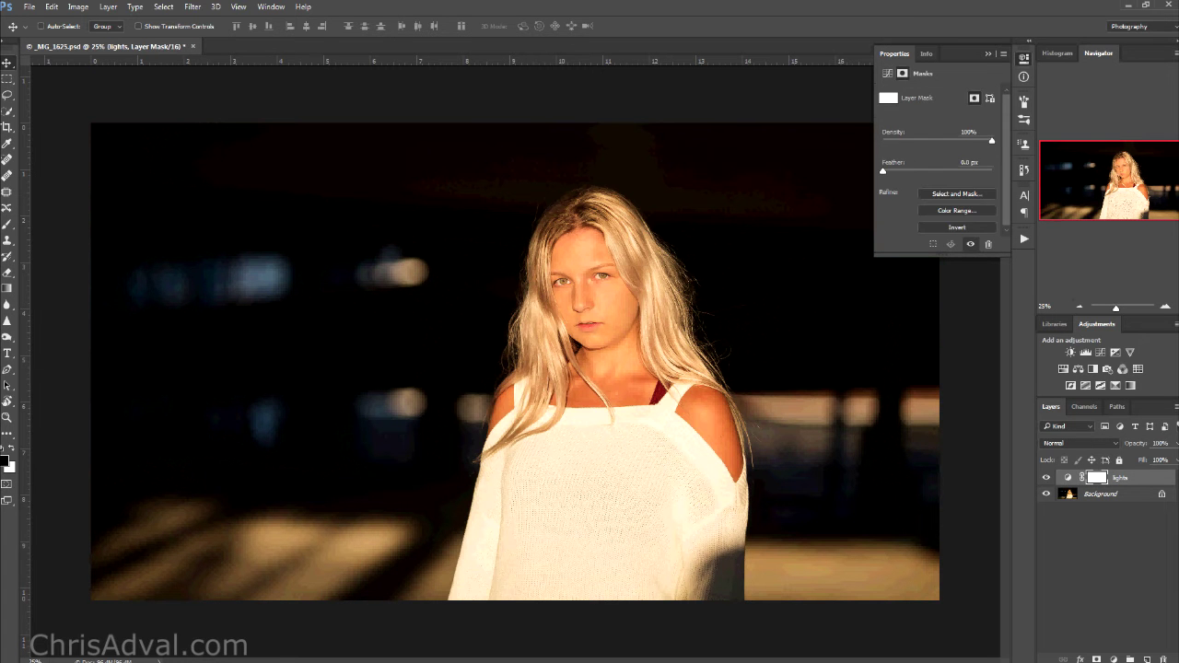
pyautogui.hotkey('ctrl', 'i')
# Paint white with the Brush on the lights layer's mask over the blurred background lights beside the model
pyautogui.press('b')
pyautogui.moveTo(541, 294); pyautogui.dragTo(234, 294)
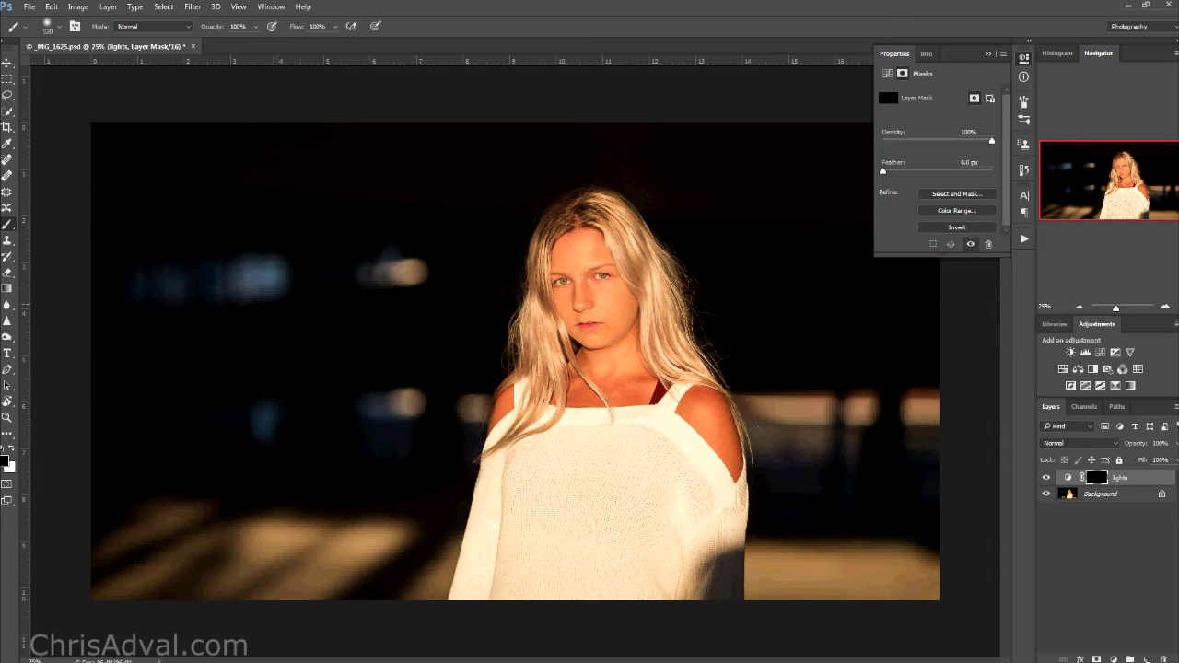
pyautogui.press('x')
pyautogui.moveTo(244, 278); pyautogui.dragTo(278, 277)
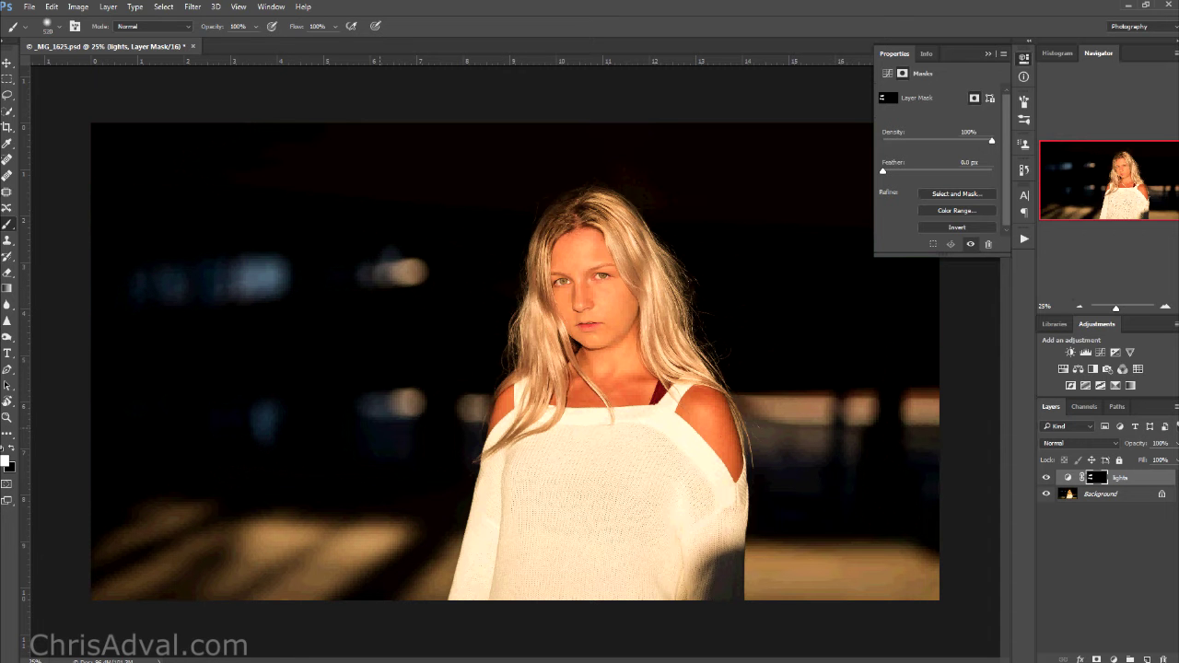
pyautogui.moveTo(389, 407); pyautogui.dragTo(405, 411)
pyautogui.moveTo(787, 413); pyautogui.dragTo(856, 416)
# Compare the image with and without the lights layer to examine the brightened background
pyautogui.click(1045, 477)
pyautogui.click(1045, 477)
pyautogui.click(1046, 477)
pyautogui.click(1045, 477)
pyautogui.click(1045, 478)
pyautogui.click(1046, 477)
pyautogui.click(1045, 477)
pyautogui.click(1046, 477)
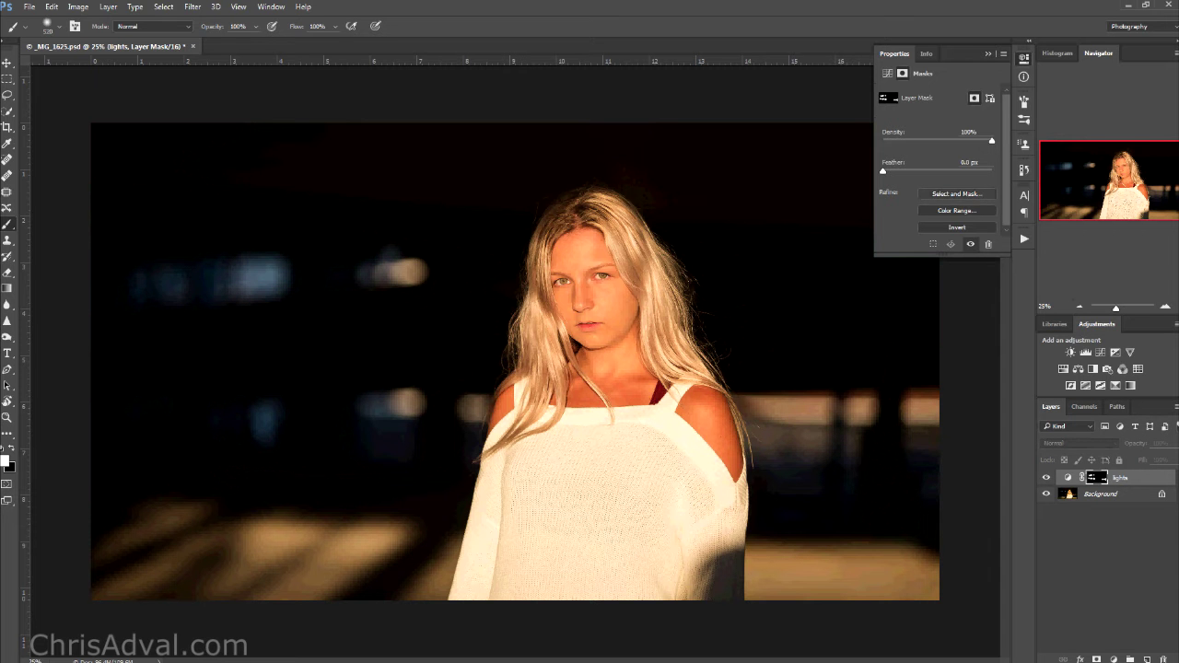
pyautogui.click(1046, 477)
pyautogui.click(1045, 478)
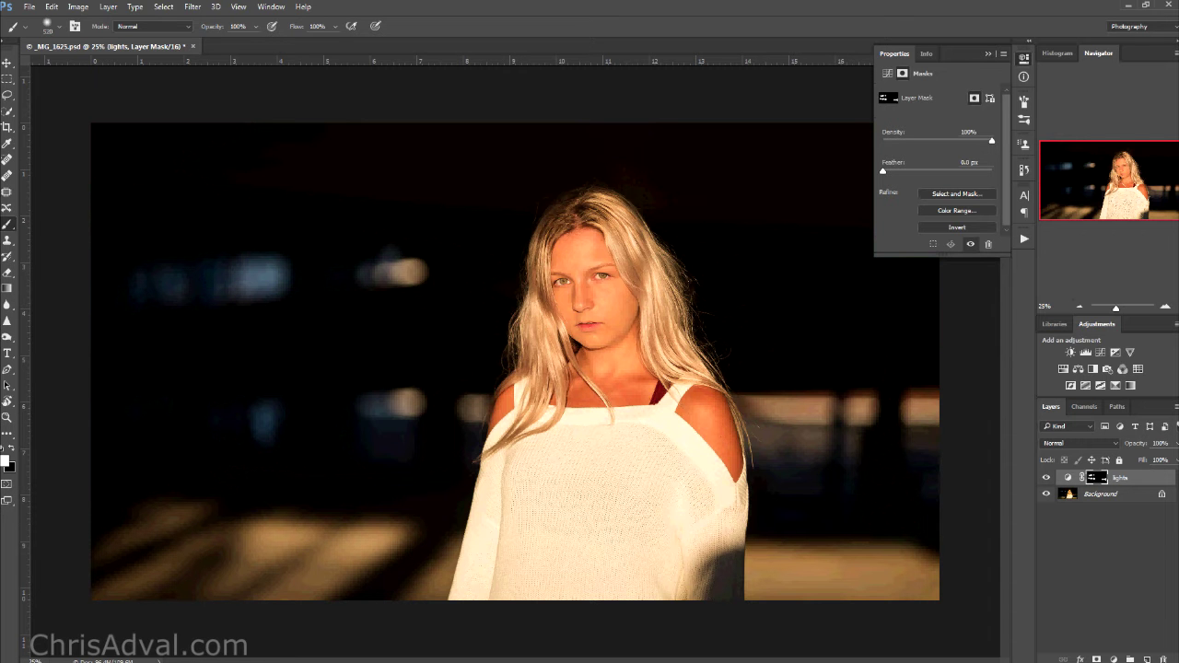
# Add a Hue/Saturation adjustment layer and set the Blues to saturation +22 and lightness +13
pyautogui.click(989, 54)
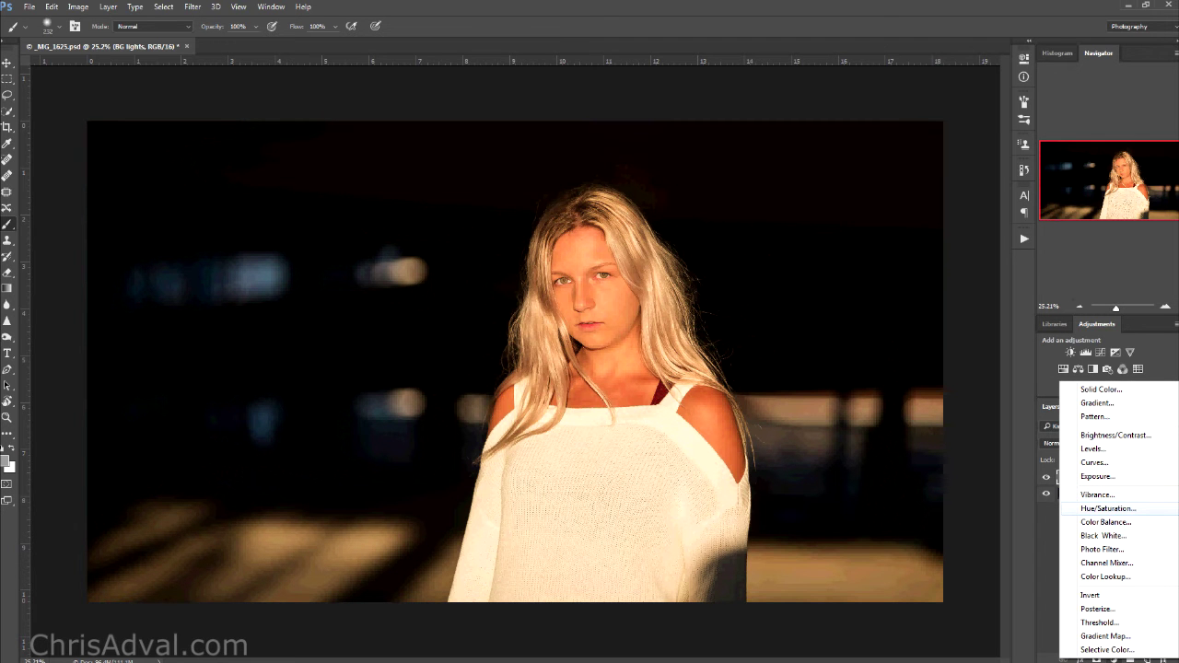
pyautogui.click(1108, 509)
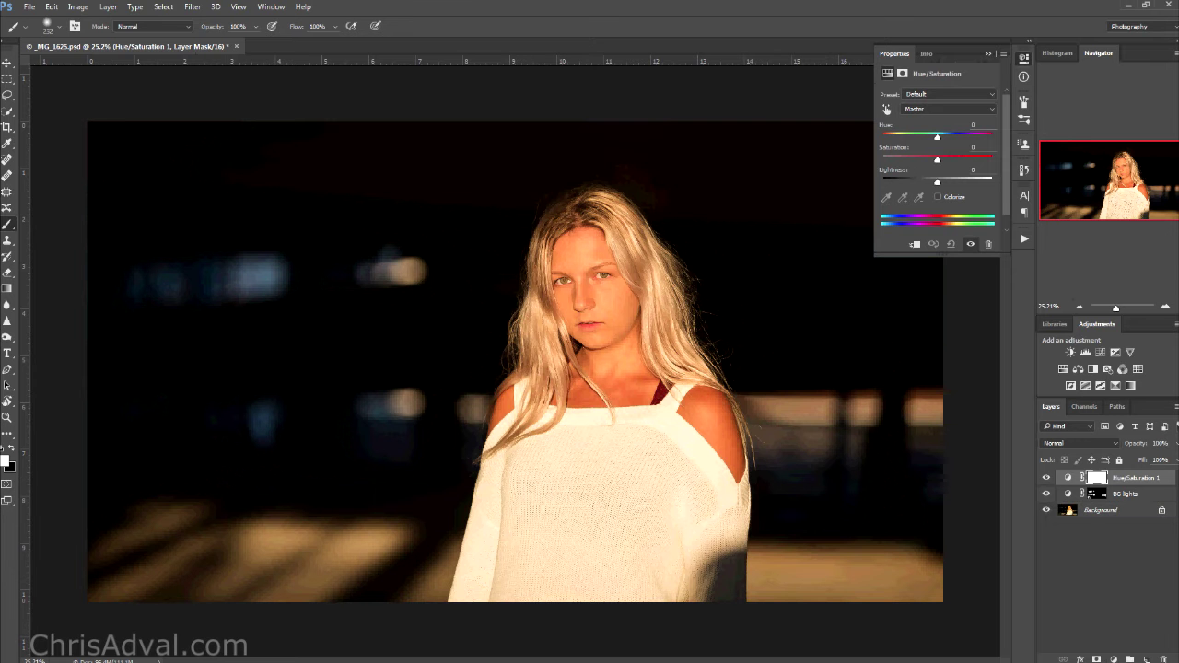
pyautogui.click(949, 109)
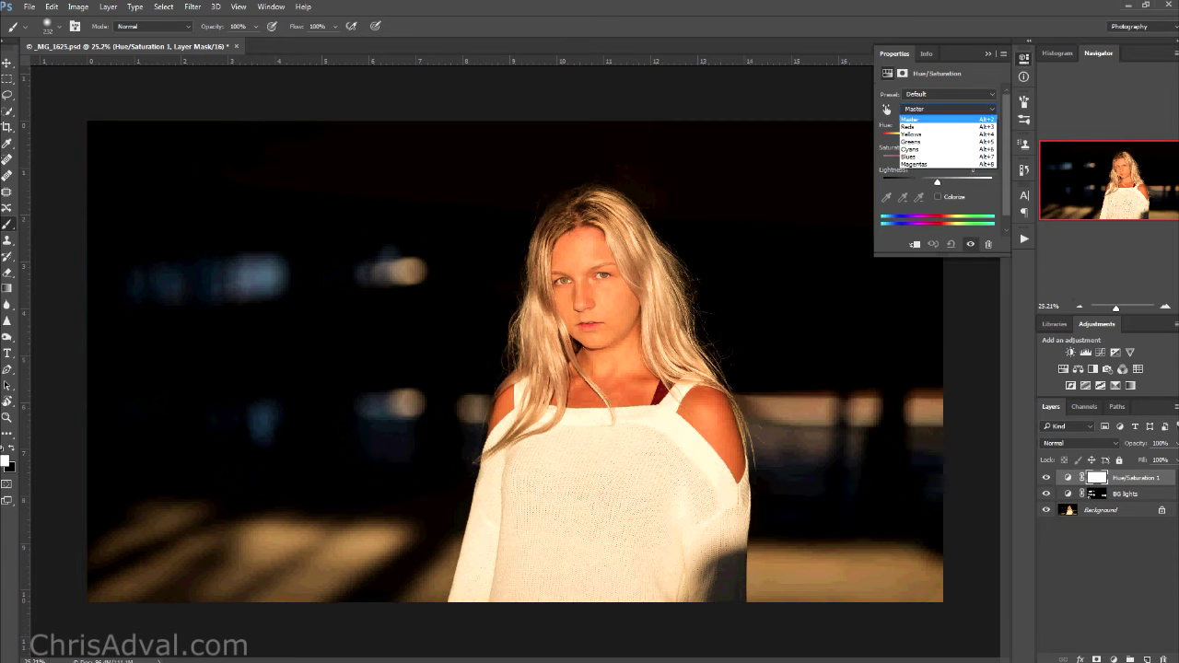
pyautogui.click(914, 157)
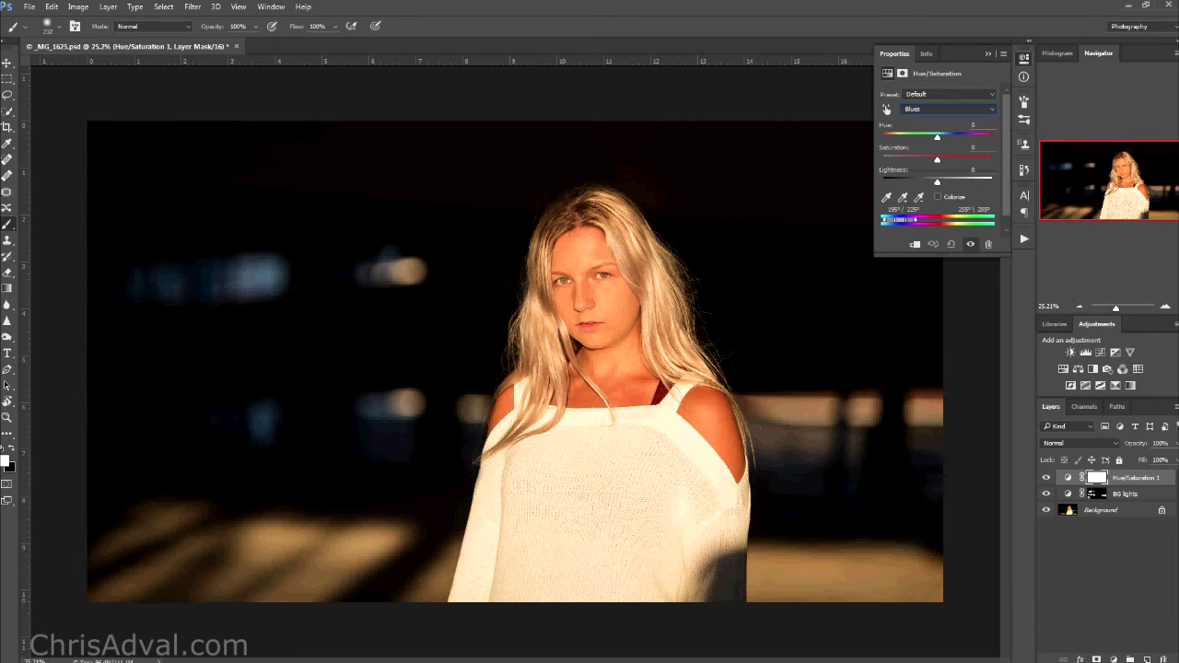
pyautogui.moveTo(936, 159)
pyautogui.mouseDown()
pyautogui.moveTo(972, 158)
pyautogui.moveTo(944, 159)
pyautogui.moveTo(940, 182)
pyautogui.moveTo(960, 181)
pyautogui.moveTo(927, 181)
pyautogui.moveTo(956, 180)
pyautogui.moveTo(945, 180)
pyautogui.moveTo(947, 158)
pyautogui.mouseUp()
# Compare the image with and without the Hue/Saturation adjustment to check its effect on the blues
pyautogui.click(1045, 477)
pyautogui.click(1045, 477)
pyautogui.click(1046, 477)
pyautogui.click(1045, 477)
pyautogui.click(970, 244)
pyautogui.click(970, 244)
pyautogui.click(1046, 477)
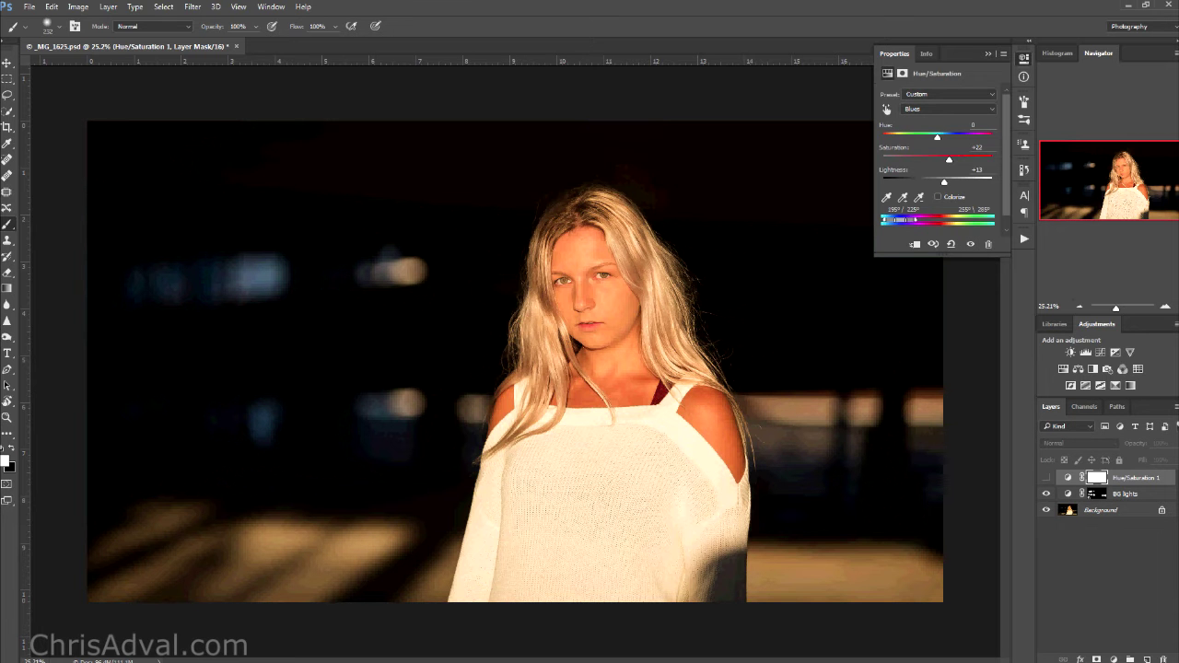
pyautogui.click(970, 244)
pyautogui.click(969, 244)
pyautogui.click(970, 244)
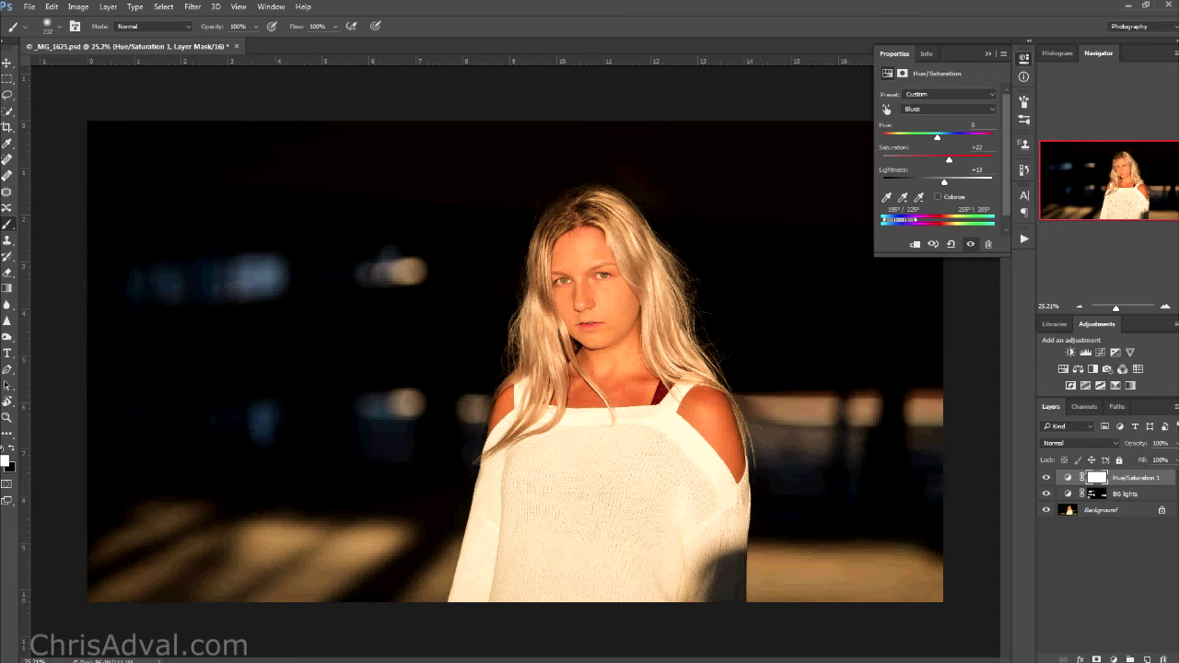
# Inspect the blue background lights up close and set the Blues saturation to +34
pyautogui.scroll(15, 586, 247)
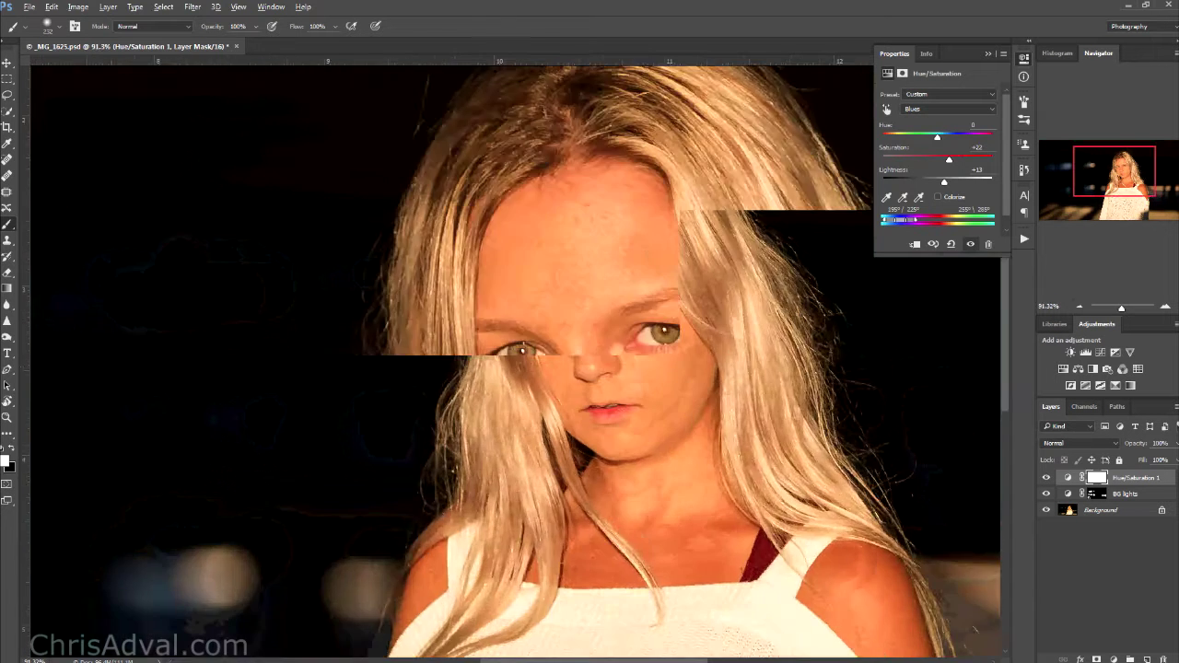
pyautogui.moveTo(488, 392); pyautogui.dragTo(921, 383)
pyautogui.moveTo(442, 376); pyautogui.dragTo(769, 376)
pyautogui.scroll(-4, 516, 359)
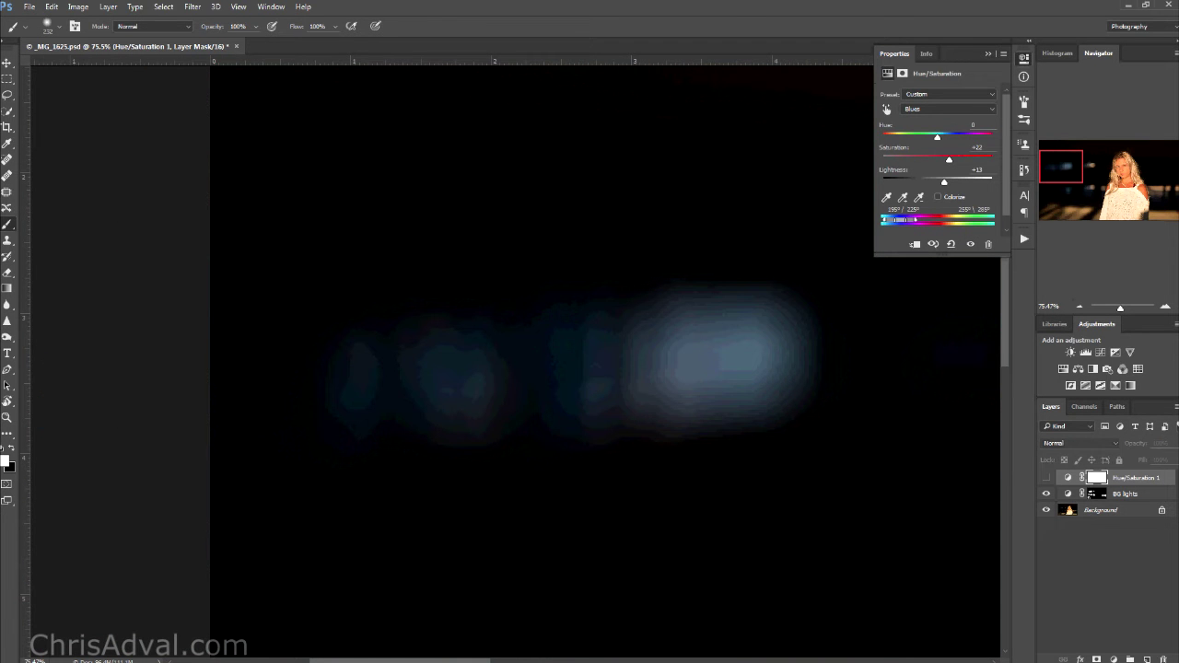
pyautogui.click(969, 244)
pyautogui.scroll(-8, 515, 361)
pyautogui.scroll(1, 515, 361)
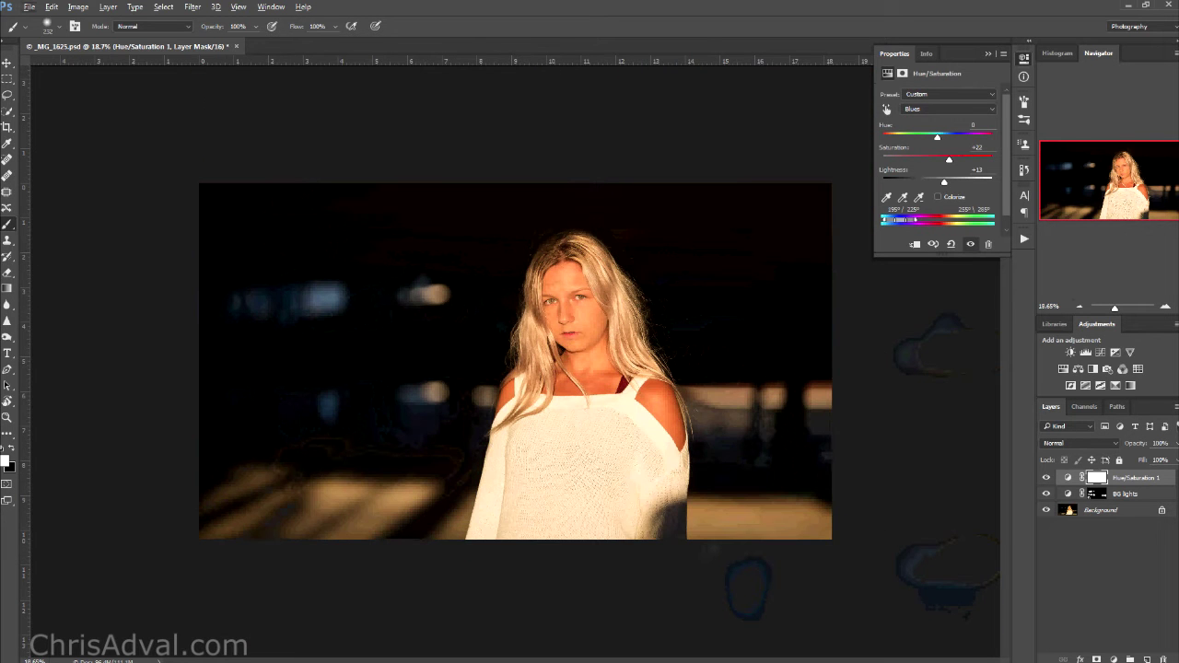
pyautogui.moveTo(949, 160); pyautogui.dragTo(955, 159)
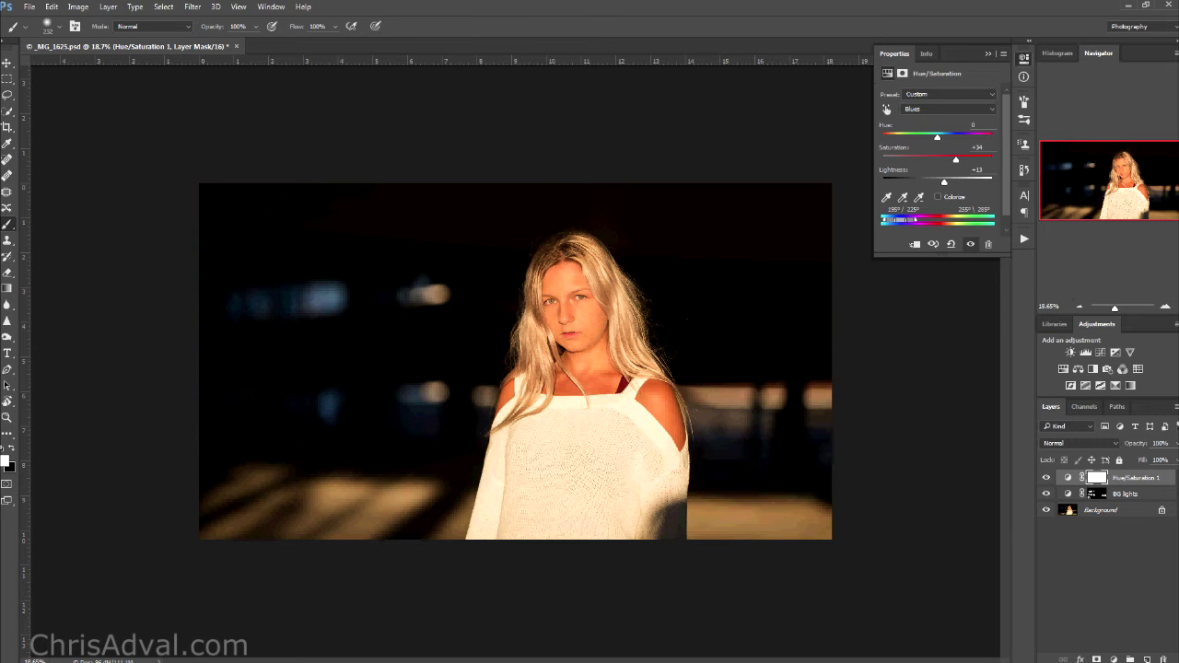
# Add another Curves adjustment layer and brighten it with a curve point at input 190, output 200
pyautogui.click(1113, 658)
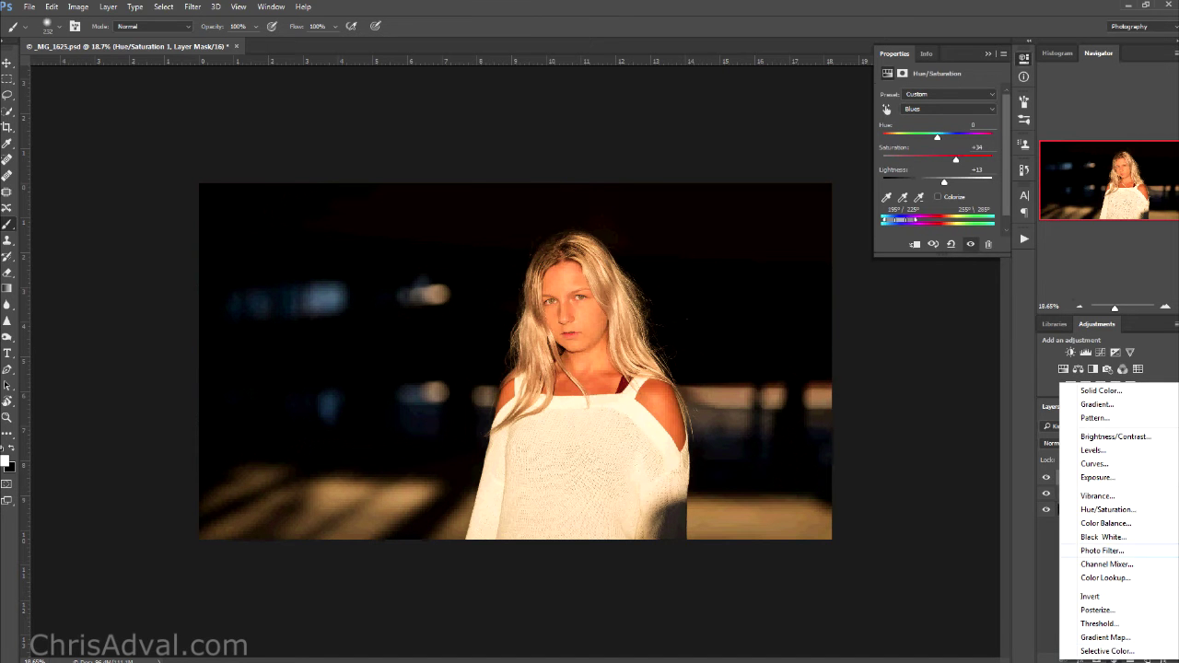
pyautogui.click(1094, 463)
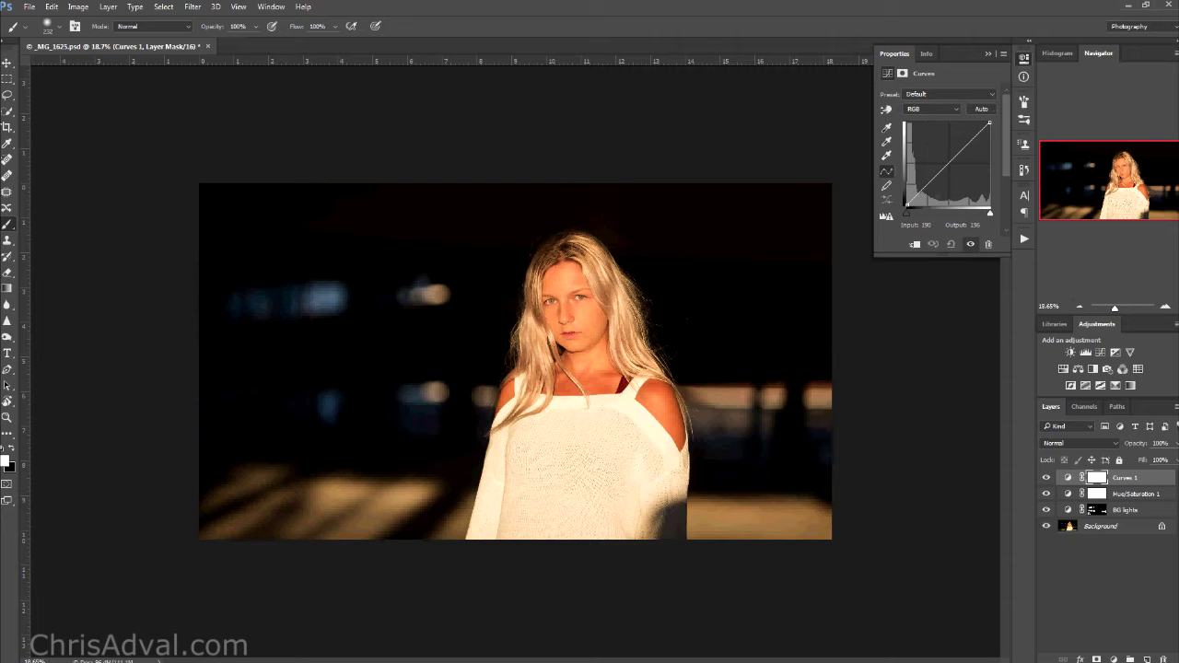
pyautogui.moveTo(969, 143); pyautogui.dragTo(968, 140)
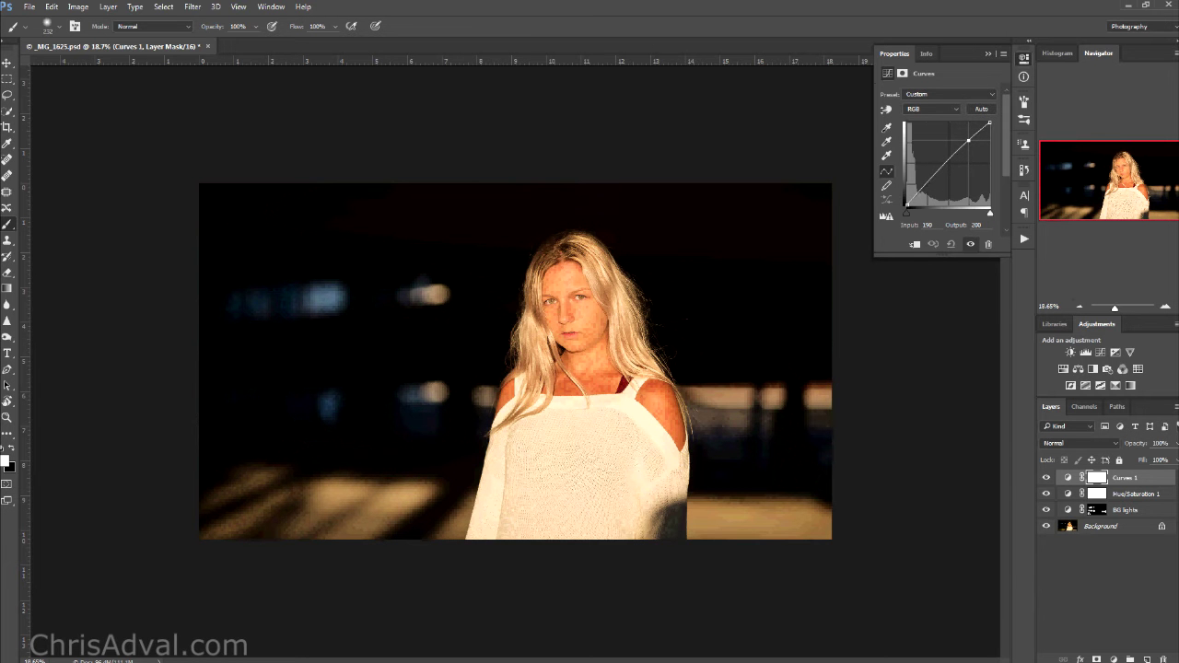
# Invert the new Curves layer's mask to black and rename the layer "model highlights"
pyautogui.hotkey('ctrl', 'i')
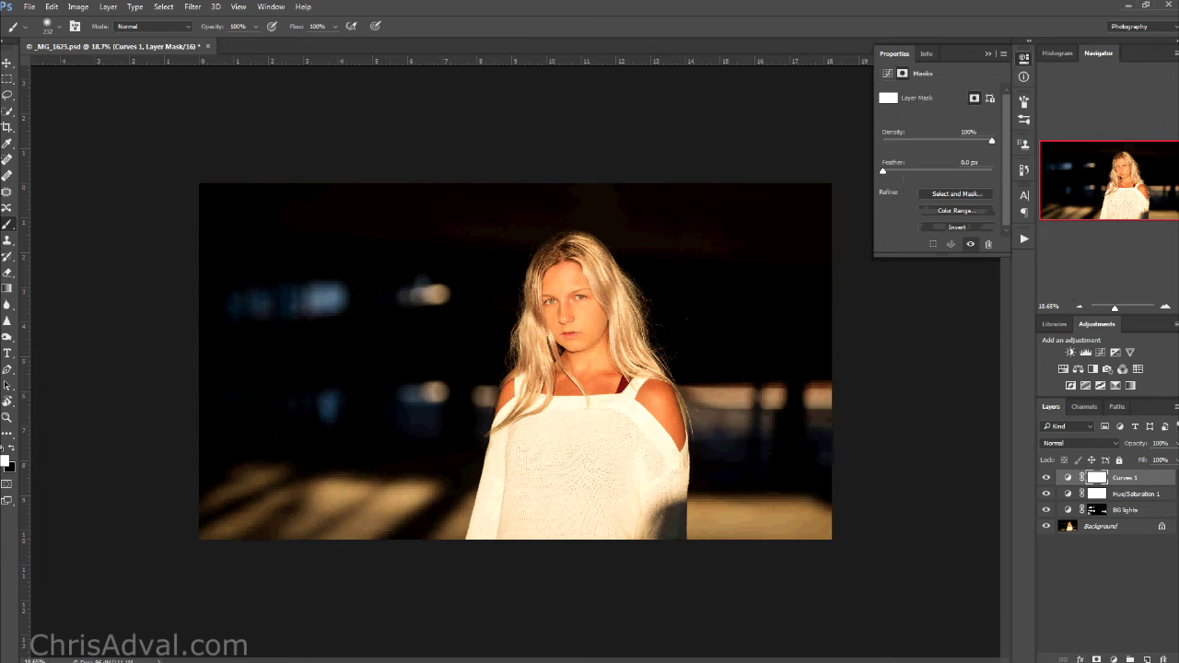
pyautogui.hotkey('ctrl', 'i')
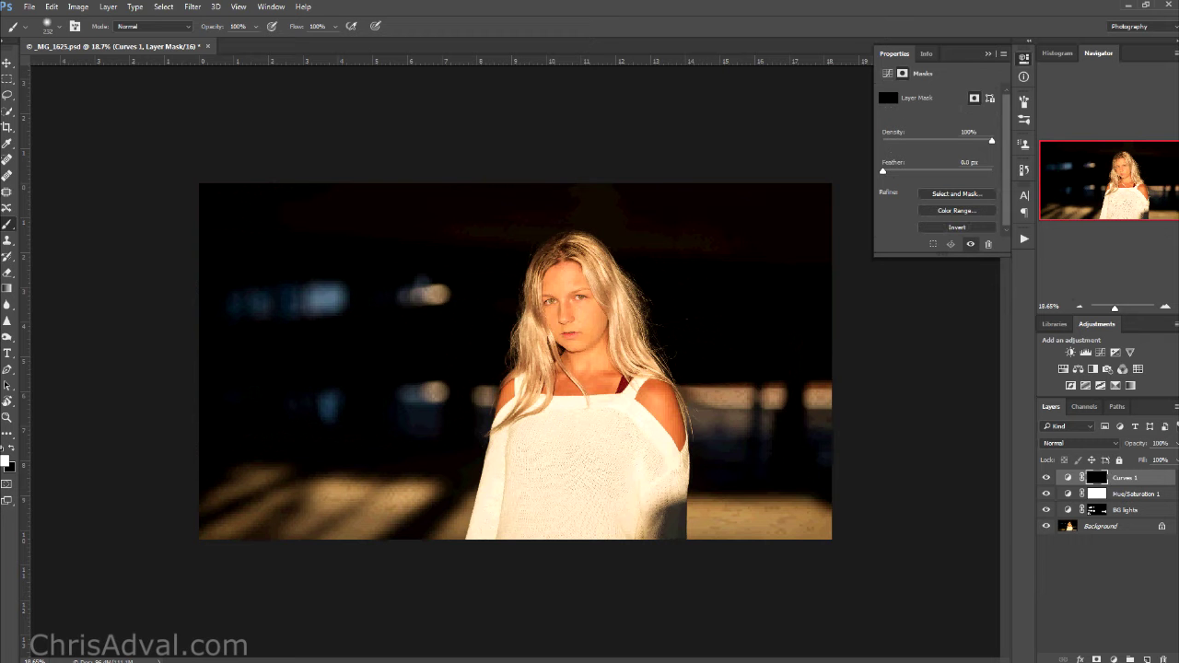
pyautogui.doubleClick(1125, 477)
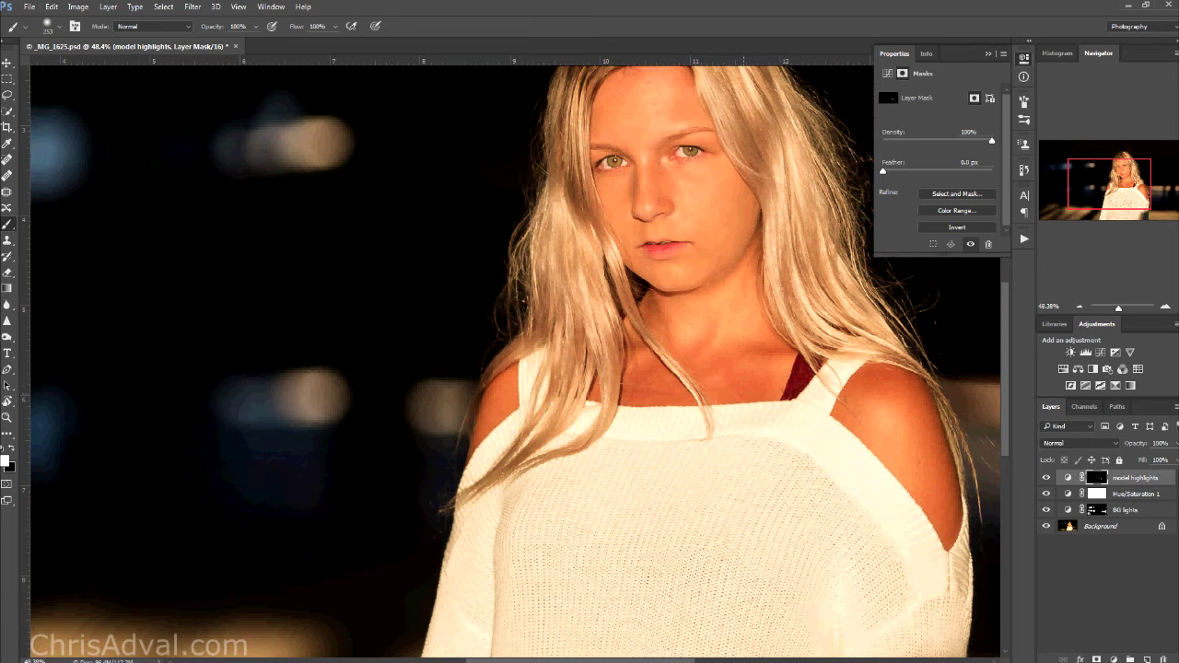
# Brush white onto the model highlights mask over the bright areas of the model's hair and skin
pyautogui.scroll(-8, 732, 376)
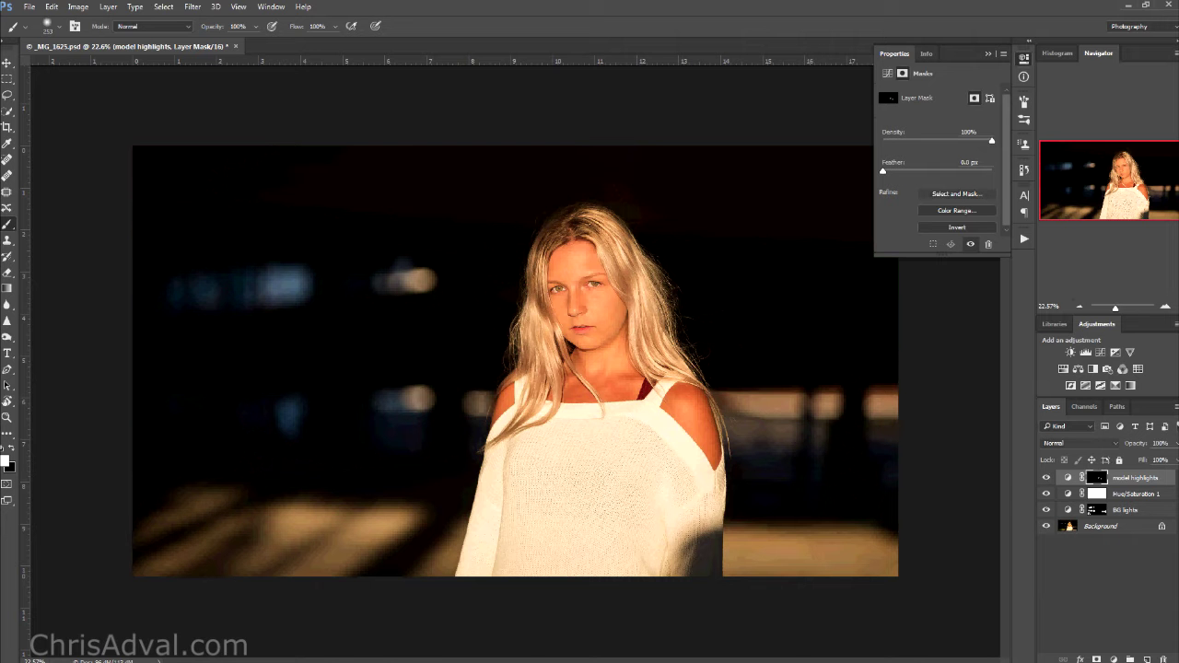
pyautogui.scroll(2, 522, 298)
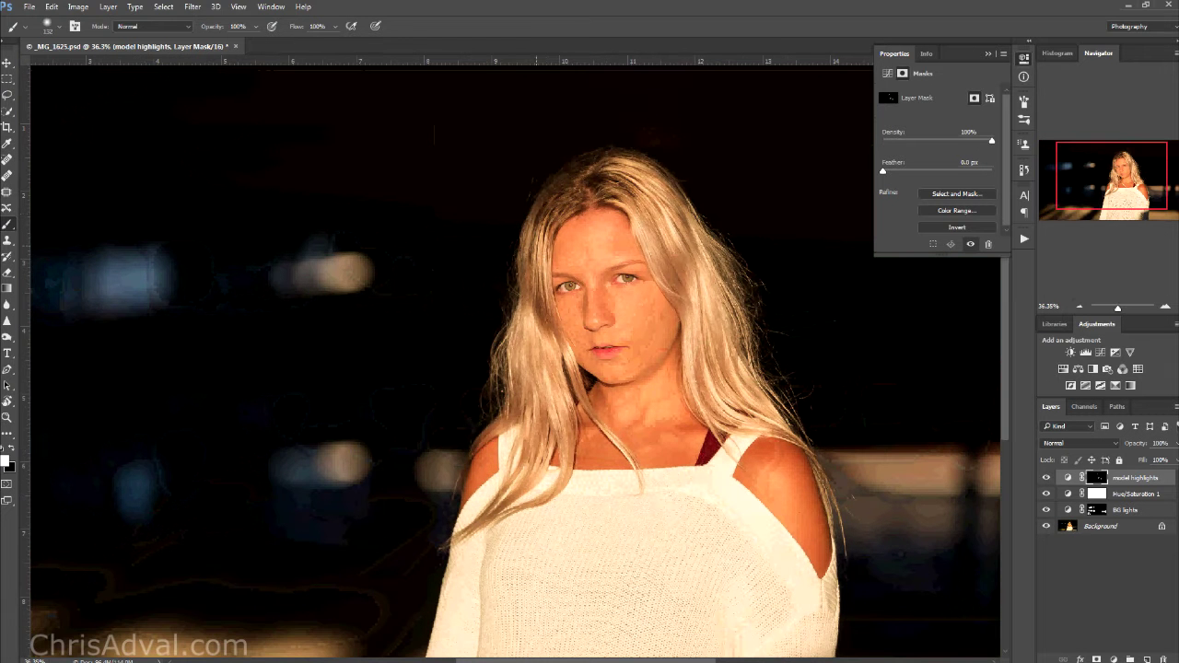
pyautogui.moveTo(729, 282); pyautogui.dragTo(632, 153)
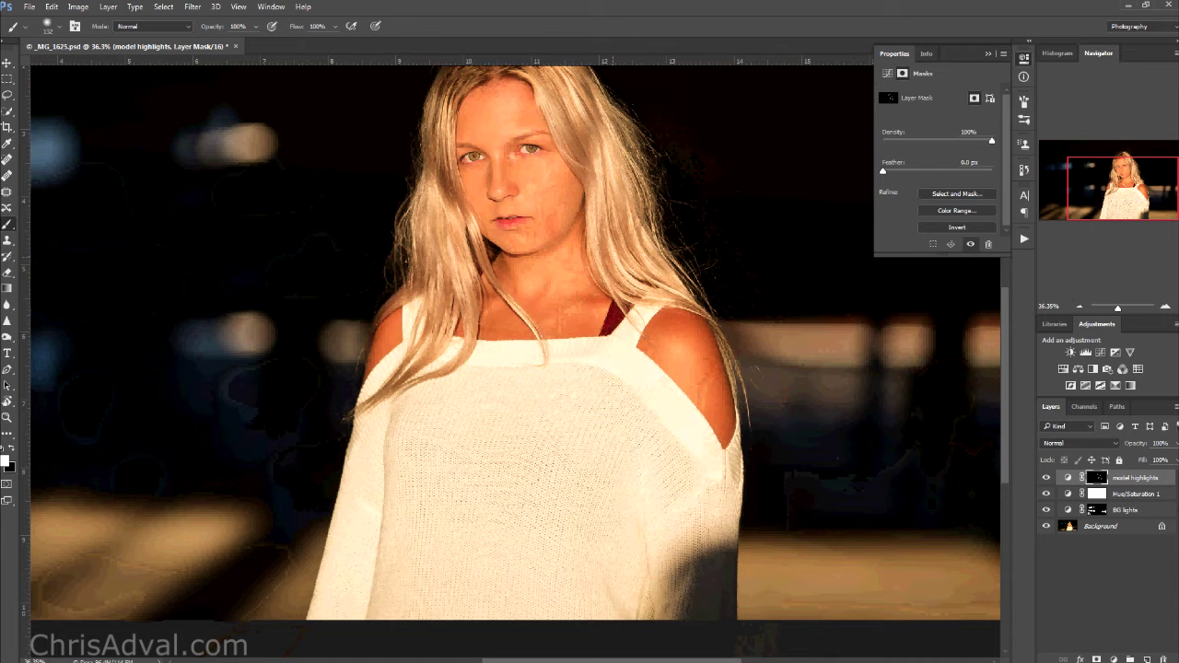
pyautogui.moveTo(542, 251); pyautogui.dragTo(691, 224)
pyautogui.moveTo(597, 270); pyautogui.dragTo(498, 366)
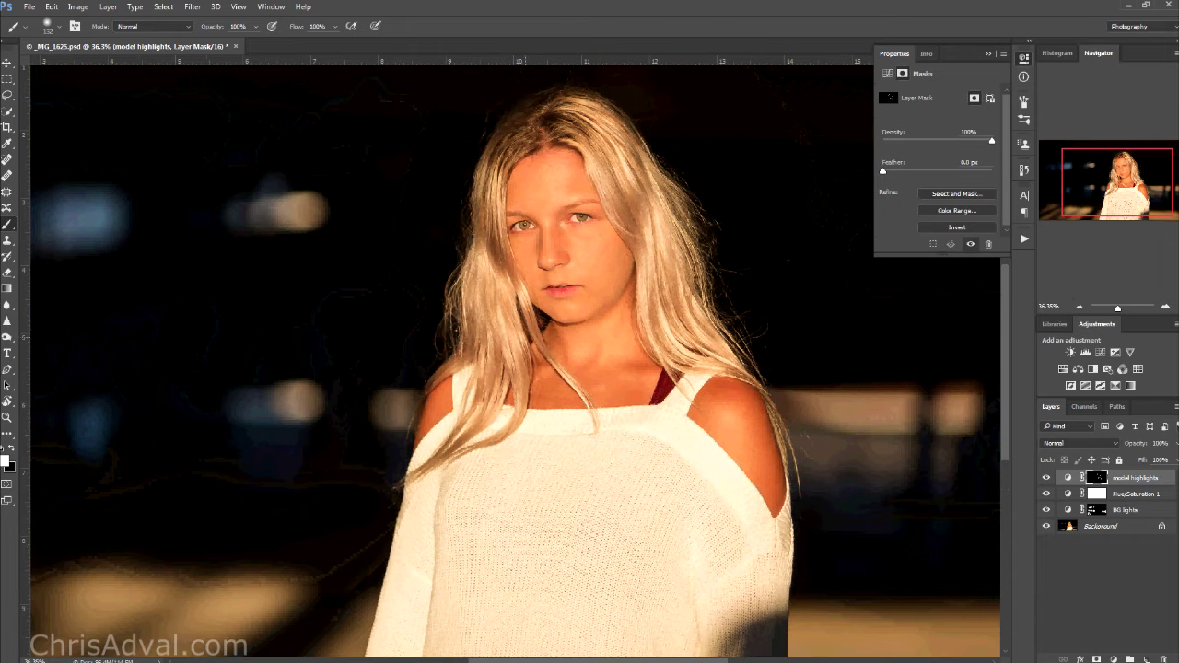
pyautogui.click(988, 54)
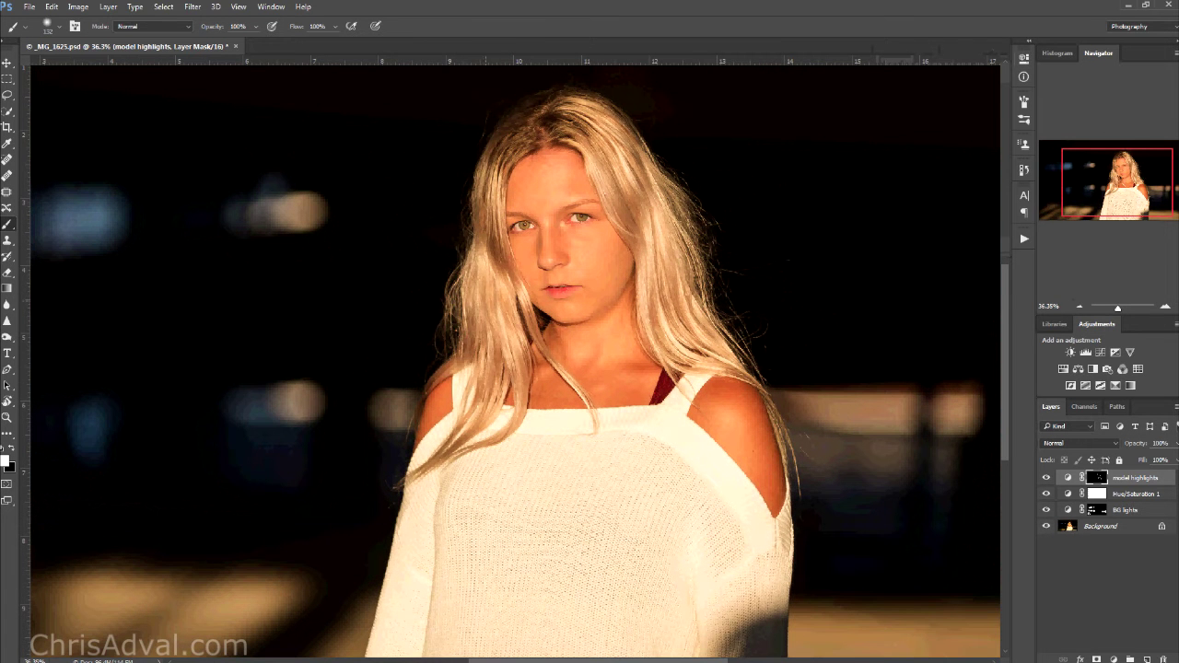
pyautogui.moveTo(493, 299)
pyautogui.mouseDown()
pyautogui.moveTo(472, 378)
pyautogui.moveTo(446, 321)
pyautogui.moveTo(433, 362)
pyautogui.moveTo(487, 342)
pyautogui.moveTo(591, 231)
pyautogui.mouseUp()
# Refine the model highlights mask around the face and hair with a smaller brush and review the whole image
pyautogui.scroll(3, 514, 255)
pyautogui.scroll(3, 575, 253)
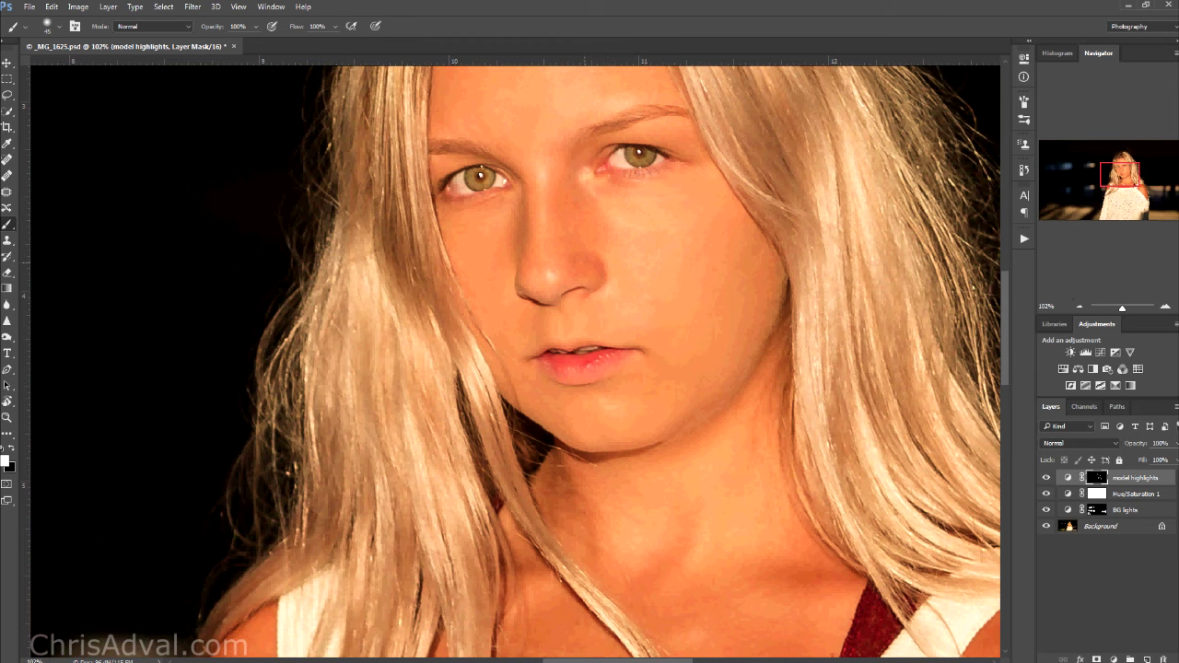
pyautogui.scroll(-4, 612, 311)
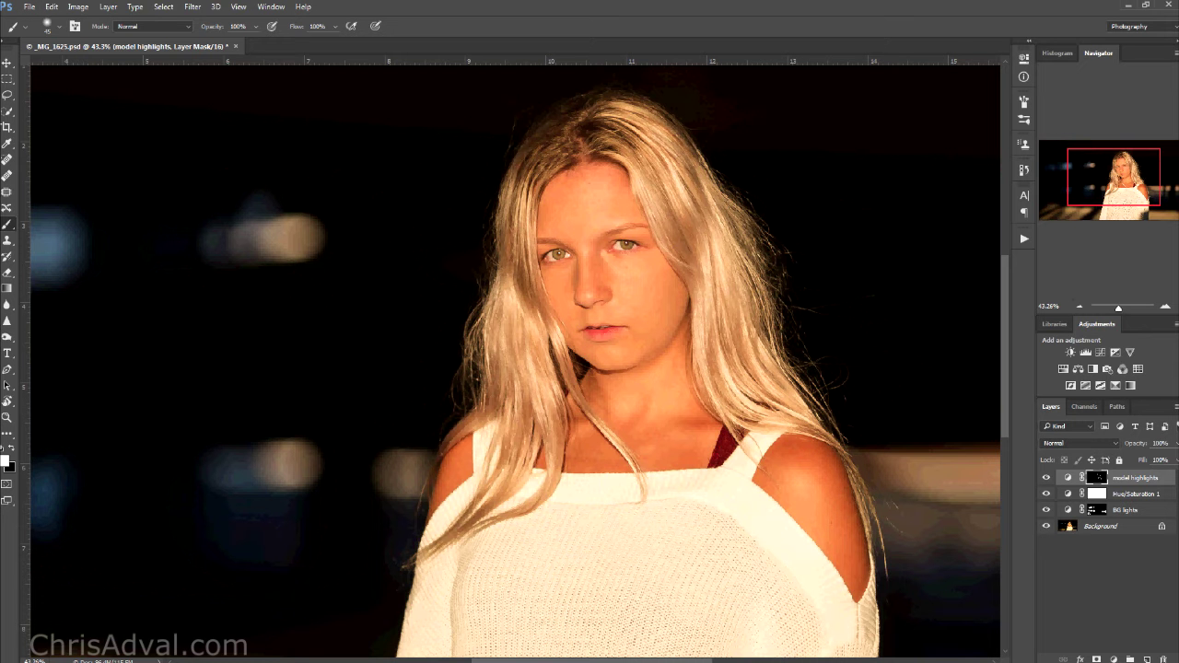
pyautogui.hotkey('ctrl', '0')
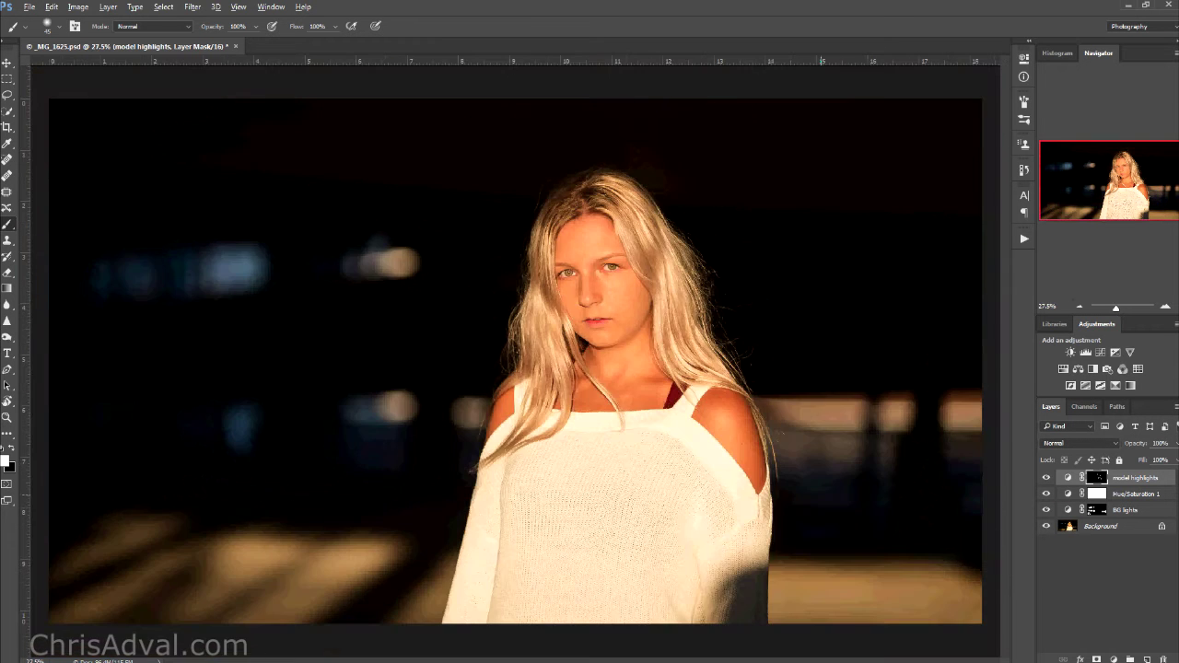
pyautogui.scroll(2, 719, 262)
pyautogui.scroll(4, 484, 202)
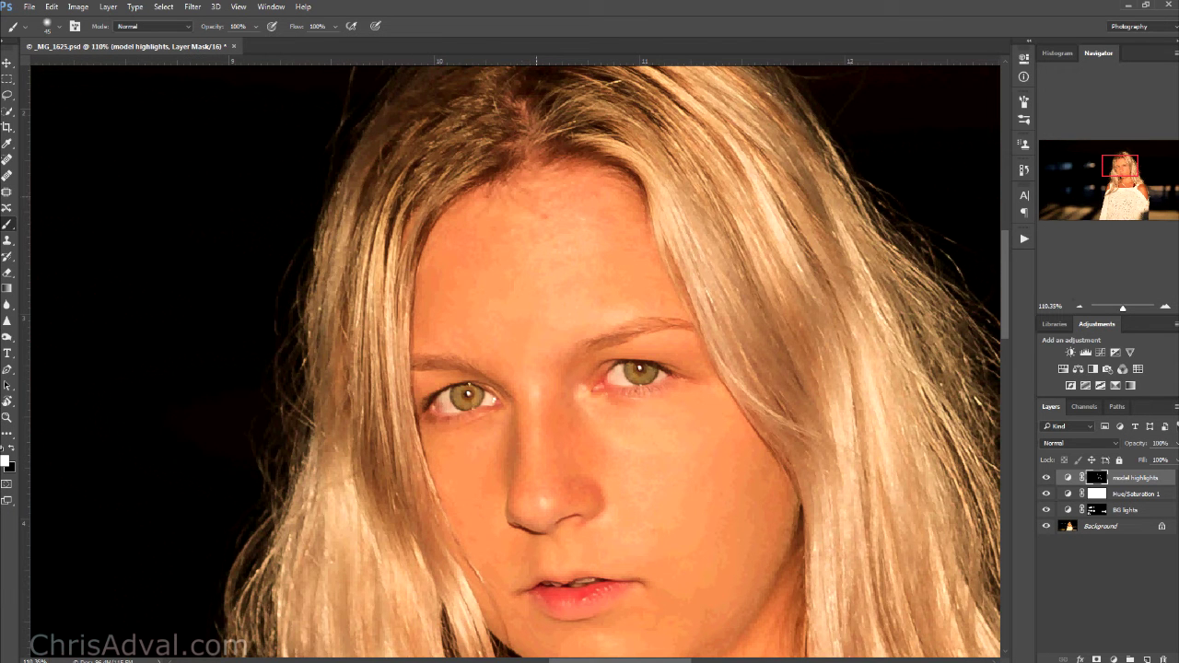
pyautogui.hotkey('ctrl', '0')
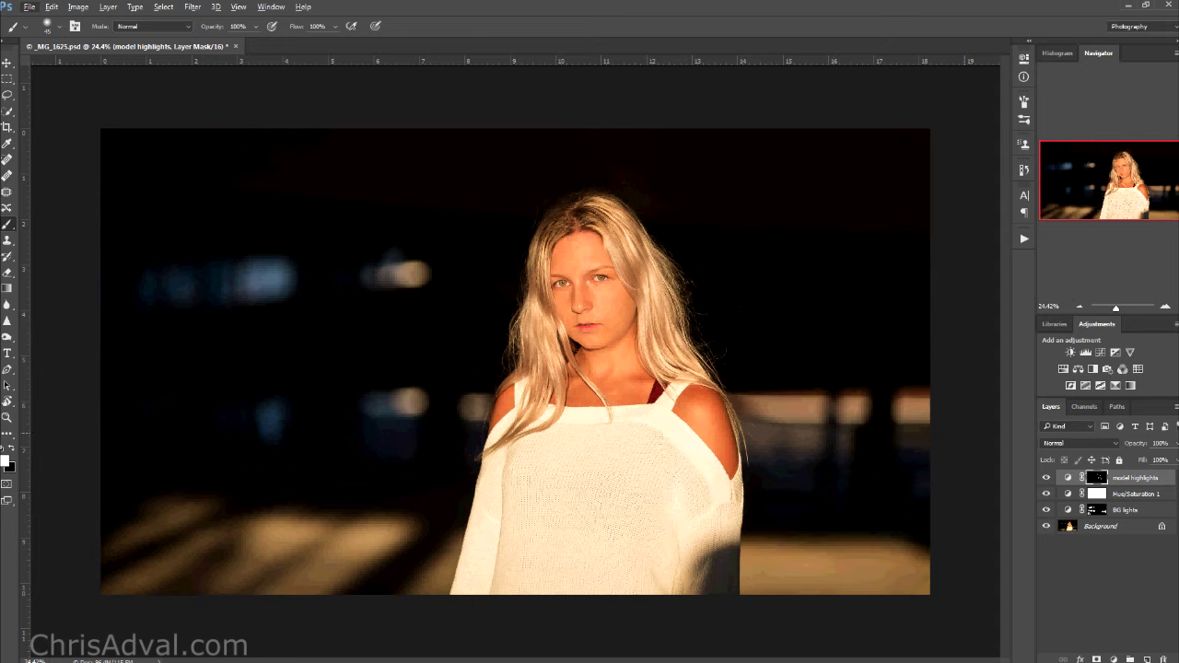
# Add a Curves adjustment layer and darken it with a curve point at input 177, output 167
pyautogui.click(1113, 659)
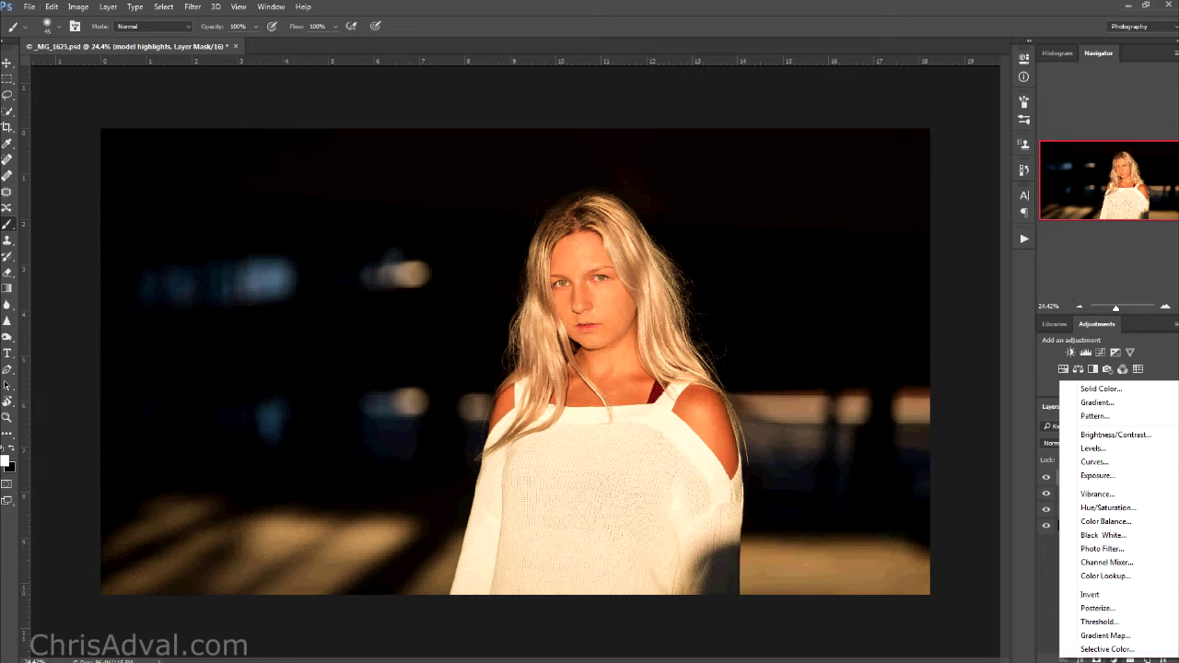
pyautogui.click(1095, 461)
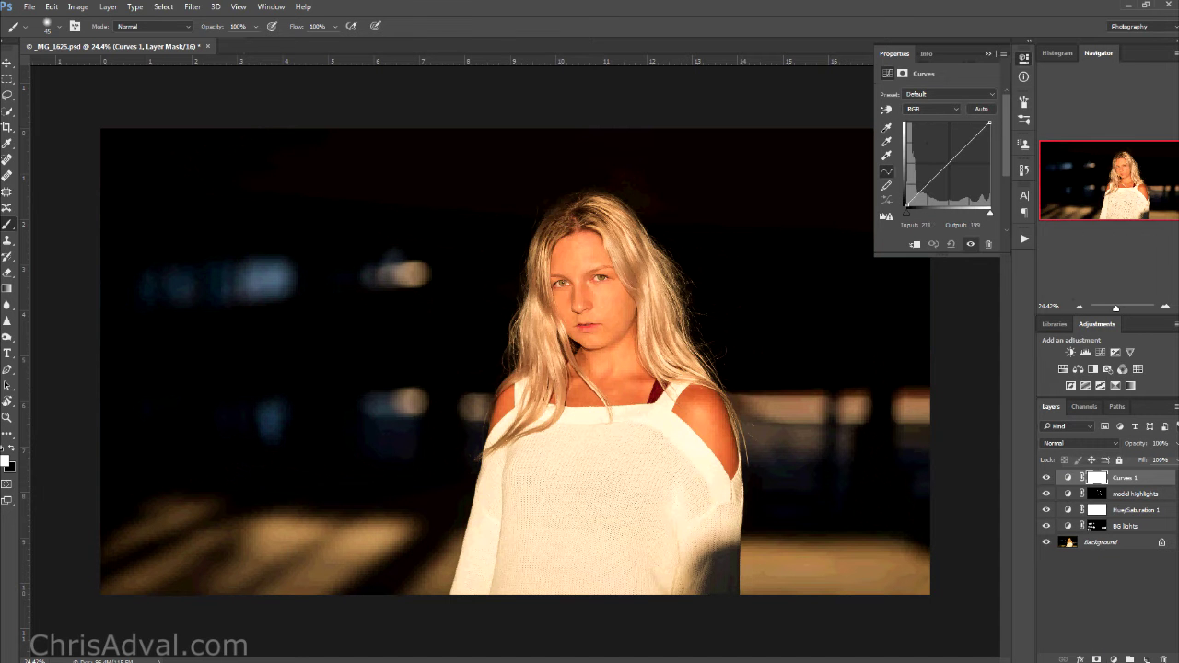
pyautogui.moveTo(965, 145); pyautogui.dragTo(963, 152)
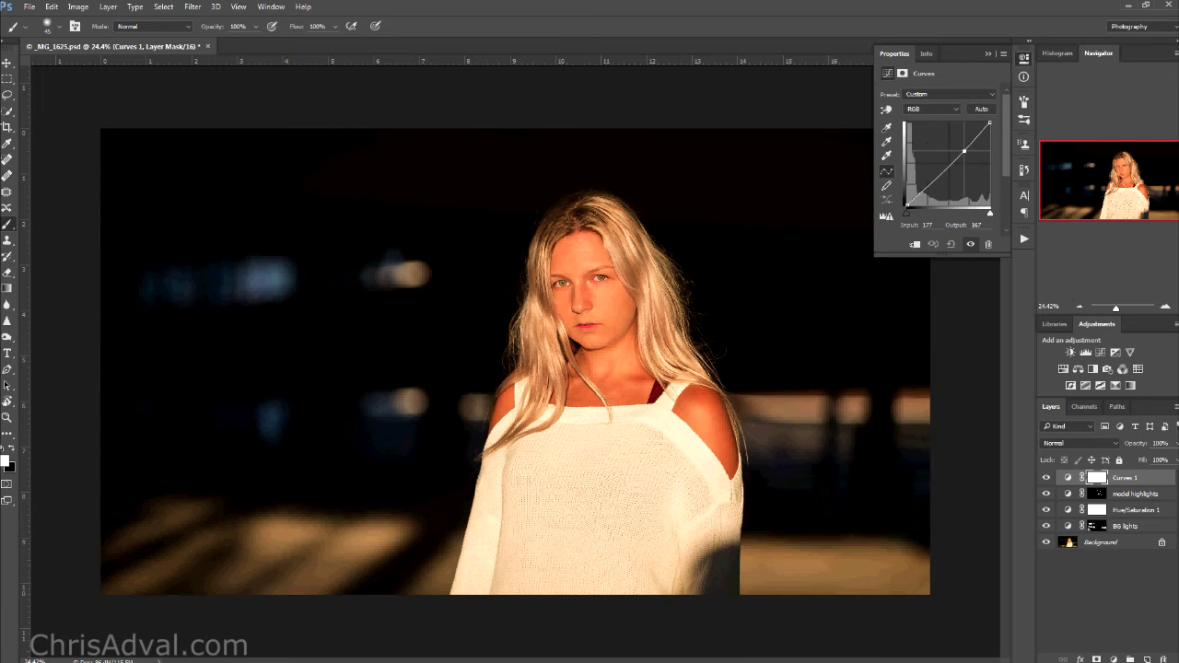
# Rename the new Curves layer "darks" and invert its mask to black
pyautogui.doubleClick(1125, 477)
pyautogui.write('darks')
pyautogui.press('Return')
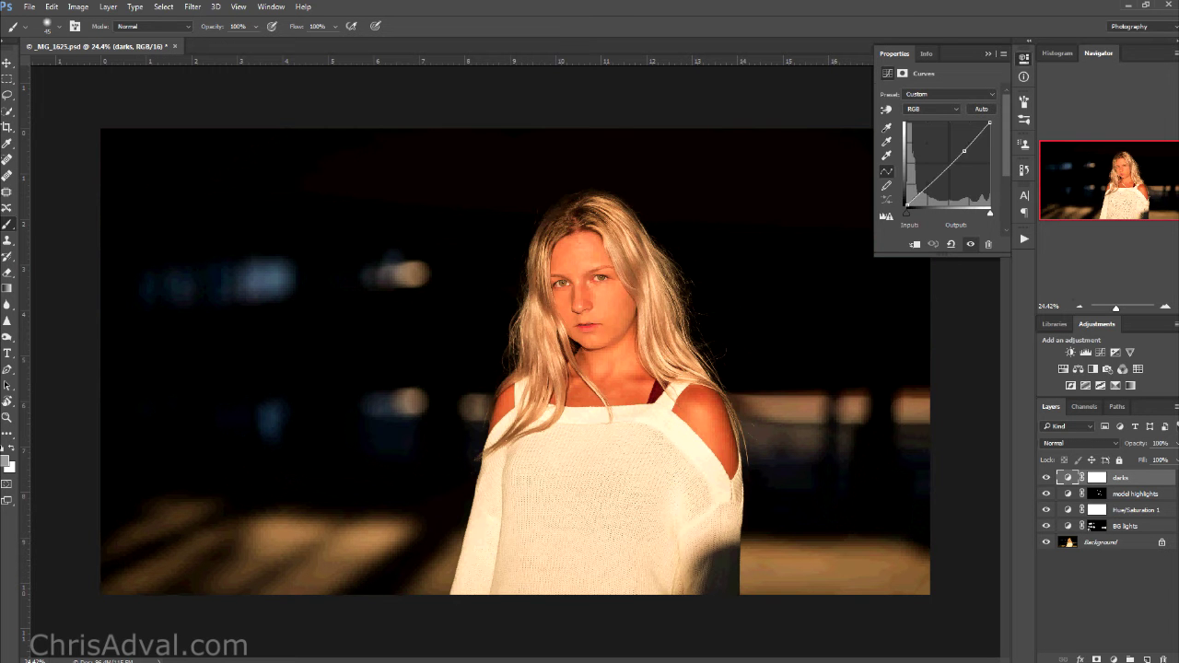
pyautogui.click(1096, 477)
pyautogui.click(957, 227)
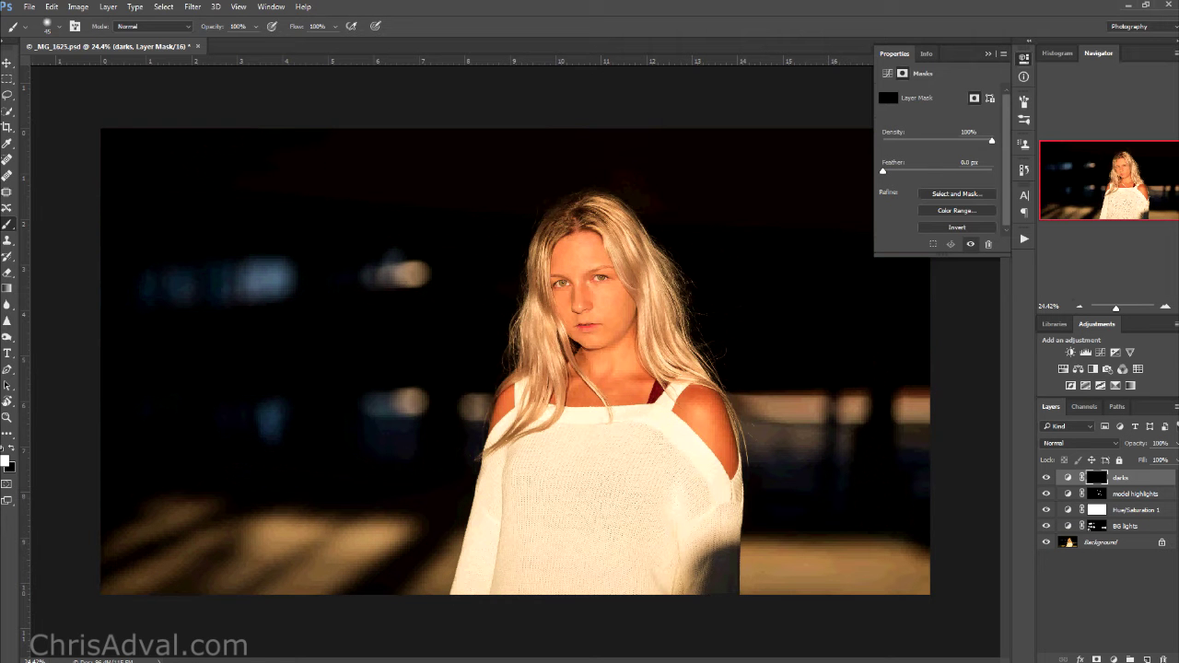
pyautogui.click(988, 53)
# Darken both of the model's eyebrows by painting white on the darks mask with a small brush
pyautogui.scroll(6, 608, 288)
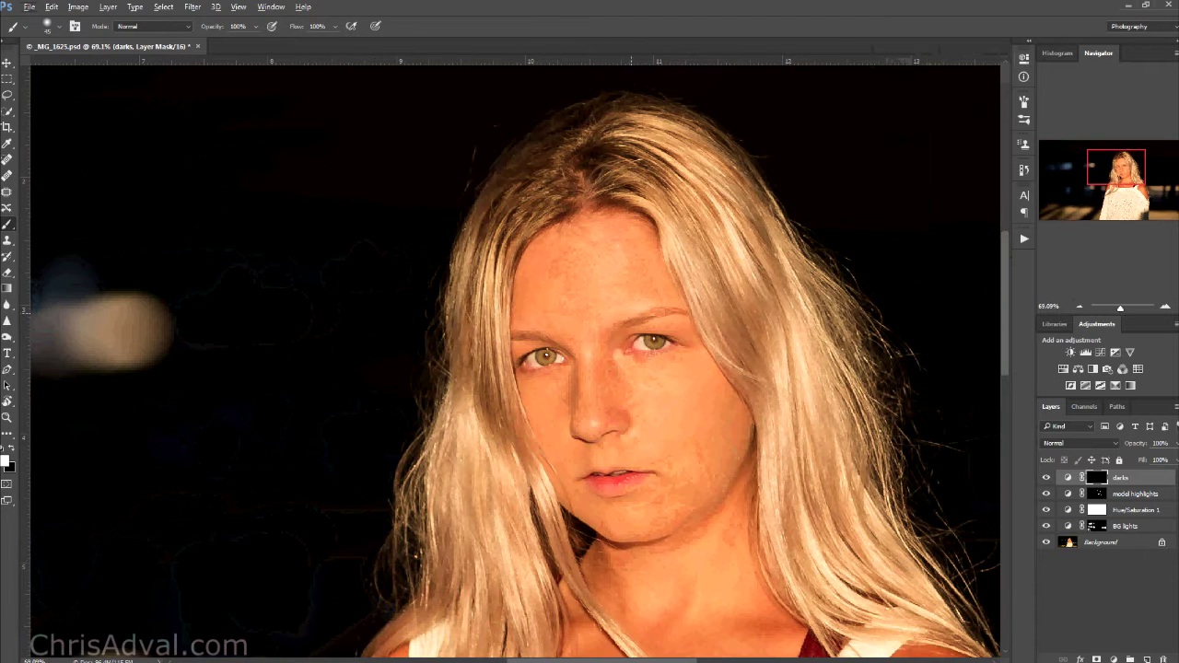
pyautogui.scroll(3, 656, 272)
pyautogui.moveTo(703, 334); pyautogui.dragTo(700, 334)
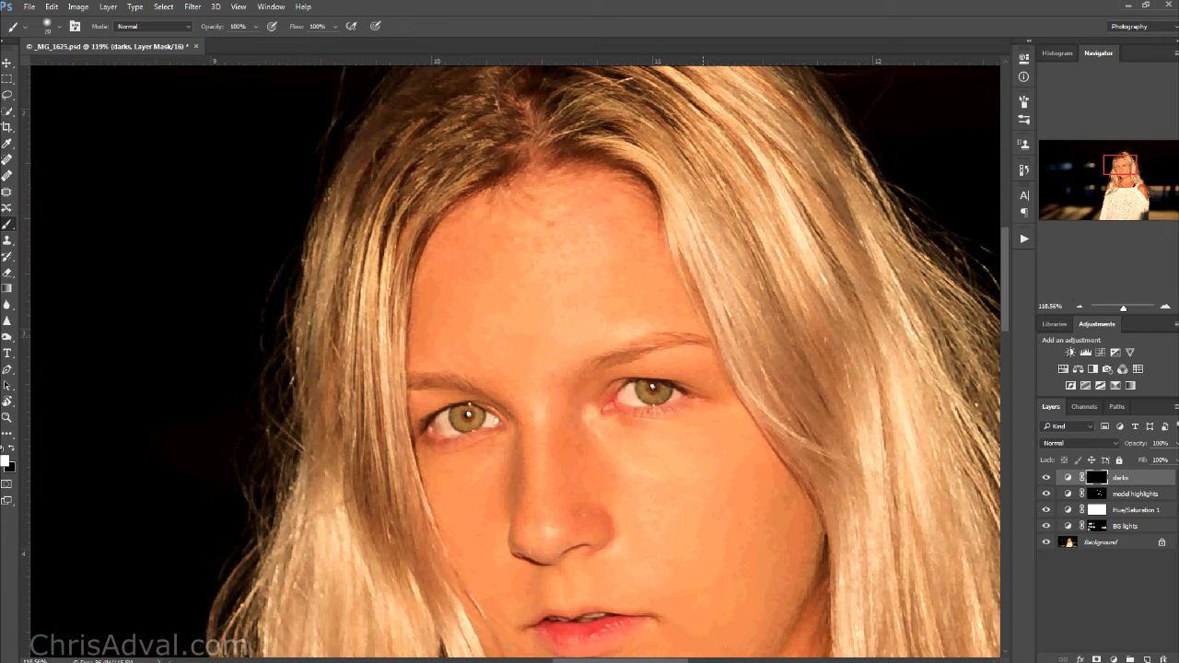
pyautogui.moveTo(632, 348); pyautogui.dragTo(644, 344)
pyautogui.moveTo(584, 369); pyautogui.dragTo(658, 345)
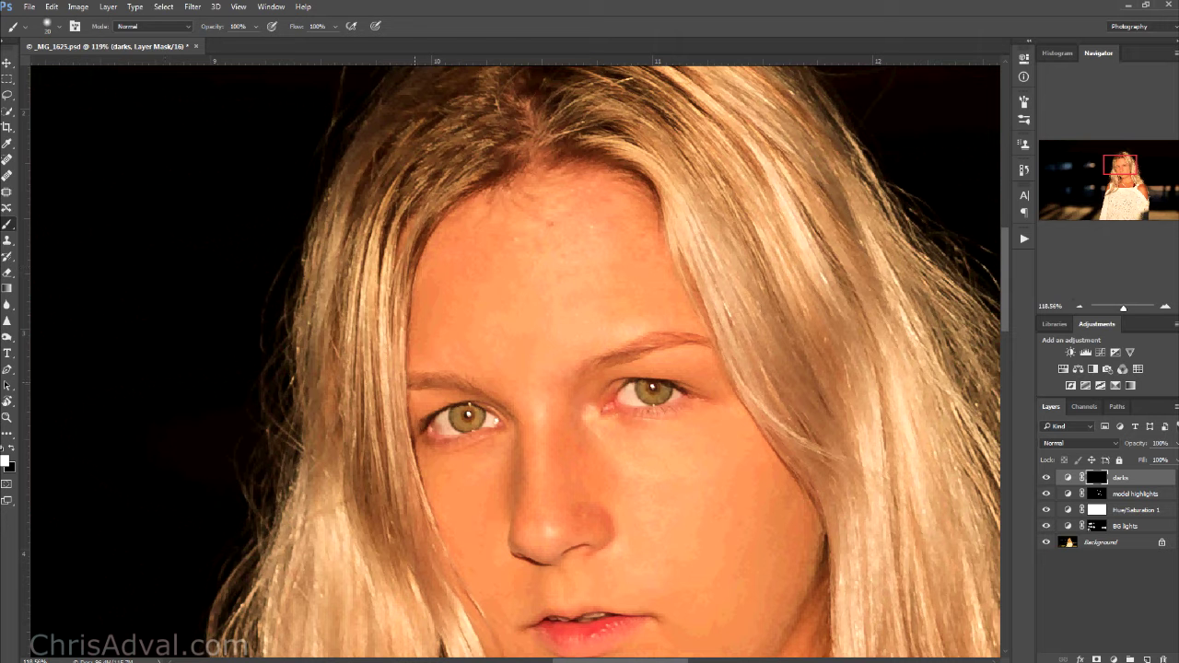
pyautogui.moveTo(422, 380); pyautogui.dragTo(466, 386)
pyautogui.press('x')
# Inspect the face, neckline and sweater up close for further areas to darken
pyautogui.moveTo(609, 427); pyautogui.dragTo(562, 304)
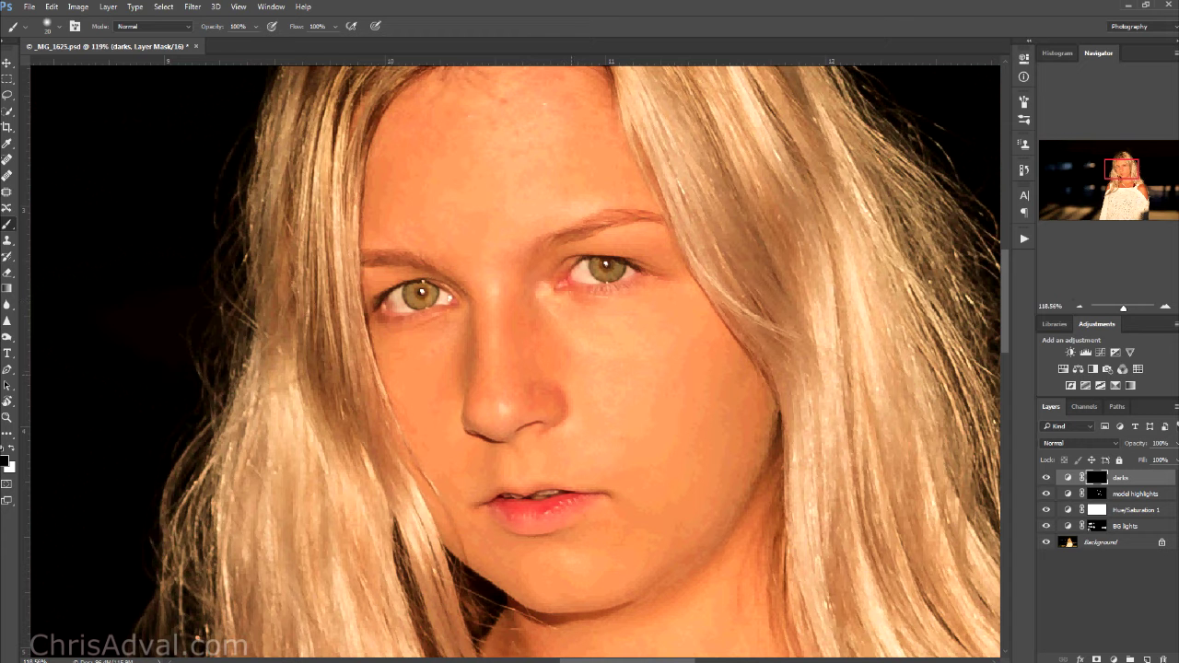
pyautogui.moveTo(553, 423); pyautogui.dragTo(550, 218)
pyautogui.scroll(-5, 686, 304)
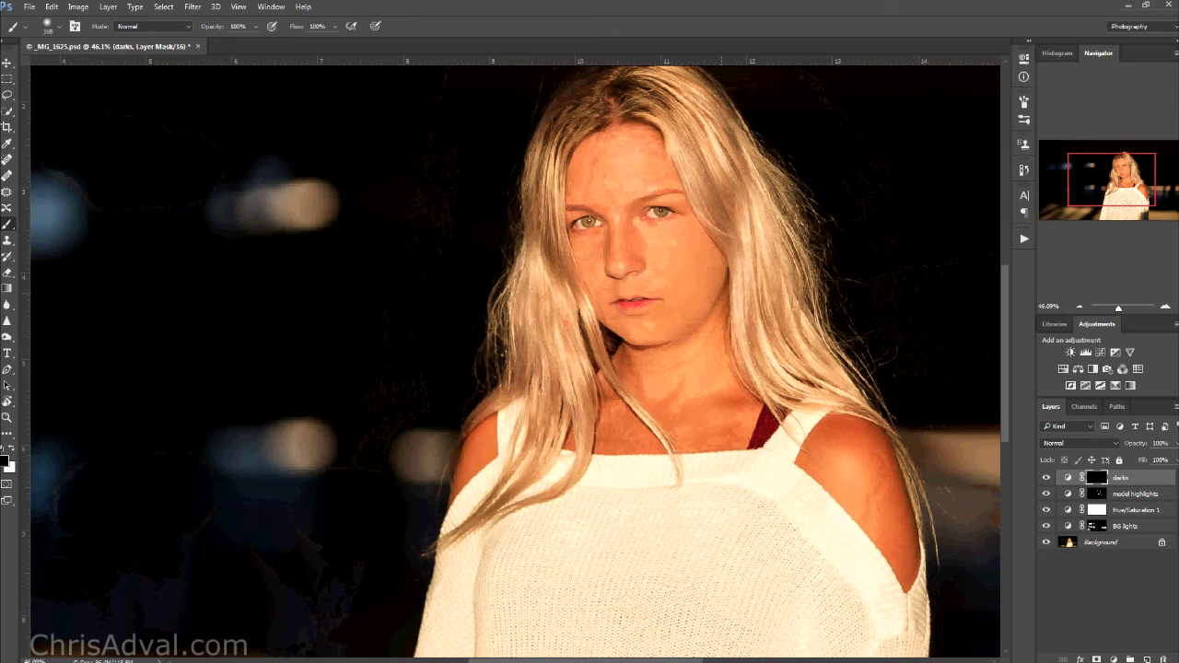
pyautogui.press('x')
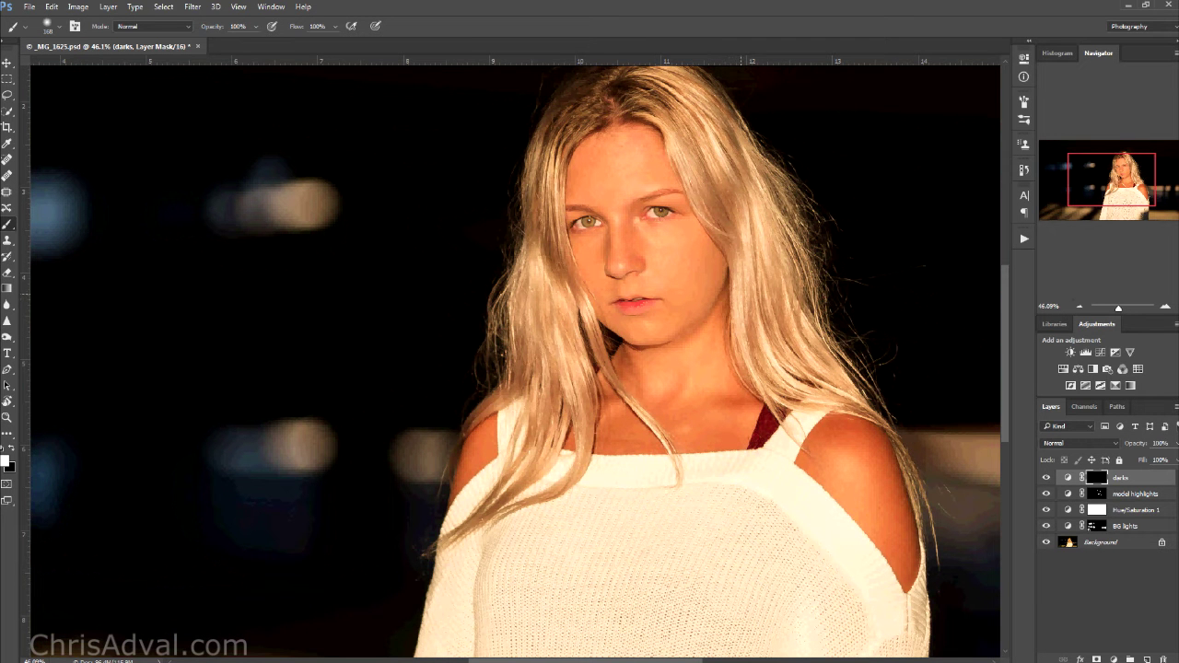
pyautogui.scroll(2, 716, 304)
pyautogui.moveTo(701, 439); pyautogui.dragTo(758, 285)
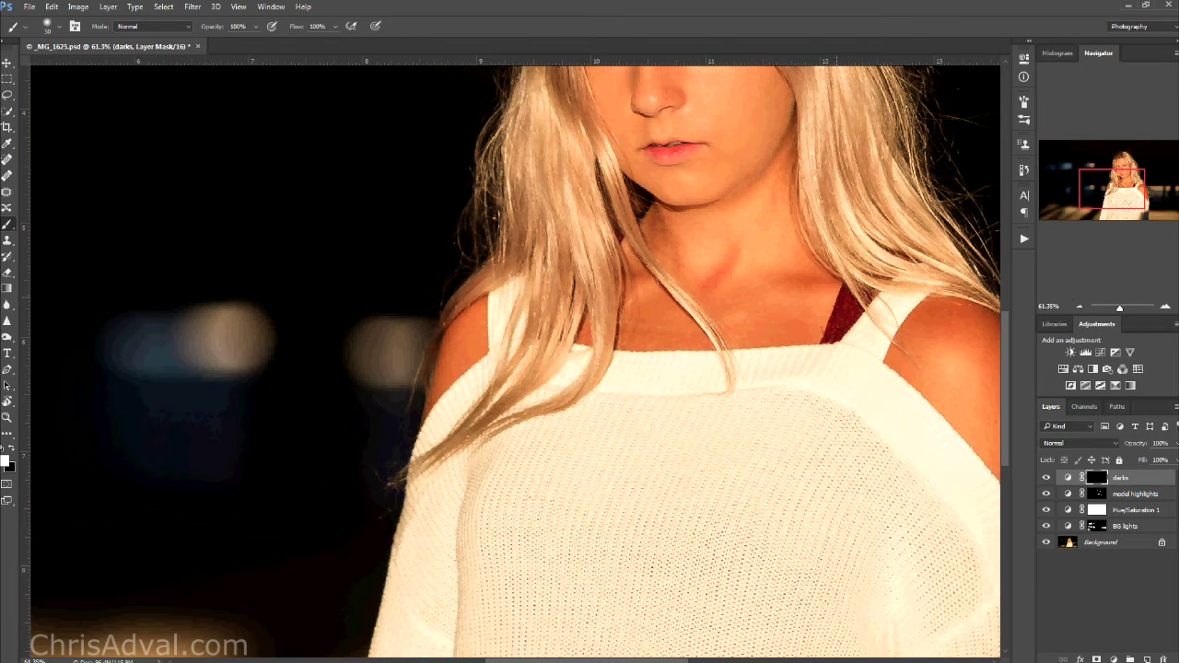
pyautogui.moveTo(719, 274); pyautogui.dragTo(788, 68)
pyautogui.moveTo(849, 507); pyautogui.dragTo(643, 304)
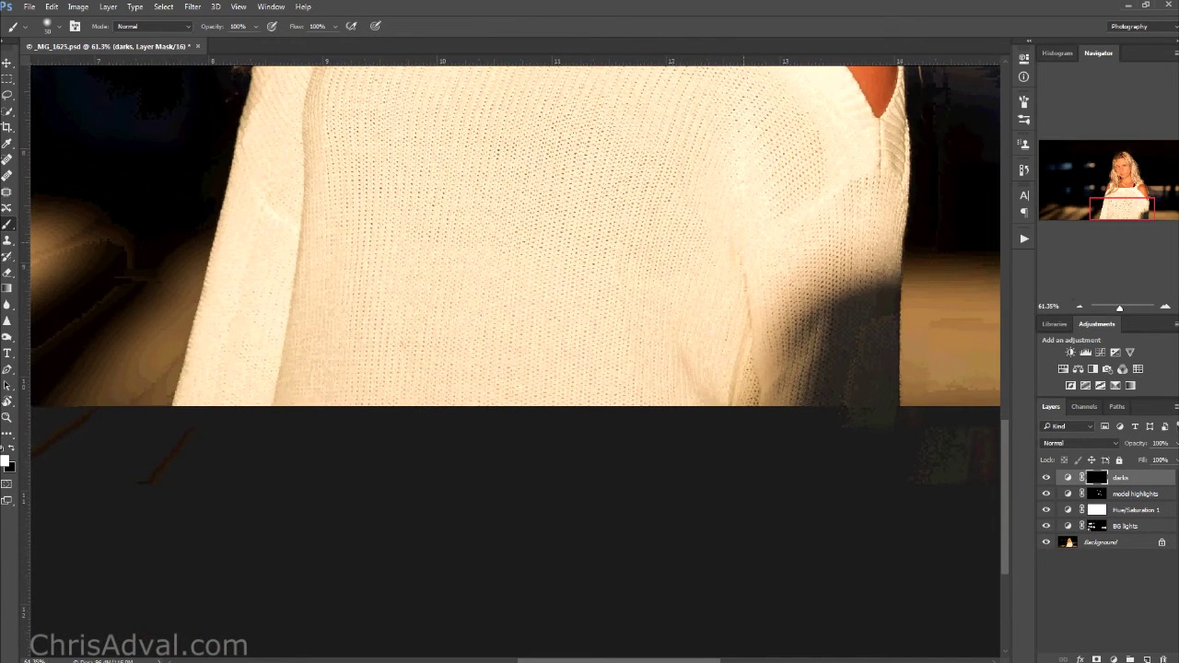
pyautogui.moveTo(741, 291); pyautogui.dragTo(815, 319)
# Compare the image with and without the darks layer
pyautogui.scroll(-4, 827, 337)
pyautogui.click(1046, 478)
pyautogui.click(1046, 478)
pyautogui.click(1047, 478)
pyautogui.click(1045, 477)
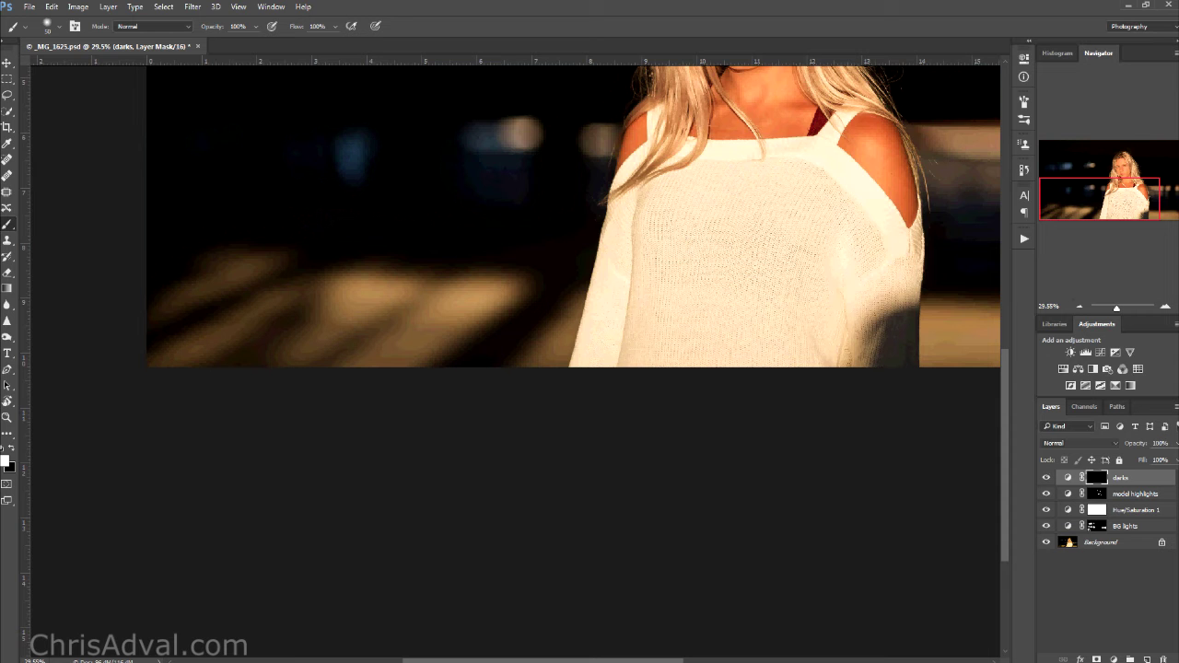
# Darken the shaded creases of the white sweater by brushing white onto the darks mask
pyautogui.moveTo(644, 295); pyautogui.dragTo(568, 324)
pyautogui.moveTo(793, 369); pyautogui.dragTo(976, 325)
pyautogui.scroll(9, 770, 410)
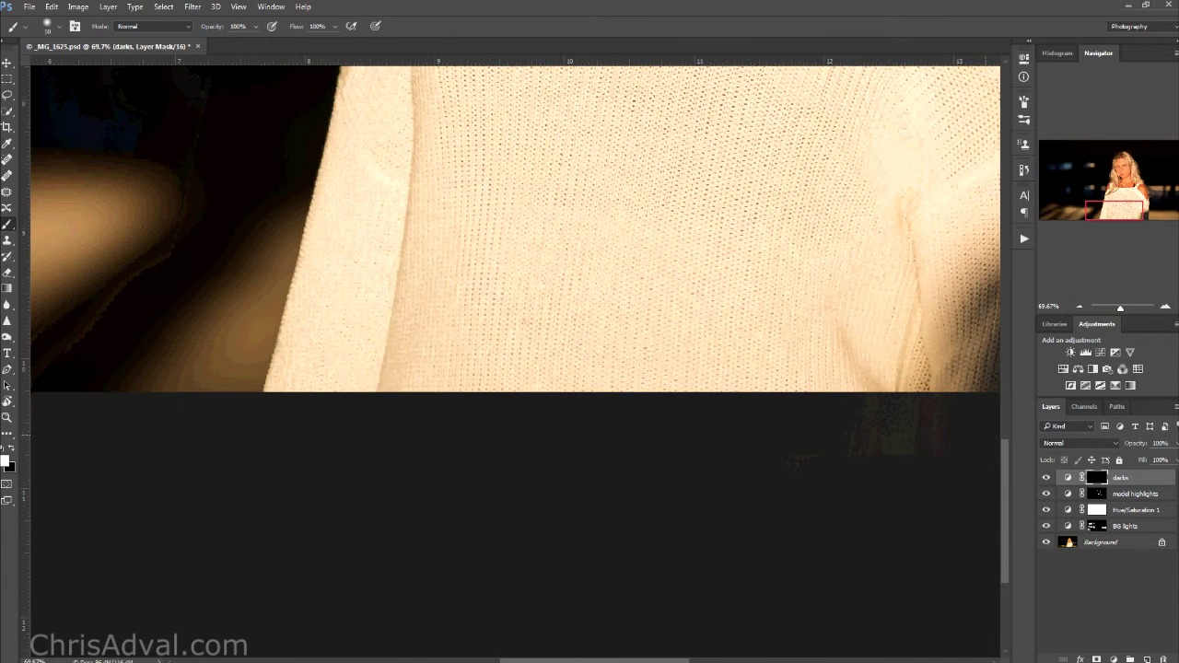
pyautogui.moveTo(874, 267); pyautogui.dragTo(721, 500)
pyautogui.moveTo(399, 276); pyautogui.dragTo(646, 403)
pyautogui.scroll(-3, 516, 359)
pyautogui.hscroll(2, 516, 360)
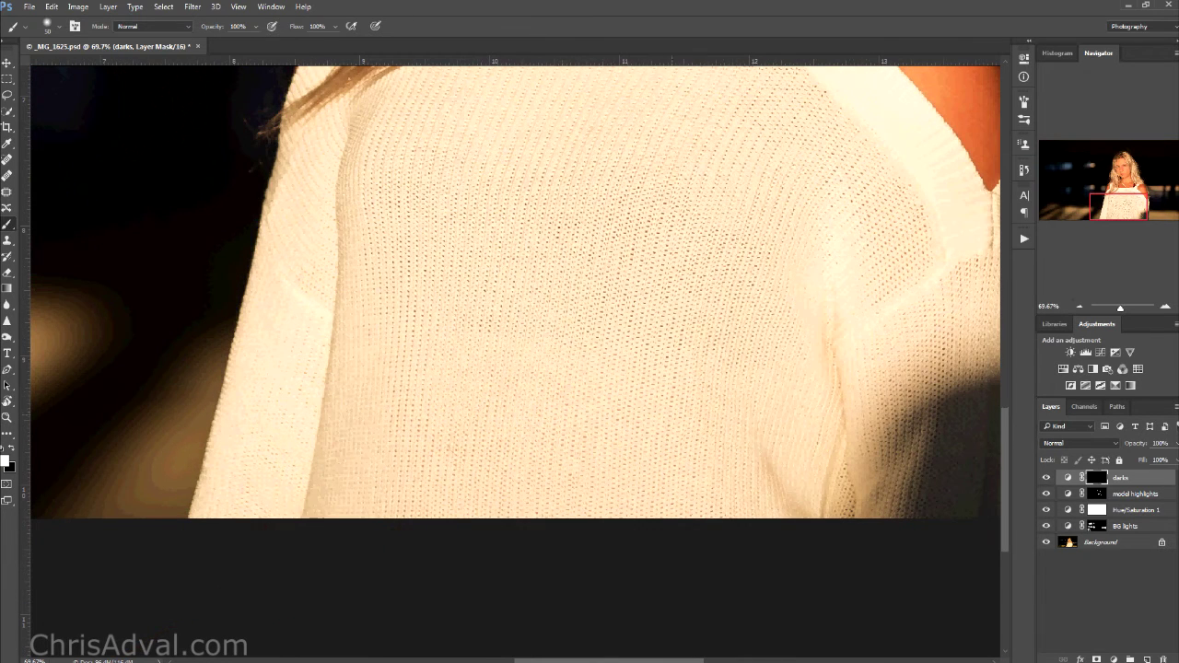
pyautogui.press('i')
pyautogui.click(4, 461)
pyautogui.click(431, 255)
pyautogui.click(712, 164)
pyautogui.press('b')
pyautogui.moveTo(479, 304); pyautogui.dragTo(557, 319)
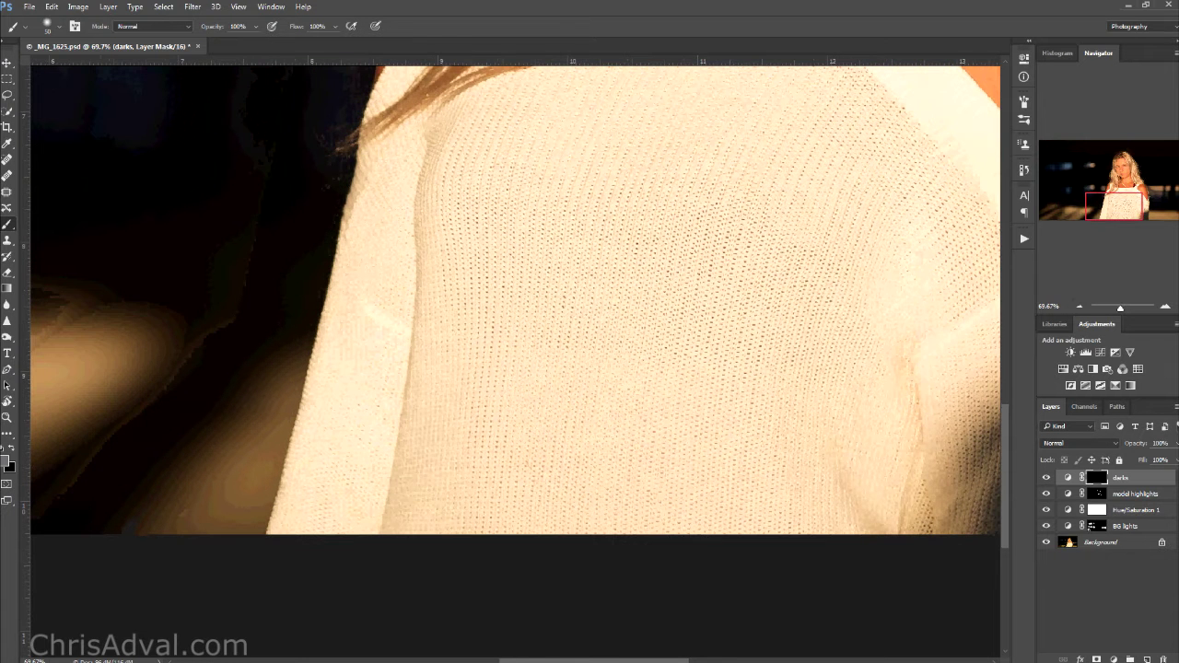
pyautogui.press('x')
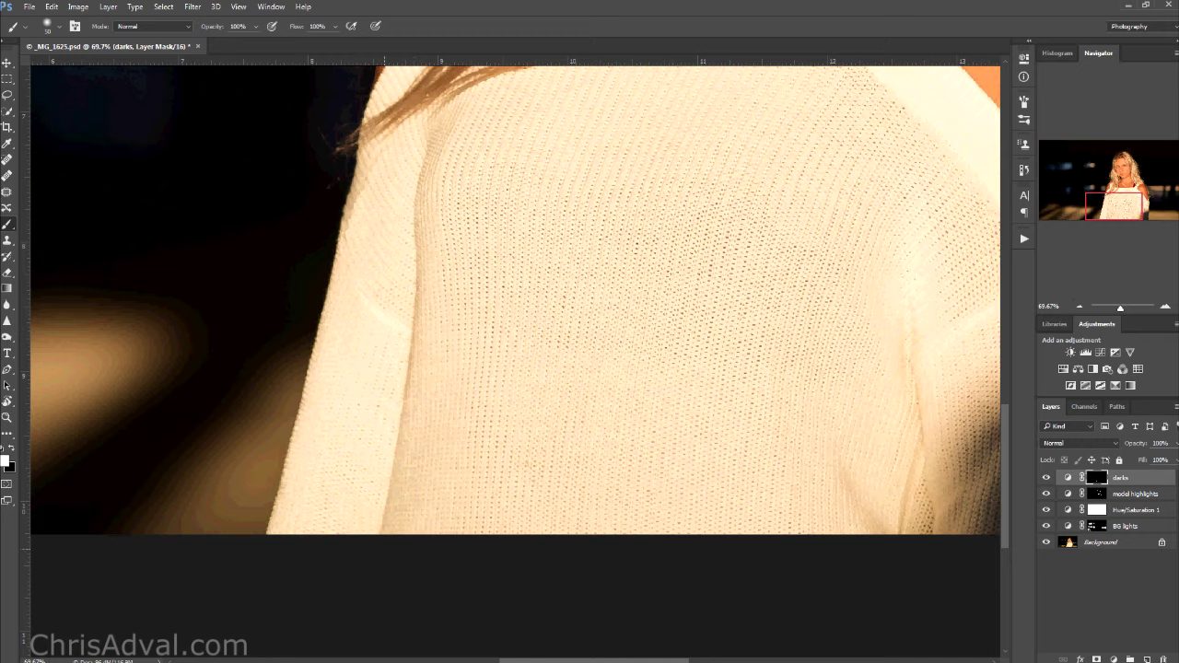
# Compare the sweater with and without the darks layer and refine the mask along its sleeve crease
pyautogui.click(1045, 477)
pyautogui.click(1045, 477)
pyautogui.moveTo(560, 276); pyautogui.dragTo(543, 478)
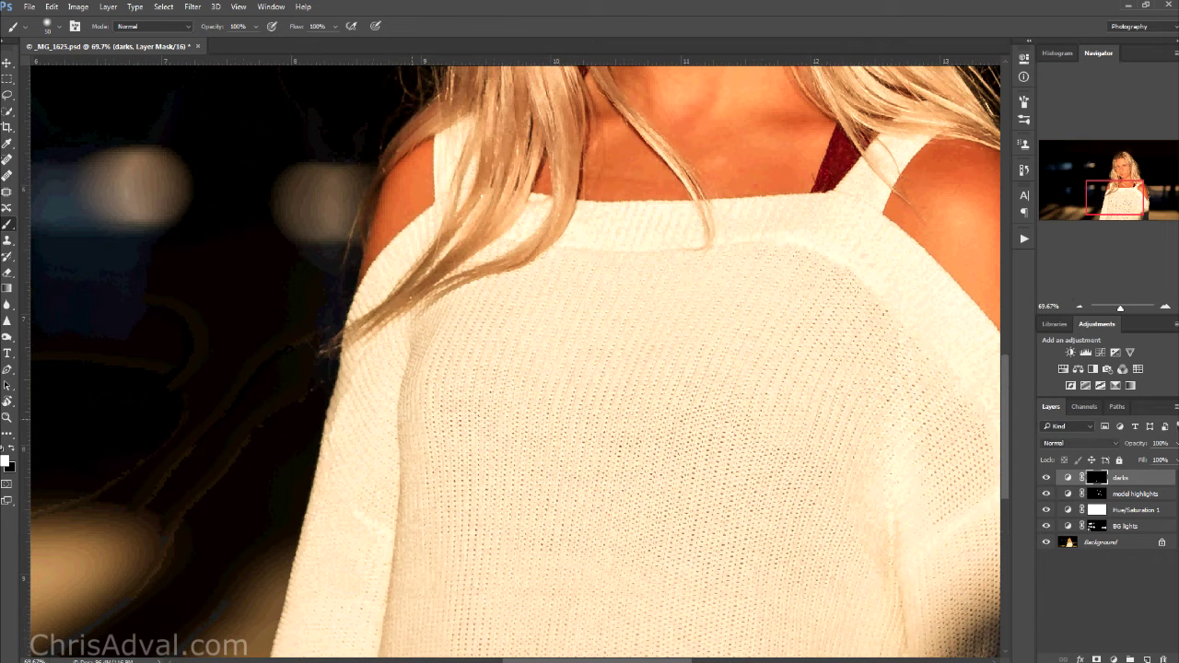
pyautogui.moveTo(453, 470); pyautogui.dragTo(531, 277)
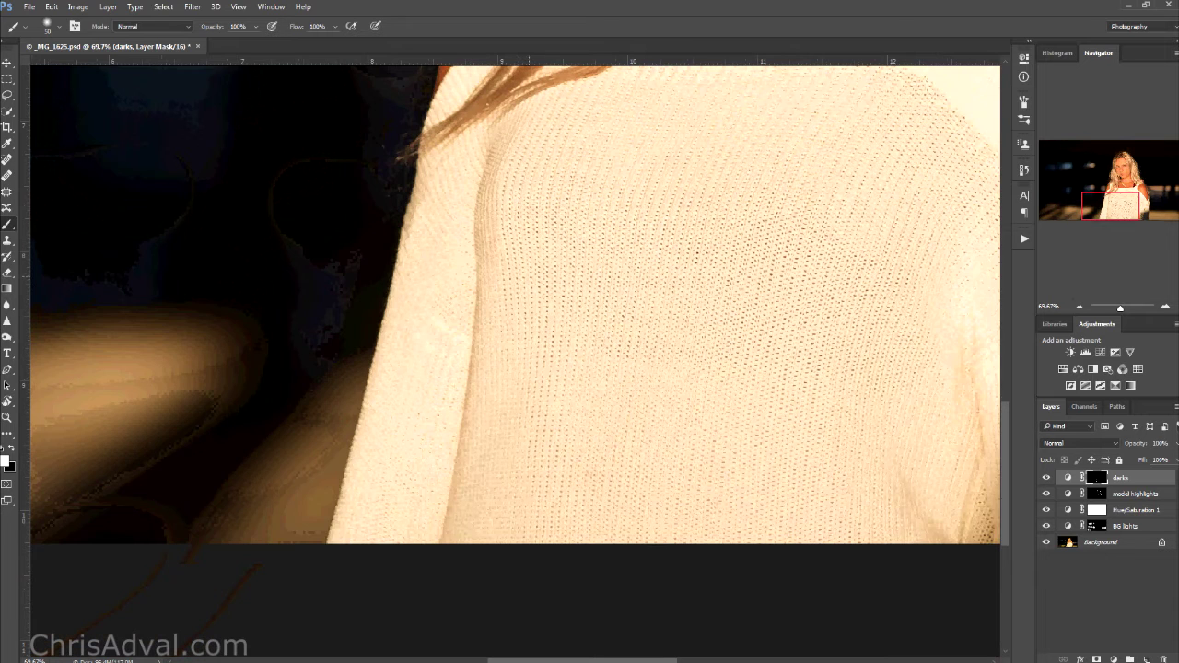
pyautogui.press('x')
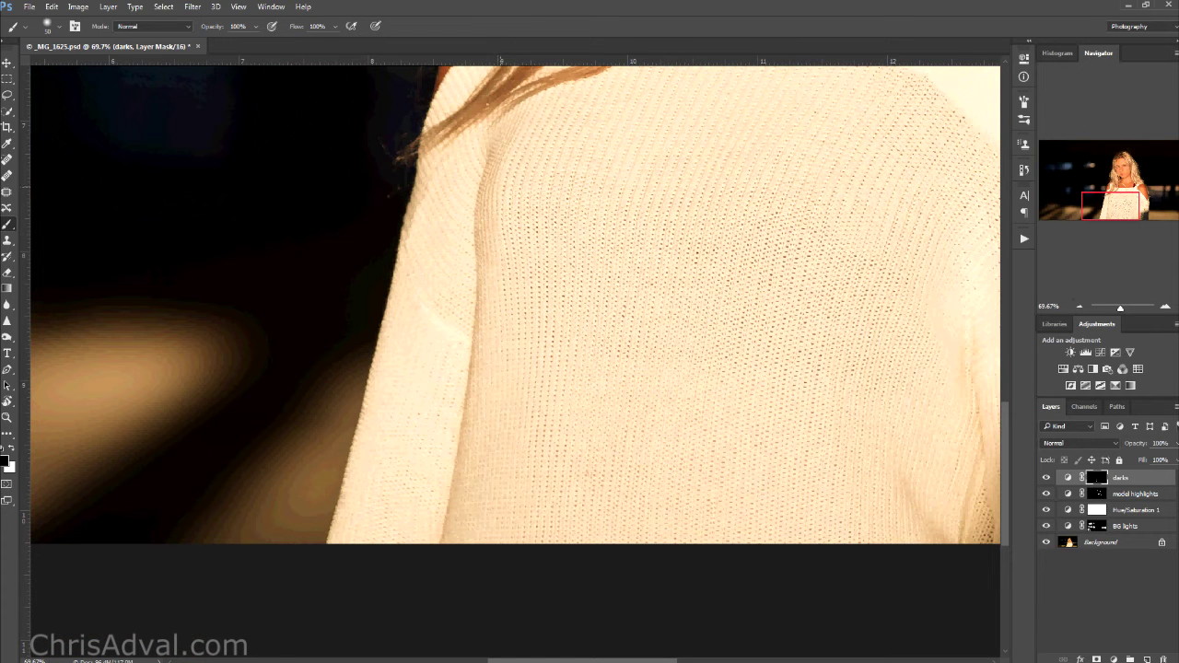
pyautogui.moveTo(574, 220); pyautogui.dragTo(379, 377)
pyautogui.scroll(-7, 380, 377)
pyautogui.scroll(-3, 516, 304)
pyautogui.scroll(-3, 516, 304)
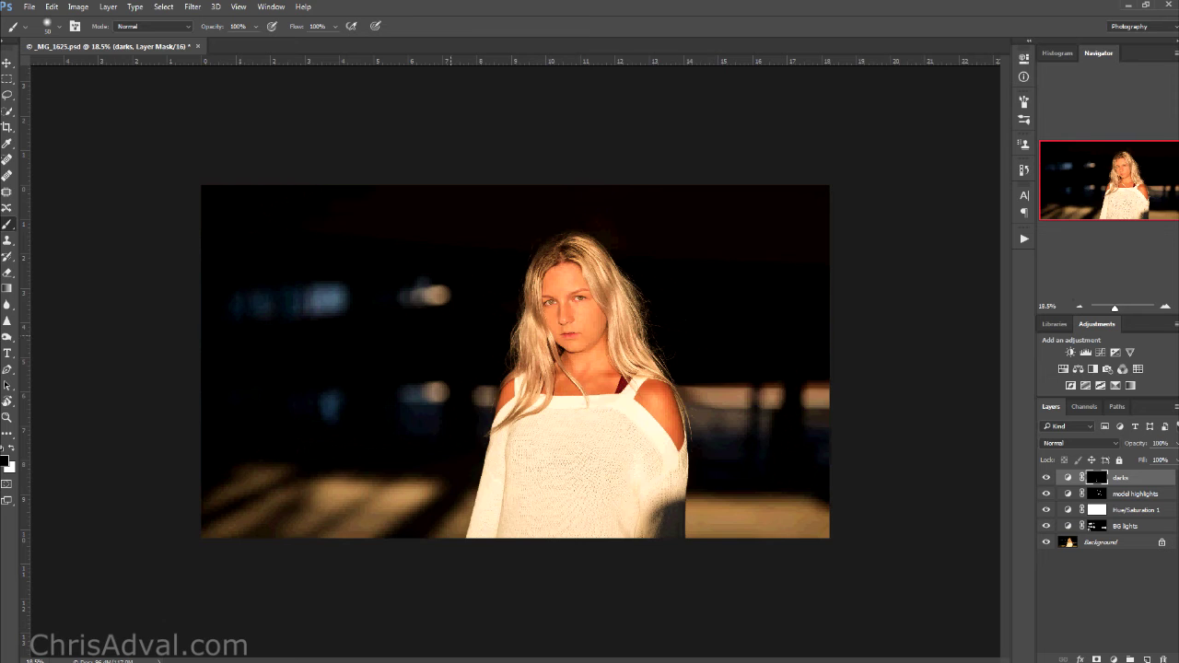
# Examine the face, neck and hair strands at close range for remaining shadows to deepen on the darks mask
pyautogui.scroll(20, 591, 319)
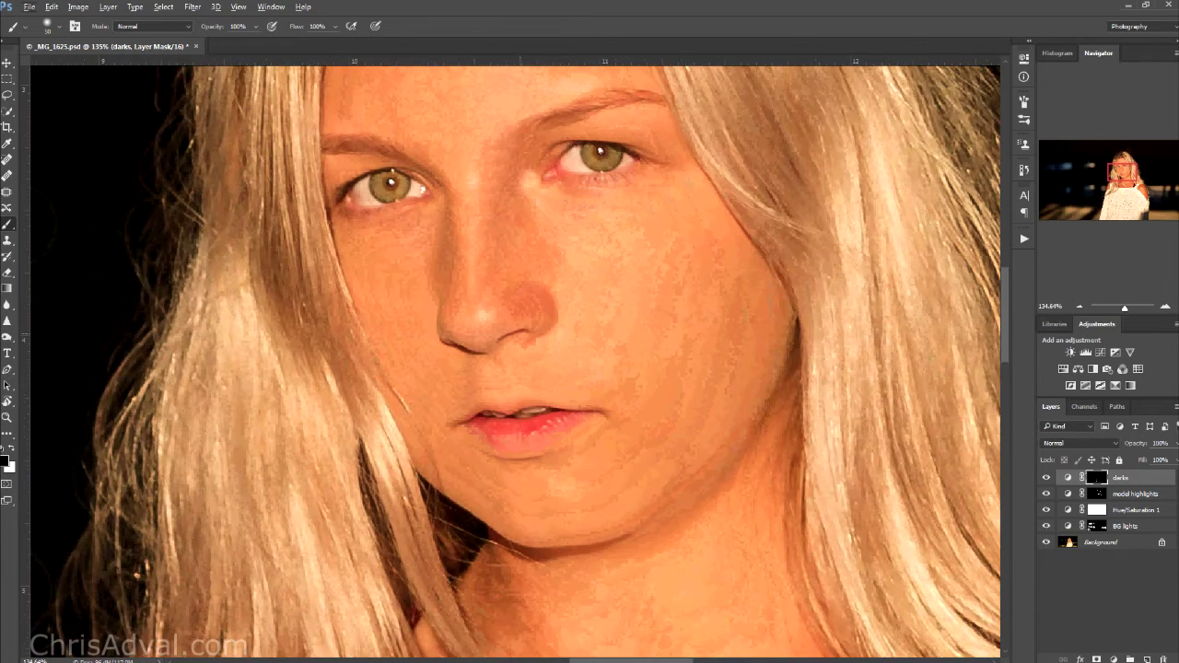
pyautogui.moveTo(521, 334); pyautogui.dragTo(443, 273)
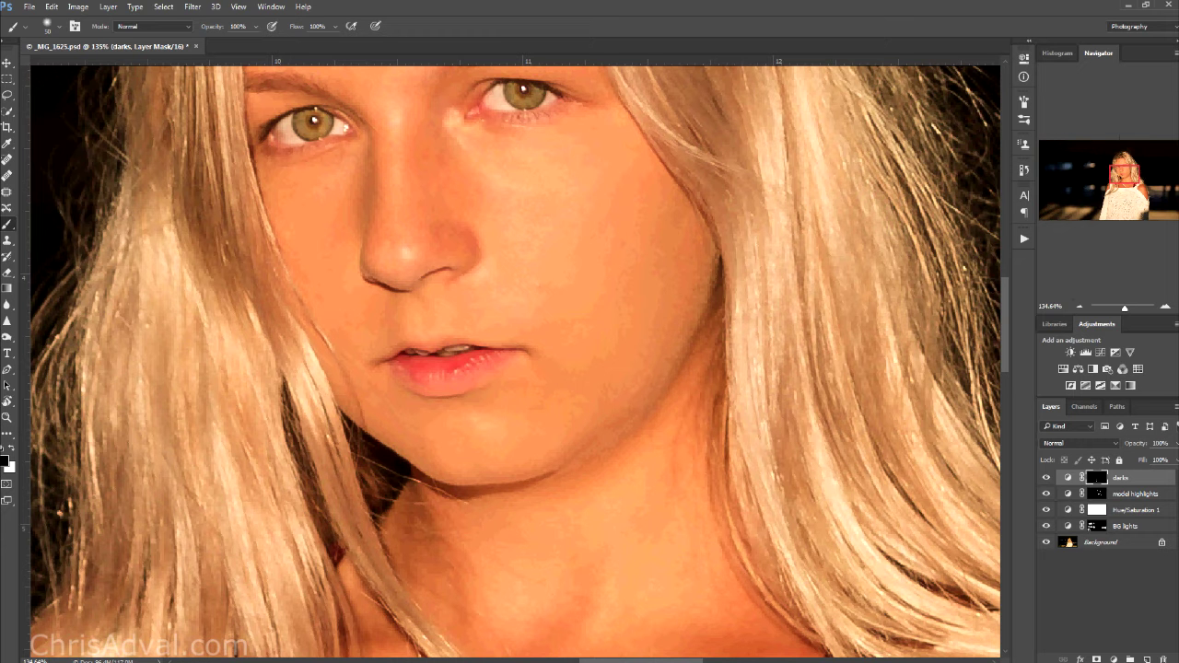
pyautogui.moveTo(1124, 175); pyautogui.dragTo(1118, 179)
pyautogui.scroll(-4, 870, 378)
pyautogui.scroll(4, 864, 264)
pyautogui.moveTo(864, 265); pyautogui.dragTo(844, 264)
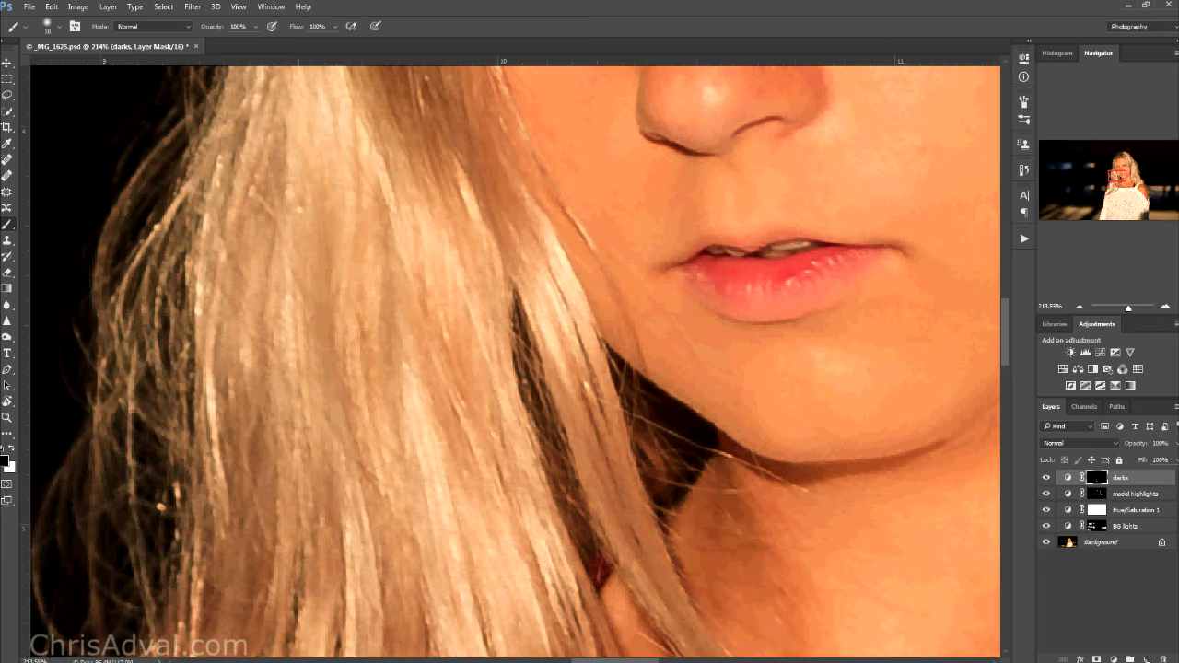
pyautogui.press('x')
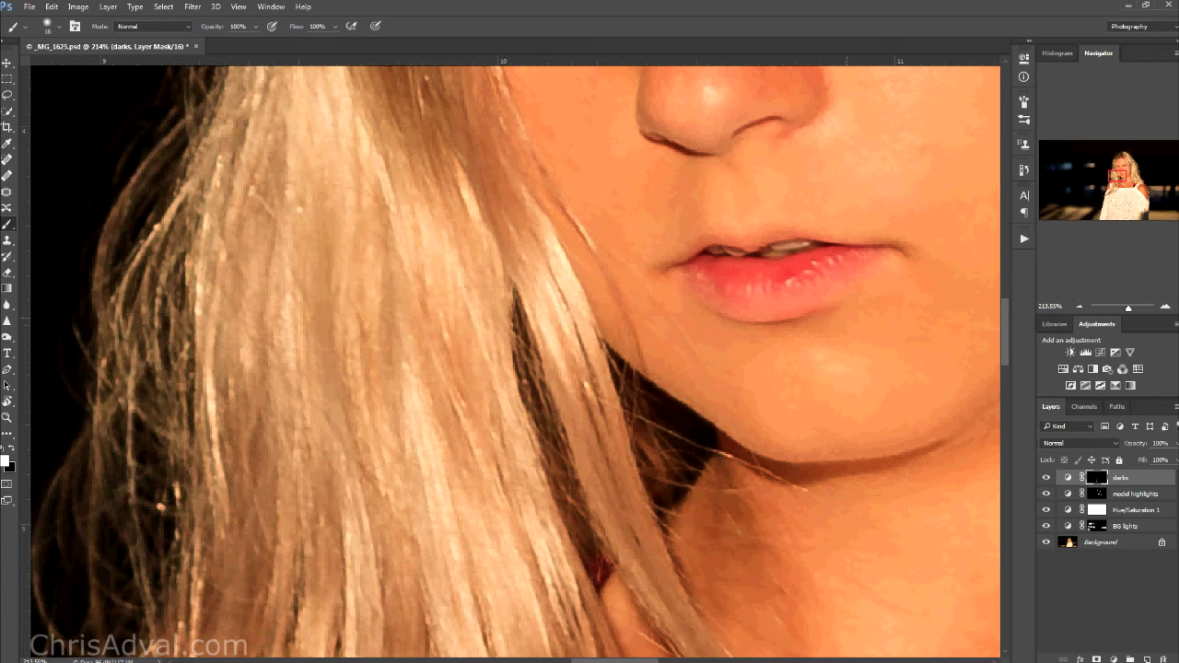
pyautogui.scroll(-5, 798, 393)
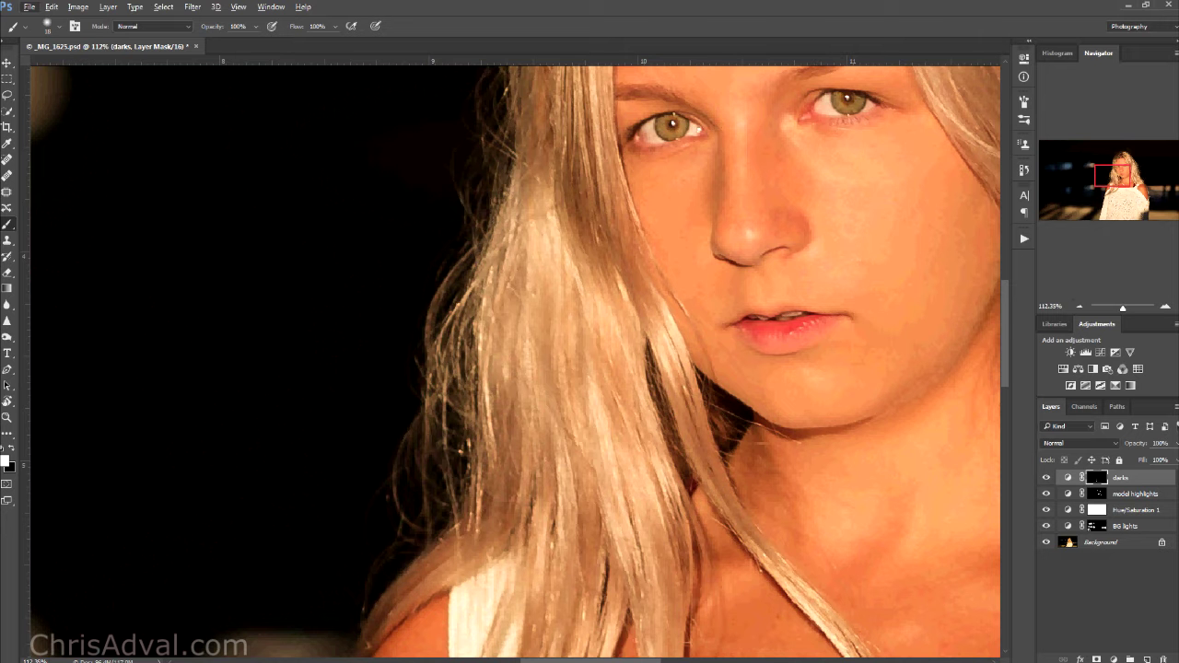
pyautogui.moveTo(736, 258); pyautogui.dragTo(604, 507)
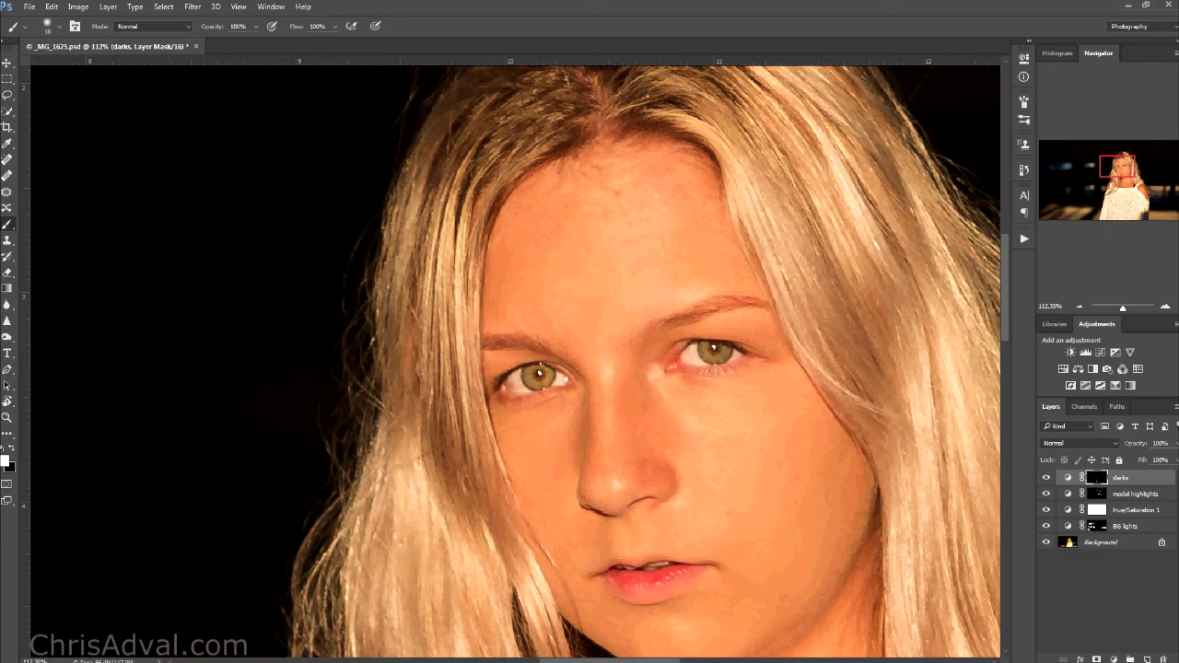
pyautogui.moveTo(1117, 165); pyautogui.dragTo(1122, 176)
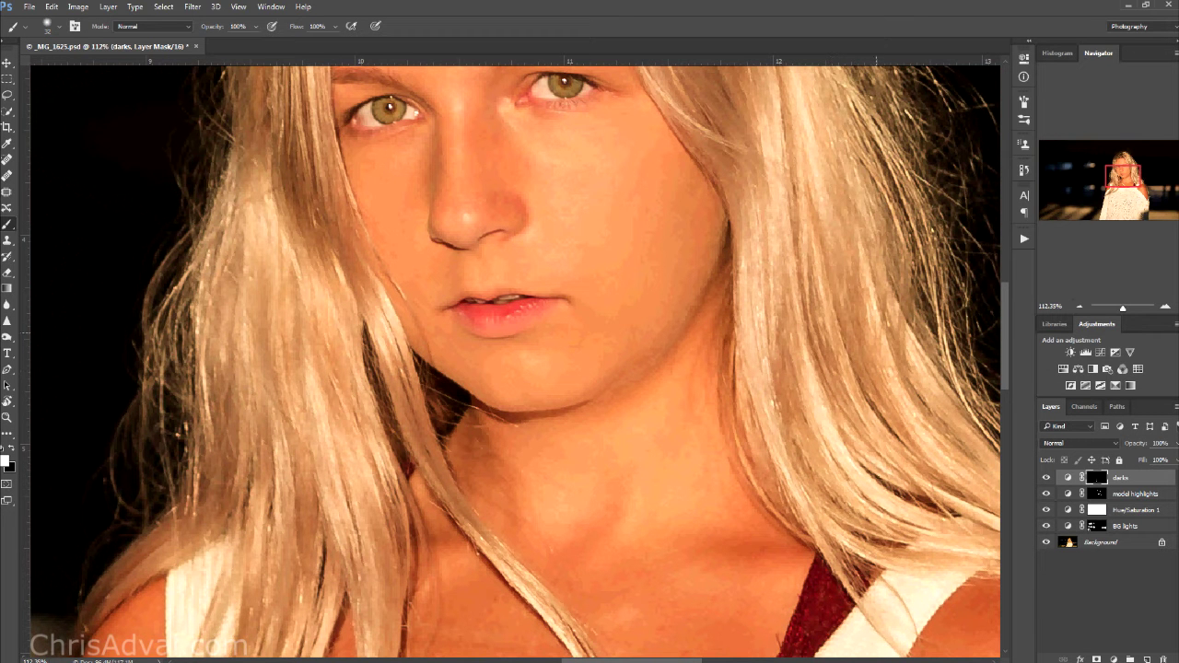
pyautogui.moveTo(850, 394); pyautogui.dragTo(1012, 303)
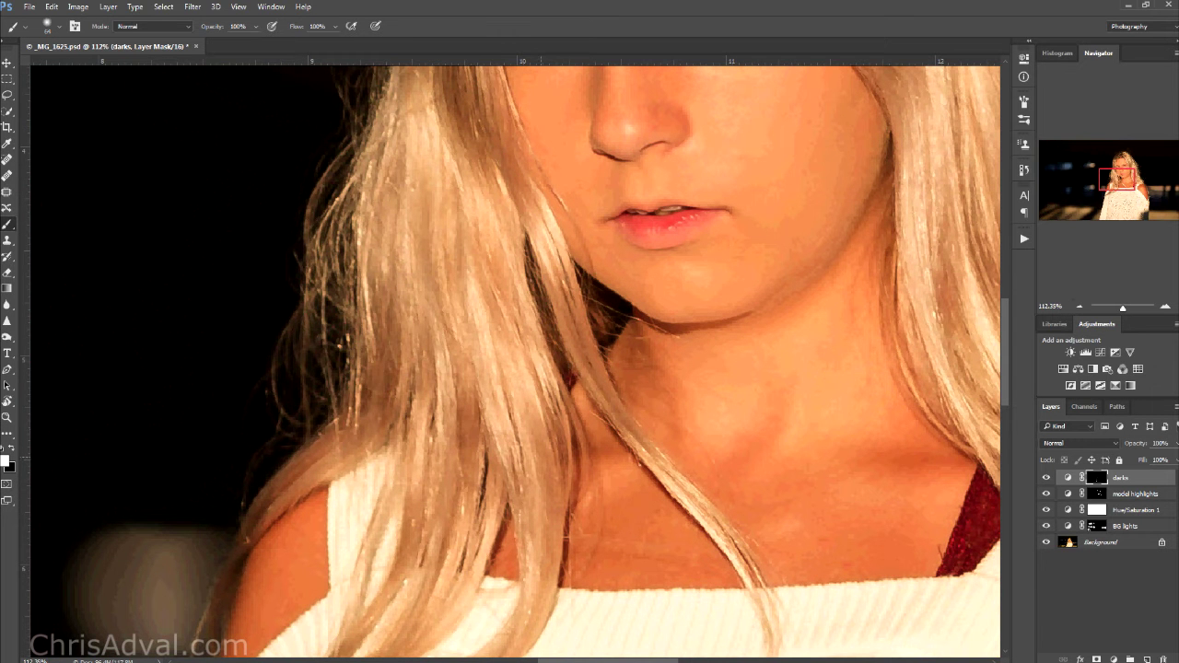
pyautogui.scroll(-6, 549, 424)
pyautogui.scroll(5, 443, 419)
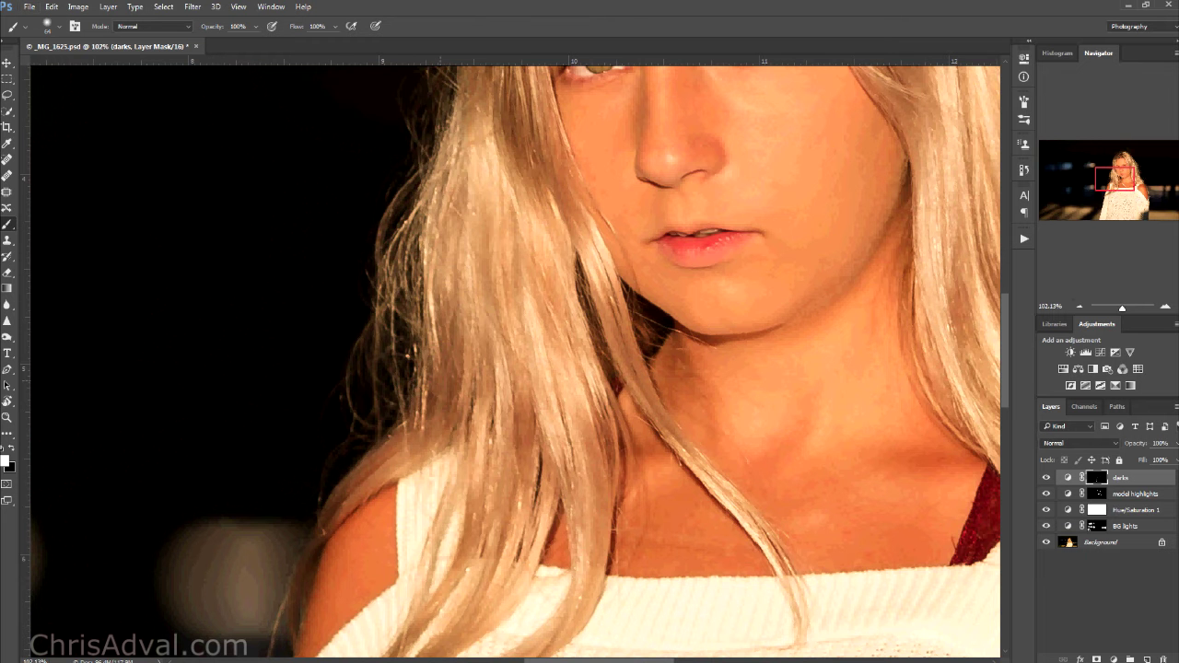
pyautogui.scroll(-3, 533, 356)
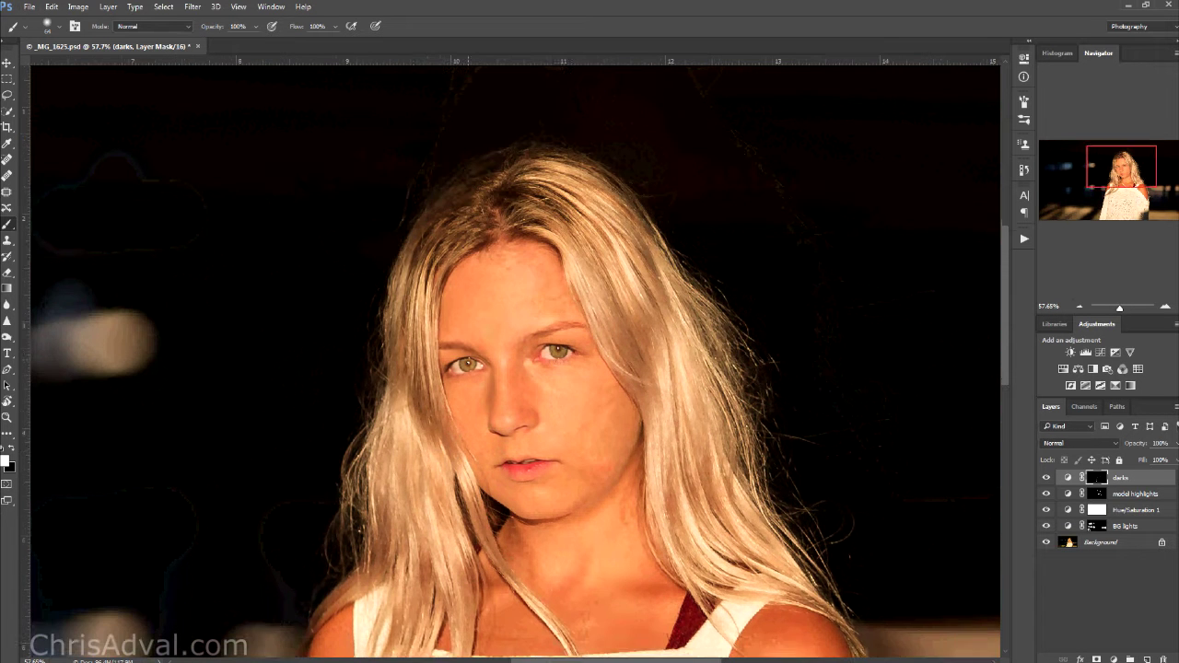
pyautogui.moveTo(468, 369); pyautogui.dragTo(460, 396)
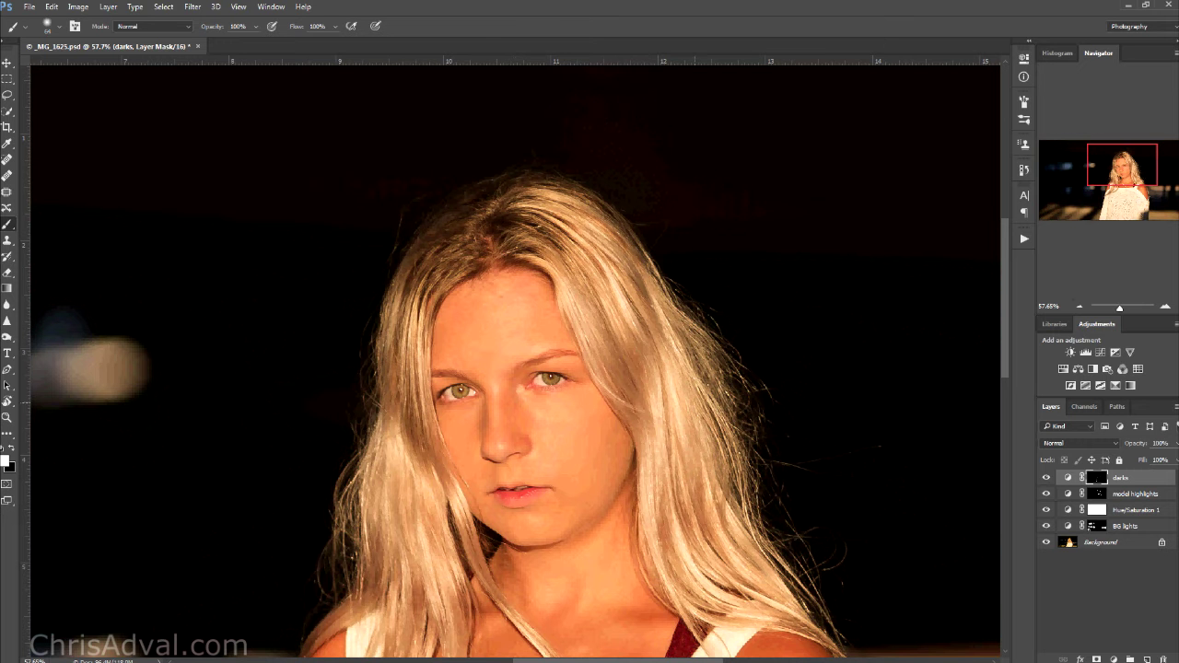
# Compare the portrait with the darks layer hidden and shown
pyautogui.click(1045, 477)
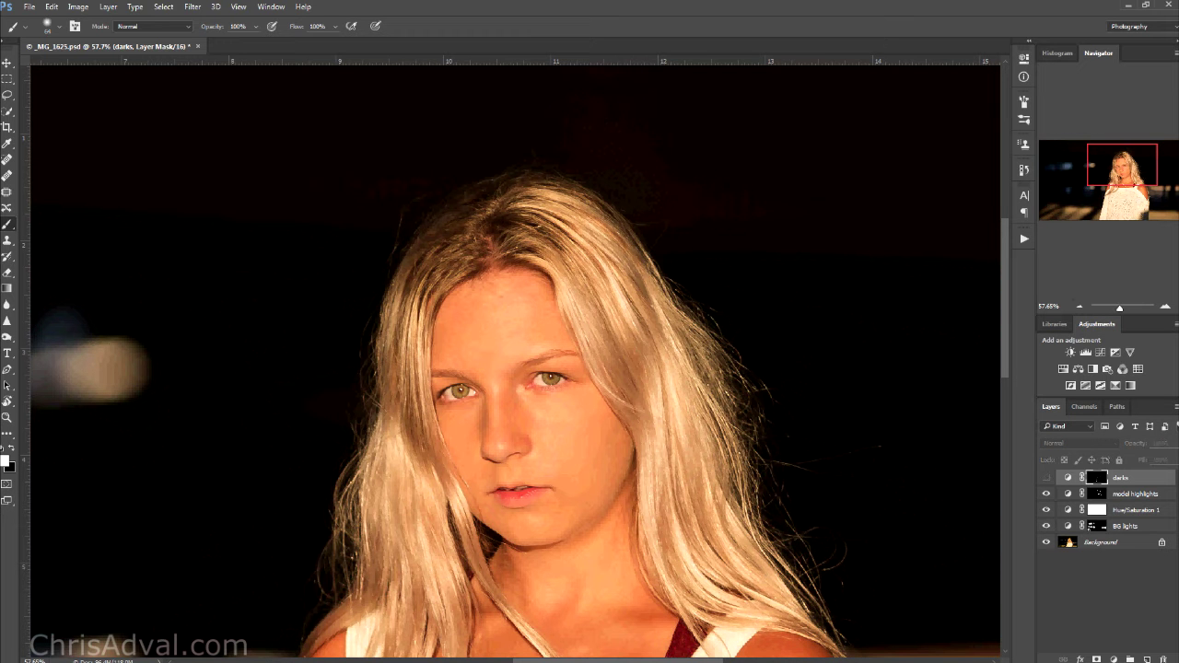
pyautogui.click(1045, 477)
pyautogui.scroll(-3, 792, 476)
pyautogui.scroll(-4, 792, 476)
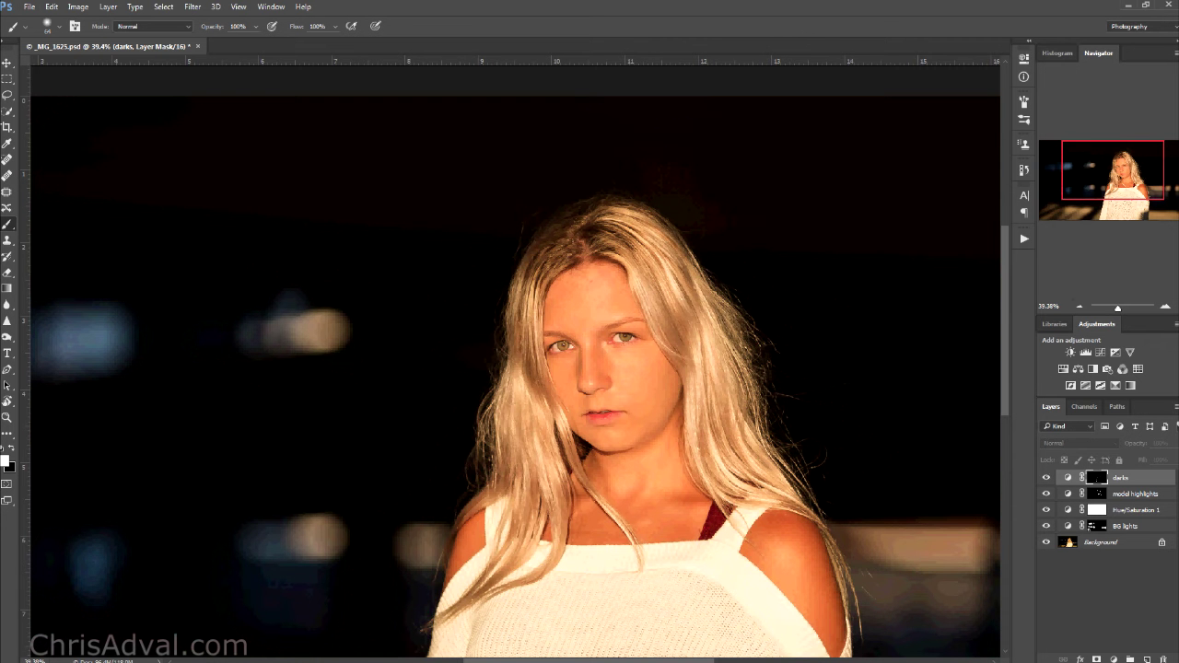
# Stamp all visible layers into a new merged layer above the darks layer for retouching the hair parting
pyautogui.scroll(7, 587, 237)
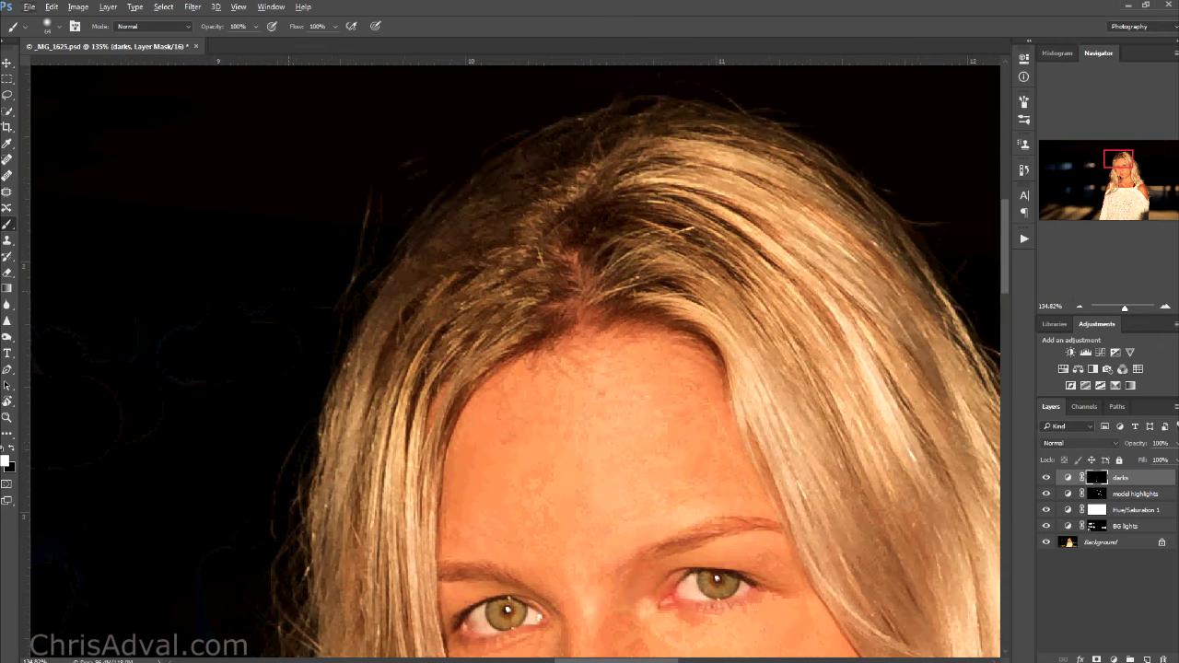
pyautogui.press('s')
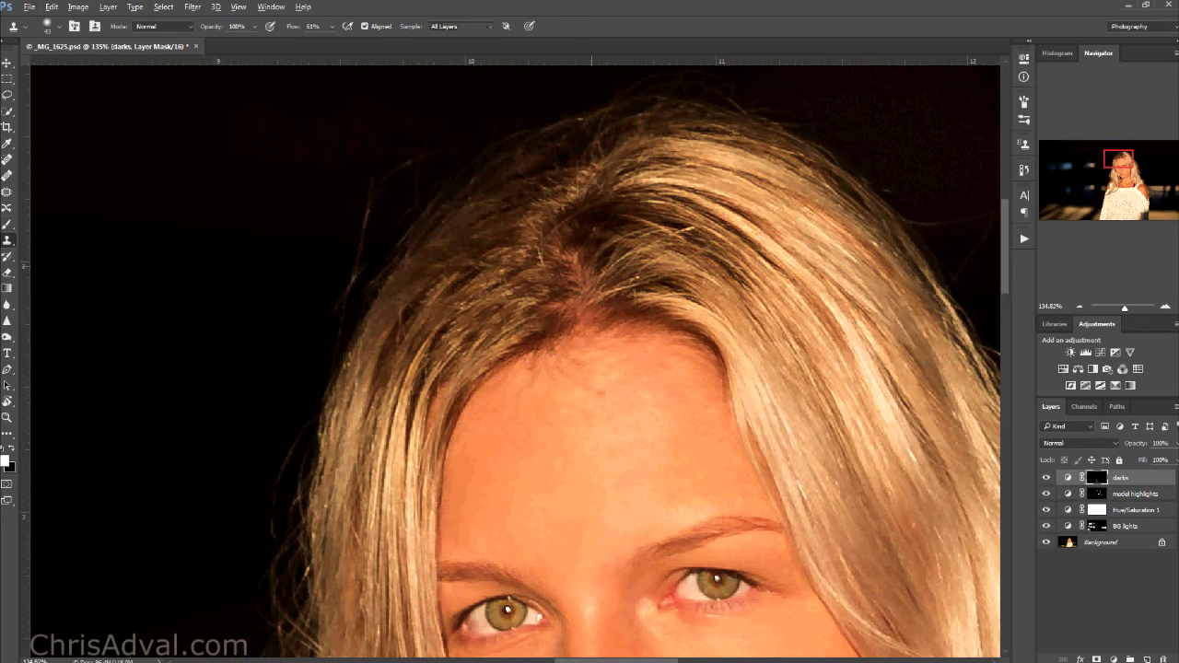
pyautogui.moveTo(582, 252); pyautogui.dragTo(573, 254)
pyautogui.hotkey('ctrl', 'shift', 'alt', 'e')
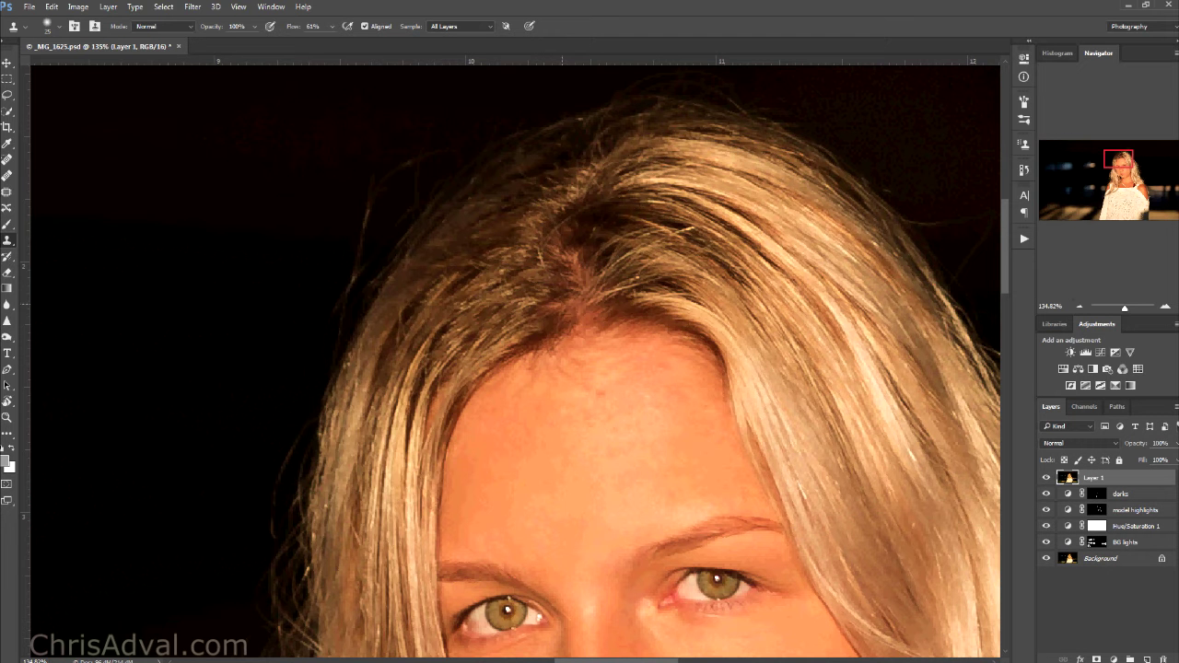
# Retouch the reddish scalp at the hair parting on the merged layer with the Clone Stamp and Healing Brush
pyautogui.moveTo(575, 268); pyautogui.dragTo(583, 266)
pyautogui.click(7, 176)
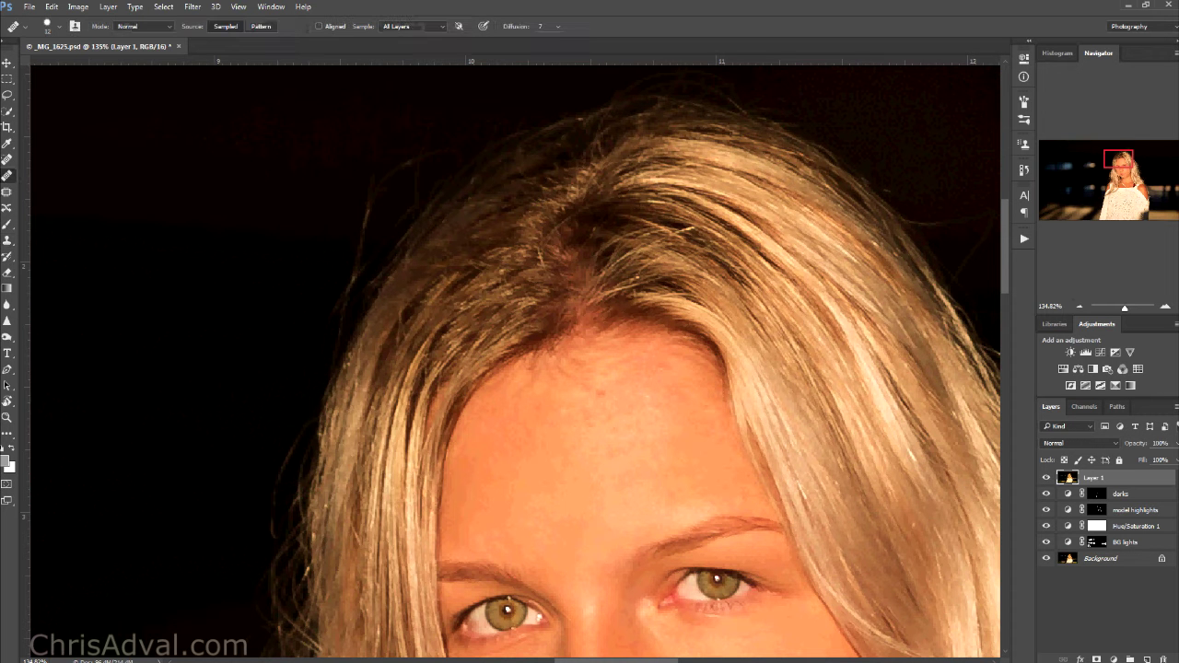
pyautogui.keyDown('alt'); pyautogui.rightClick(590, 280); pyautogui.keyUp('alt')
pyautogui.moveTo(589, 281); pyautogui.dragTo(596, 281)
pyautogui.scroll(-2, 575, 293)
pyautogui.scroll(4, 589, 322)
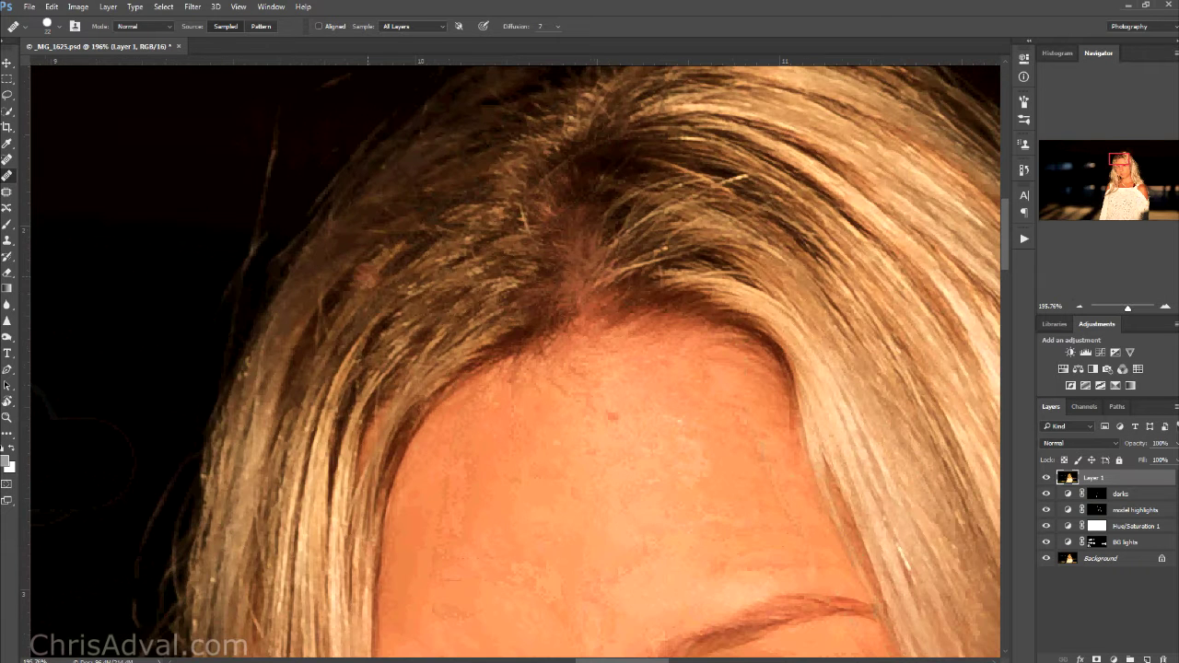
# Clone hair over the exposed scalp at the parting, raising the Clone Stamp flow to 100%
pyautogui.click(7, 239)
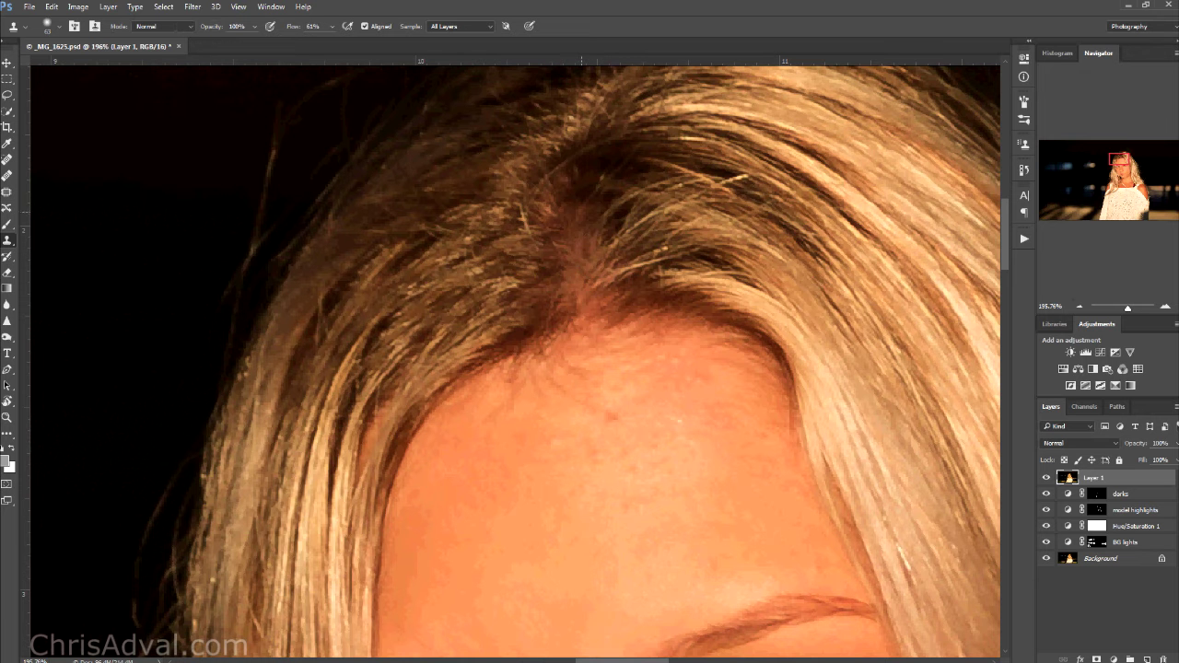
pyautogui.click(580, 219)
pyautogui.click(613, 230)
pyautogui.scroll(-2, 659, 309)
pyautogui.scroll(1, 639, 285)
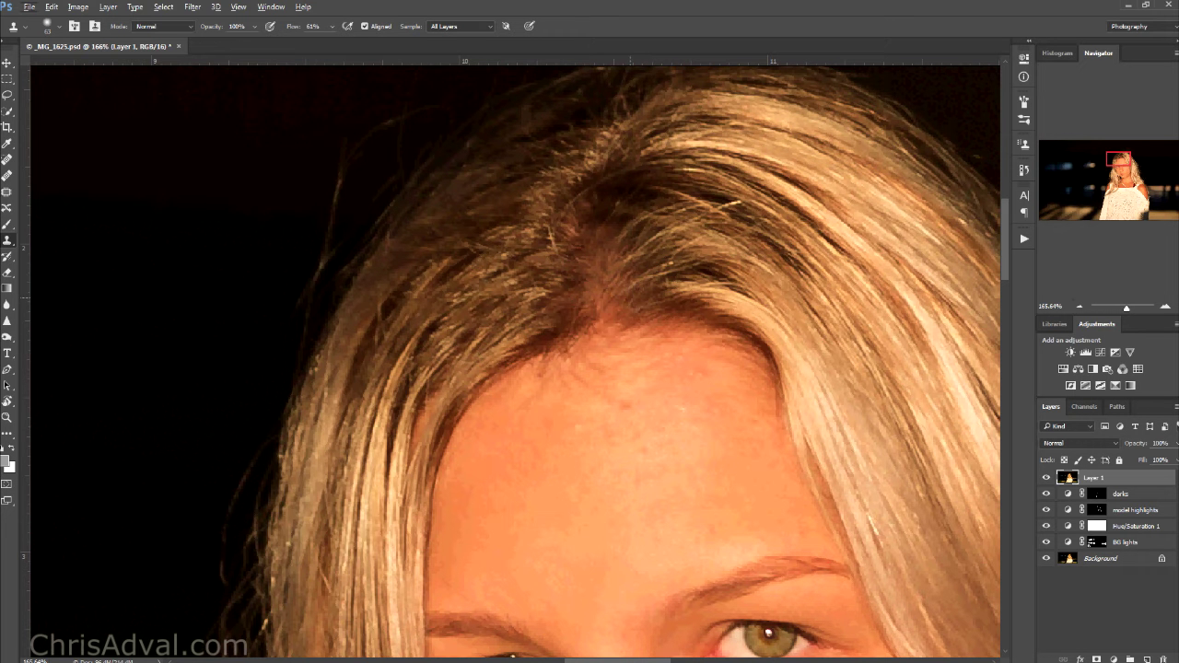
pyautogui.click(332, 27)
pyautogui.moveTo(330, 42); pyautogui.dragTo(354, 42)
pyautogui.keyDown('alt'); pyautogui.rightClick(606, 276); pyautogui.keyUp('alt')
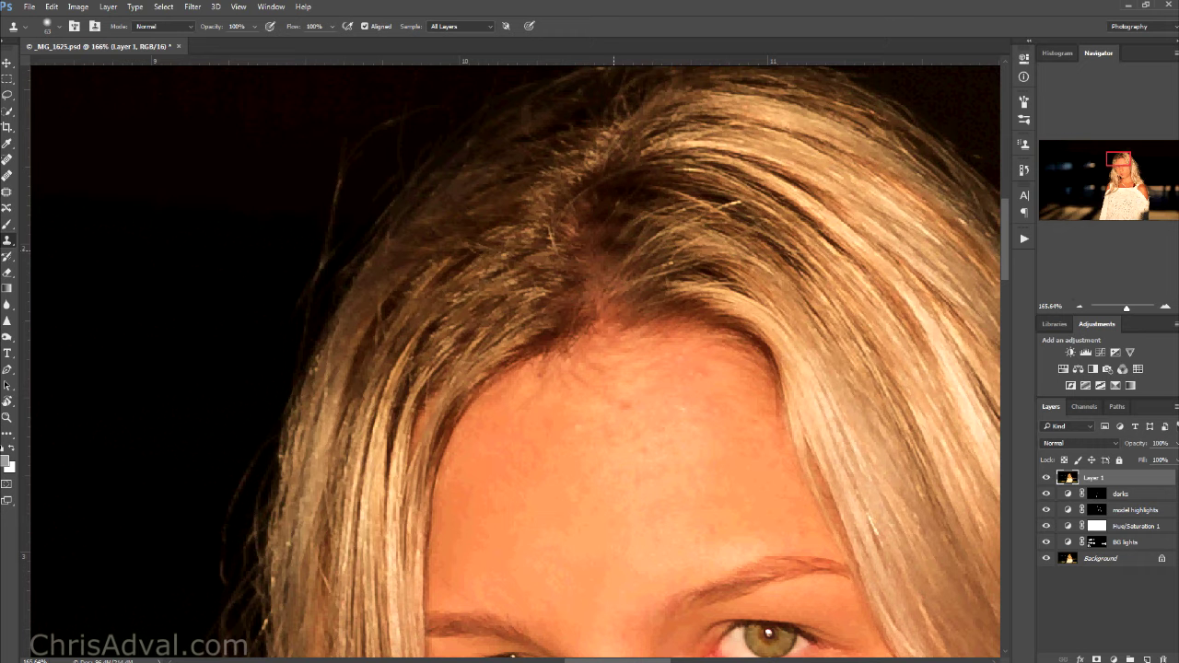
# Check the whole portrait with and without the merged retouching layer
pyautogui.scroll(-6, 614, 267)
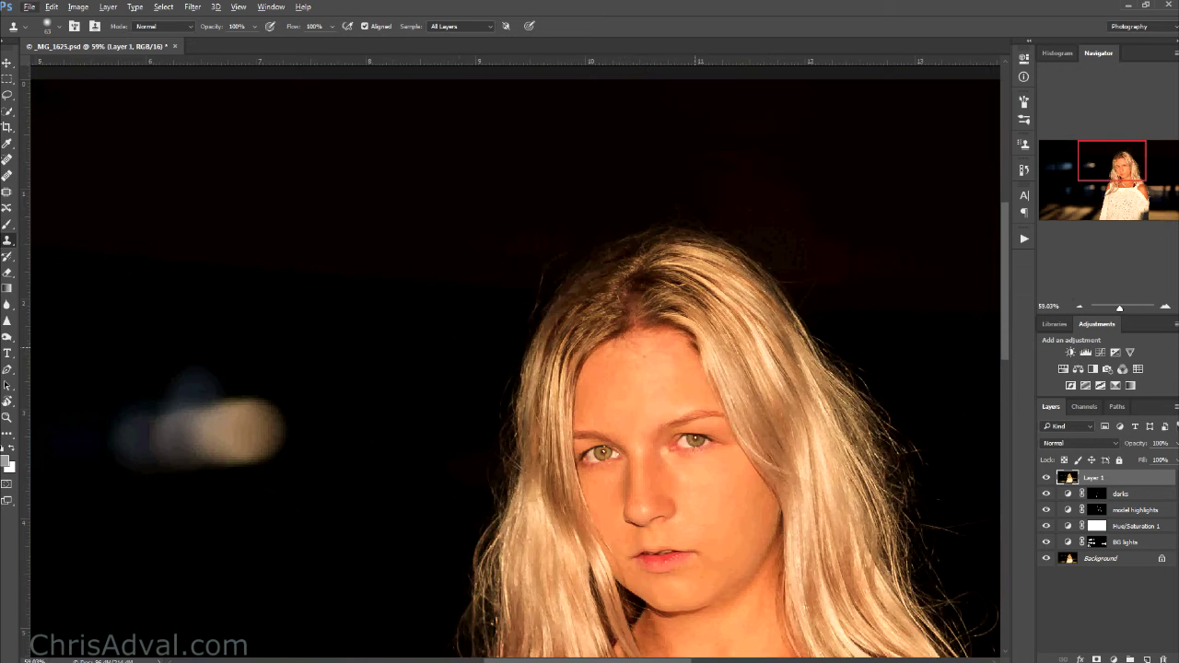
pyautogui.scroll(-3, 614, 267)
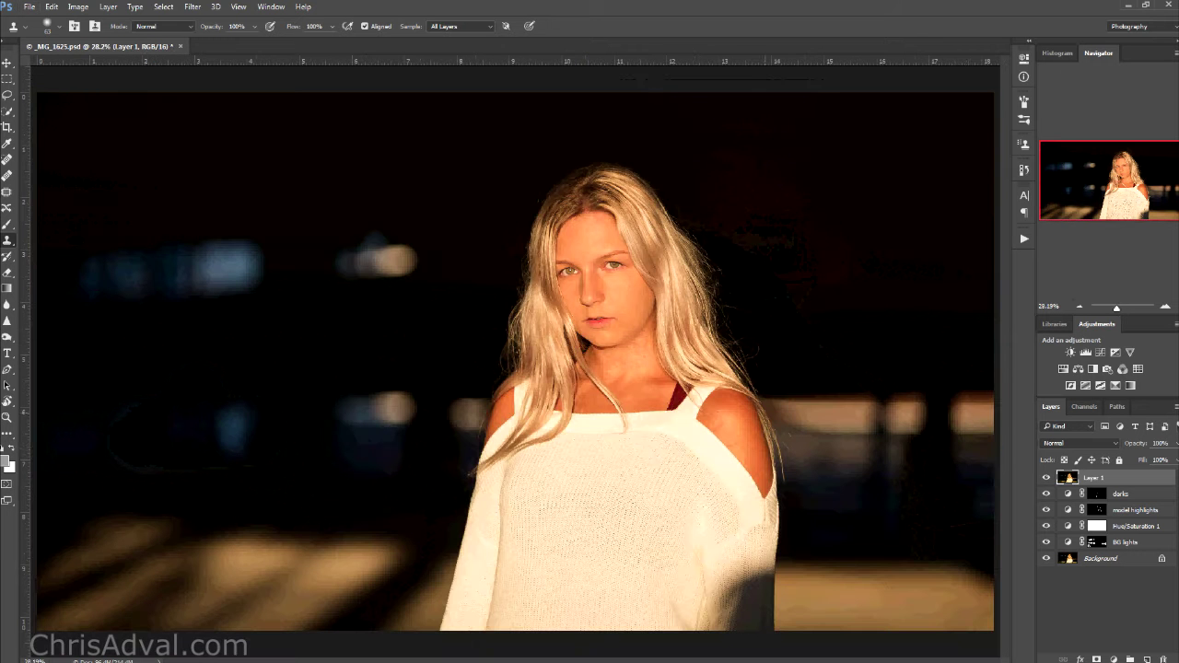
pyautogui.click(1046, 478)
# Clone nearby dark hair over the scalp where the parting meets the forehead
pyautogui.scroll(9, 567, 197)
pyautogui.scroll(3, 672, 299)
pyautogui.keyDown('alt'); pyautogui.rightClick(700, 240); pyautogui.keyUp('alt')
pyautogui.moveTo(700, 239); pyautogui.dragTo(686, 236)
pyautogui.keyDown('alt'); pyautogui.click(710, 225); pyautogui.keyUp('alt')
pyautogui.click(666, 238)
pyautogui.click(679, 238)
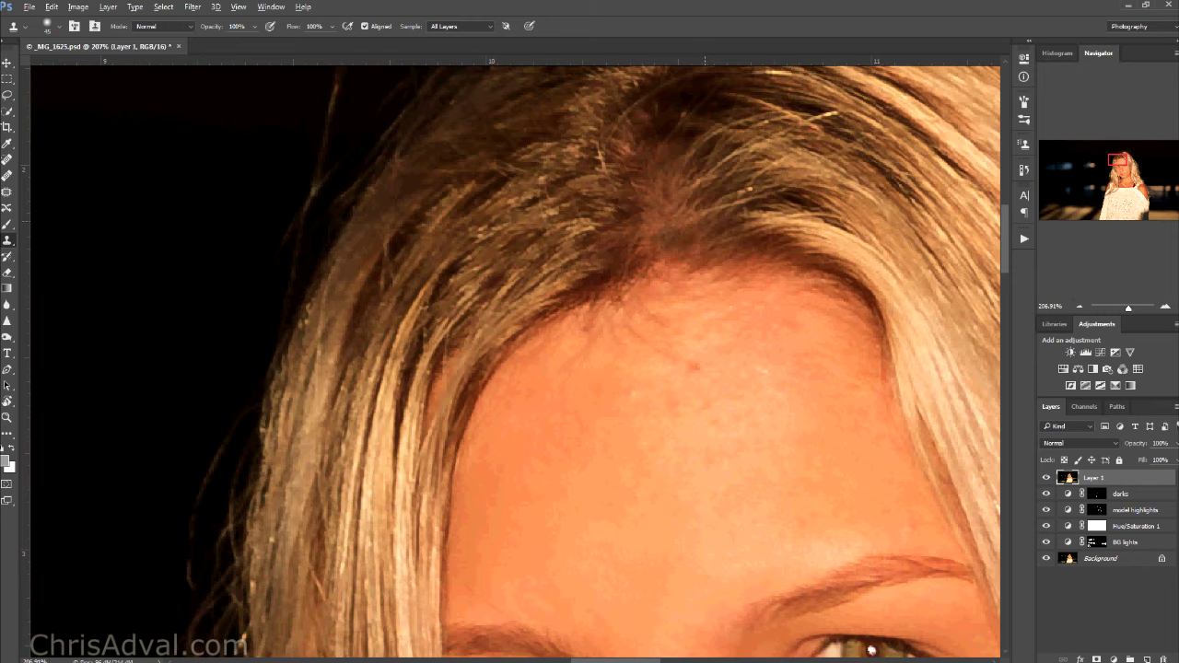
pyautogui.click(671, 217)
pyautogui.click(683, 225)
pyautogui.click(675, 247)
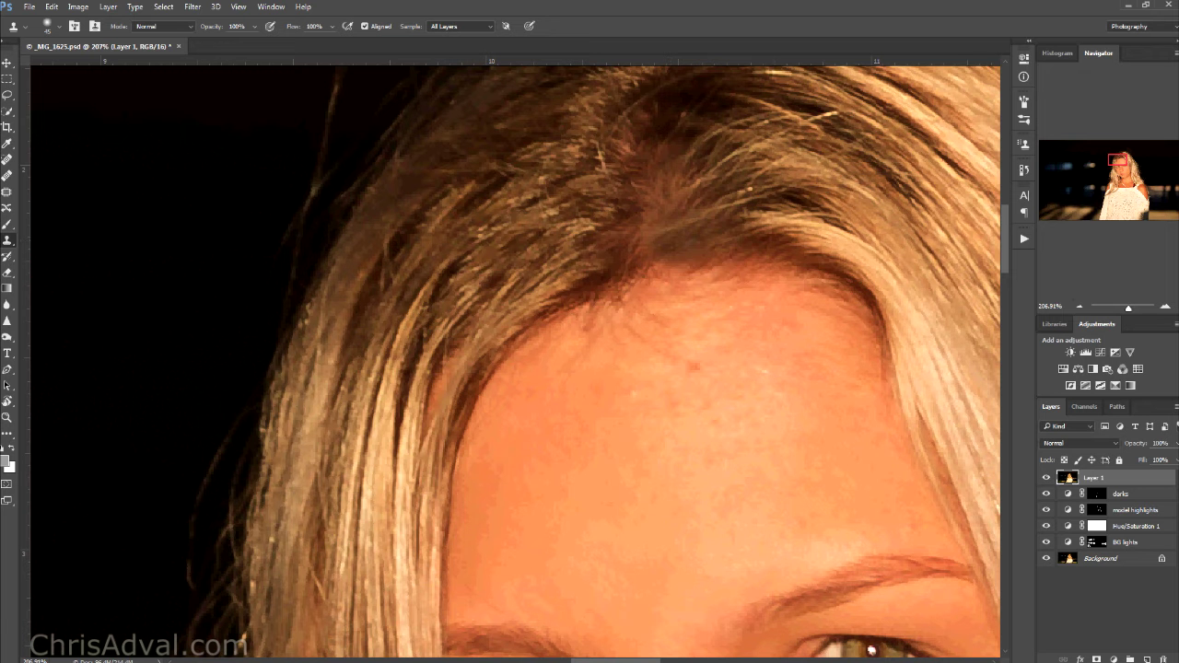
# Compare the parting up close and in the full portrait with the retouching layer hidden and shown
pyautogui.click(1046, 478)
pyautogui.click(1046, 478)
pyautogui.scroll(-6, 789, 421)
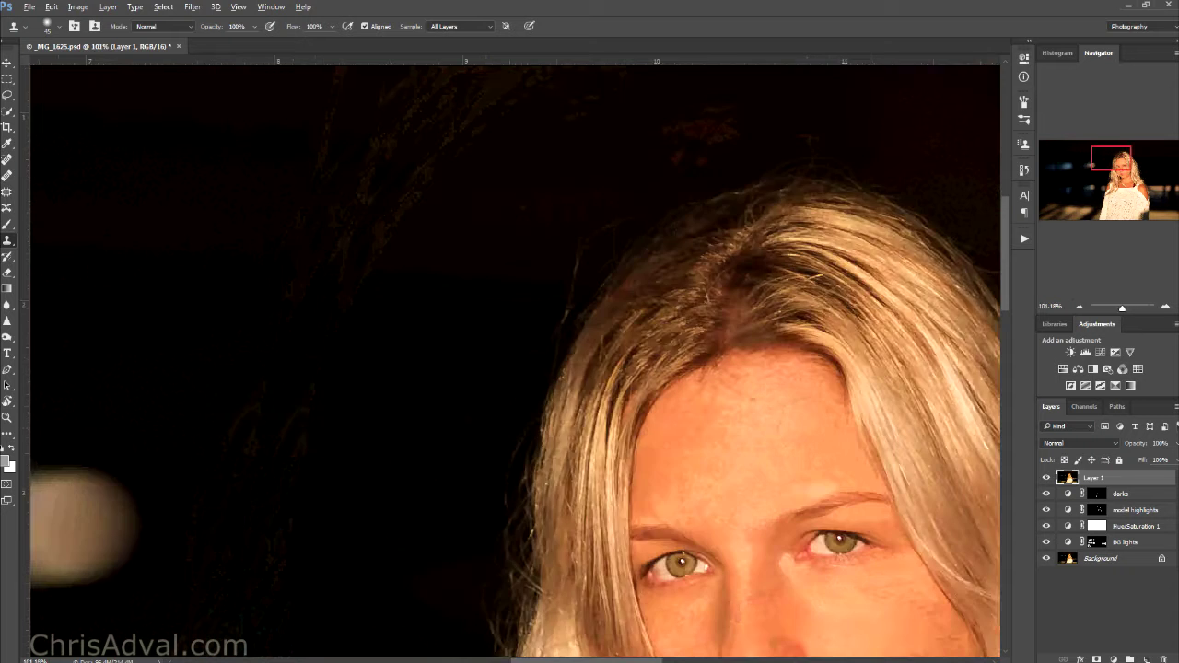
pyautogui.scroll(3, 807, 426)
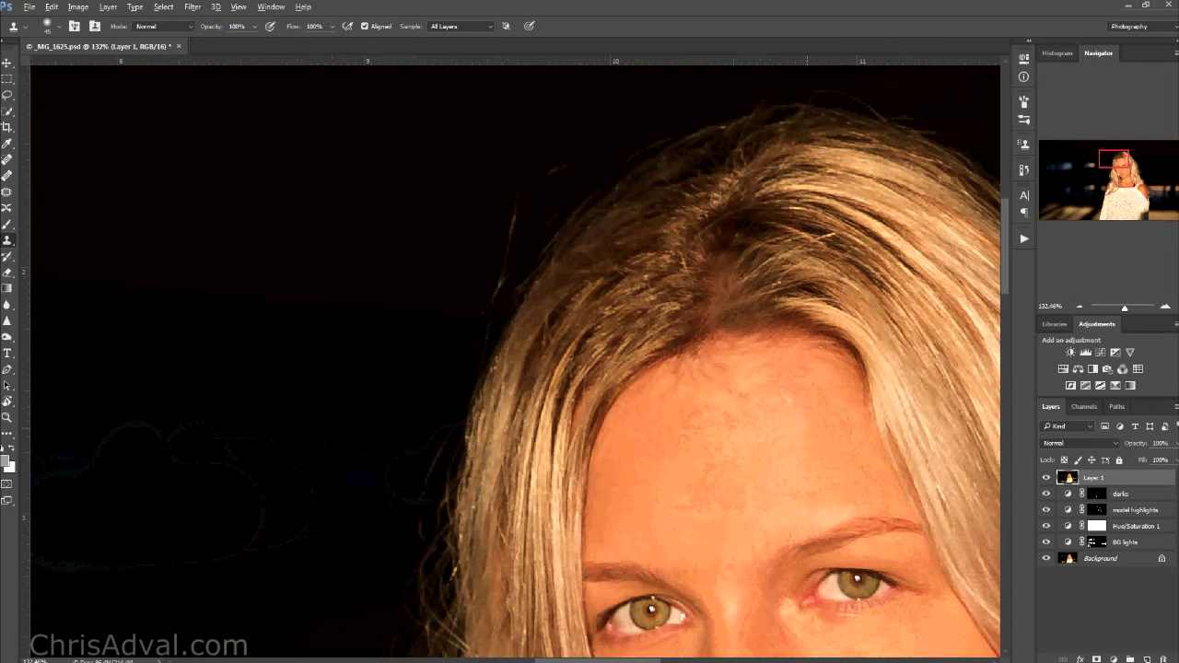
pyautogui.scroll(-1, 807, 426)
pyautogui.scroll(-2, 516, 361)
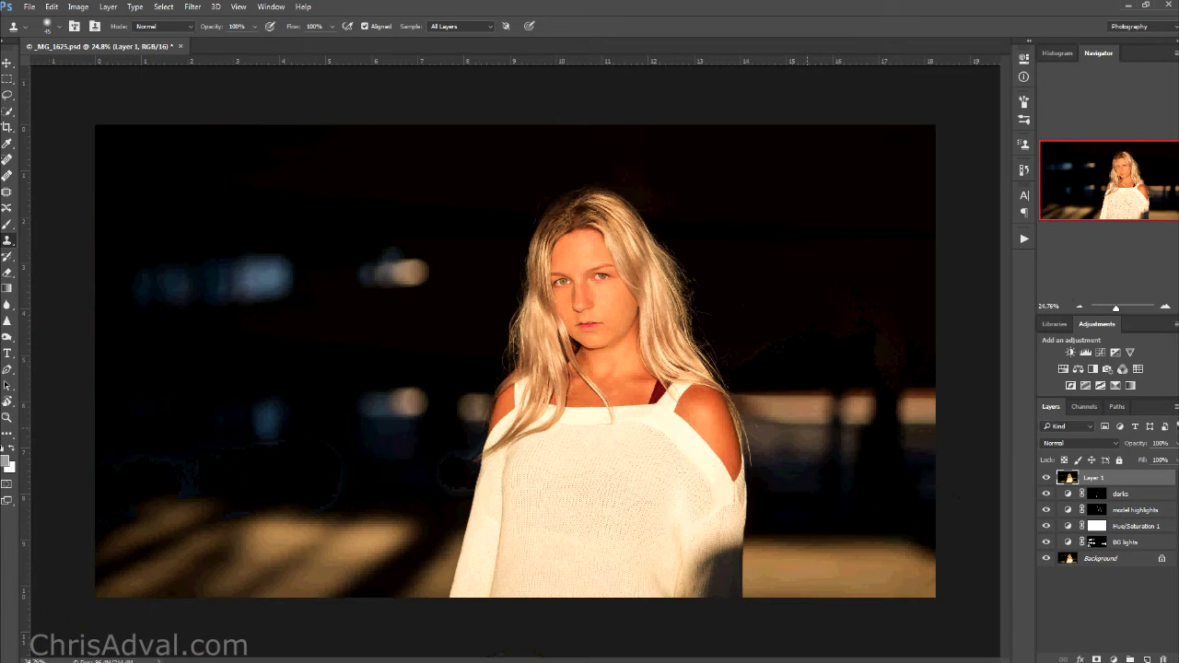
pyautogui.scroll(2, 631, 357)
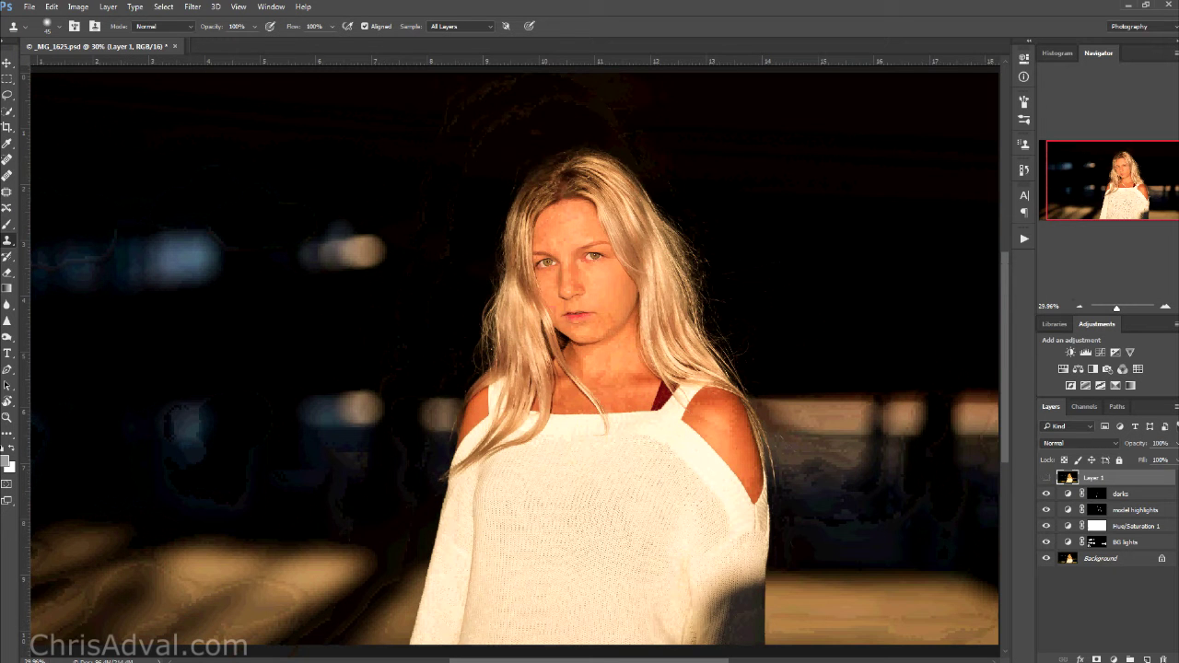
# Reshape the central hairline with a smaller Clone Stamp brush, cloning forehead skin up below the parting
pyautogui.scroll(6, 556, 188)
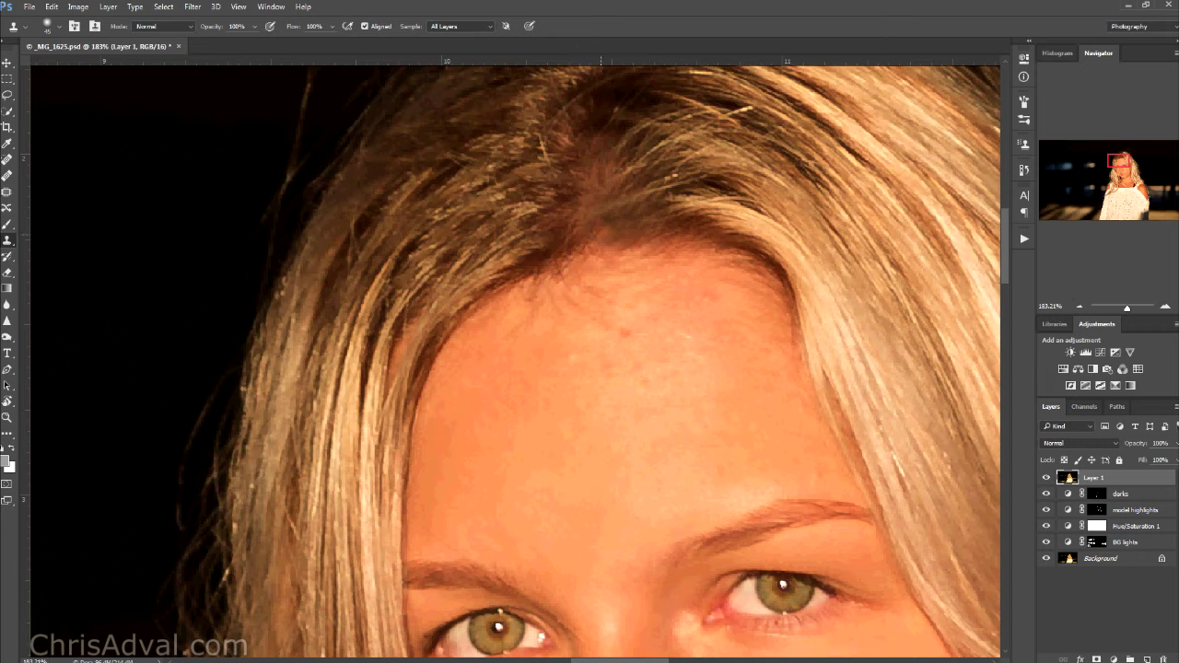
pyautogui.click(615, 213)
pyautogui.moveTo(619, 225); pyautogui.dragTo(630, 226)
pyautogui.press('[')
pyautogui.press('[')
pyautogui.press('[')
pyautogui.click(637, 230)
pyautogui.click(622, 243)
pyautogui.moveTo(619, 239)
pyautogui.mouseDown()
pyautogui.moveTo(634, 241)
pyautogui.moveTo(606, 245)
pyautogui.moveTo(682, 247)
pyautogui.moveTo(653, 249)
pyautogui.mouseUp()
pyautogui.click(656, 240)
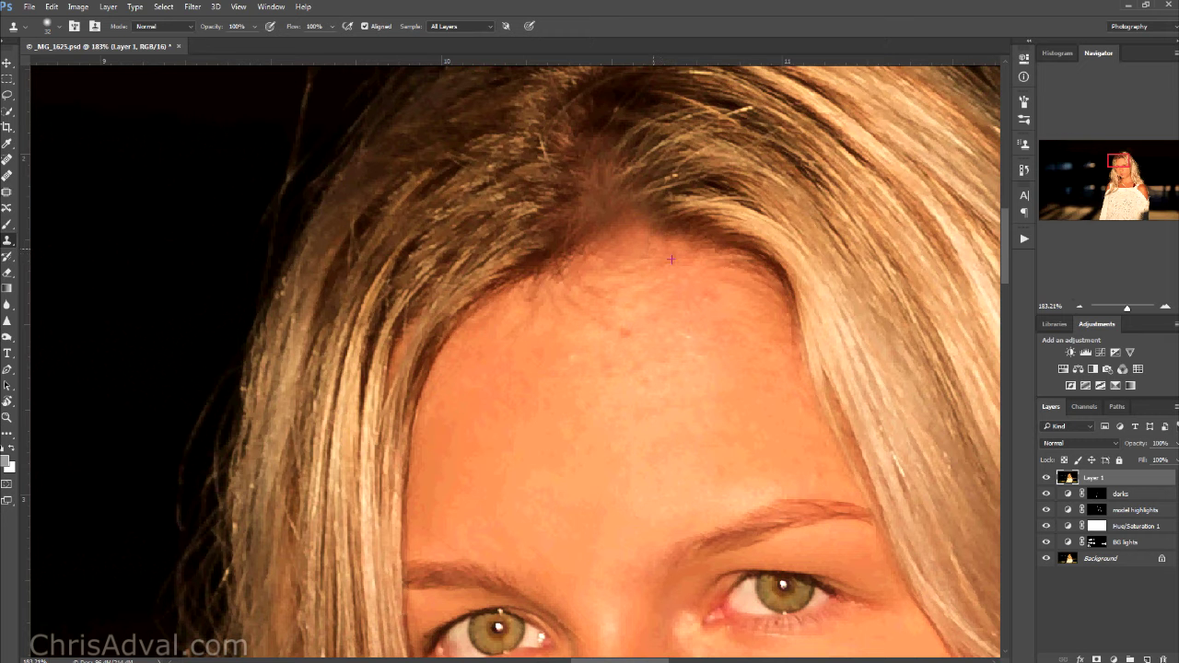
# Check the reshaped hairline in the full portrait and up close
pyautogui.scroll(-5, 670, 271)
pyautogui.scroll(-3, 715, 342)
pyautogui.scroll(-2, 715, 342)
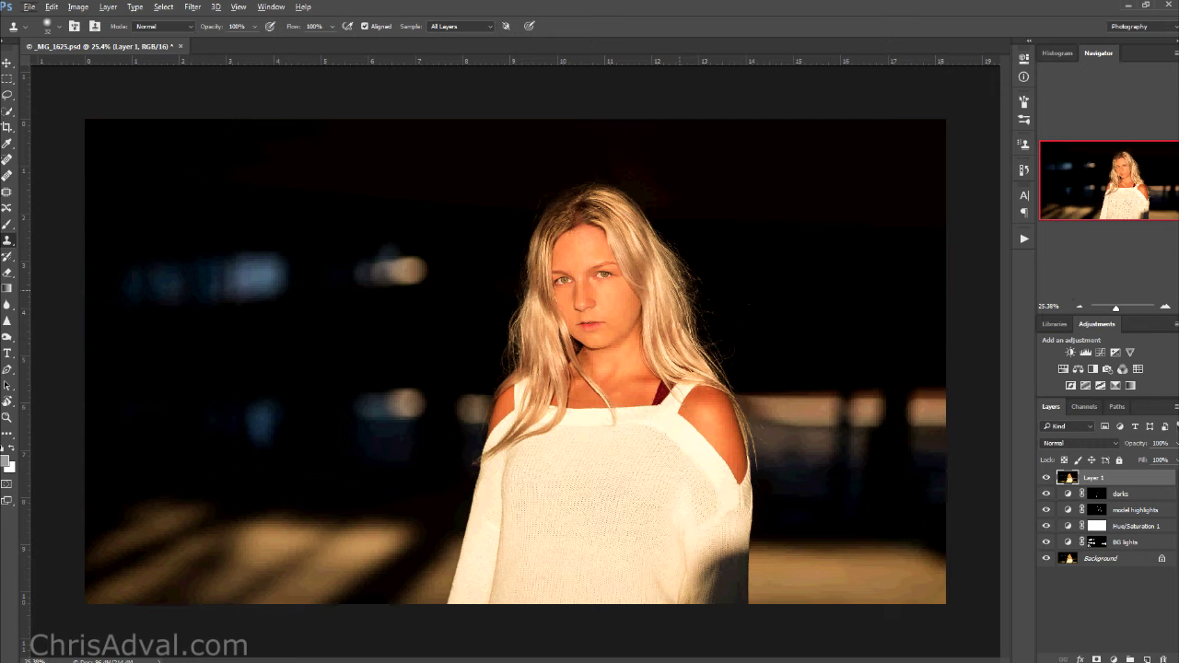
pyautogui.scroll(7, 576, 217)
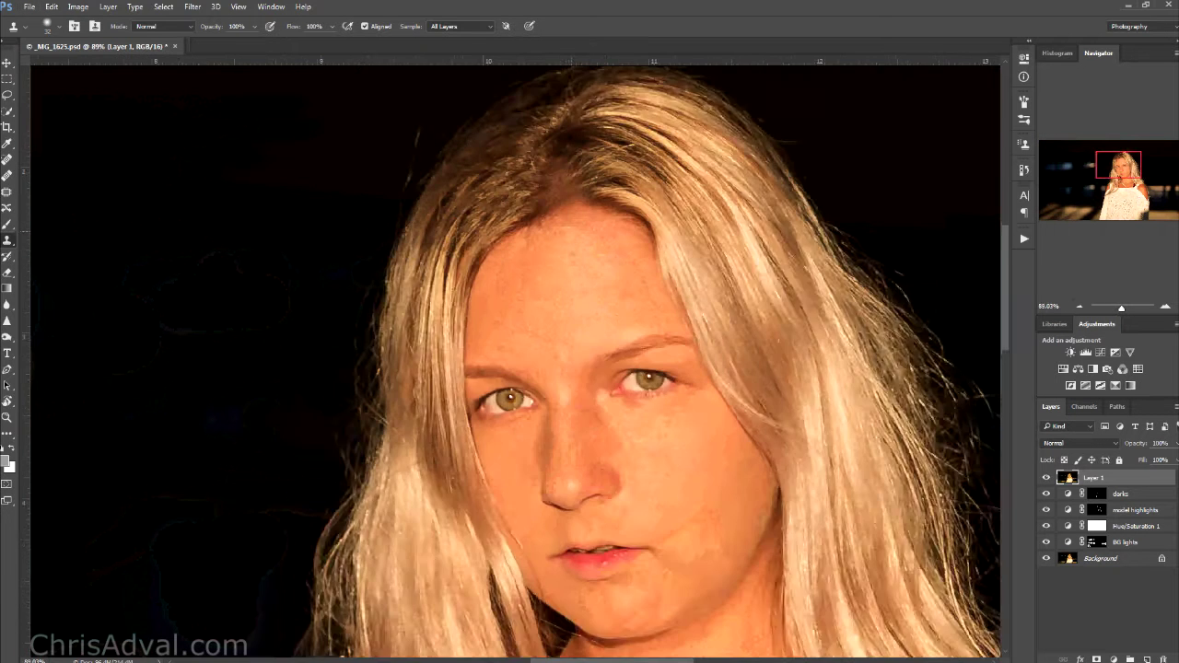
pyautogui.scroll(3, 576, 217)
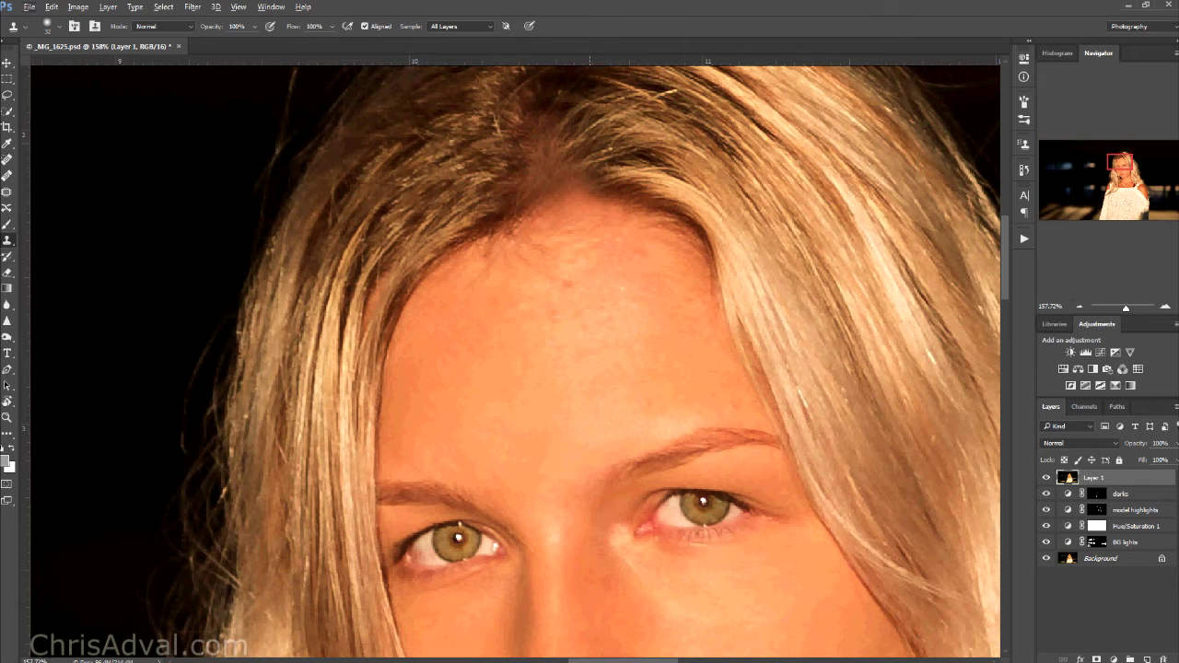
# Heal the flyaway hairs along the upper right outline of the hair with the Spot Healing Brush
pyautogui.press('j')
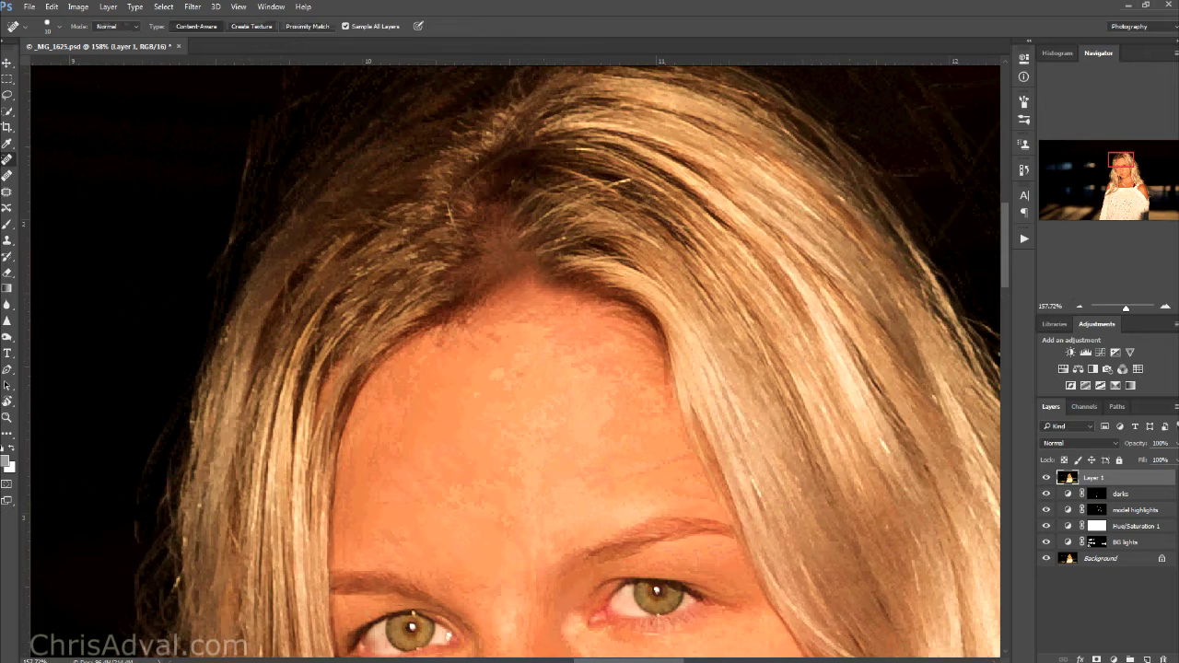
pyautogui.scroll(2, 576, 239)
pyautogui.scroll(-3, 575, 240)
pyautogui.scroll(2, 575, 240)
pyautogui.moveTo(555, 232); pyautogui.dragTo(331, 326)
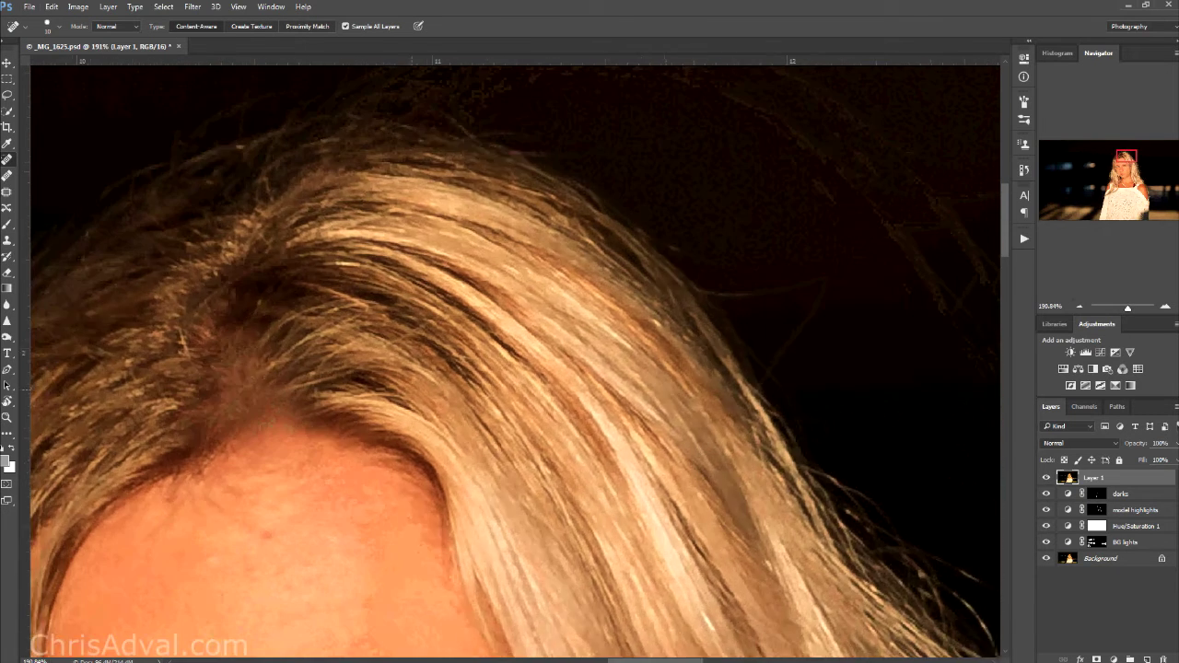
pyautogui.moveTo(780, 274); pyautogui.dragTo(481, 186)
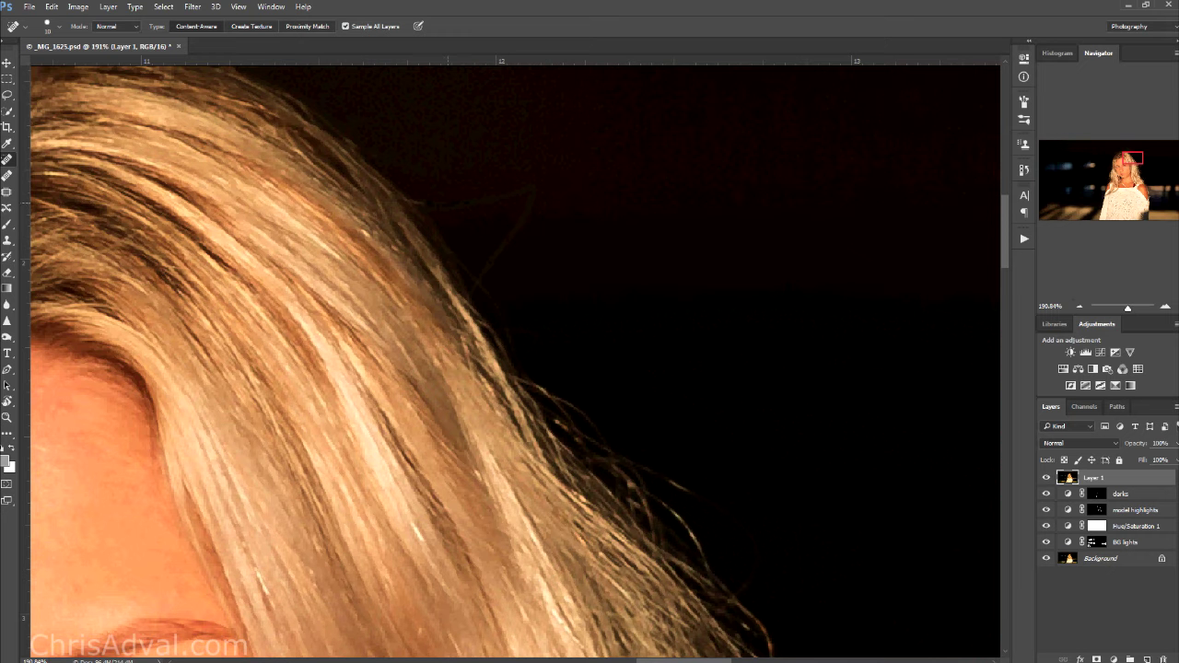
pyautogui.moveTo(461, 305)
pyautogui.mouseDown()
pyautogui.moveTo(381, 208)
pyautogui.moveTo(369, 253)
pyautogui.moveTo(345, 255)
pyautogui.mouseUp()
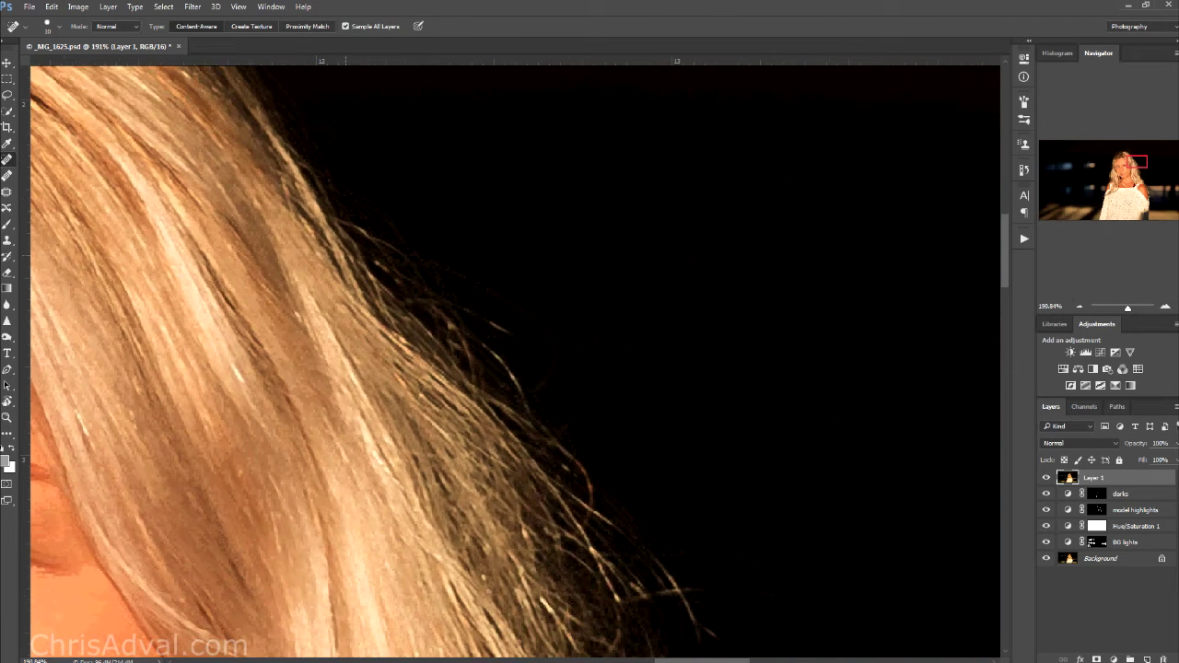
pyautogui.hscroll(3, 516, 359)
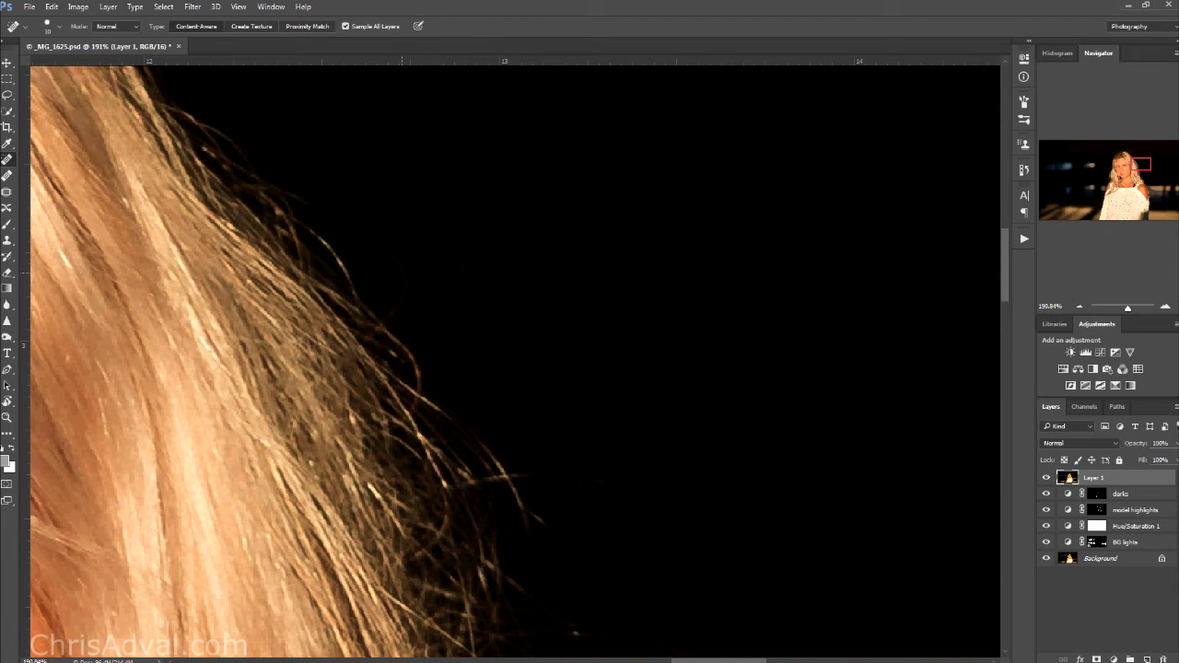
pyautogui.moveTo(415, 260); pyautogui.dragTo(326, 135)
pyautogui.scroll(-2, 516, 359)
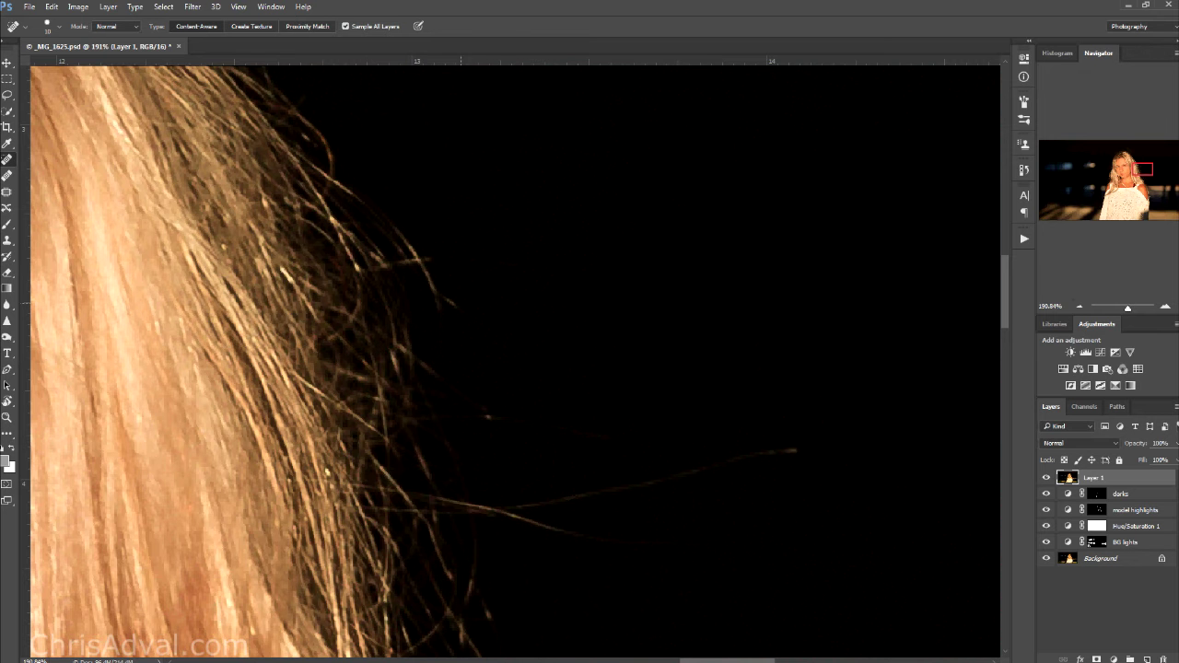
# Heal the small speck and the long strands sticking out into the dark background, using a larger Spot Healing Brush for the strands
pyautogui.scroll(-3, 516, 359)
pyautogui.hscroll(3, 516, 359)
pyautogui.click(331, 259)
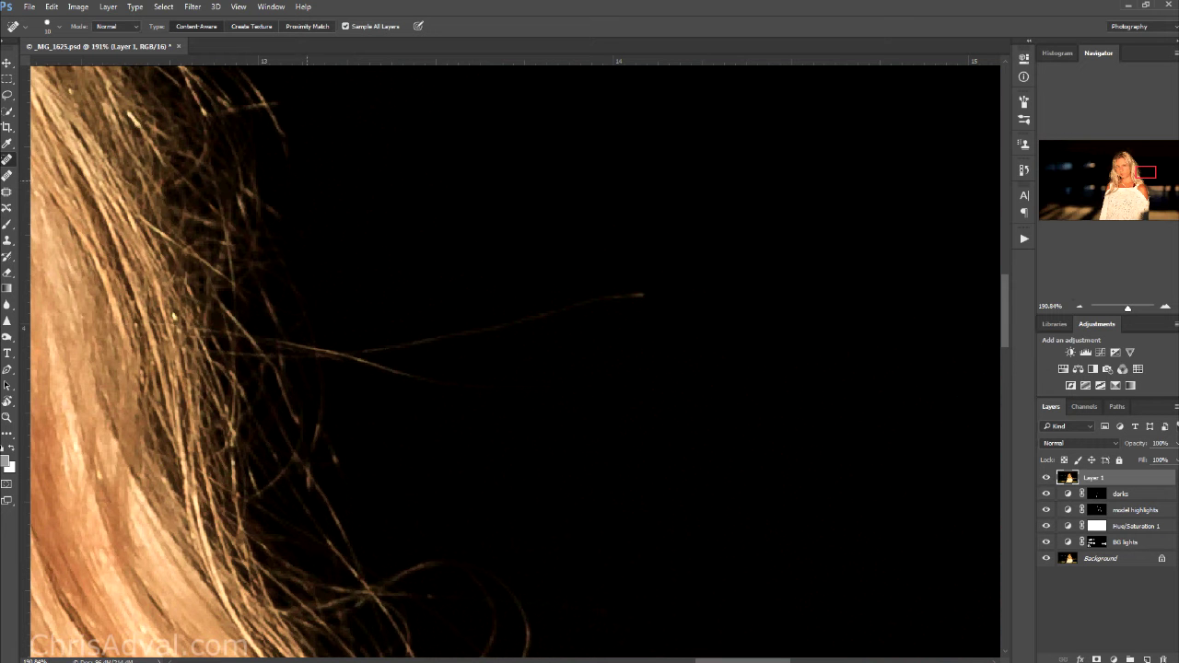
pyautogui.scroll(-2, 515, 359)
pyautogui.hscroll(2, 516, 359)
pyautogui.click(303, 250)
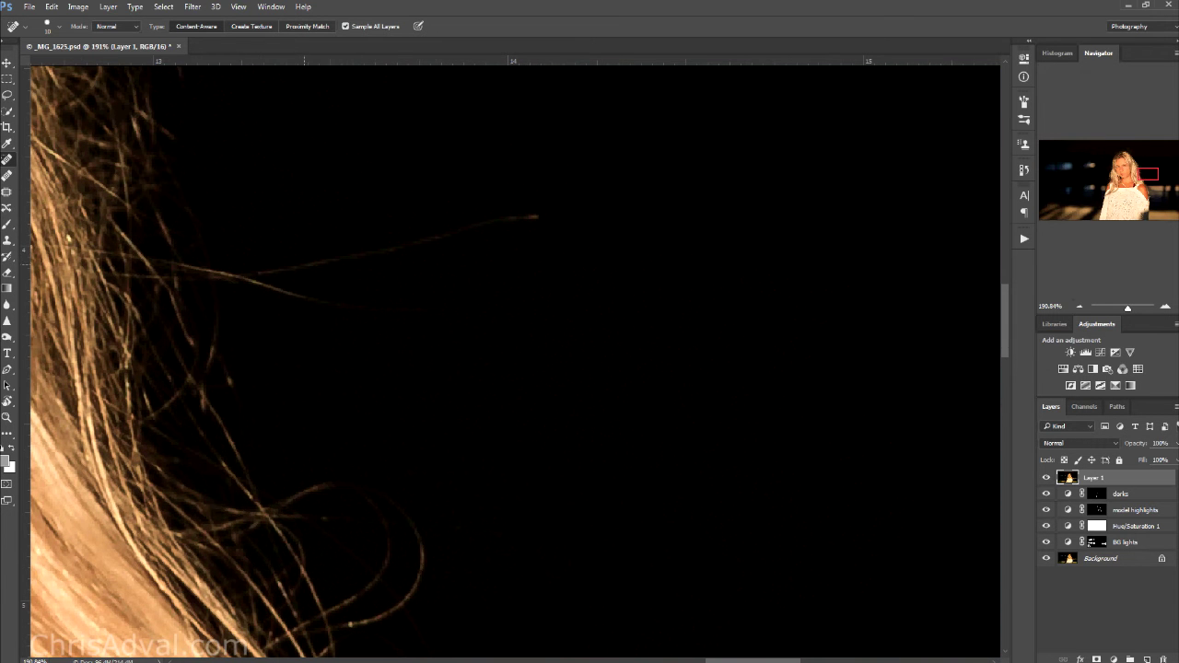
pyautogui.keyDown('alt'); pyautogui.rightClick(514, 218); pyautogui.keyUp('alt')
pyautogui.moveTo(536, 217); pyautogui.dragTo(381, 249)
pyautogui.moveTo(245, 280); pyautogui.dragTo(304, 295)
# Remove the looping curls beside the hair above the shoulder using a smaller Spot Healing Brush
pyautogui.moveTo(360, 464); pyautogui.dragTo(463, 231)
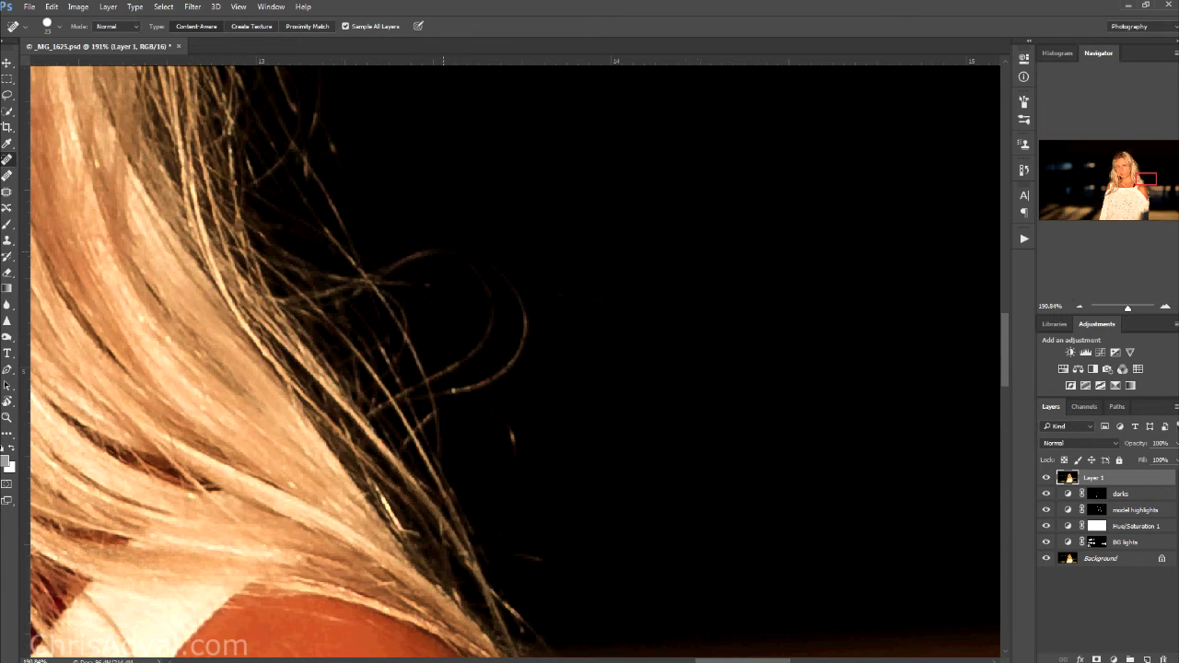
pyautogui.moveTo(404, 260)
pyautogui.mouseDown()
pyautogui.moveTo(481, 291)
pyautogui.moveTo(503, 319)
pyautogui.moveTo(501, 356)
pyautogui.mouseUp()
pyautogui.hotkey('ctrl', 'z')
pyautogui.moveTo(544, 310); pyautogui.dragTo(530, 310)
pyautogui.scroll(5, 528, 310)
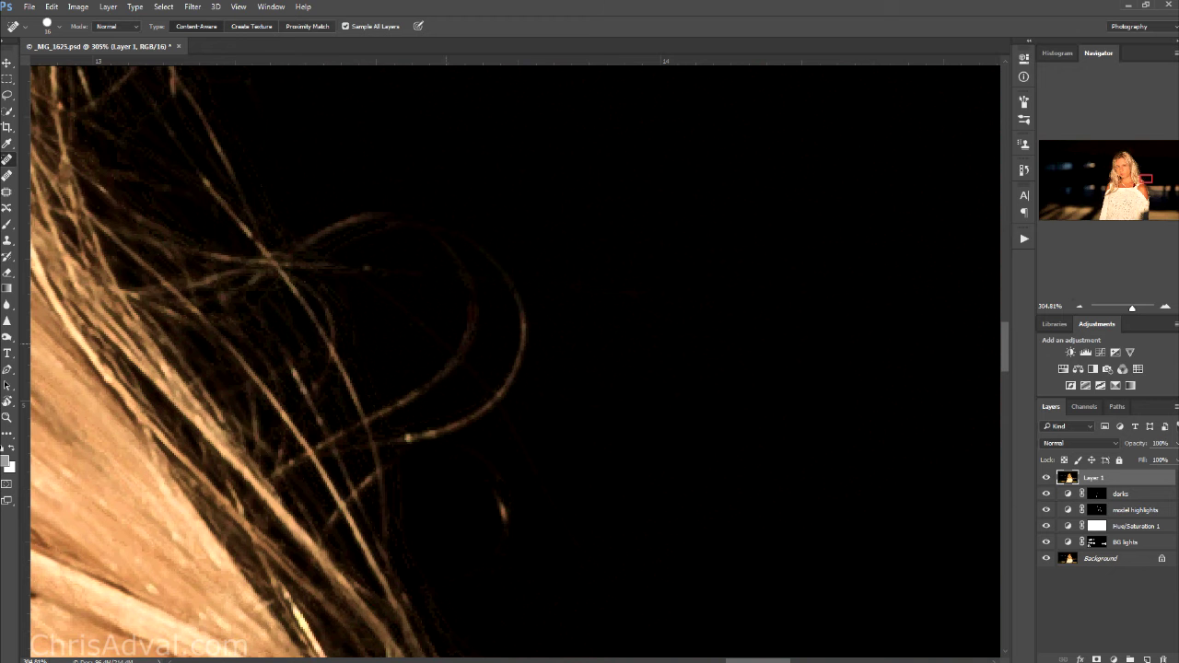
pyautogui.moveTo(324, 218); pyautogui.dragTo(317, 226)
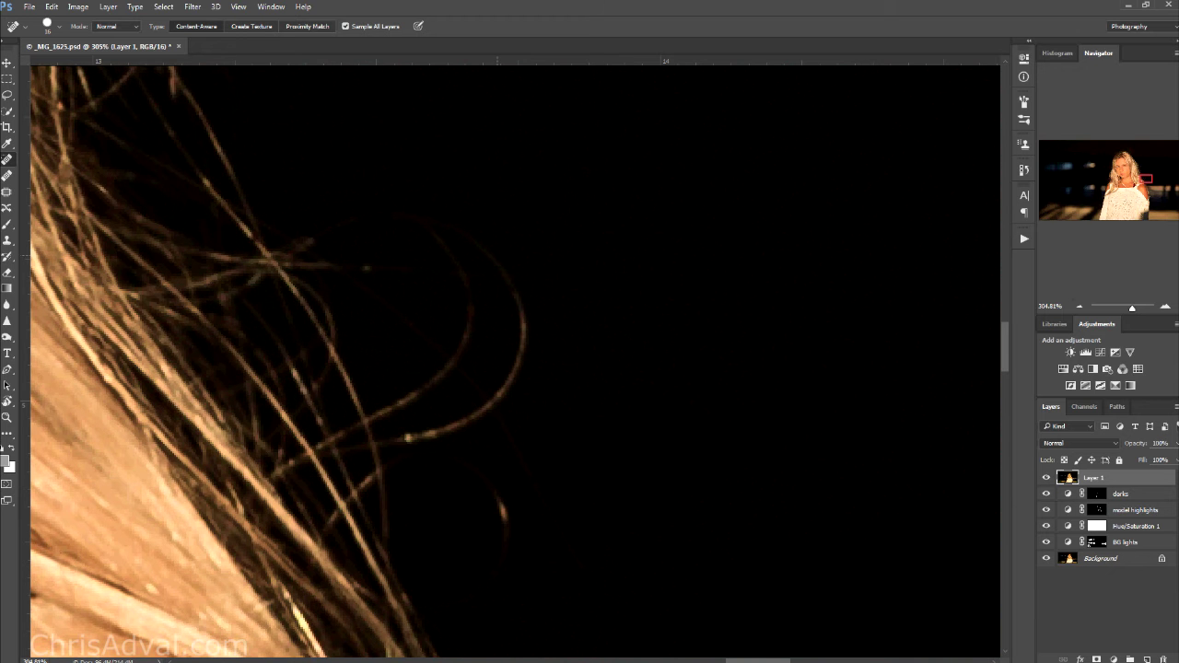
pyautogui.moveTo(425, 238); pyautogui.dragTo(470, 330)
pyautogui.moveTo(449, 226)
pyautogui.mouseDown()
pyautogui.moveTo(525, 332)
pyautogui.moveTo(400, 404)
pyautogui.mouseUp()
pyautogui.moveTo(523, 358); pyautogui.dragTo(473, 414)
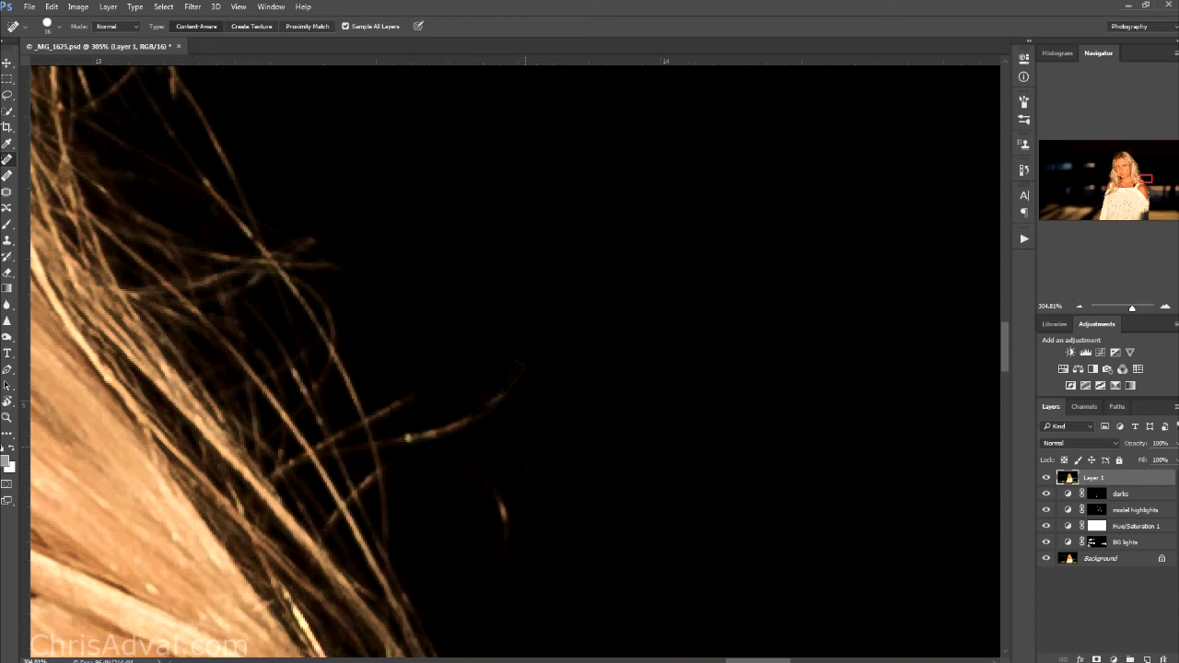
# Heal the leftover curl ends and the short stray hair just above the shoulder
pyautogui.moveTo(525, 447); pyautogui.dragTo(401, 276)
pyautogui.moveTo(387, 212); pyautogui.dragTo(329, 255)
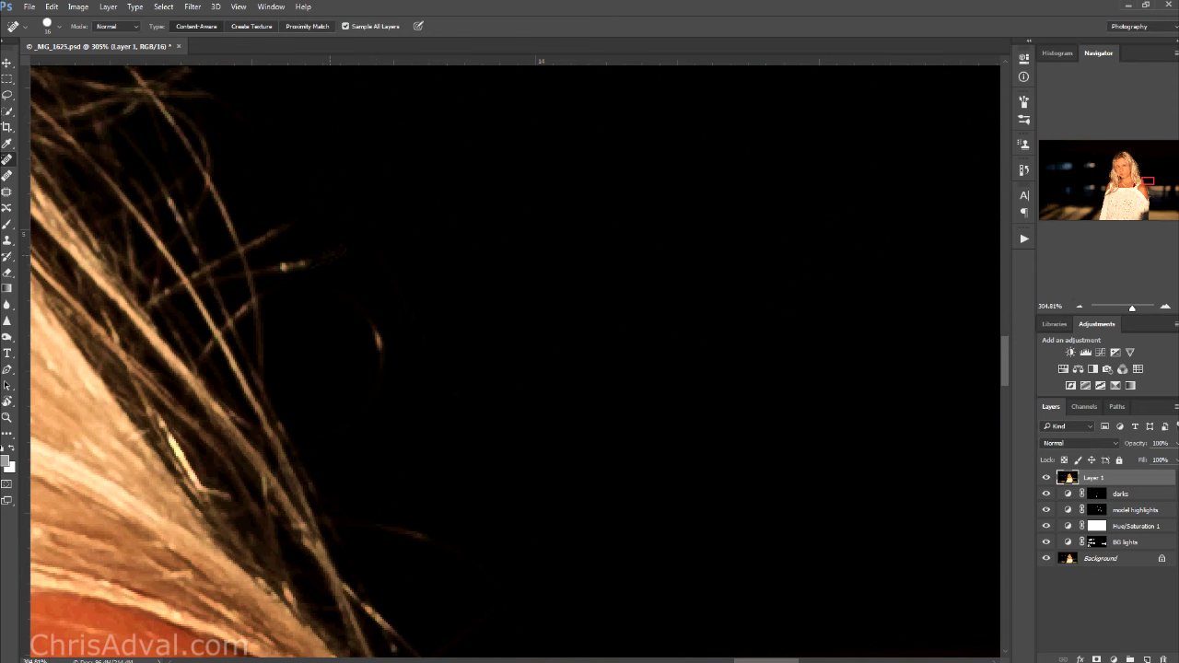
pyautogui.moveTo(375, 324); pyautogui.dragTo(379, 351)
pyautogui.moveTo(315, 255); pyautogui.dragTo(287, 267)
pyautogui.moveTo(293, 226); pyautogui.dragTo(267, 239)
# Heal the stray hairs where the hair meets the shoulder and the brown background
pyautogui.moveTo(400, 515); pyautogui.dragTo(353, 317)
pyautogui.scroll(-5, 354, 317)
pyautogui.moveTo(487, 549); pyautogui.dragTo(475, 586)
pyautogui.scroll(2, 350, 369)
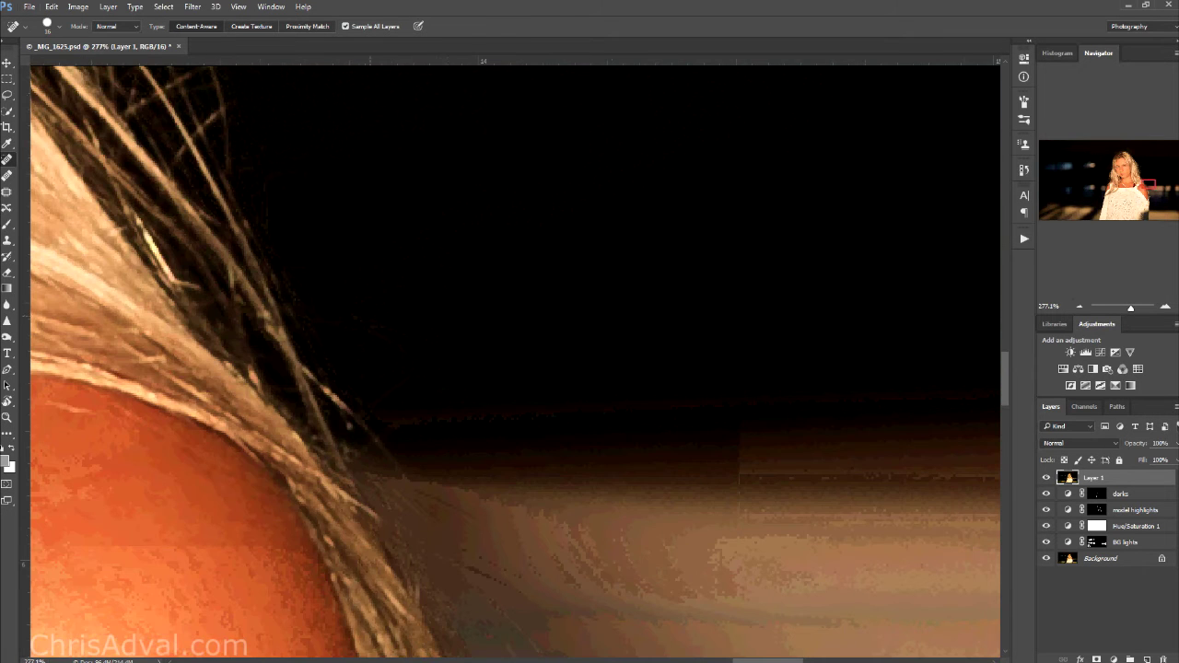
pyautogui.moveTo(419, 375); pyautogui.dragTo(410, 266)
pyautogui.moveTo(373, 348); pyautogui.dragTo(425, 392)
pyautogui.scroll(-3, 426, 391)
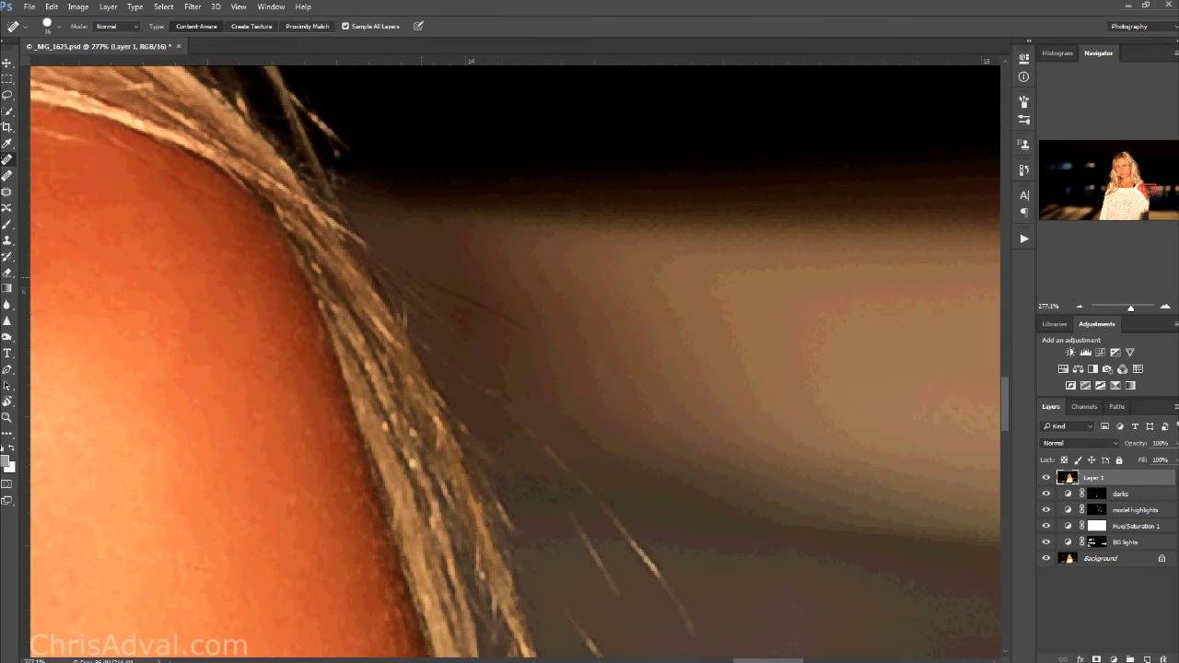
# Heal the thin stray hairs over the blurred brown background beside the shoulder
pyautogui.click(408, 236)
pyautogui.moveTo(447, 287); pyautogui.dragTo(551, 354)
pyautogui.moveTo(553, 397)
pyautogui.mouseDown()
pyautogui.moveTo(448, 248)
pyautogui.moveTo(435, 262)
pyautogui.moveTo(501, 323)
pyautogui.mouseUp()
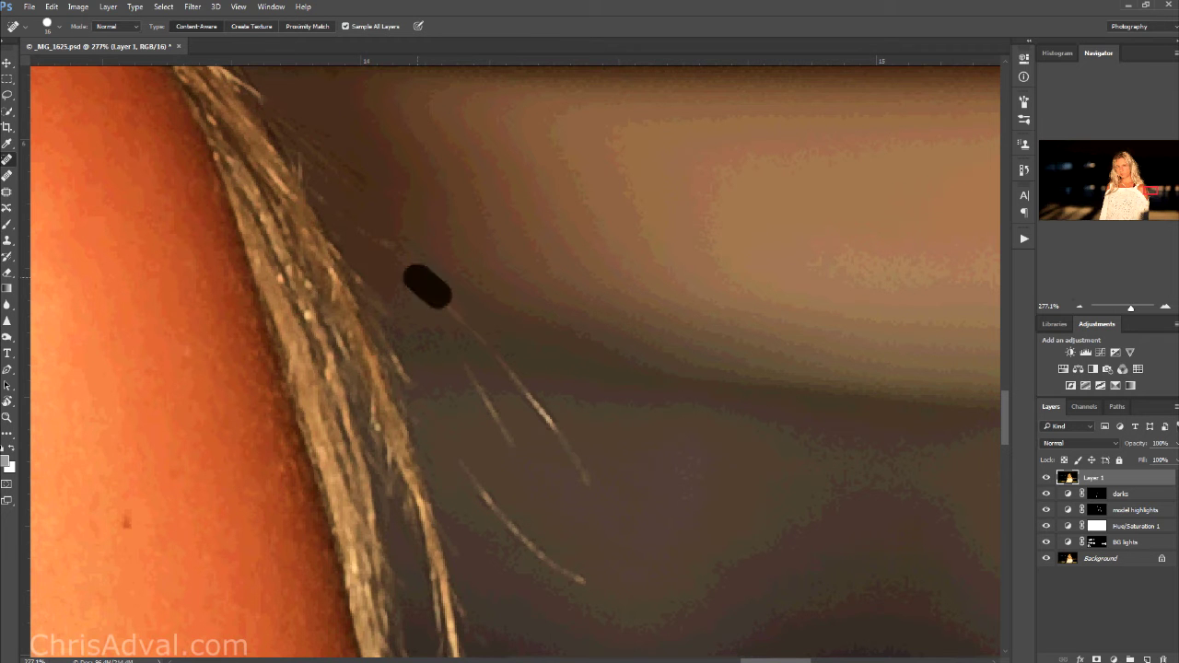
pyautogui.scroll(-2, 429, 368)
pyautogui.hscroll(2, 429, 369)
pyautogui.moveTo(411, 215); pyautogui.dragTo(474, 321)
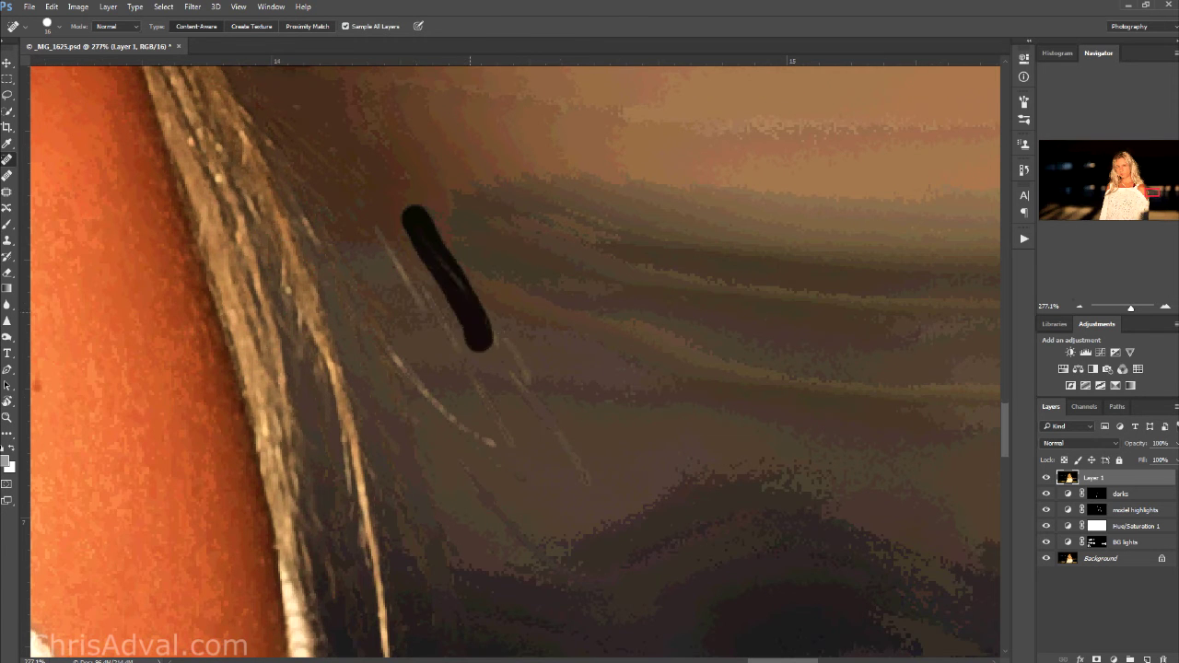
pyautogui.moveTo(444, 281); pyautogui.dragTo(492, 327)
pyautogui.click(366, 199)
pyautogui.moveTo(413, 285); pyautogui.dragTo(430, 310)
# Heal the remaining curved flyaways and faint strands beside the arm and the sweater sleeve
pyautogui.scroll(-2, 430, 309)
pyautogui.moveTo(340, 180)
pyautogui.mouseDown()
pyautogui.moveTo(399, 221)
pyautogui.moveTo(477, 313)
pyautogui.mouseUp()
pyautogui.moveTo(378, 229); pyautogui.dragTo(509, 308)
pyautogui.moveTo(491, 357)
pyautogui.mouseDown()
pyautogui.moveTo(494, 167)
pyautogui.moveTo(529, 232)
pyautogui.mouseUp()
pyautogui.moveTo(468, 155); pyautogui.dragTo(543, 208)
pyautogui.scroll(-3, 469, 276)
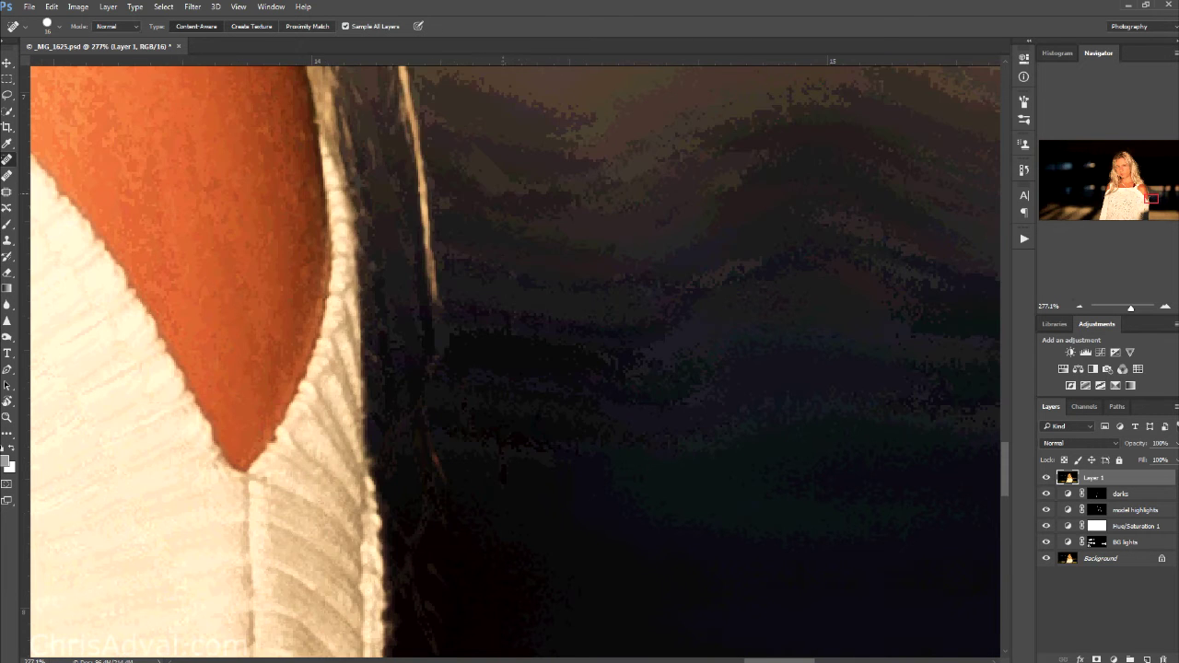
pyautogui.moveTo(468, 194); pyautogui.dragTo(498, 351)
pyautogui.scroll(-2, 498, 351)
pyautogui.scroll(-2, 498, 351)
pyautogui.scroll(-2, 497, 350)
# Heal the marks on the bare upper arm
pyautogui.moveTo(492, 350); pyautogui.dragTo(598, 111)
pyautogui.moveTo(442, 318); pyautogui.dragTo(957, 449)
pyautogui.moveTo(750, 147); pyautogui.dragTo(380, 434)
pyautogui.scroll(5, 355, 299)
pyautogui.moveTo(635, 267)
pyautogui.mouseDown()
pyautogui.moveTo(646, 377)
pyautogui.moveTo(541, 440)
pyautogui.moveTo(530, 430)
pyautogui.mouseUp()
pyautogui.click(696, 254)
pyautogui.moveTo(696, 254); pyautogui.dragTo(792, 331)
pyautogui.moveTo(723, 280); pyautogui.dragTo(798, 339)
# Heal the blemishes on the chest between the hanging lock of hair and the dark red strap
pyautogui.moveTo(163, 406)
pyautogui.mouseDown()
pyautogui.moveTo(347, 392)
pyautogui.moveTo(577, 441)
pyautogui.mouseUp()
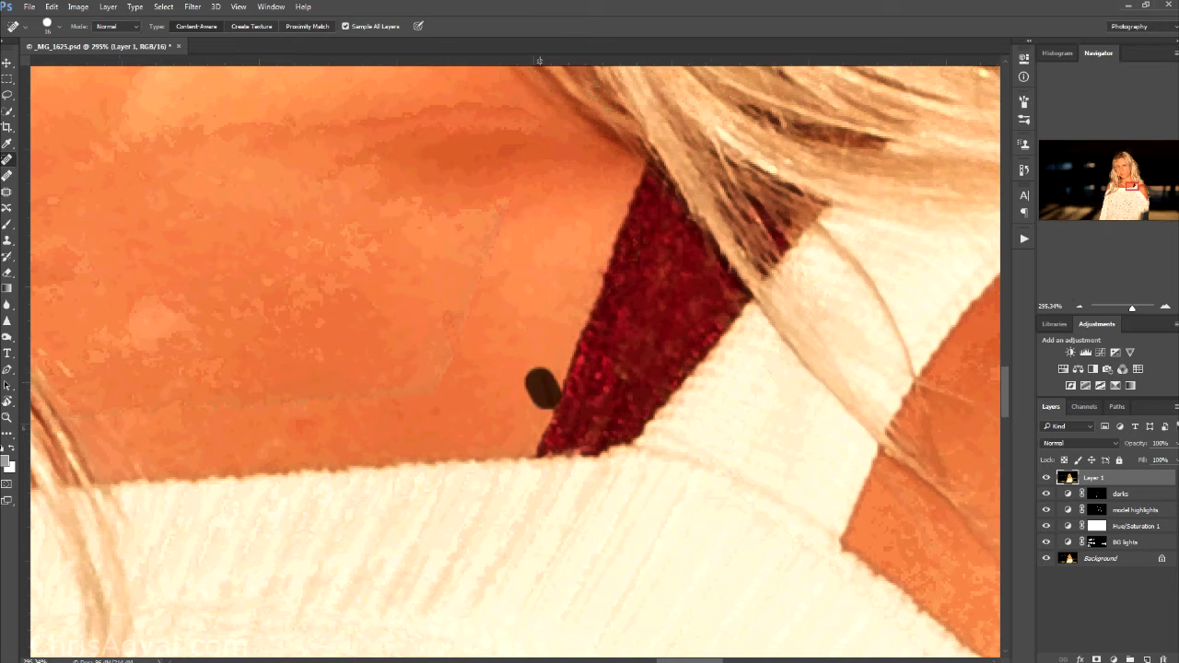
pyautogui.hscroll(-5, 695, 391)
pyautogui.click(695, 390)
pyautogui.scroll(2, 515, 359)
pyautogui.hscroll(-2, 516, 359)
pyautogui.moveTo(620, 408)
pyautogui.mouseDown()
pyautogui.moveTo(659, 356)
pyautogui.moveTo(689, 421)
pyautogui.mouseUp()
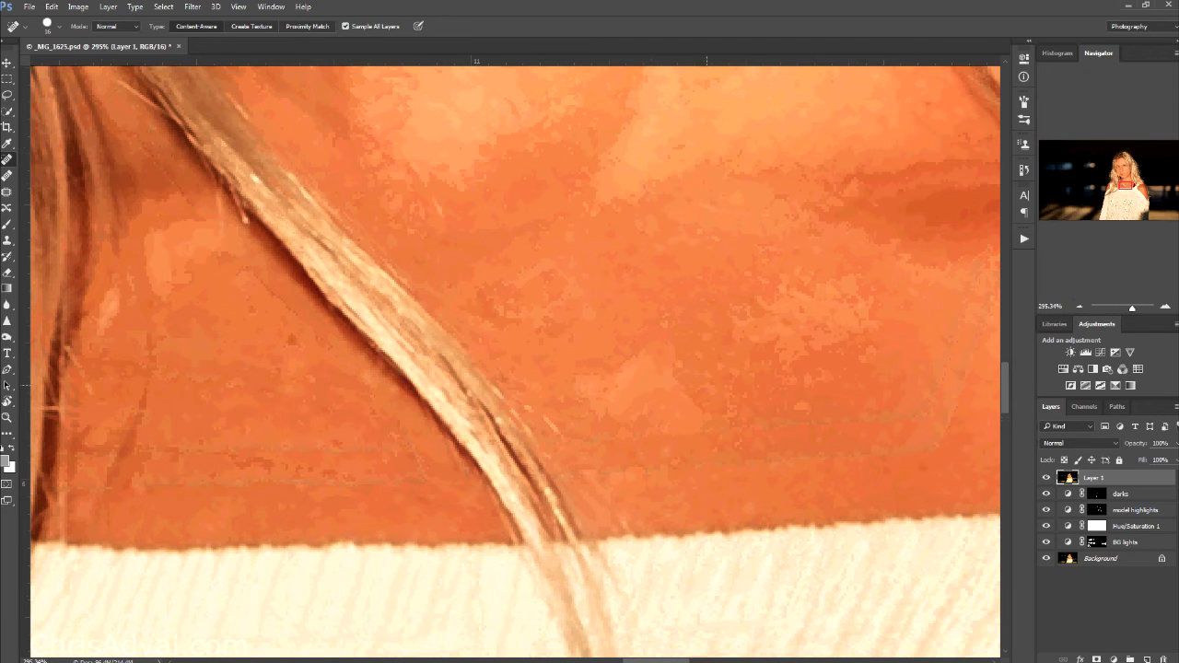
pyautogui.moveTo(611, 401)
pyautogui.mouseDown()
pyautogui.moveTo(649, 369)
pyautogui.moveTo(601, 387)
pyautogui.mouseUp()
# Heal the skin marks on the chest between the two locks of hair above the neckline
pyautogui.moveTo(430, 438); pyautogui.dragTo(753, 364)
pyautogui.moveTo(685, 284); pyautogui.dragTo(747, 324)
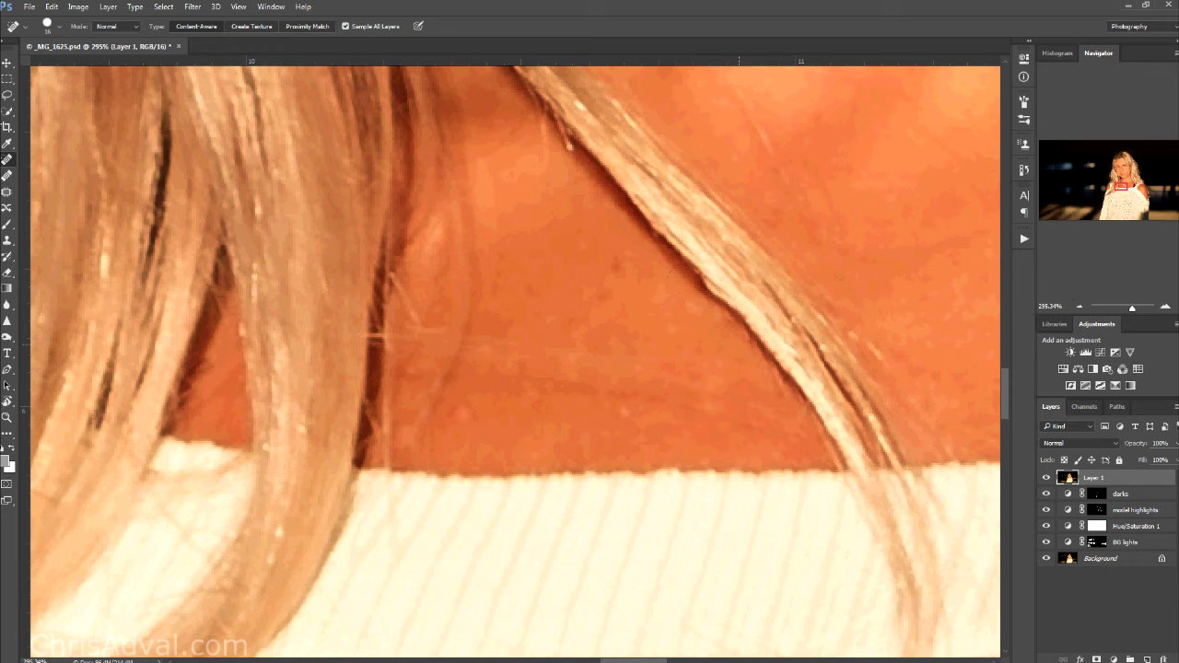
pyautogui.moveTo(677, 295); pyautogui.dragTo(783, 335)
pyautogui.moveTo(594, 308); pyautogui.dragTo(634, 258)
pyautogui.scroll(-2, 634, 258)
pyautogui.hscroll(-2, 634, 258)
pyautogui.click(544, 313)
pyautogui.click(616, 301)
pyautogui.moveTo(688, 316); pyautogui.dragTo(711, 316)
# Heal the small blemishes on the right-hand cheek and the side of the nose
pyautogui.moveTo(679, 263)
pyautogui.mouseDown()
pyautogui.moveTo(657, 329)
pyautogui.moveTo(497, 523)
pyautogui.mouseUp()
pyautogui.moveTo(569, 246); pyautogui.dragTo(234, 609)
pyautogui.scroll(4, 515, 359)
pyautogui.hscroll(1, 515, 360)
pyautogui.moveTo(437, 150); pyautogui.dragTo(515, 293)
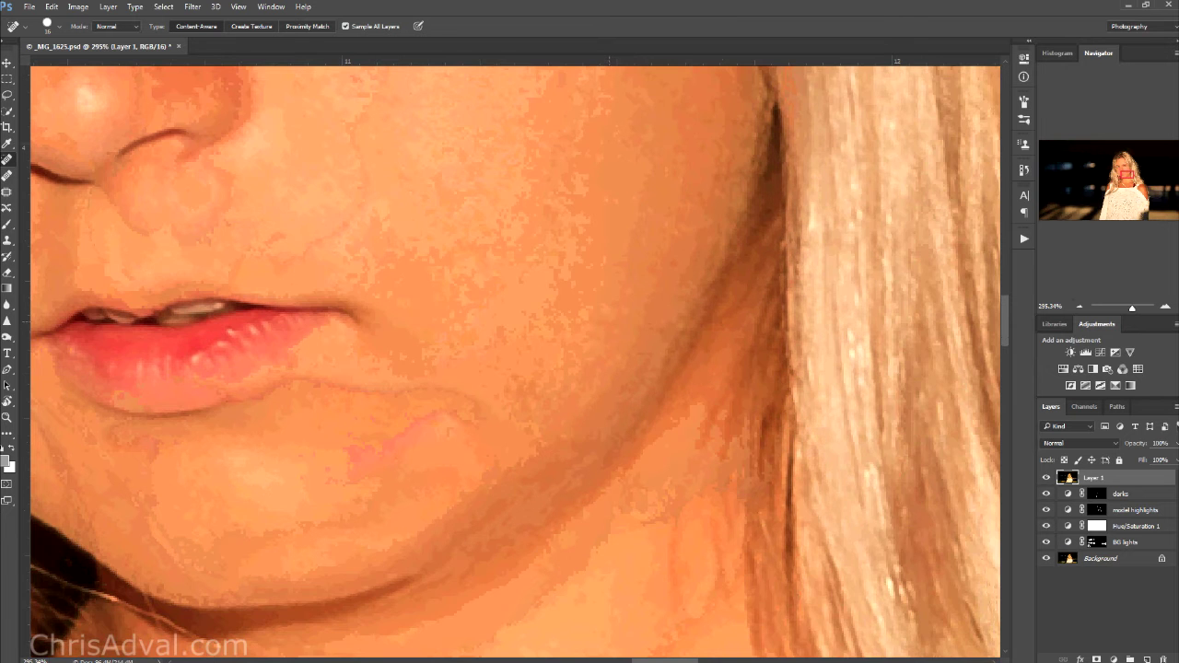
pyautogui.scroll(4, 516, 359)
pyautogui.hscroll(-6, 516, 359)
pyautogui.scroll(8, 516, 359)
pyautogui.hscroll(-2, 516, 359)
pyautogui.scroll(-5, 516, 359)
pyautogui.hscroll(3, 516, 359)
pyautogui.moveTo(430, 246)
pyautogui.mouseDown()
pyautogui.moveTo(552, 476)
pyautogui.moveTo(537, 368)
pyautogui.moveTo(511, 336)
pyautogui.moveTo(549, 312)
pyautogui.mouseUp()
pyautogui.click(531, 330)
pyautogui.moveTo(320, 284)
pyautogui.mouseDown()
pyautogui.moveTo(532, 410)
pyautogui.moveTo(562, 260)
pyautogui.mouseUp()
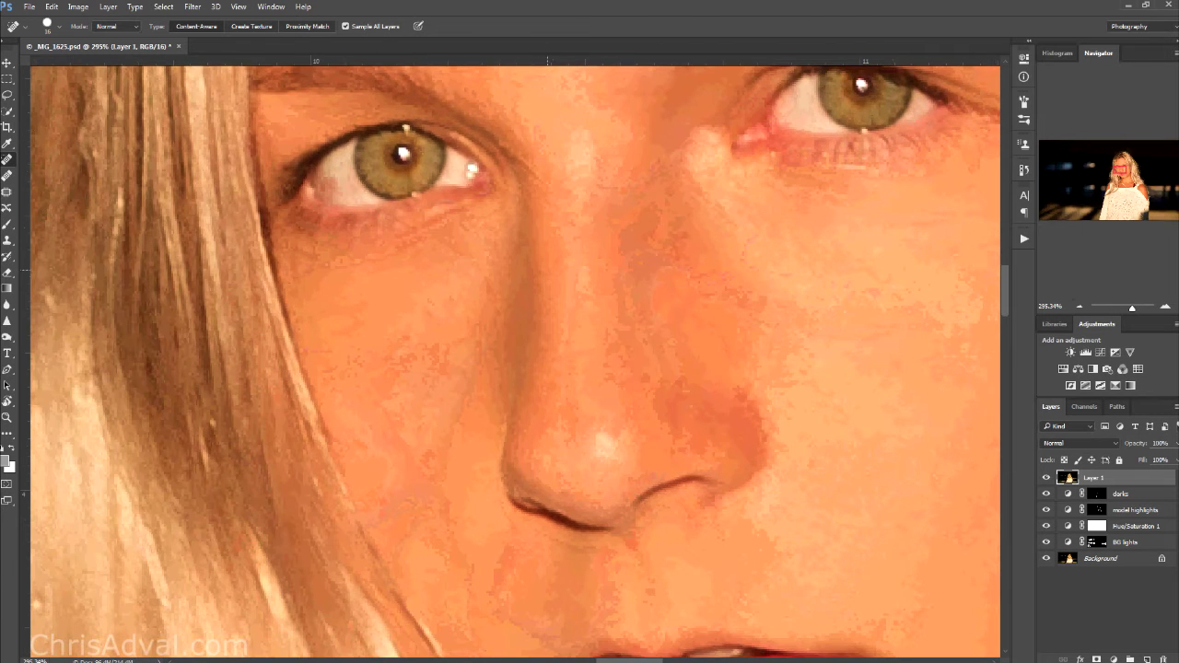
pyautogui.click(628, 334)
# Heal the spots on the cheek below the left-hand eye
pyautogui.scroll(-3, 628, 334)
pyautogui.hscroll(-3, 628, 334)
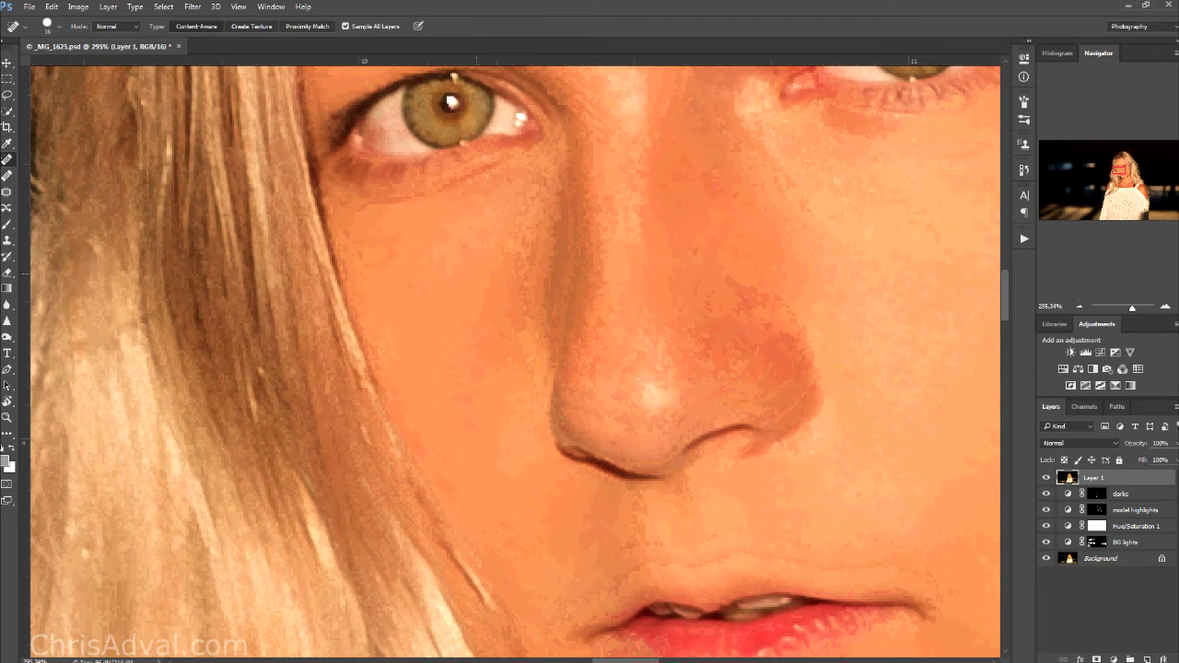
pyautogui.click(490, 241)
pyautogui.moveTo(498, 139); pyautogui.dragTo(536, 136)
# Heal the fine crease below the inner corner of the right-hand eye with a much smaller brush
pyautogui.moveTo(585, 165); pyautogui.dragTo(445, 283)
pyautogui.moveTo(625, 151); pyautogui.dragTo(454, 322)
pyautogui.keyDown('alt'); pyautogui.rightClick(563, 338); pyautogui.keyUp('alt')
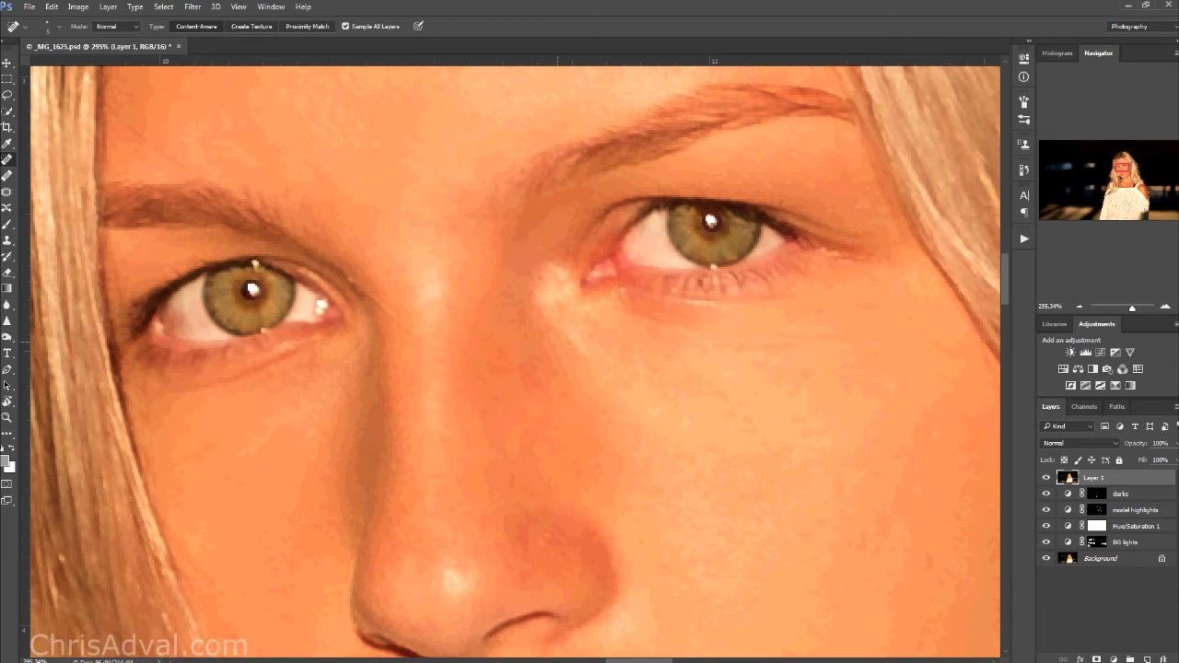
pyautogui.moveTo(569, 340)
pyautogui.mouseDown()
pyautogui.moveTo(581, 354)
pyautogui.moveTo(560, 324)
pyautogui.mouseUp()
pyautogui.scroll(2, 580, 350)
pyautogui.click(574, 337)
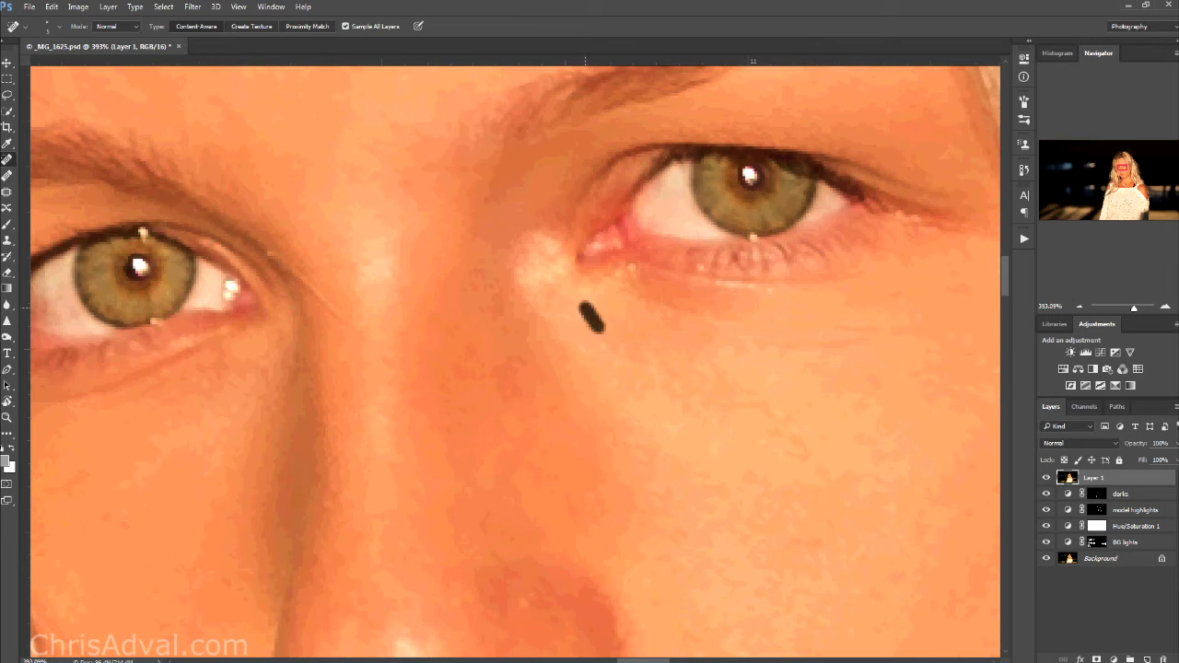
# Heal the small spots on the forehead above the right-hand eyebrow
pyautogui.moveTo(661, 289)
pyautogui.mouseDown()
pyautogui.moveTo(482, 458)
pyautogui.moveTo(544, 579)
pyautogui.mouseUp()
pyautogui.click(619, 242)
pyautogui.moveTo(698, 223); pyautogui.dragTo(718, 245)
pyautogui.click(707, 231)
pyautogui.moveTo(526, 252); pyautogui.dragTo(679, 233)
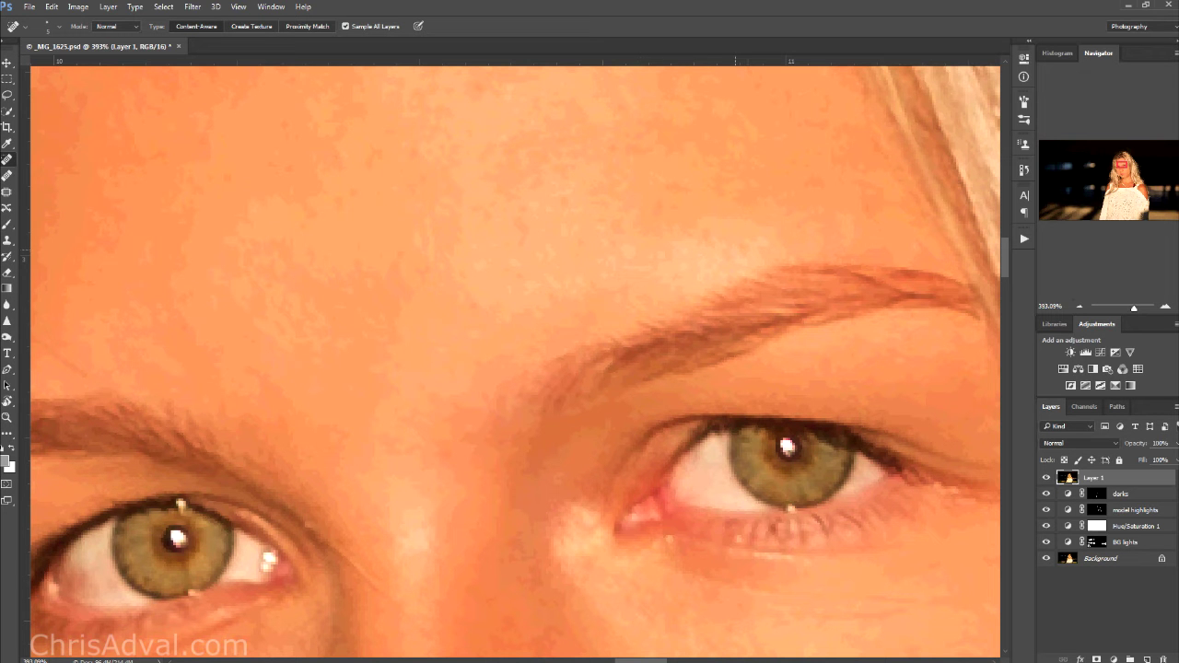
pyautogui.click(702, 236)
pyautogui.click(744, 247)
pyautogui.moveTo(734, 240); pyautogui.dragTo(619, 333)
pyautogui.moveTo(748, 290); pyautogui.dragTo(763, 326)
# Heal the blemishes in the middle of the forehead, adjusting the Spot Healing Brush size
pyautogui.moveTo(606, 324); pyautogui.dragTo(769, 279)
pyautogui.moveTo(733, 188); pyautogui.dragTo(628, 347)
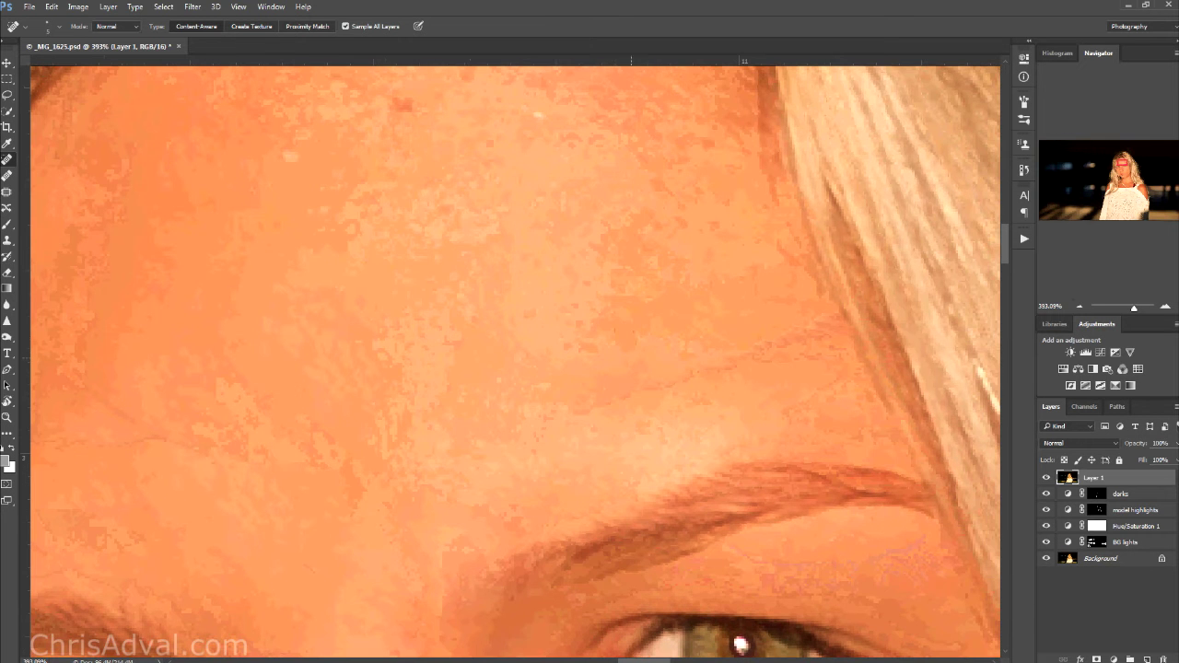
pyautogui.click(573, 298)
pyautogui.moveTo(615, 337); pyautogui.dragTo(532, 404)
pyautogui.moveTo(488, 237); pyautogui.dragTo(711, 239)
pyautogui.keyDown('alt'); pyautogui.rightClick(537, 192); pyautogui.keyUp('alt')
pyautogui.click(540, 175)
pyautogui.moveTo(567, 180); pyautogui.dragTo(553, 183)
# Heal the light spots across the upper forehead just below the hairline
pyautogui.moveTo(650, 179)
pyautogui.mouseDown()
pyautogui.moveTo(672, 180)
pyautogui.moveTo(586, 311)
pyautogui.moveTo(543, 338)
pyautogui.mouseUp()
pyautogui.click(567, 258)
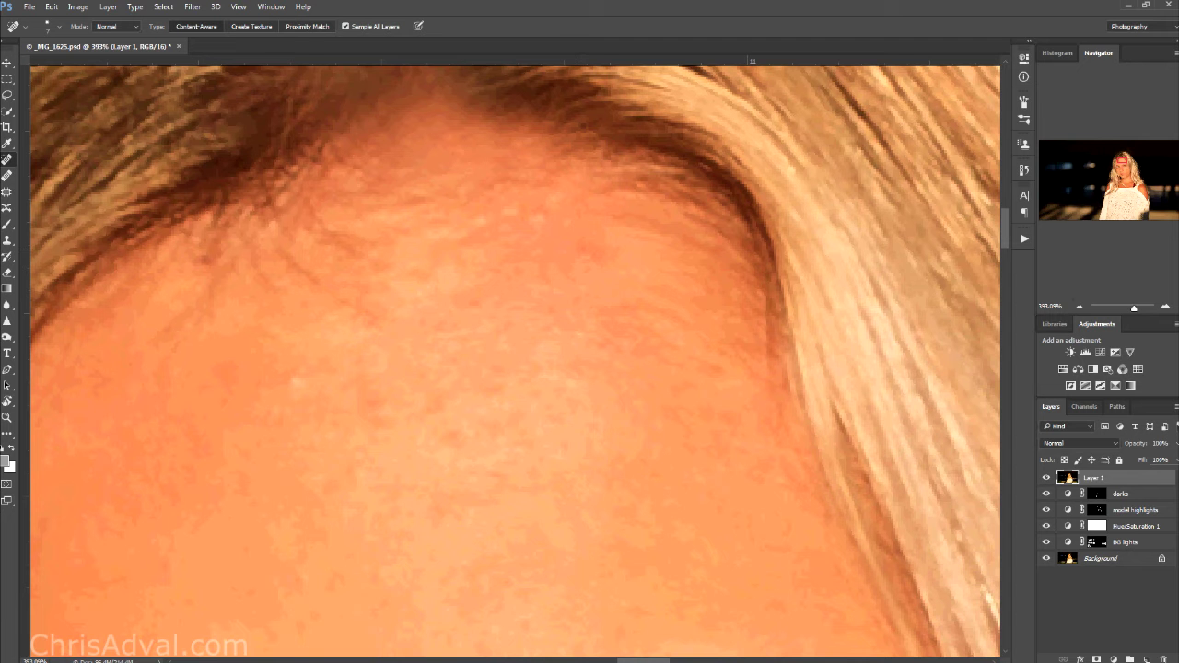
pyautogui.click(549, 224)
pyautogui.click(473, 239)
pyautogui.click(511, 232)
pyautogui.moveTo(538, 213); pyautogui.dragTo(560, 193)
pyautogui.moveTo(386, 290)
pyautogui.mouseDown()
pyautogui.moveTo(627, 263)
pyautogui.moveTo(662, 186)
pyautogui.mouseUp()
pyautogui.moveTo(553, 266); pyautogui.dragTo(592, 259)
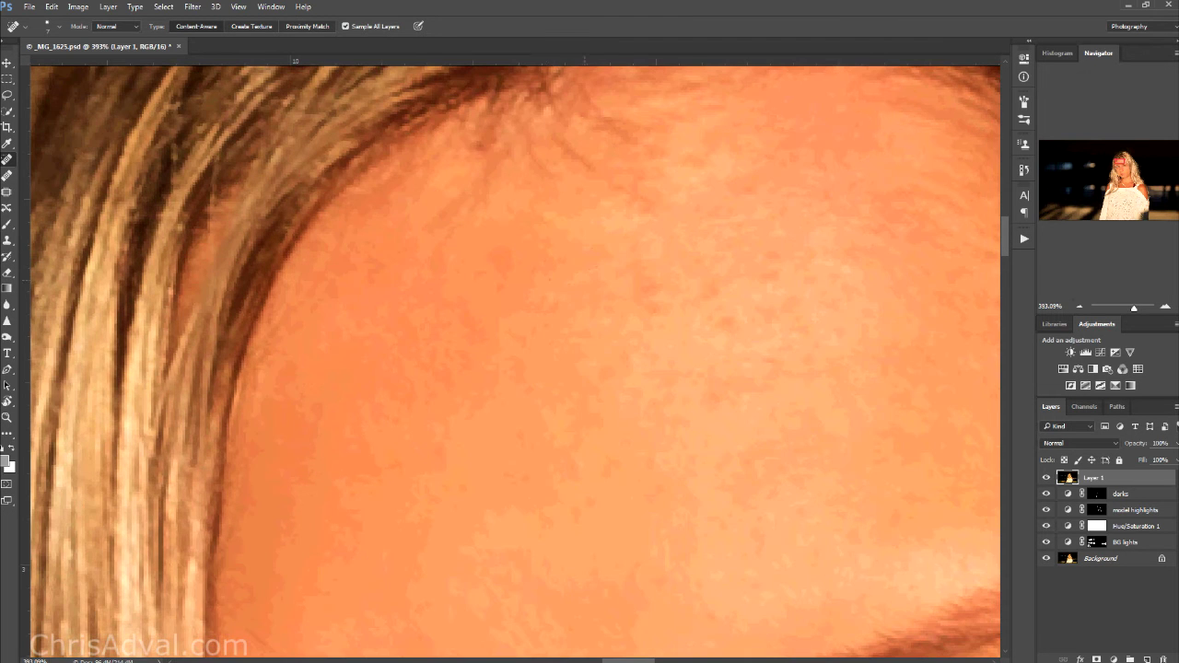
# Smooth the uneven skin patches on the left side of the forehead with a larger Spot Healing Brush
pyautogui.moveTo(582, 360); pyautogui.dragTo(537, 279)
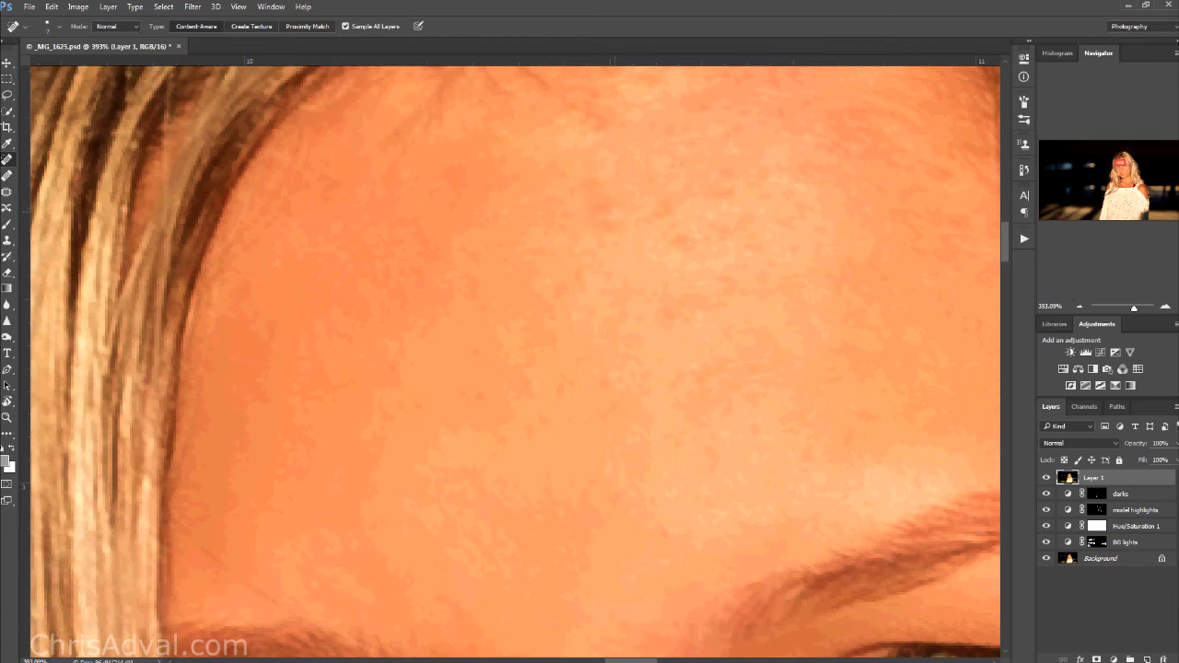
pyautogui.press(']')
pyautogui.press(']')
pyautogui.press(']')
pyautogui.press(']')
pyautogui.moveTo(664, 211); pyautogui.dragTo(544, 294)
pyautogui.moveTo(561, 184)
pyautogui.mouseDown()
pyautogui.moveTo(595, 285)
pyautogui.moveTo(648, 258)
pyautogui.mouseUp()
pyautogui.moveTo(526, 289); pyautogui.dragTo(584, 258)
pyautogui.moveTo(517, 306)
pyautogui.mouseDown()
pyautogui.moveTo(466, 324)
pyautogui.moveTo(595, 397)
pyautogui.mouseUp()
pyautogui.moveTo(660, 313); pyautogui.dragTo(605, 374)
pyautogui.click(558, 363)
pyautogui.moveTo(500, 323); pyautogui.dragTo(500, 370)
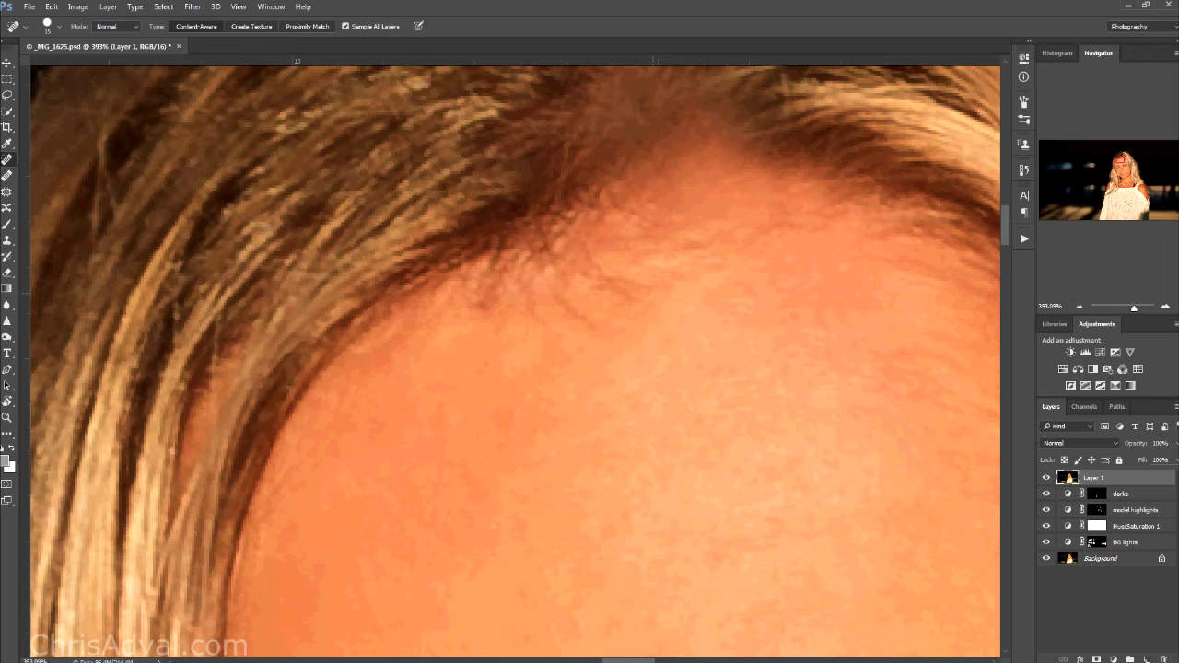
# Remove the stray hairs below the hairline on the left side of the forehead with a small Spot Healing Brush
pyautogui.click(561, 297)
pyautogui.moveTo(525, 299); pyautogui.dragTo(578, 354)
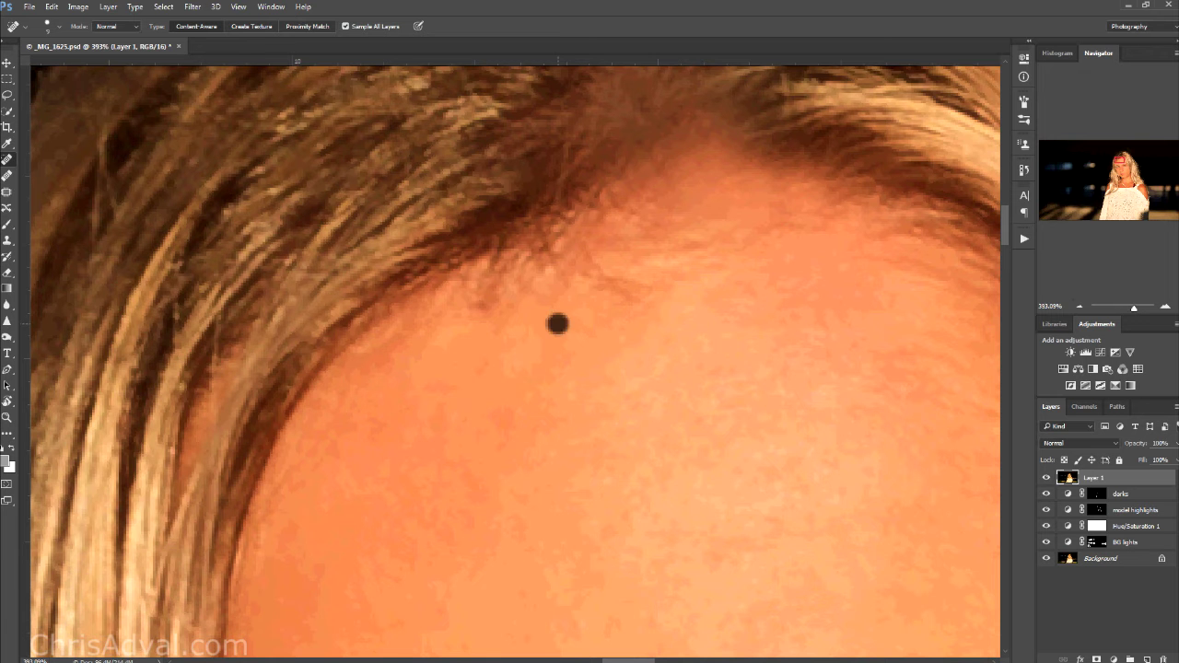
pyautogui.moveTo(591, 258); pyautogui.dragTo(629, 312)
pyautogui.moveTo(608, 271); pyautogui.dragTo(687, 314)
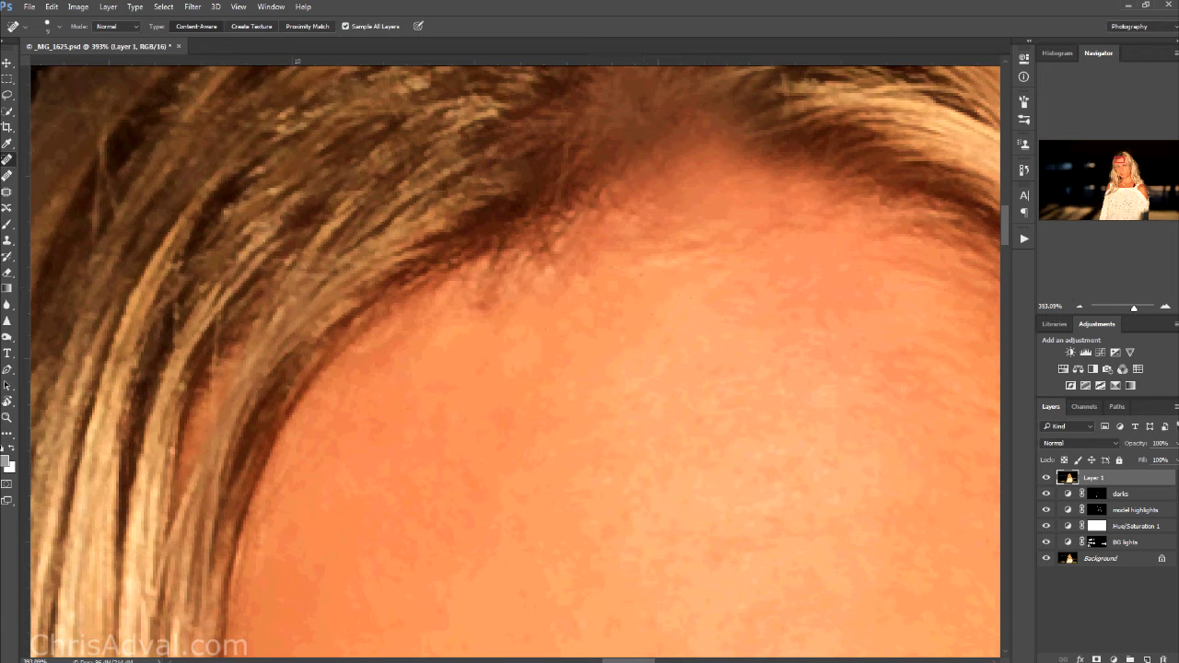
# Smooth the wispy skin texture just below the central hairline with an enlarged Healing Brush and sampled forehead skin
pyautogui.hotkey('shift', 'j')
pyautogui.moveTo(794, 251); pyautogui.dragTo(827, 246)
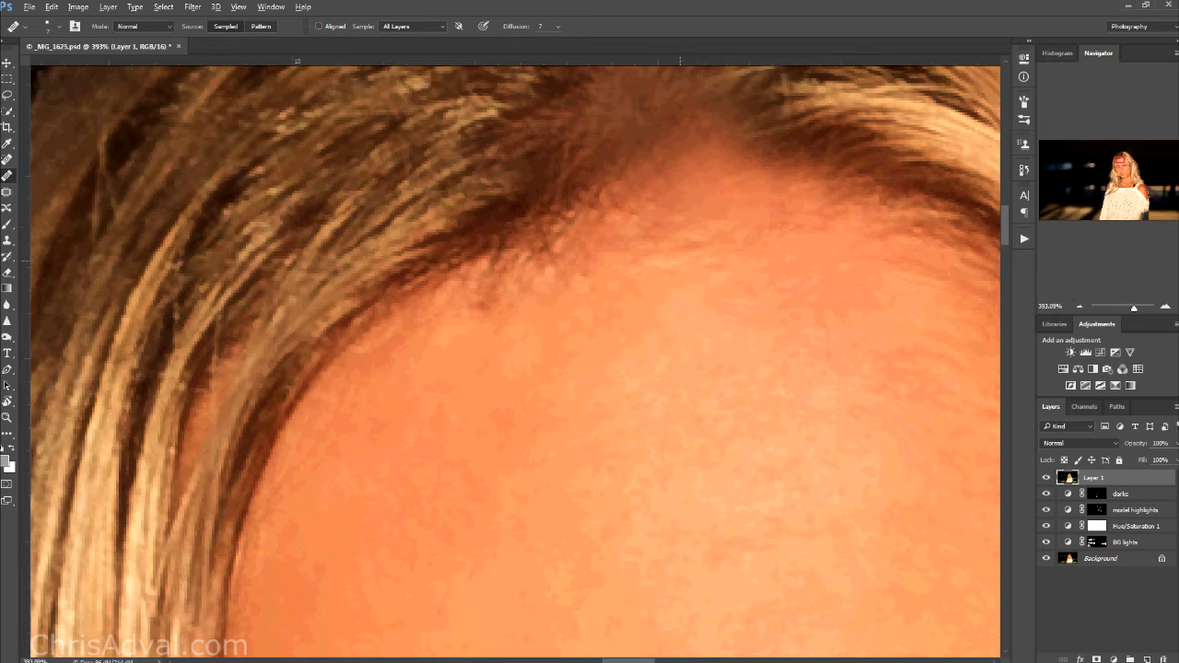
pyautogui.press(']')
pyautogui.press(']')
pyautogui.press(']')
pyautogui.moveTo(757, 231); pyautogui.dragTo(768, 231)
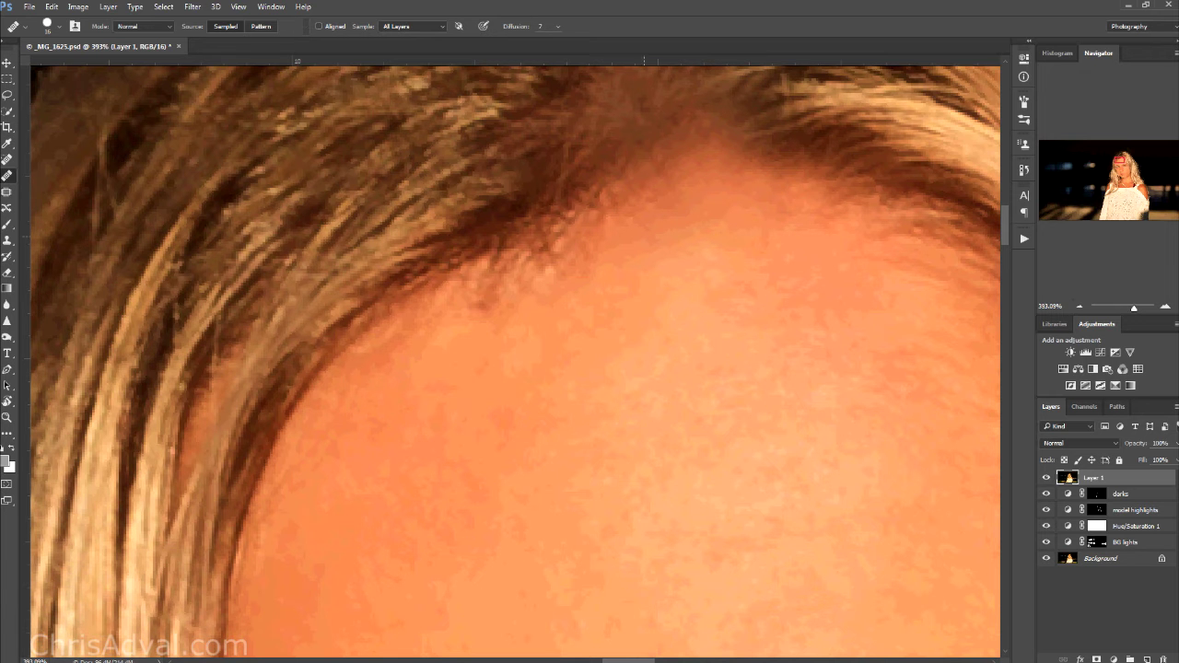
pyautogui.keyDown('alt'); pyautogui.moveTo(665, 220); pyautogui.dragTo(647, 211); pyautogui.keyUp('alt')
pyautogui.keyDown('alt'); pyautogui.moveTo(546, 349); pyautogui.dragTo(547, 349); pyautogui.keyUp('alt')
# Heal the small marks on the left side of the forehead beside the hair with the Spot Healing Brush
pyautogui.moveTo(511, 385); pyautogui.dragTo(677, 217)
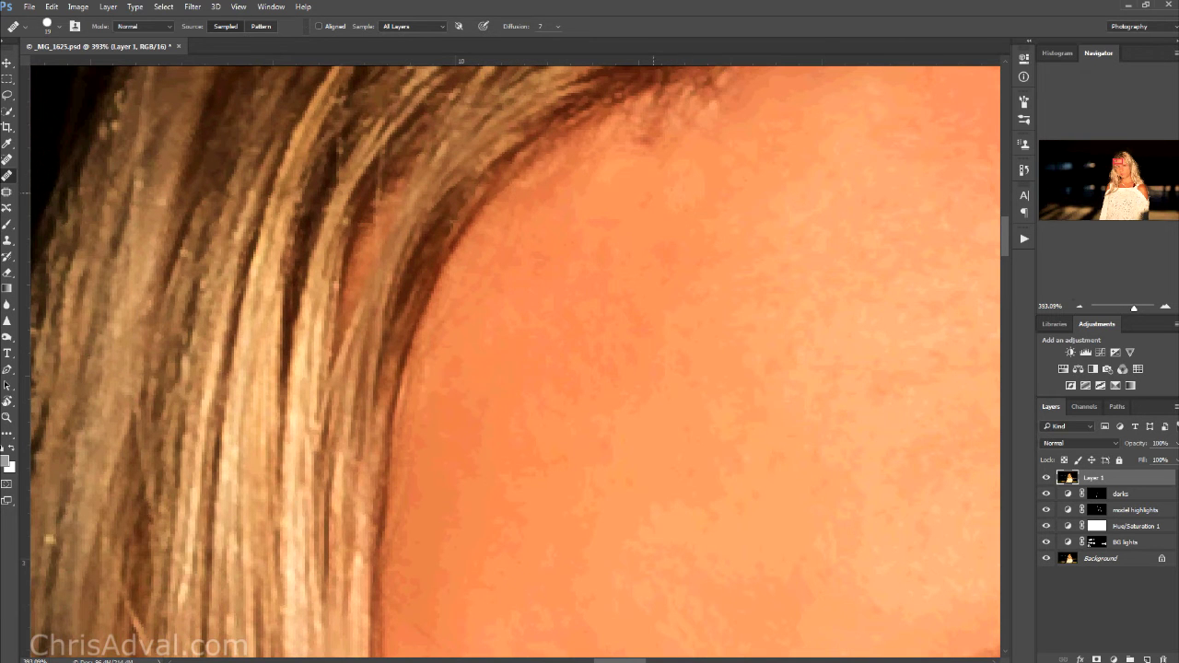
pyautogui.moveTo(670, 190)
pyautogui.mouseDown()
pyautogui.moveTo(689, 233)
pyautogui.moveTo(651, 228)
pyautogui.mouseUp()
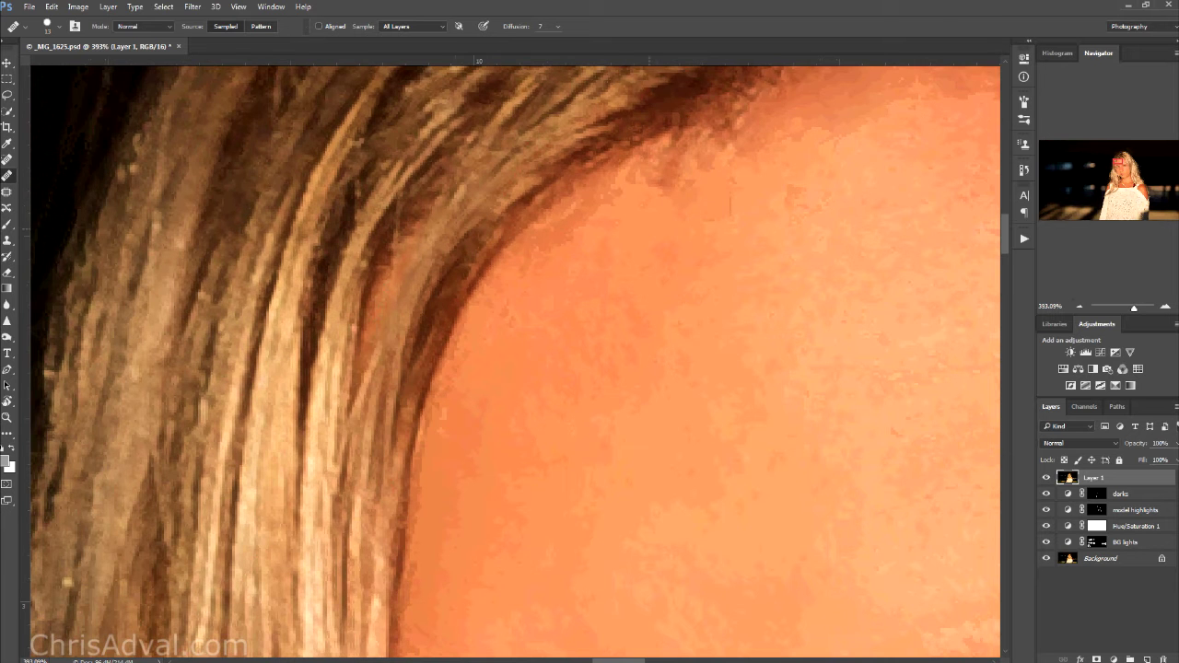
pyautogui.moveTo(584, 339); pyautogui.dragTo(579, 245)
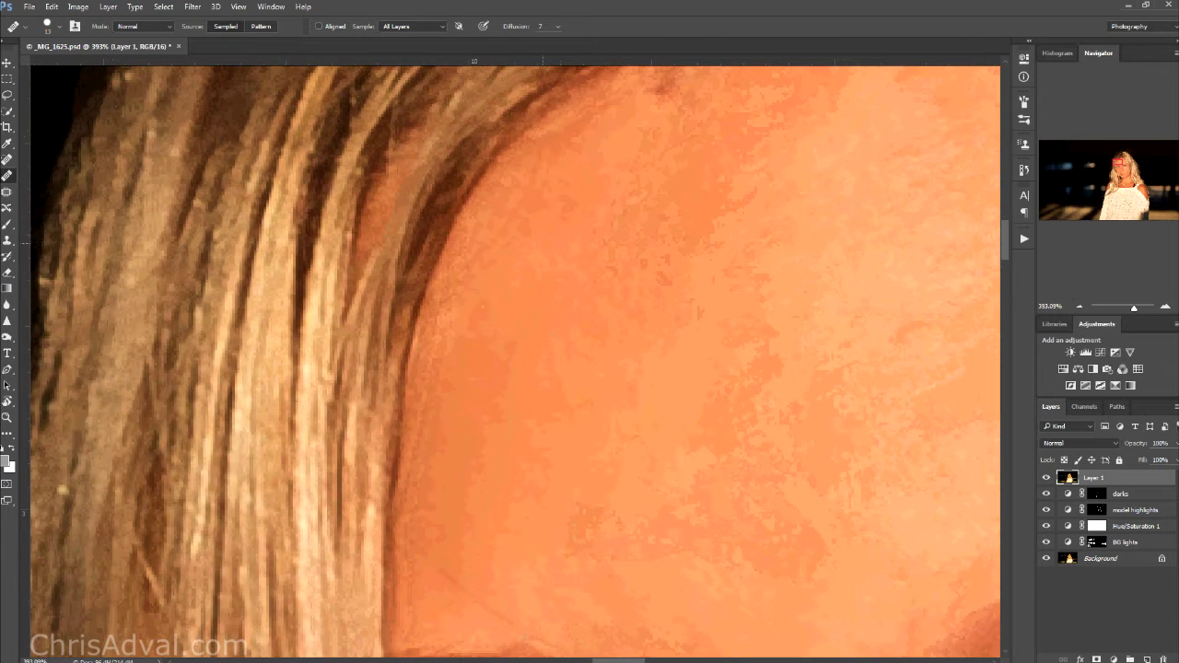
pyautogui.press('j')
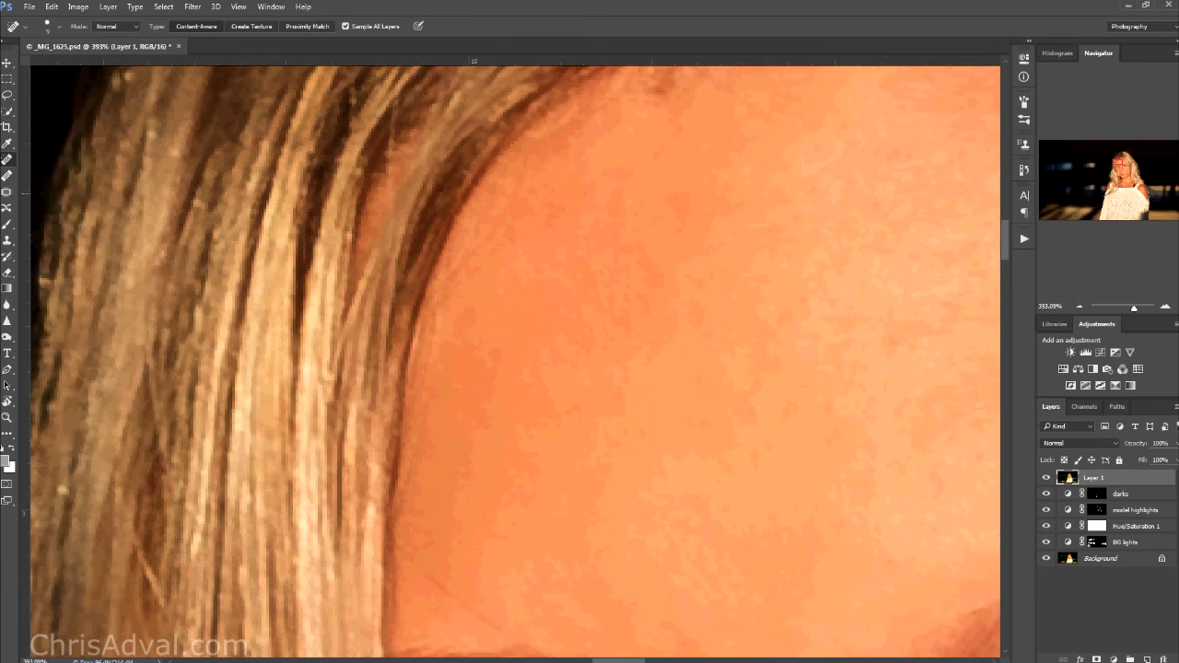
pyautogui.moveTo(569, 199); pyautogui.dragTo(485, 170)
pyautogui.moveTo(560, 171); pyautogui.dragTo(519, 197)
pyautogui.moveTo(534, 336)
pyautogui.mouseDown()
pyautogui.moveTo(576, 286)
pyautogui.moveTo(591, 327)
pyautogui.moveTo(490, 228)
pyautogui.mouseUp()
pyautogui.click(612, 198)
pyautogui.moveTo(612, 198); pyautogui.dragTo(482, 163)
pyautogui.click(567, 161)
pyautogui.moveTo(643, 319); pyautogui.dragTo(571, 206)
pyautogui.moveTo(477, 350)
pyautogui.mouseDown()
pyautogui.moveTo(705, 246)
pyautogui.moveTo(572, 236)
pyautogui.mouseUp()
pyautogui.click(821, 241)
pyautogui.moveTo(462, 170)
pyautogui.mouseDown()
pyautogui.moveTo(708, 180)
pyautogui.moveTo(707, 258)
pyautogui.mouseUp()
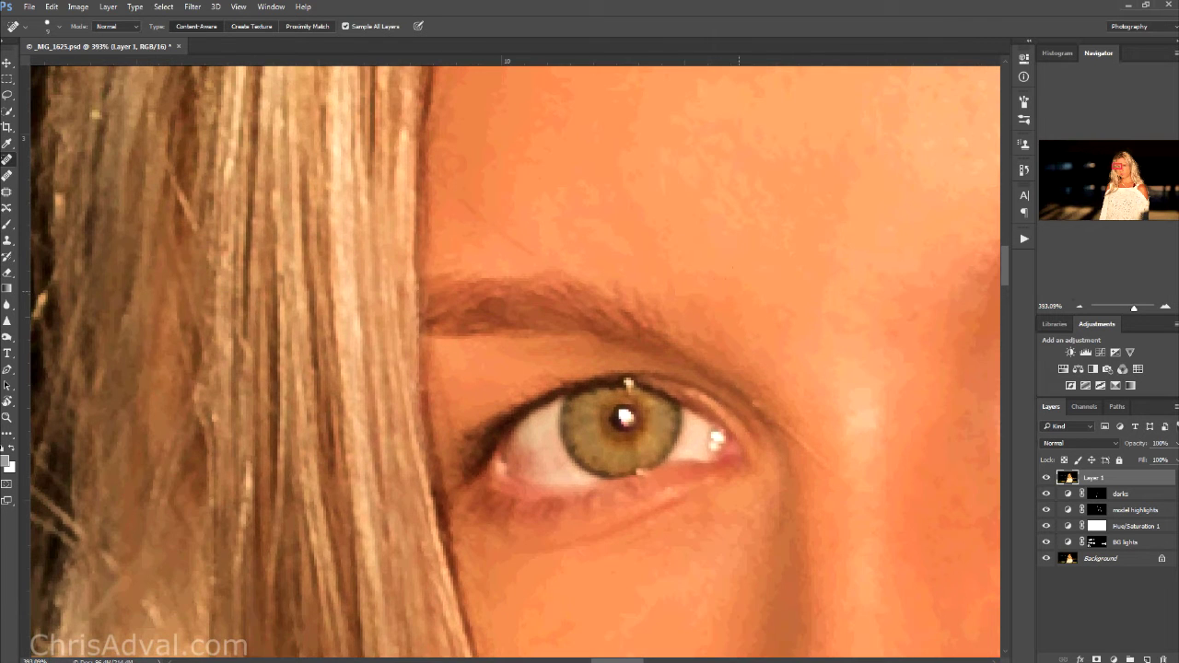
# Clean up the small spots and fine stray hairs on the right side of the forehead near the hairline
pyautogui.moveTo(706, 205); pyautogui.dragTo(350, 349)
pyautogui.moveTo(635, 295); pyautogui.dragTo(615, 511)
pyautogui.moveTo(653, 432); pyautogui.dragTo(635, 447)
pyautogui.moveTo(689, 226); pyautogui.dragTo(591, 349)
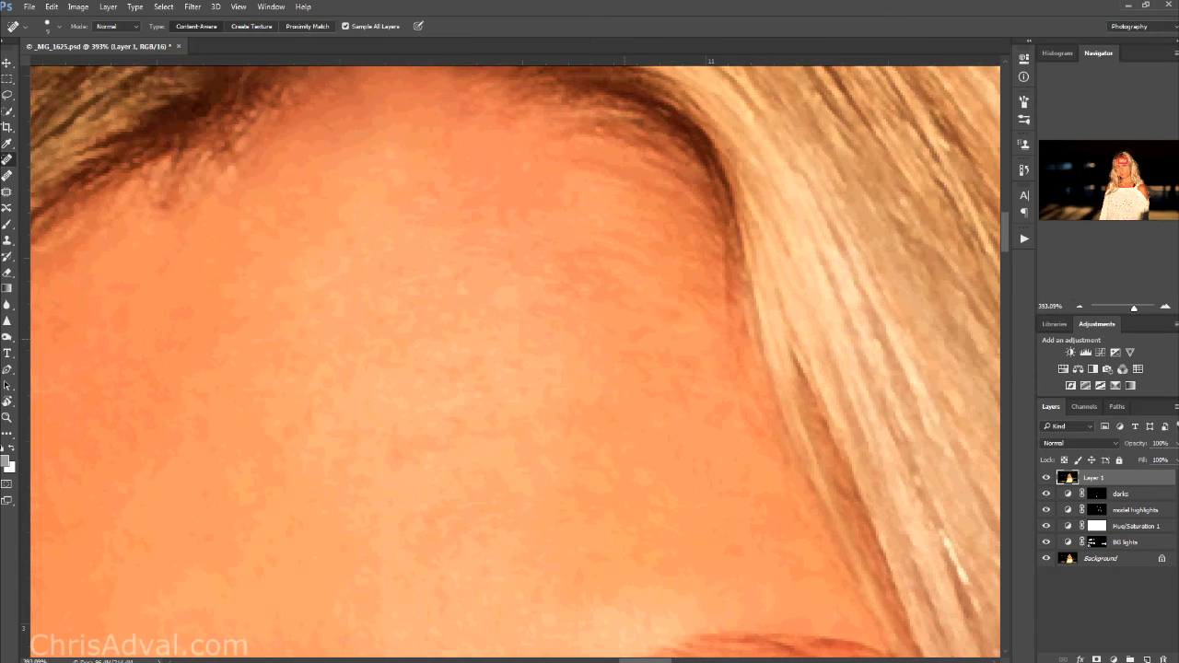
pyautogui.click(588, 262)
pyautogui.moveTo(601, 243); pyautogui.dragTo(621, 286)
pyautogui.click(584, 259)
pyautogui.moveTo(608, 236); pyautogui.dragTo(640, 244)
pyautogui.moveTo(510, 292)
pyautogui.mouseDown()
pyautogui.moveTo(578, 361)
pyautogui.moveTo(626, 320)
pyautogui.mouseUp()
pyautogui.moveTo(591, 252); pyautogui.dragTo(636, 237)
pyautogui.moveTo(650, 296)
pyautogui.mouseDown()
pyautogui.moveTo(710, 310)
pyautogui.moveTo(463, 179)
pyautogui.moveTo(517, 287)
pyautogui.moveTo(490, 241)
pyautogui.moveTo(514, 333)
pyautogui.moveTo(508, 283)
pyautogui.moveTo(519, 296)
pyautogui.moveTo(444, 135)
pyautogui.mouseUp()
pyautogui.click(627, 270)
# Heal the small blemishes around the right-hand nostril and the adjoining cheek
pyautogui.moveTo(289, 553); pyautogui.dragTo(375, 190)
pyautogui.moveTo(375, 347); pyautogui.dragTo(579, 320)
pyautogui.moveTo(397, 468); pyautogui.dragTo(394, 322)
pyautogui.moveTo(657, 601); pyautogui.dragTo(503, 428)
pyautogui.moveTo(509, 296); pyautogui.dragTo(495, 296)
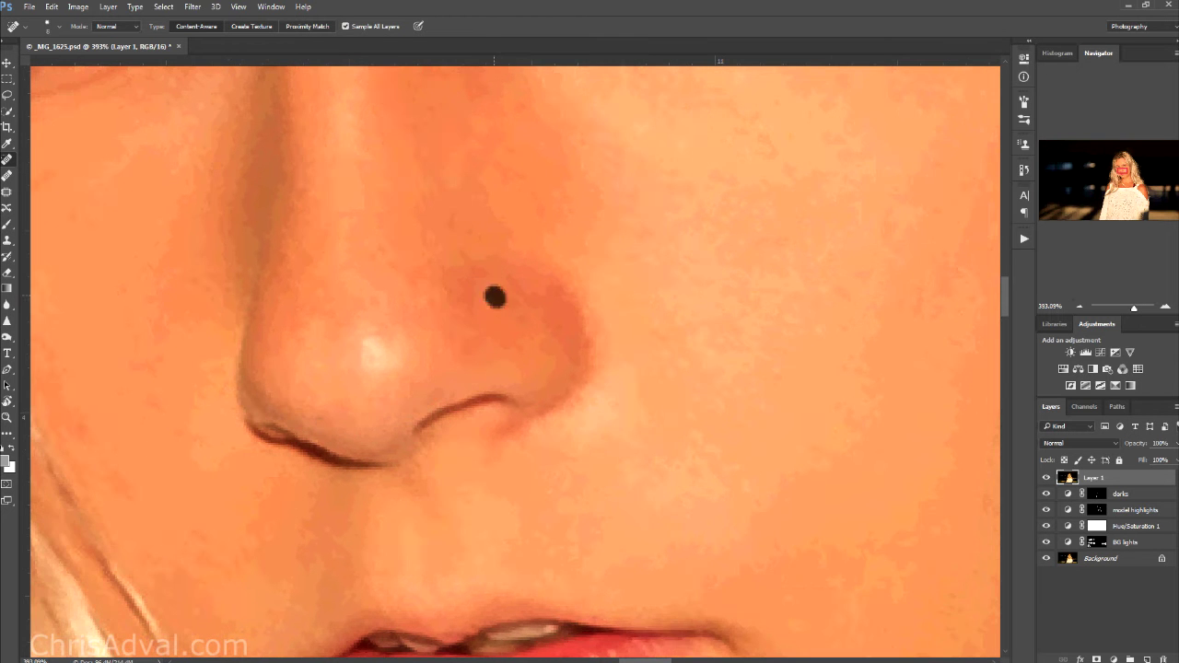
pyautogui.moveTo(438, 391); pyautogui.dragTo(555, 362)
pyautogui.click(559, 289)
pyautogui.moveTo(559, 288); pyautogui.dragTo(656, 293)
pyautogui.click(519, 236)
pyautogui.moveTo(758, 349)
pyautogui.mouseDown()
pyautogui.moveTo(615, 229)
pyautogui.moveTo(565, 312)
pyautogui.mouseUp()
pyautogui.moveTo(555, 262)
pyautogui.mouseDown()
pyautogui.moveTo(544, 295)
pyautogui.moveTo(673, 342)
pyautogui.mouseUp()
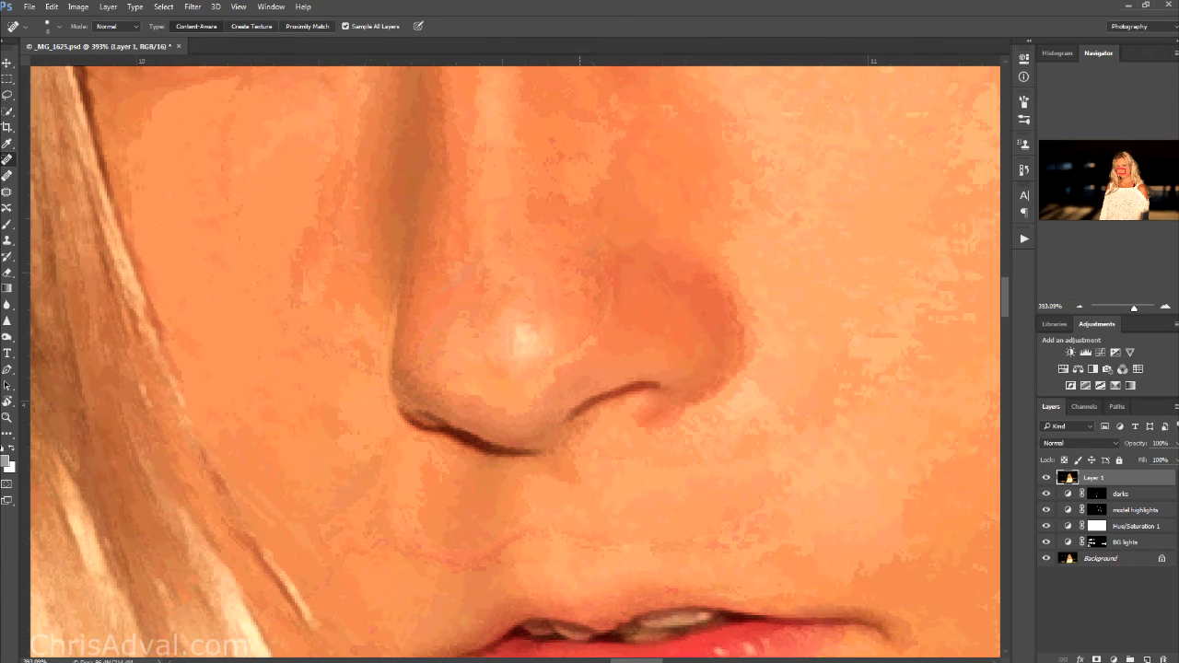
# Heal the small spots along the bridge and tip of the nose with the Spot Healing Brush
pyautogui.moveTo(516, 322); pyautogui.dragTo(619, 295)
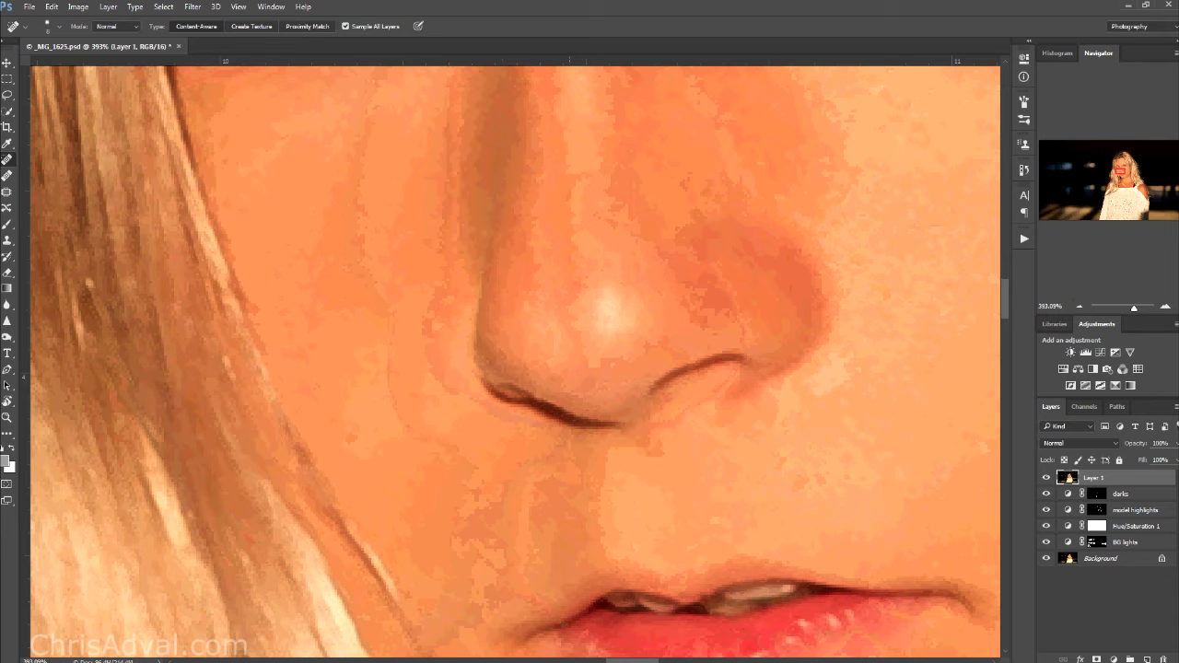
pyautogui.moveTo(583, 246); pyautogui.dragTo(591, 253)
pyautogui.moveTo(572, 274); pyautogui.dragTo(572, 291)
pyautogui.moveTo(569, 241); pyautogui.dragTo(554, 277)
pyautogui.moveTo(555, 332)
pyautogui.mouseDown()
pyautogui.moveTo(464, 168)
pyautogui.moveTo(521, 228)
pyautogui.moveTo(514, 167)
pyautogui.mouseUp()
pyautogui.click(679, 161)
pyautogui.moveTo(608, 198); pyautogui.dragTo(616, 267)
pyautogui.moveTo(515, 264); pyautogui.dragTo(509, 314)
pyautogui.moveTo(497, 354); pyautogui.dragTo(507, 361)
pyautogui.moveTo(638, 267); pyautogui.dragTo(547, 339)
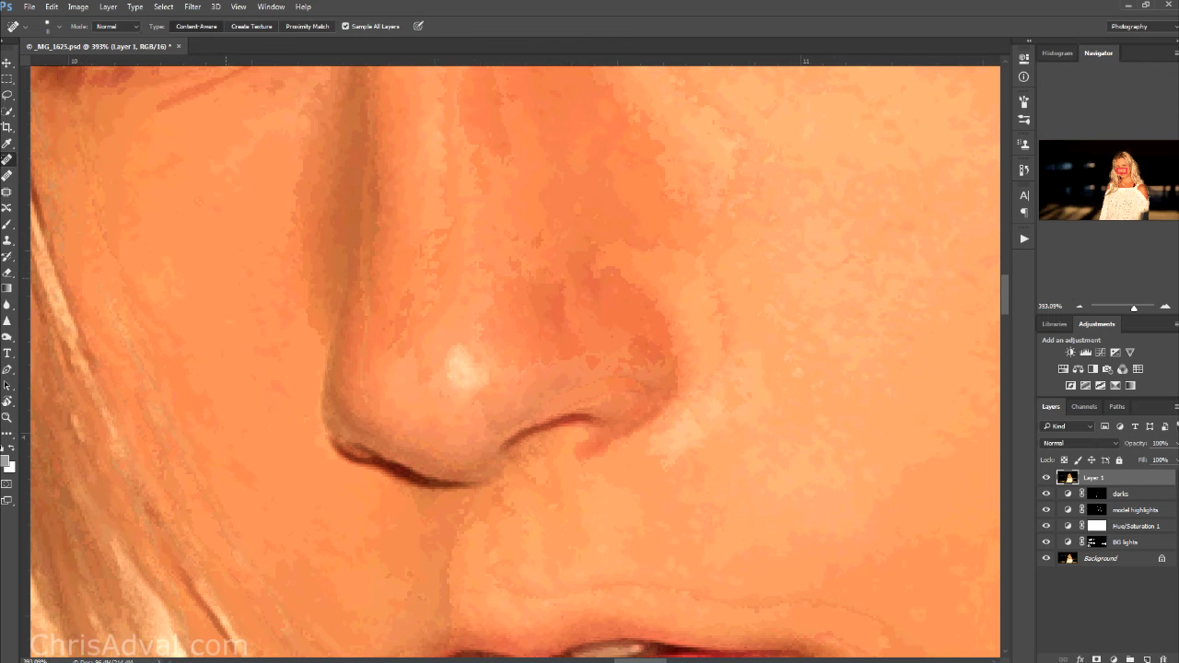
# Smooth the uneven skin on the upper nose between the eyes with the Healing Brush
pyautogui.hotkey('shift', 'j')
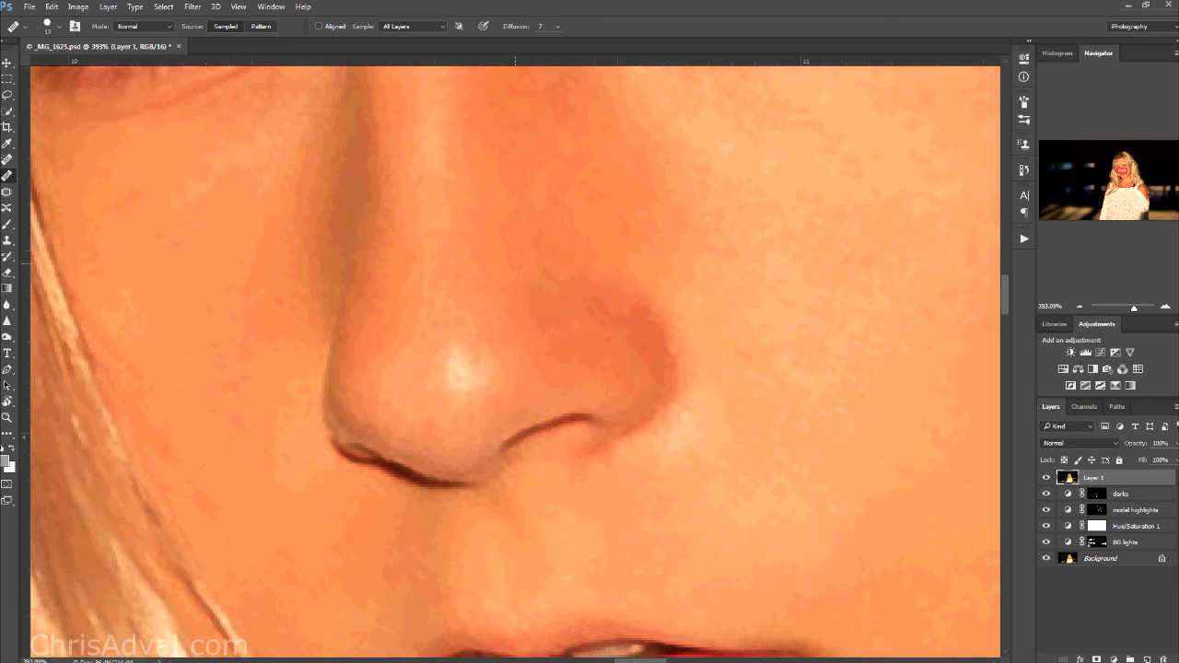
pyautogui.scroll(-4, 504, 287)
pyautogui.moveTo(560, 380); pyautogui.dragTo(462, 220)
pyautogui.scroll(9, 414, 258)
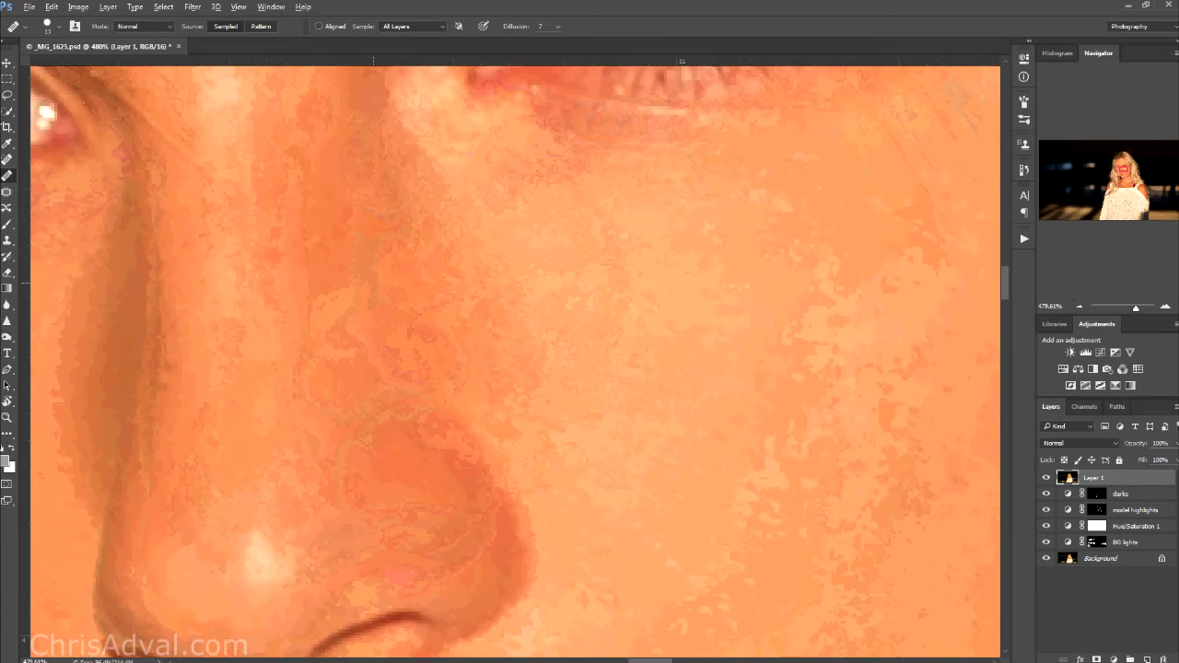
pyautogui.moveTo(412, 337)
pyautogui.mouseDown()
pyautogui.moveTo(555, 328)
pyautogui.moveTo(521, 426)
pyautogui.moveTo(531, 477)
pyautogui.mouseUp()
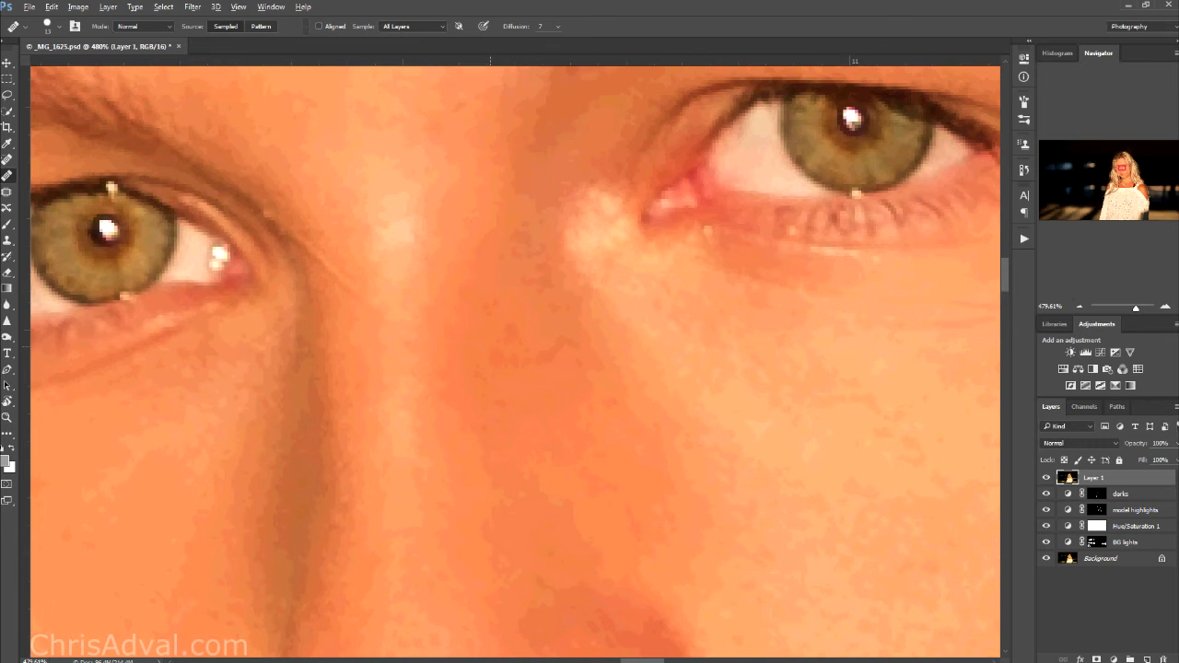
pyautogui.moveTo(488, 320); pyautogui.dragTo(556, 500)
pyautogui.click(504, 326)
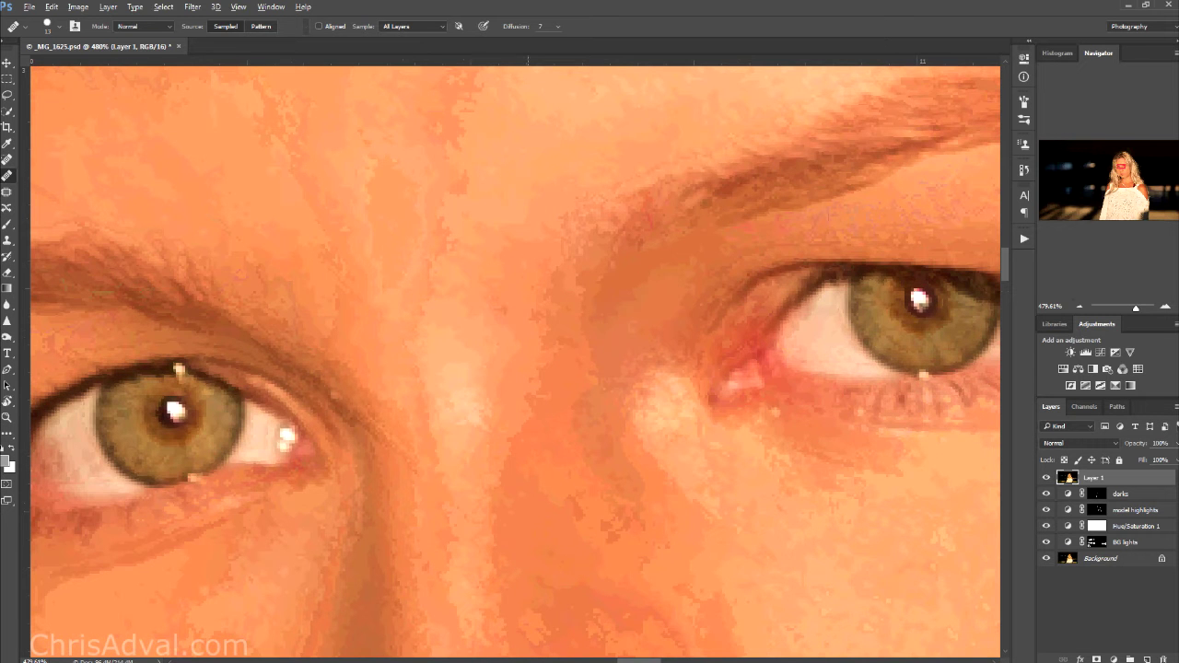
# Even out the skin above the inner part of the right-hand eyebrow using sampled forehead skin
pyautogui.scroll(2, 532, 301)
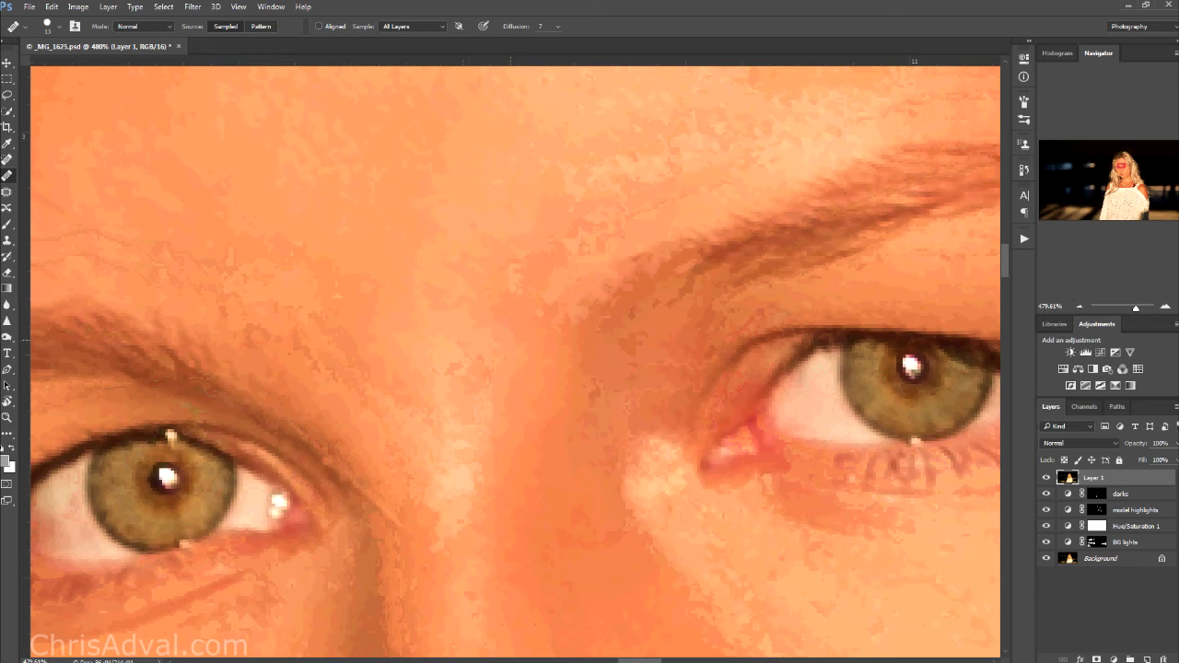
pyautogui.moveTo(674, 319); pyautogui.dragTo(321, 251)
pyautogui.moveTo(454, 221); pyautogui.dragTo(646, 153)
pyautogui.moveTo(513, 147); pyautogui.dragTo(532, 148)
pyautogui.moveTo(585, 108); pyautogui.dragTo(470, 250)
pyautogui.keyDown('alt'); pyautogui.click(591, 112); pyautogui.keyUp('alt')
pyautogui.click(537, 133)
# Hide and show Layer 1 repeatedly to compare the portrait before and after retouching
pyautogui.click(1045, 477)
pyautogui.click(1045, 477)
pyautogui.click(1046, 477)
pyautogui.click(1045, 477)
# Heal the skin at the inner end of the right-hand eyebrow and along the jawline with the Healing Brush
pyautogui.moveTo(418, 255); pyautogui.dragTo(409, 255)
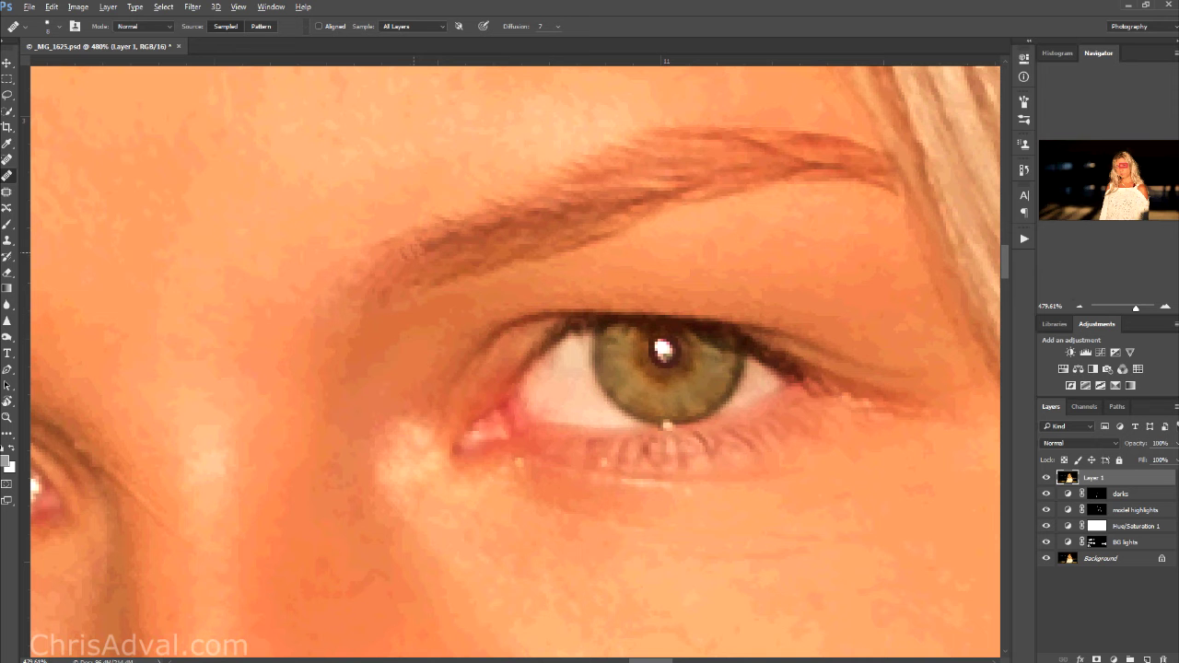
pyautogui.scroll(-4, 461, 226)
pyautogui.scroll(4, 474, 225)
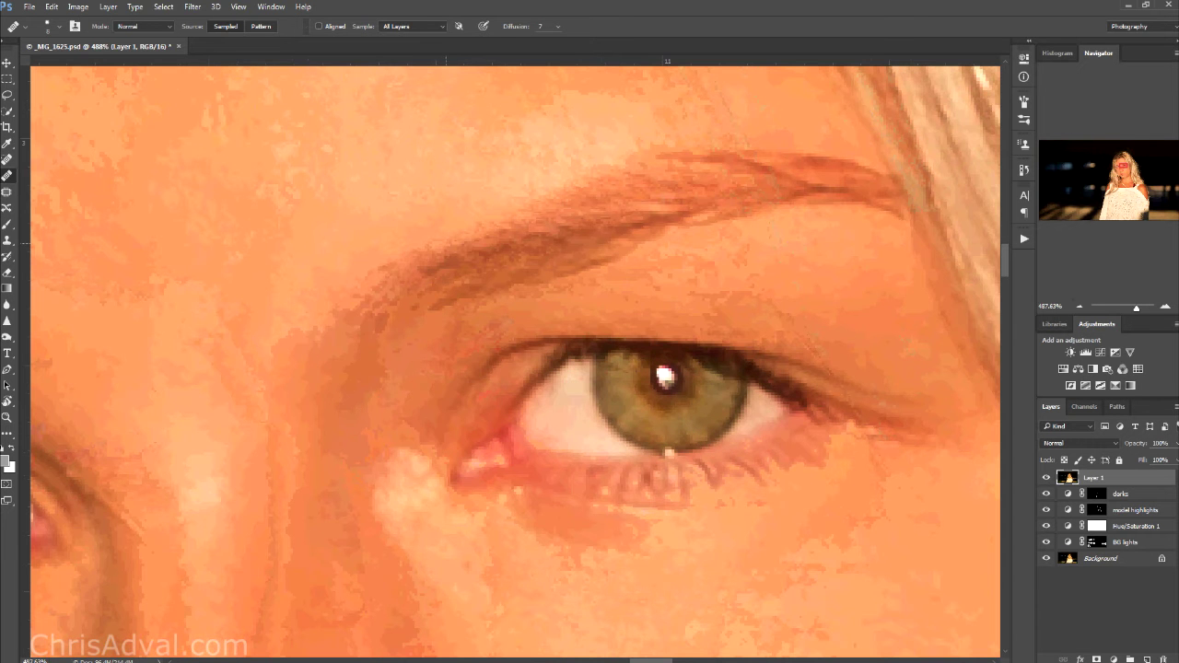
pyautogui.scroll(-5, 455, 276)
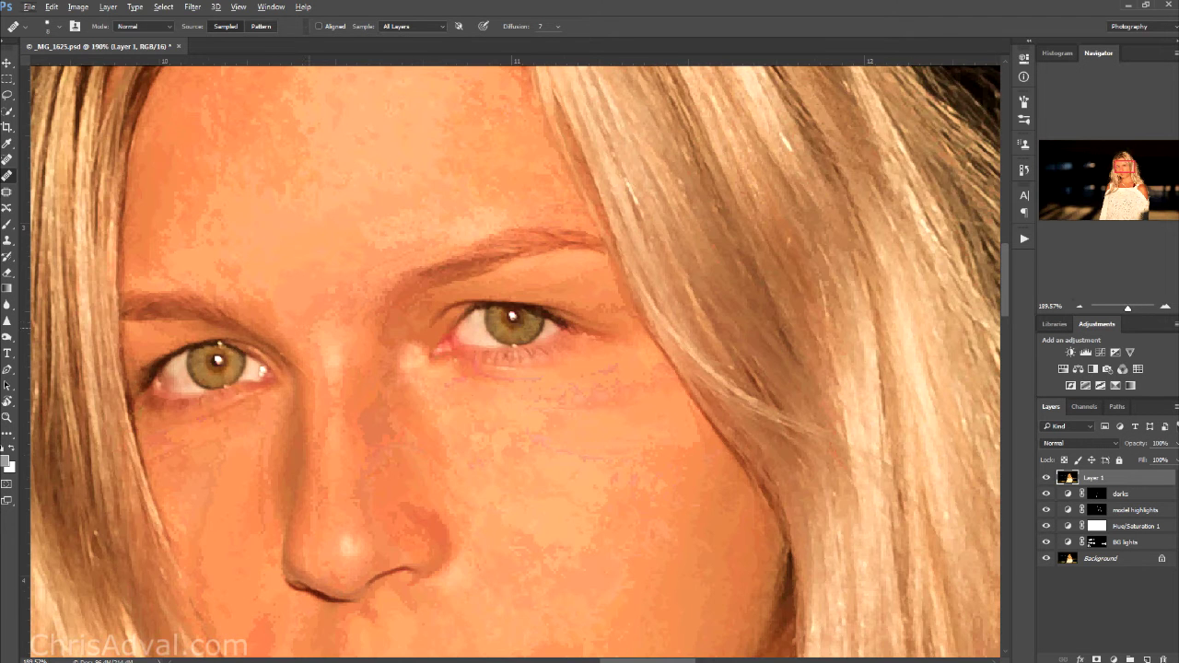
pyautogui.scroll(-5, 350, 359)
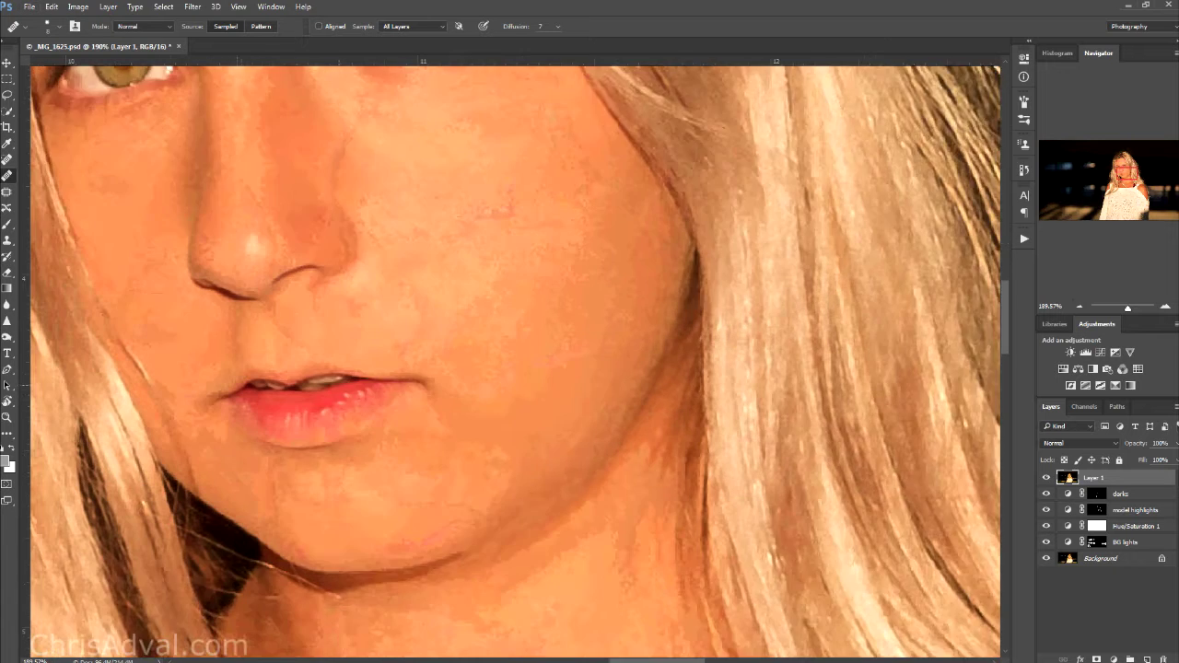
pyautogui.moveTo(515, 347); pyautogui.dragTo(298, 258)
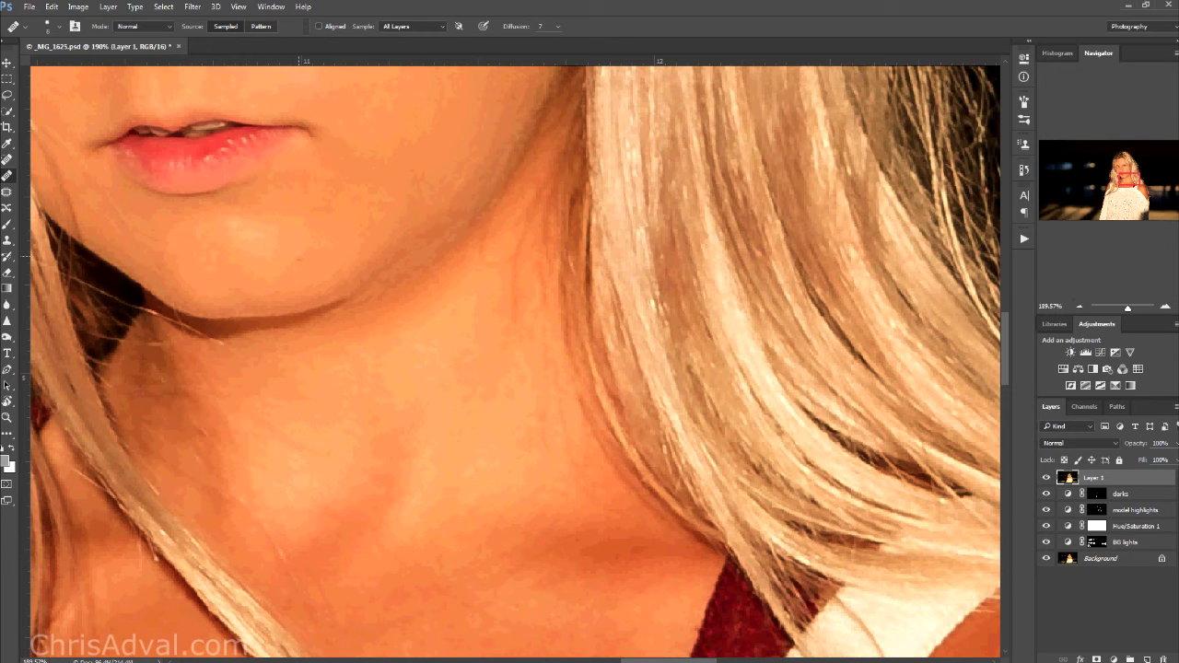
pyautogui.scroll(3, 474, 233)
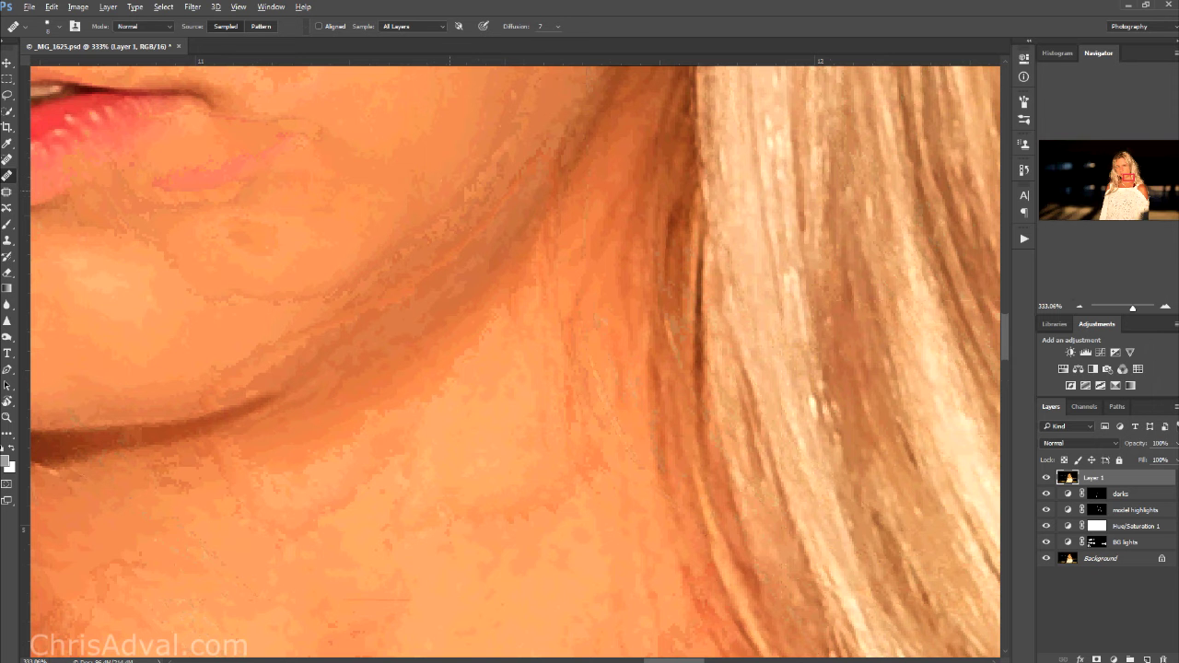
pyautogui.moveTo(452, 189)
pyautogui.mouseDown()
pyautogui.moveTo(468, 189)
pyautogui.moveTo(519, 285)
pyautogui.mouseUp()
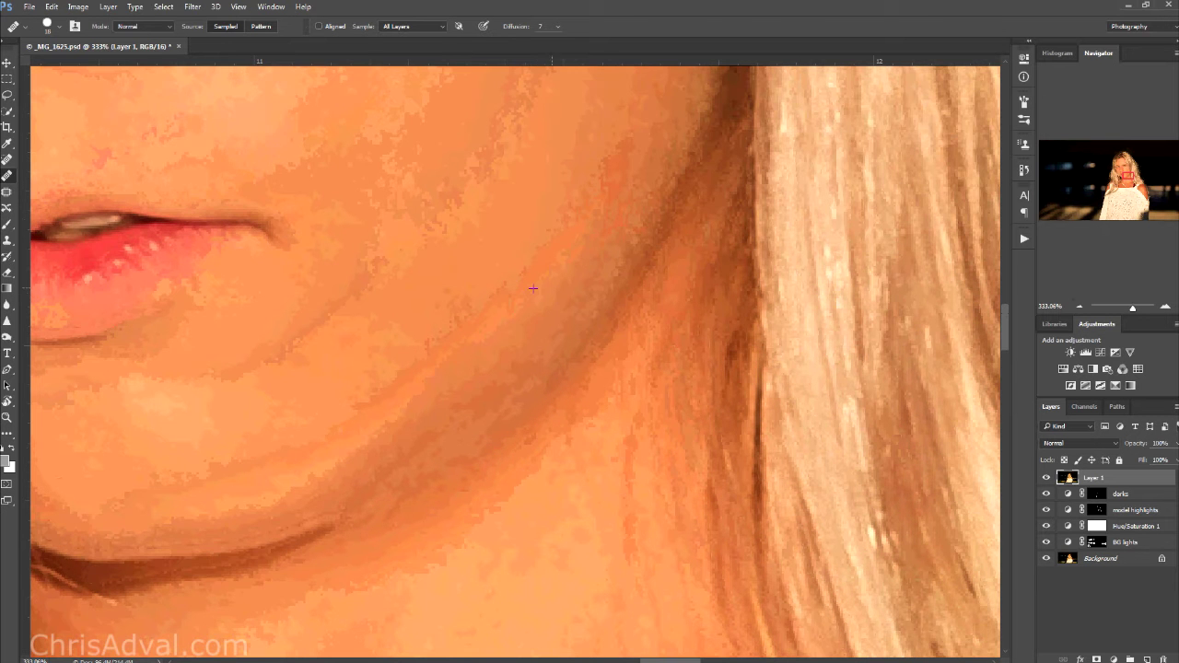
pyautogui.moveTo(393, 363); pyautogui.dragTo(705, 338)
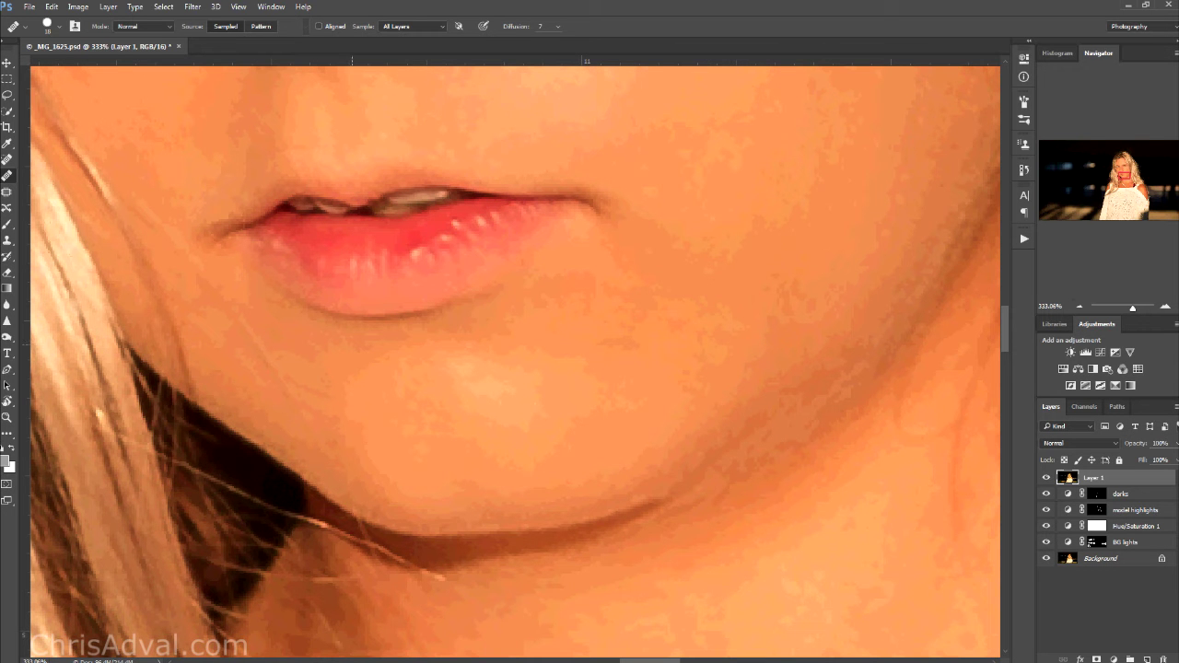
# Lighten the lips with the Dodge tool, setting its range to Midtones
pyautogui.rightClick(6, 337)
pyautogui.click(55, 338)
pyautogui.scroll(4, 565, 202)
pyautogui.moveTo(609, 200); pyautogui.dragTo(376, 209)
pyautogui.moveTo(657, 236); pyautogui.dragTo(636, 230)
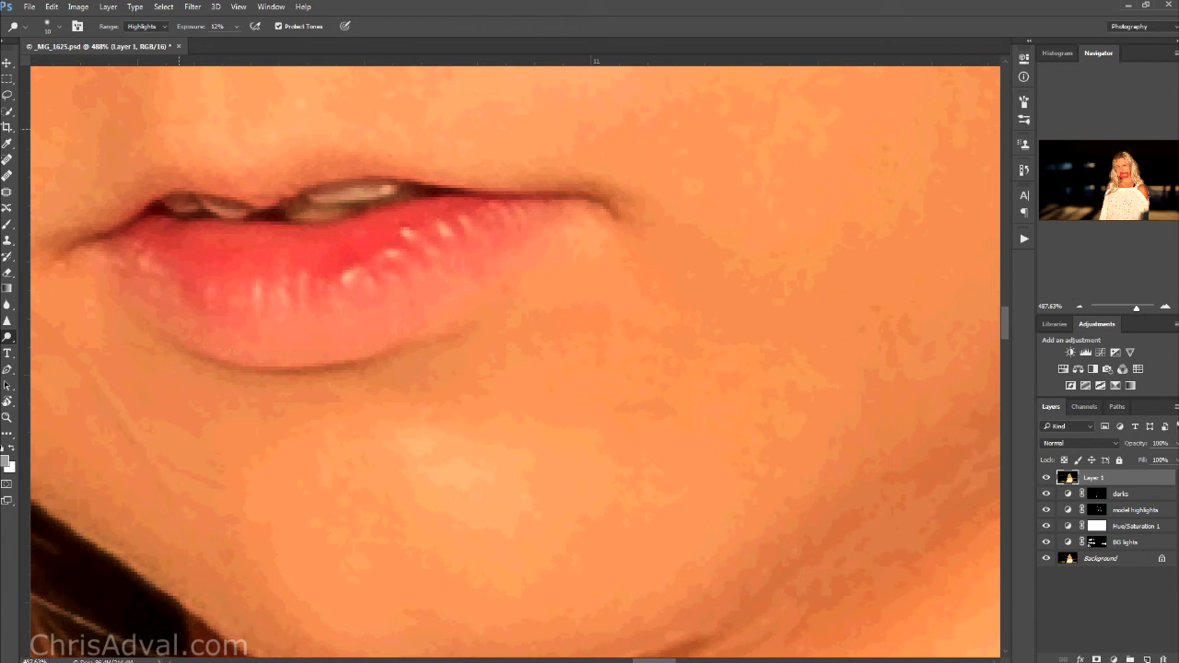
pyautogui.click(147, 26)
pyautogui.click(142, 42)
pyautogui.moveTo(346, 198); pyautogui.dragTo(540, 244)
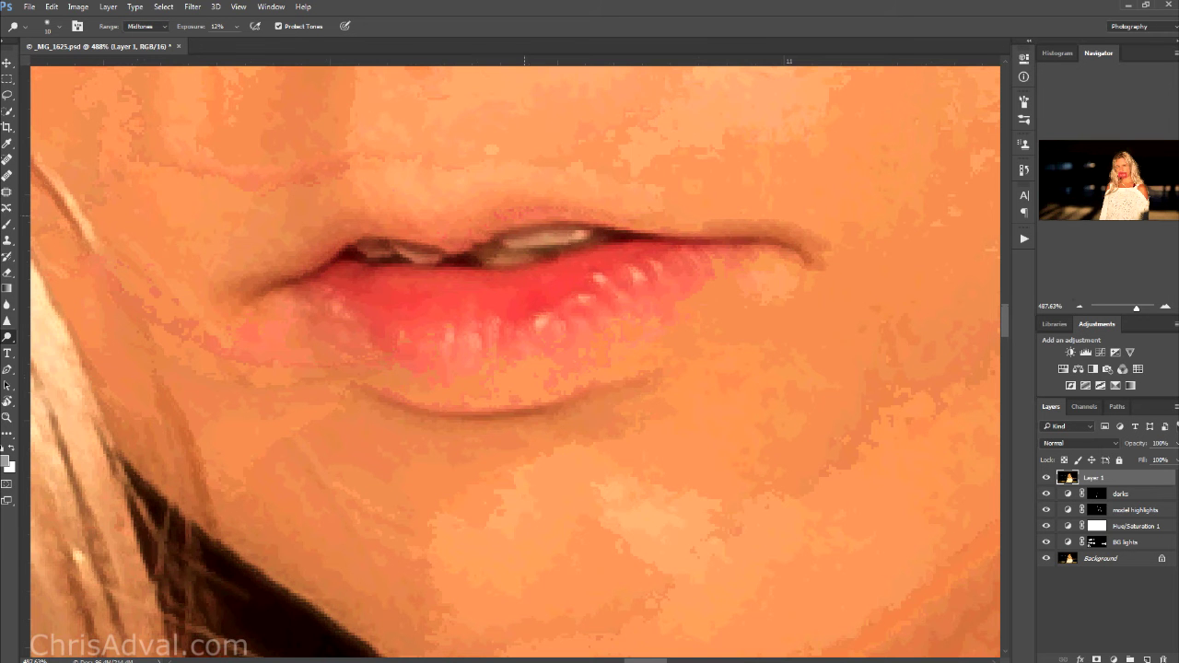
pyautogui.scroll(-6, 541, 223)
pyautogui.scroll(3, 640, 247)
pyautogui.scroll(3, 645, 251)
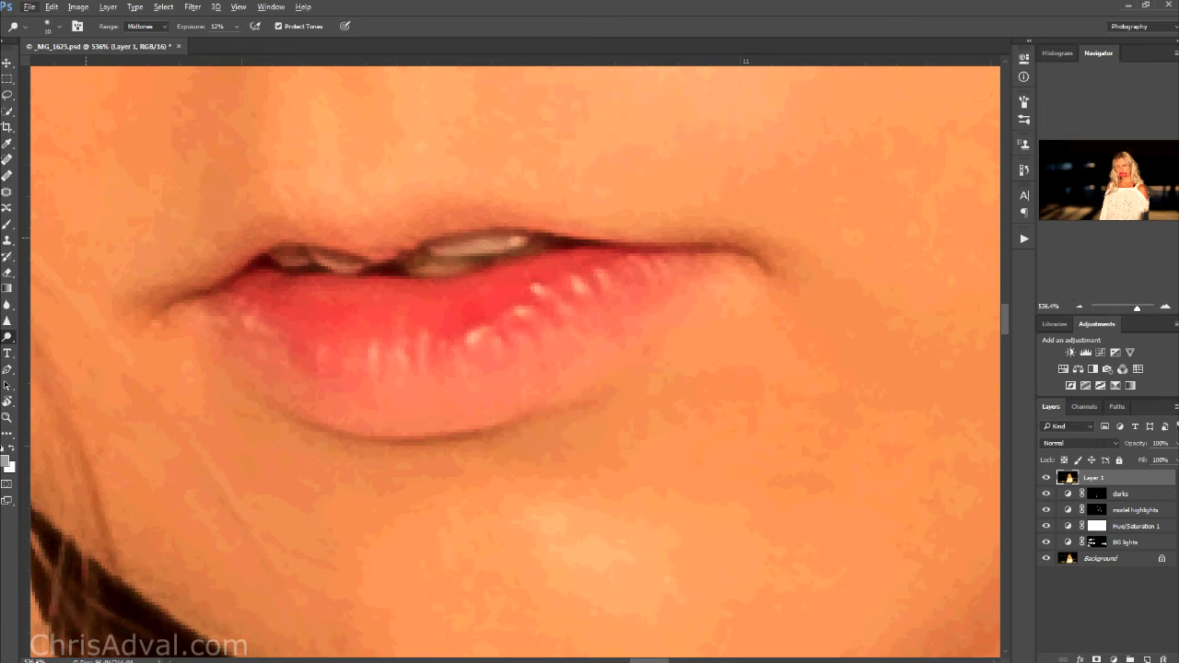
# Darken the lips and their outline with the Burn tool, reducing the brush size for the finer edges
pyautogui.click(8, 337)
pyautogui.click(50, 347)
pyautogui.moveTo(517, 213); pyautogui.dragTo(485, 212)
pyautogui.moveTo(320, 396); pyautogui.dragTo(333, 404)
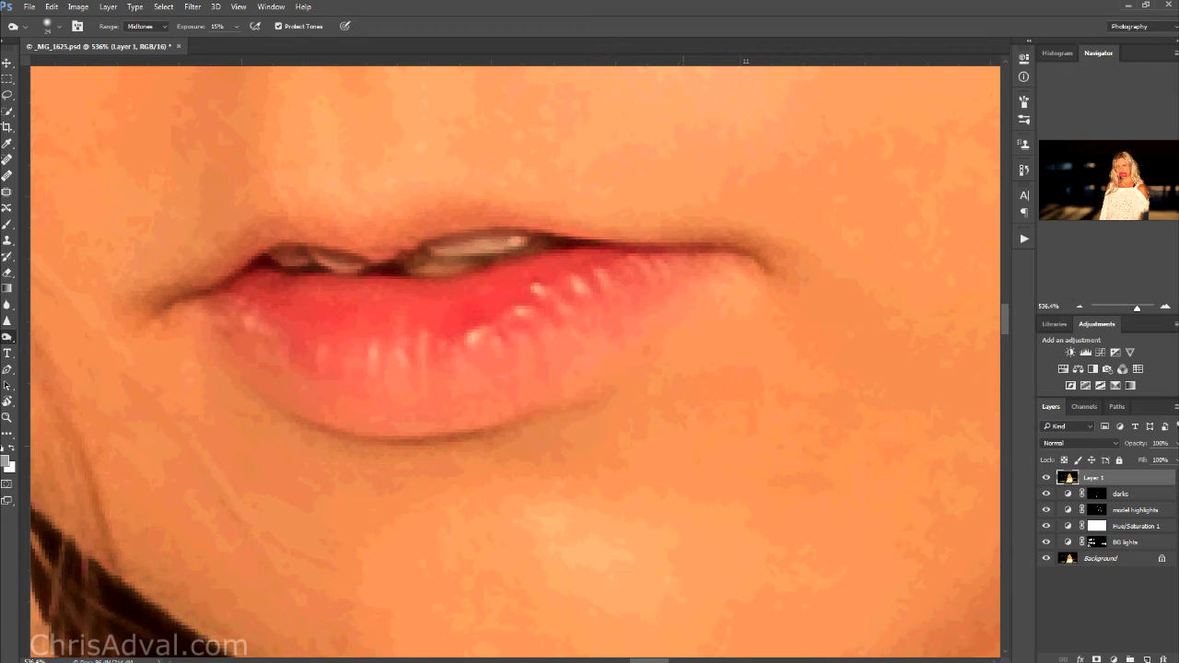
pyautogui.press('[')
pyautogui.press('[')
pyautogui.press('[')
pyautogui.press('[')
pyautogui.scroll(-5, 580, 356)
pyautogui.scroll(5, 635, 329)
pyautogui.moveTo(644, 328); pyautogui.dragTo(651, 328)
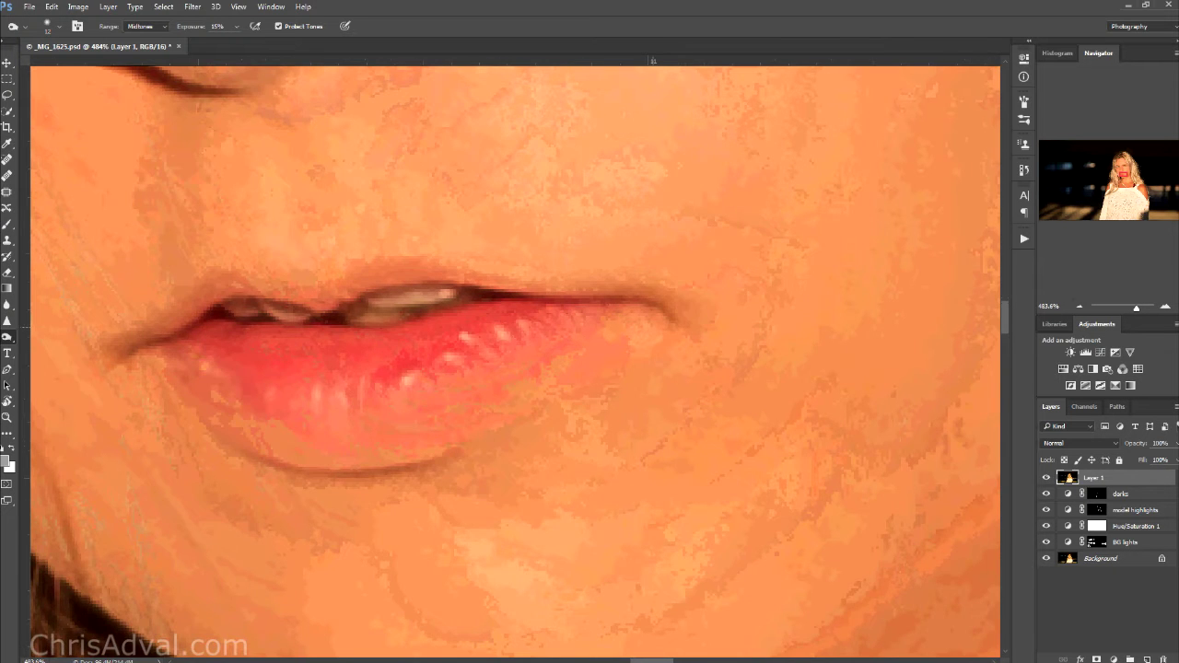
# Review the whole portrait and save the document
pyautogui.scroll(-6, 645, 329)
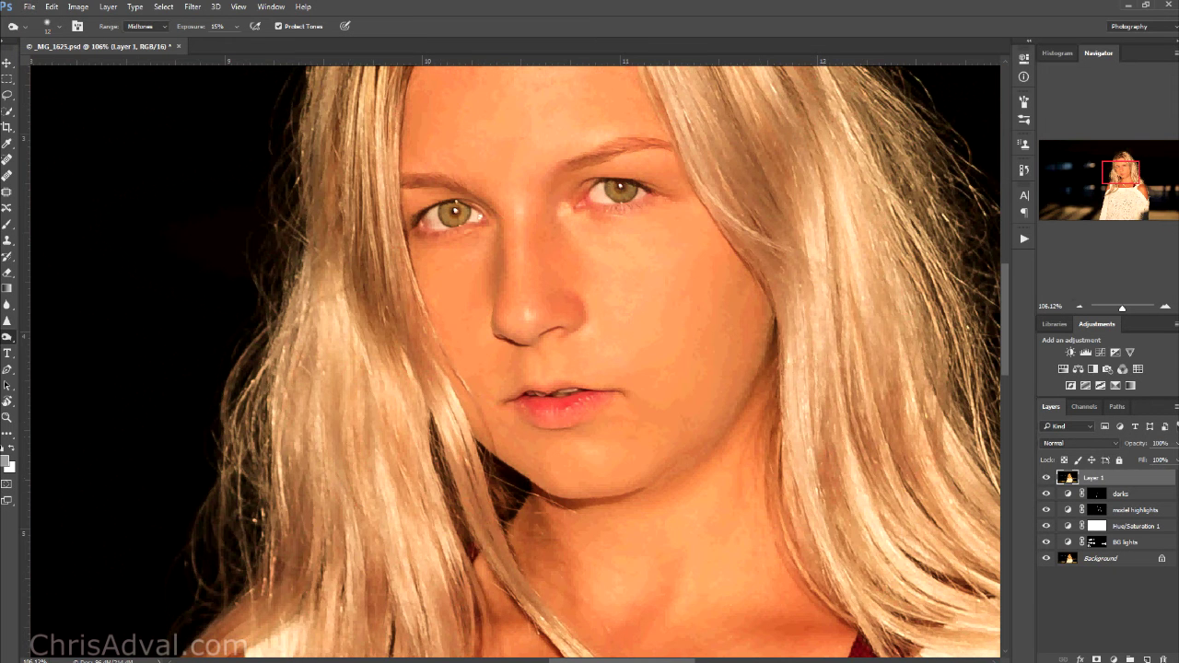
pyautogui.scroll(-2, 780, 457)
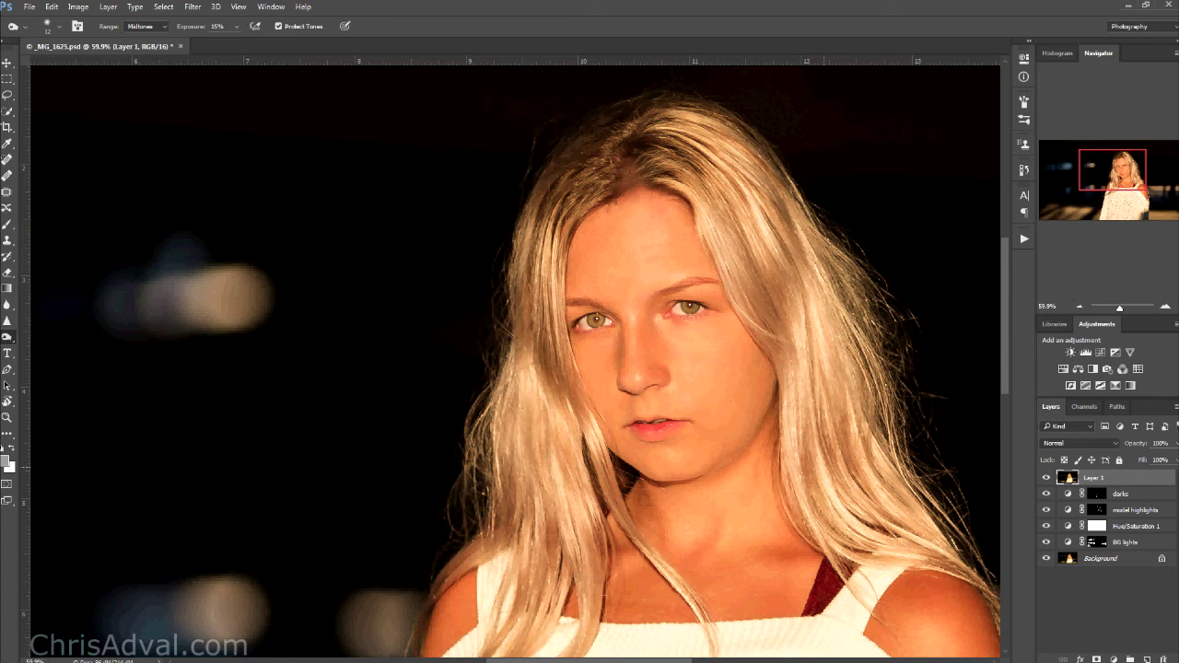
pyautogui.hotkey('ctrl', 's')
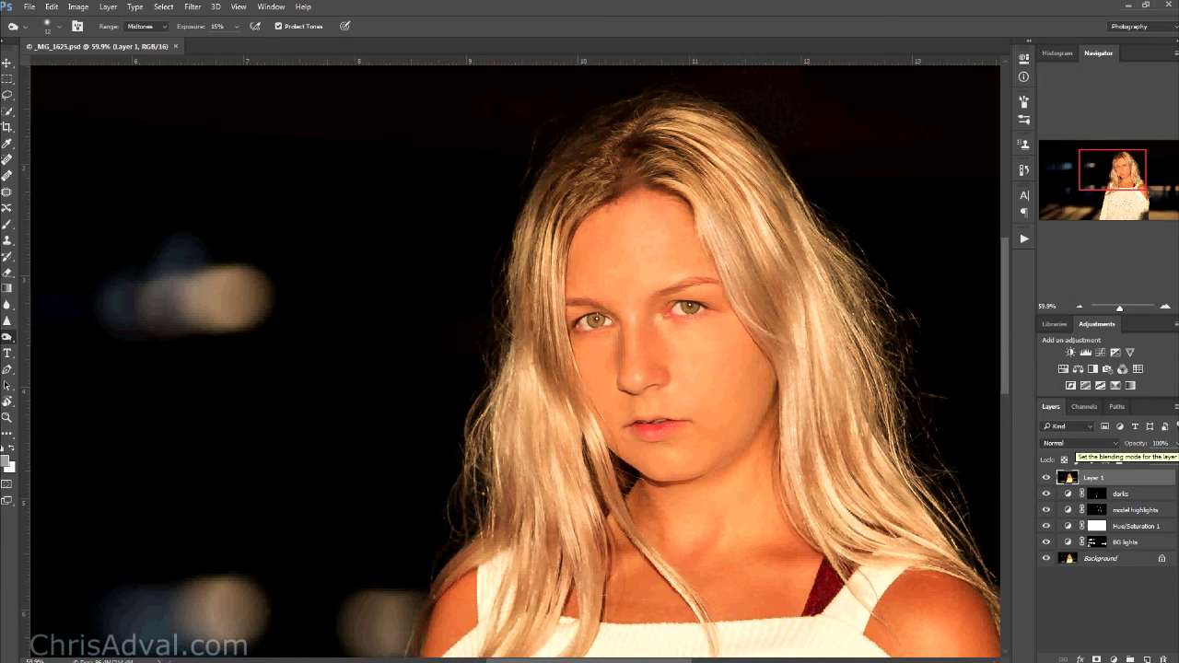
# Clone clean skin over the stray hairs just below the forehead hairline with the Clone Stamp, adjusting its brush size first
pyautogui.scroll(6, 645, 212)
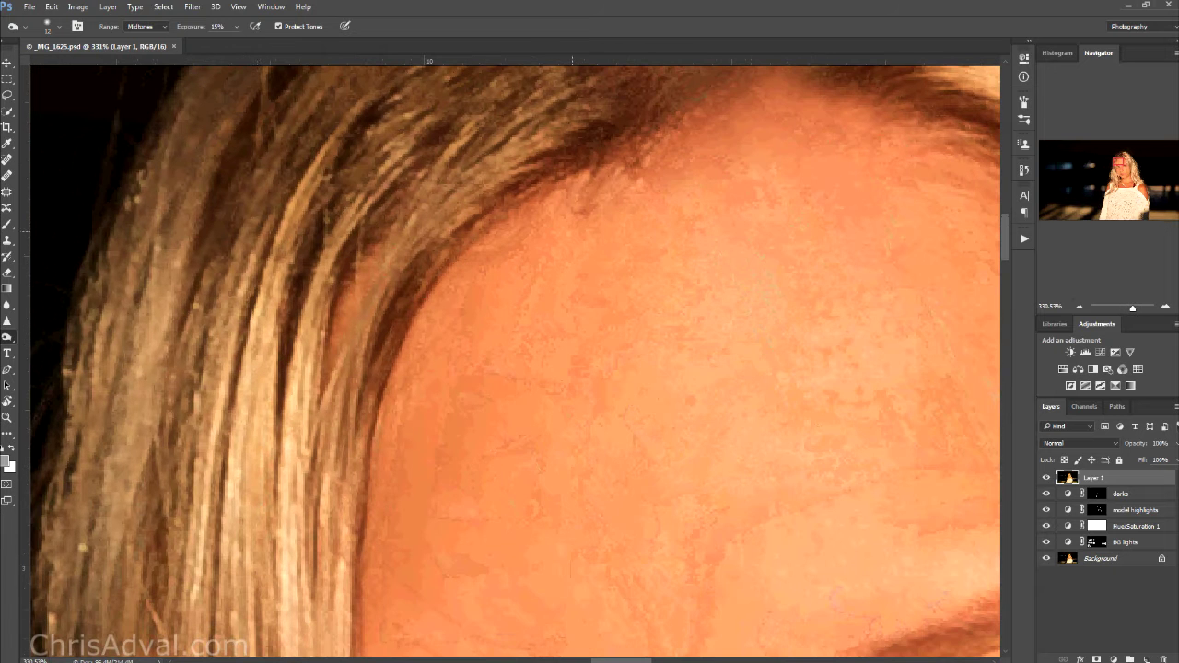
pyautogui.press('j')
pyautogui.press('s')
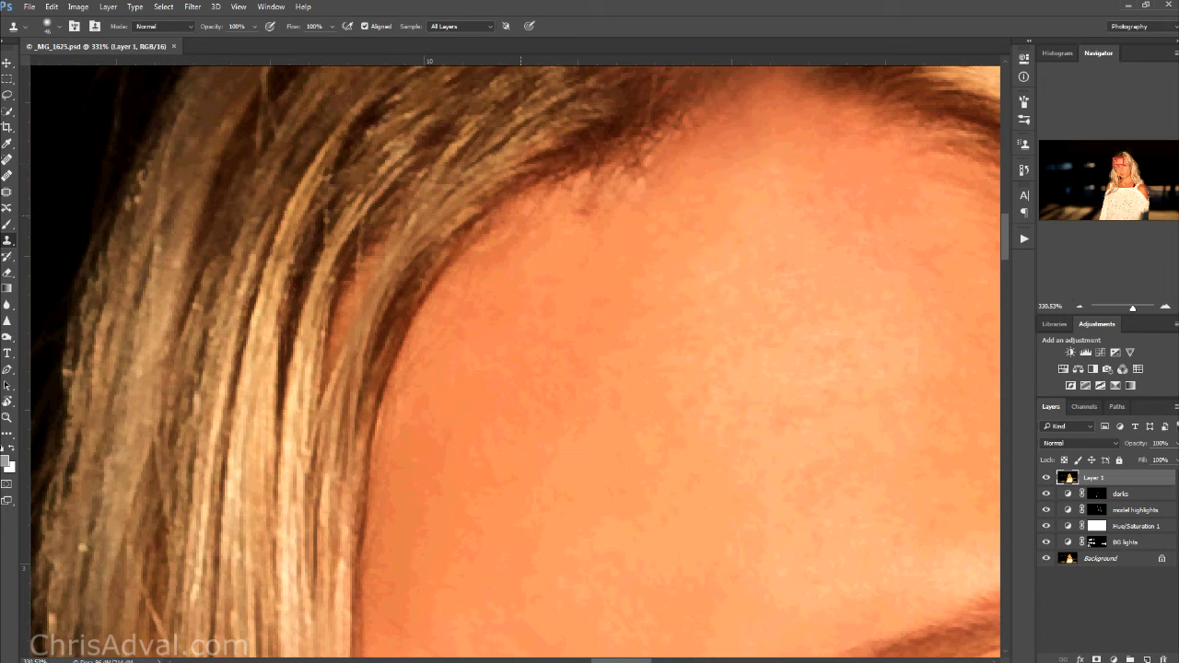
pyautogui.click(59, 27)
pyautogui.moveTo(64, 93); pyautogui.dragTo(86, 93)
pyautogui.press('Return')
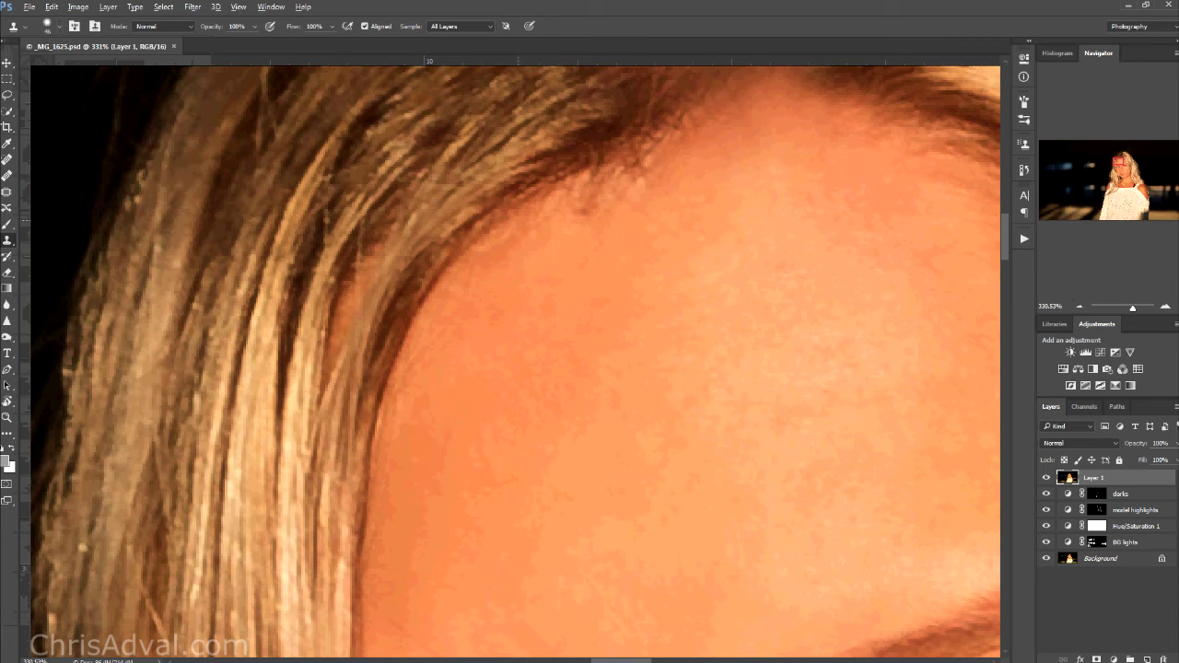
pyautogui.click(590, 189)
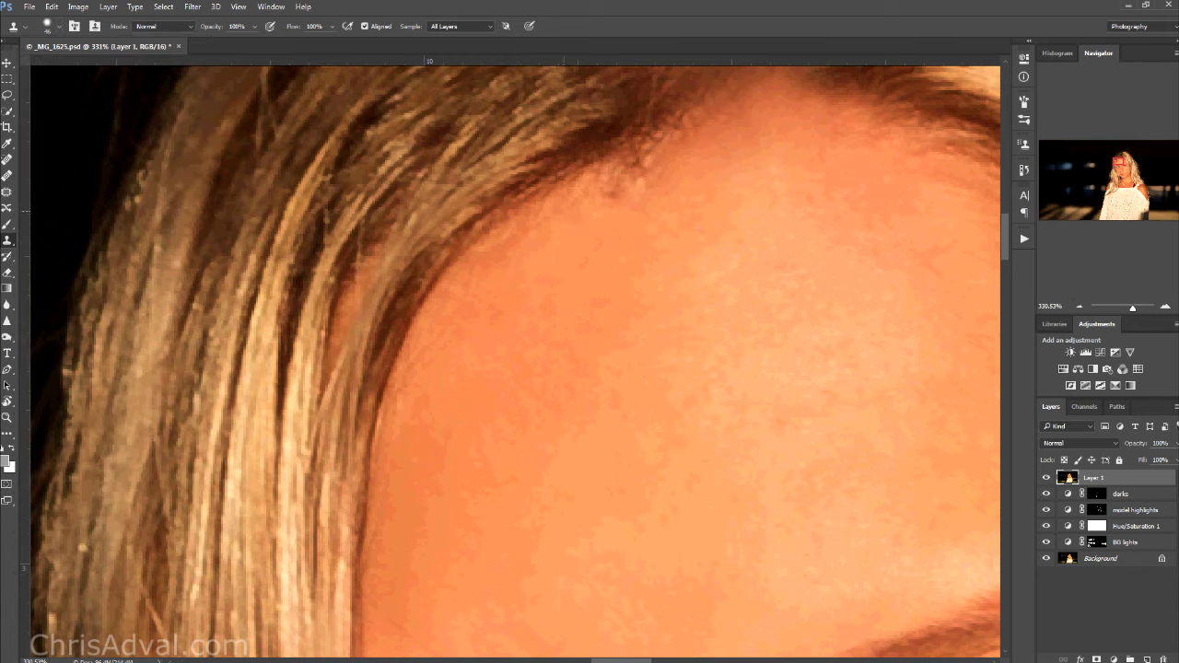
pyautogui.click(604, 191)
# Shrink the Clone Stamp brush and clone away the remaining dark hair patch at the upper hairline, undoing the last dab
pyautogui.press('[')
pyautogui.press('[')
pyautogui.press('[')
pyautogui.press('[')
pyautogui.press('[')
pyautogui.press('[')
pyautogui.press('[')
pyautogui.press('[')
pyautogui.press('[')
pyautogui.press('[')
pyautogui.click(635, 166)
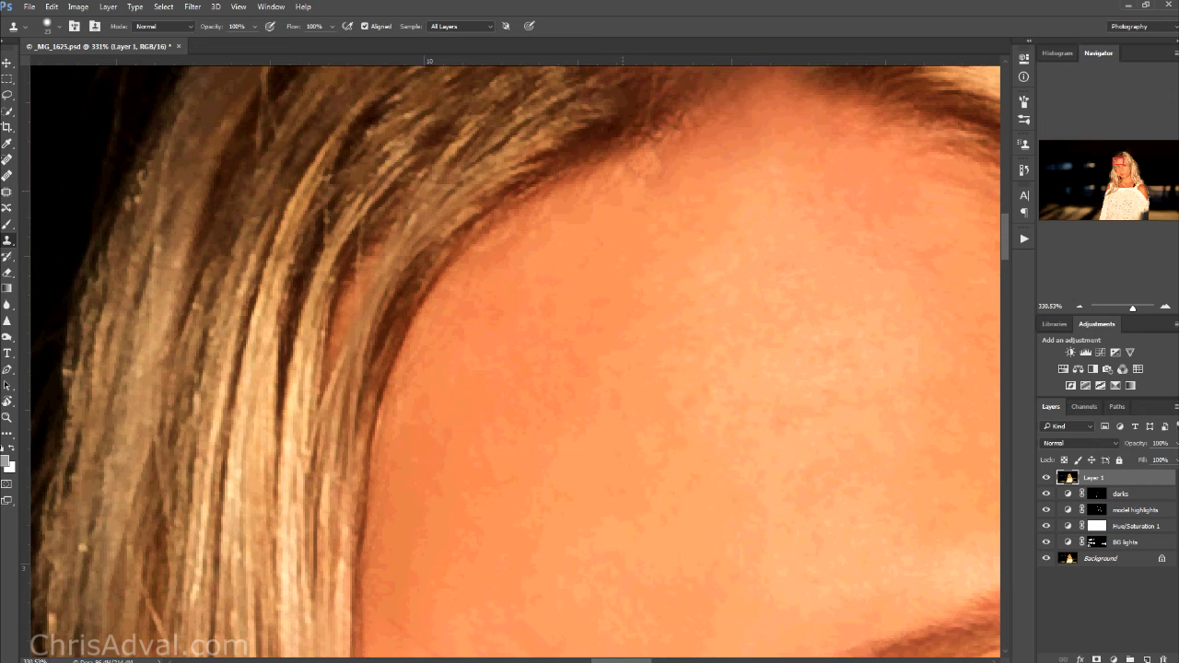
pyautogui.click(652, 164)
pyautogui.hotkey('ctrl', 'z')
# Heal the skin directly below the upper forehead hairline with the Healing Brush, resizing the brush to fit
pyautogui.press('j')
pyautogui.click(670, 176)
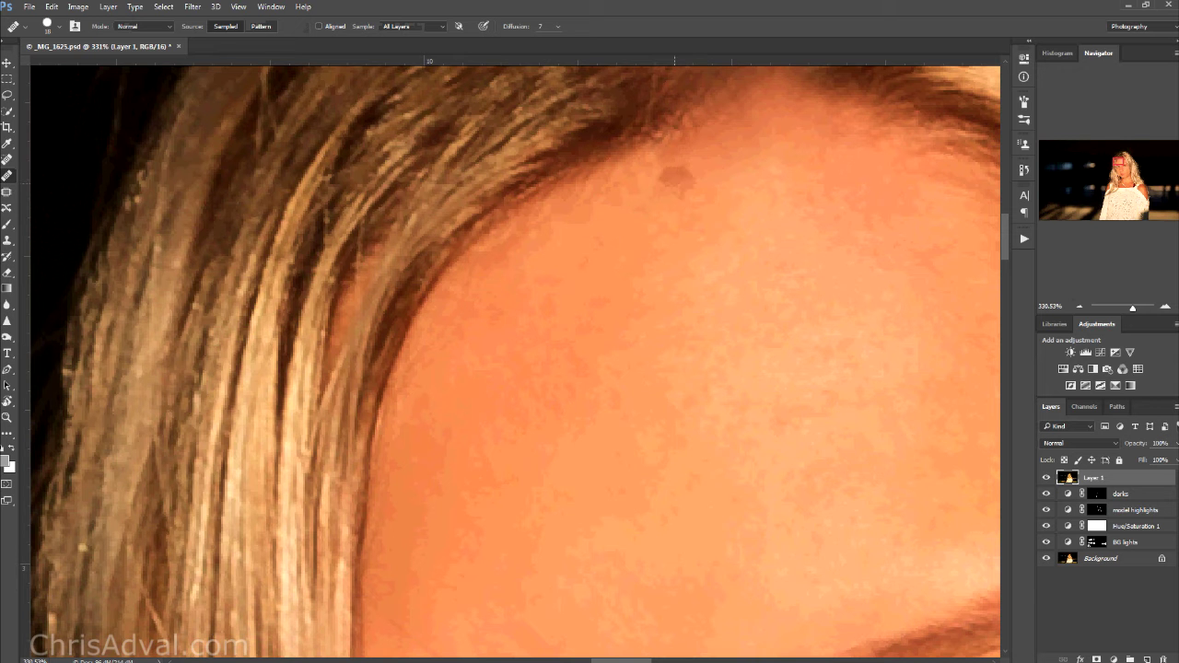
pyautogui.keyDown('alt'); pyautogui.rightClick(703, 140); pyautogui.keyUp('alt')
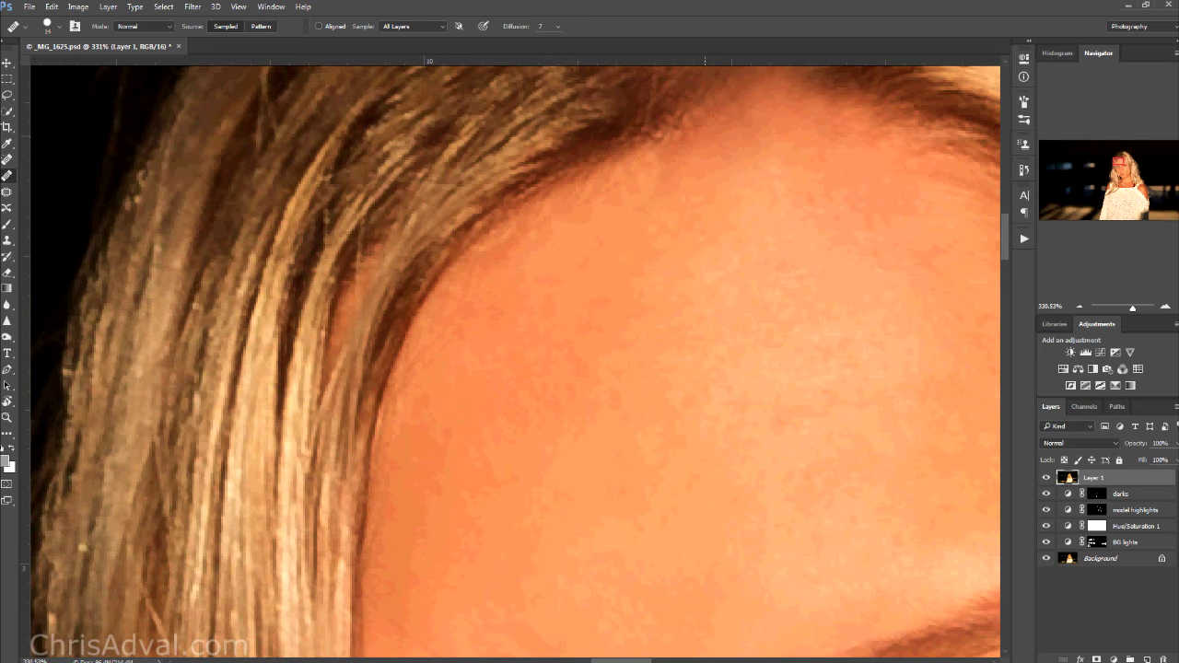
pyautogui.click(680, 131)
pyautogui.click(672, 166)
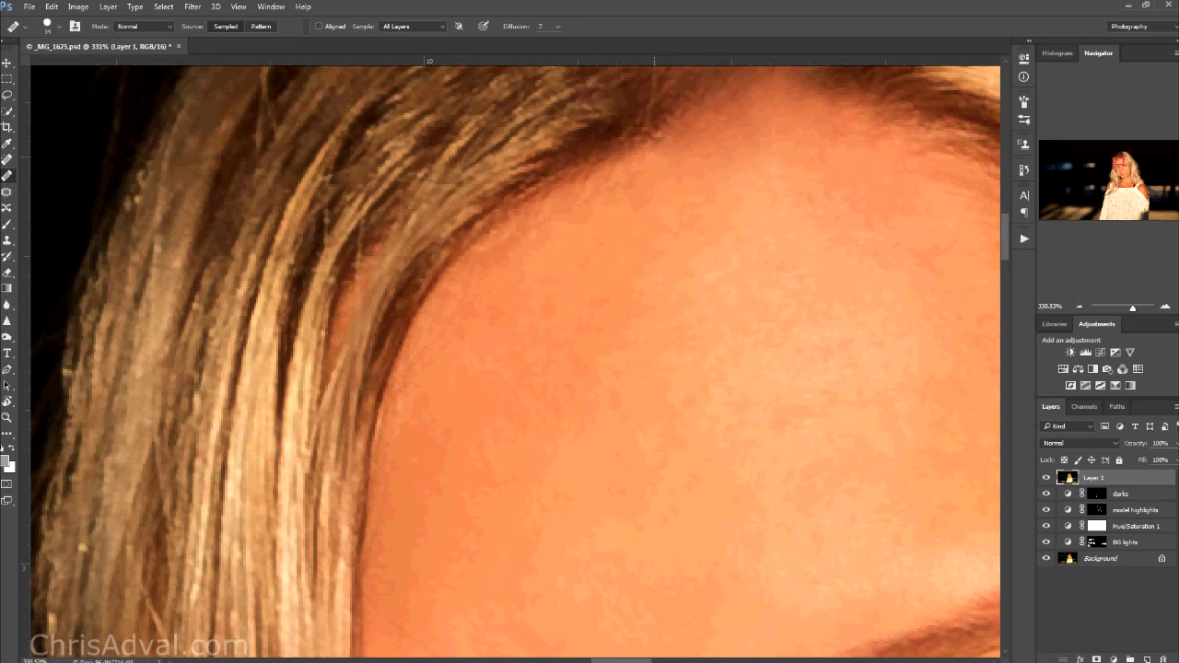
pyautogui.click(666, 150)
# Heal the fine stray hairs and rough skin down the curved left side of the forehead hairline with a small Healing Brush
pyautogui.scroll(2, 616, 213)
pyautogui.moveTo(636, 190); pyautogui.dragTo(621, 189)
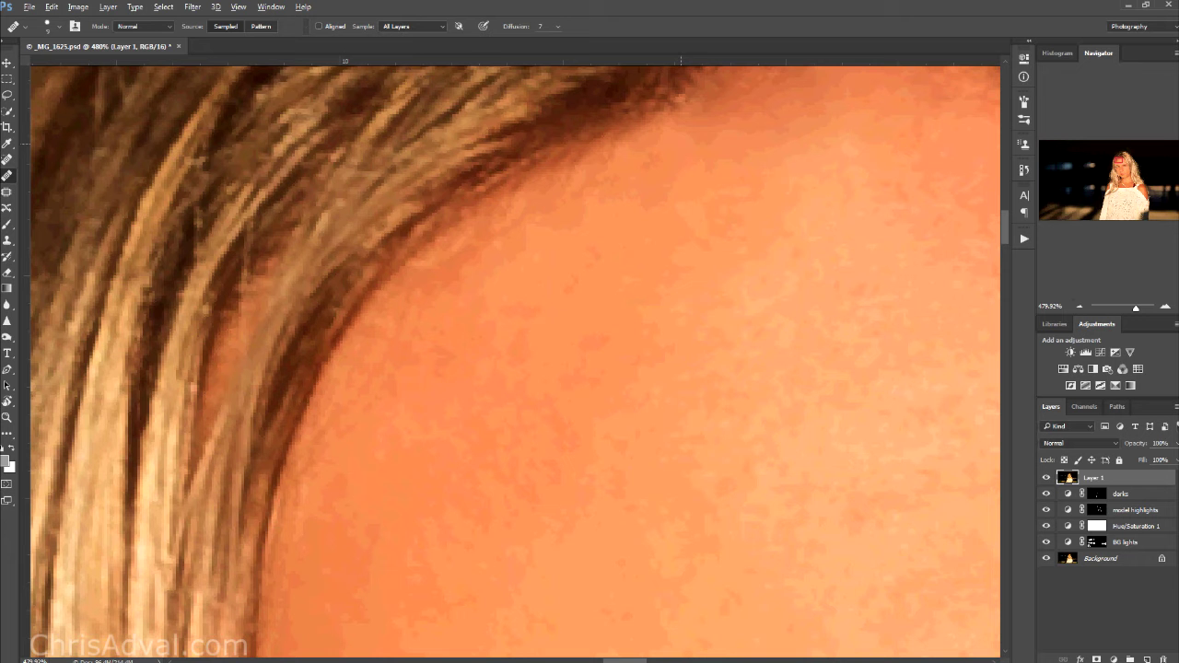
pyautogui.click(675, 132)
pyautogui.click(616, 158)
pyautogui.click(578, 190)
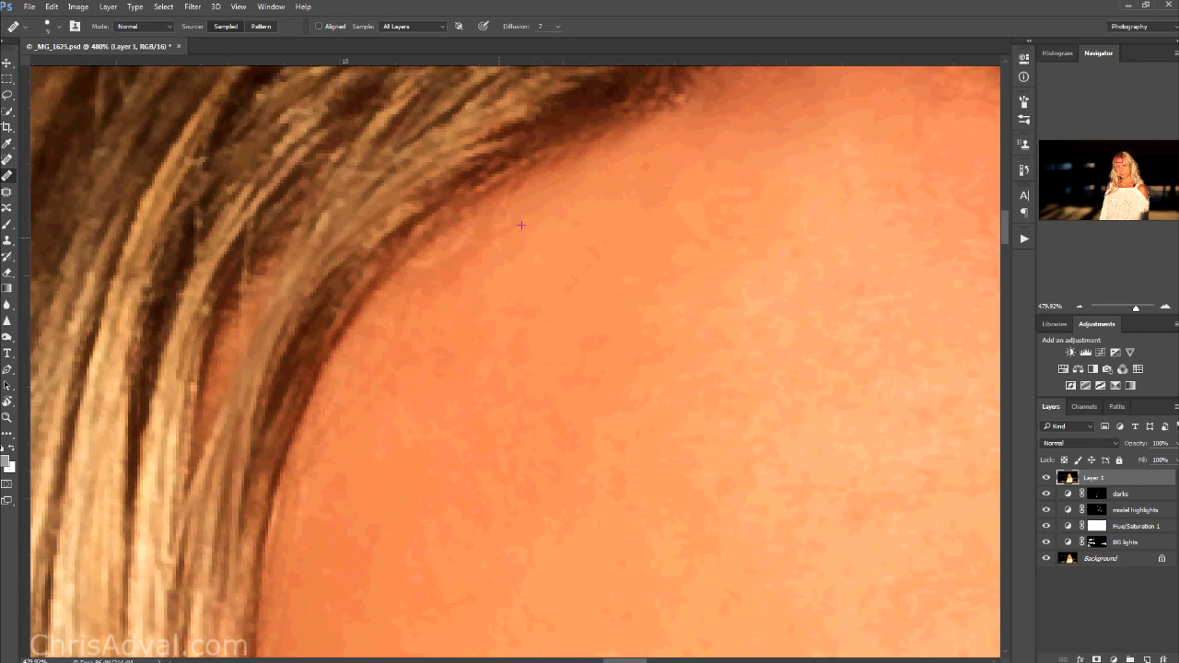
pyautogui.moveTo(468, 254); pyautogui.dragTo(460, 238)
pyautogui.click(466, 254)
pyautogui.click(467, 234)
pyautogui.click(427, 262)
pyautogui.scroll(-3, 448, 295)
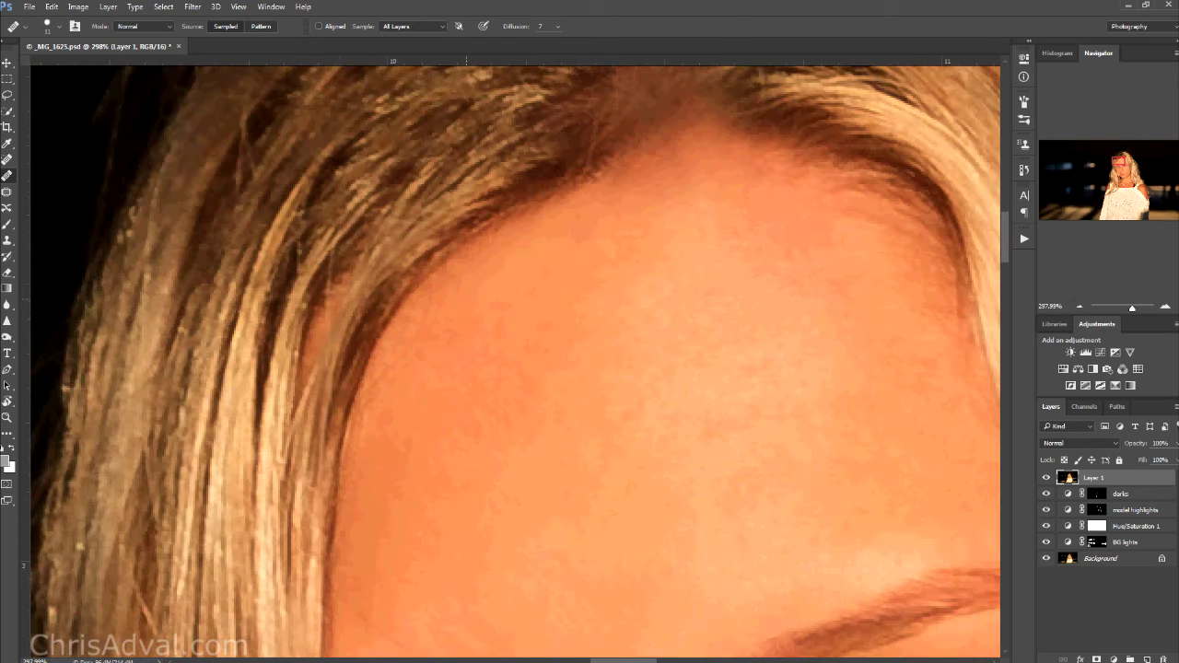
pyautogui.moveTo(486, 296); pyautogui.dragTo(496, 296)
# Inspect the forehead, face, neck, hair strands and sweater neckline for remaining blemishes
pyautogui.moveTo(443, 348); pyautogui.dragTo(618, 220)
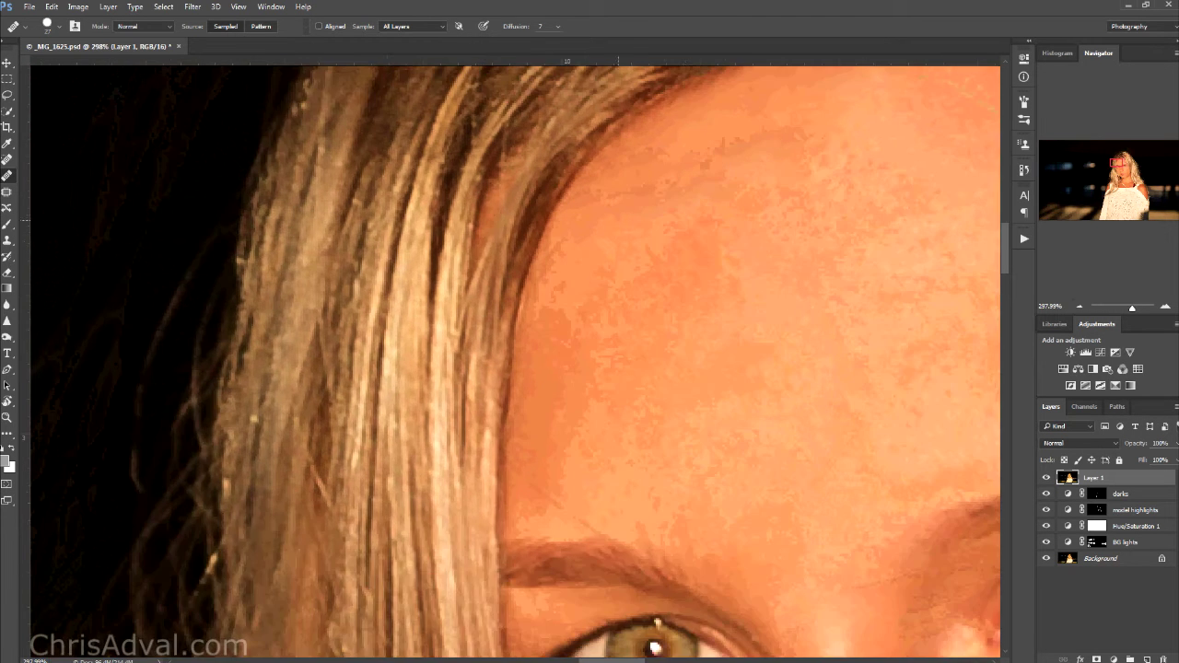
pyautogui.scroll(-3, 627, 226)
pyautogui.moveTo(788, 221); pyautogui.dragTo(561, 263)
pyautogui.scroll(-3, 561, 262)
pyautogui.moveTo(523, 599); pyautogui.dragTo(501, 409)
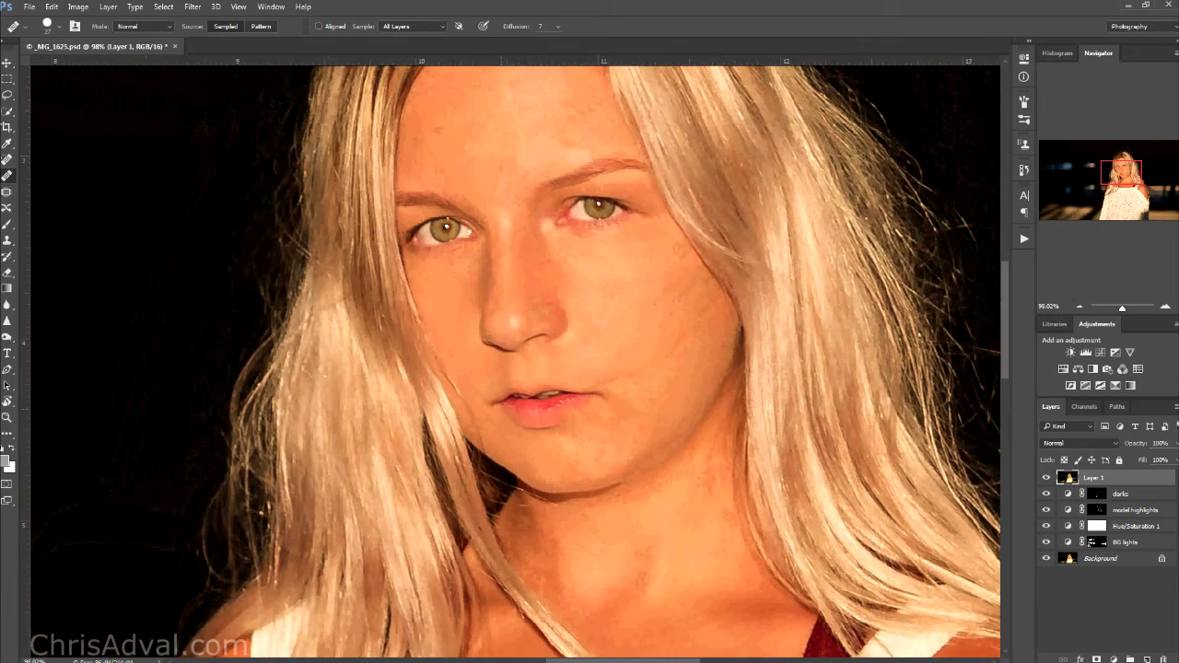
pyautogui.scroll(-5, 516, 405)
pyautogui.scroll(5, 557, 411)
pyautogui.moveTo(548, 465); pyautogui.dragTo(555, 237)
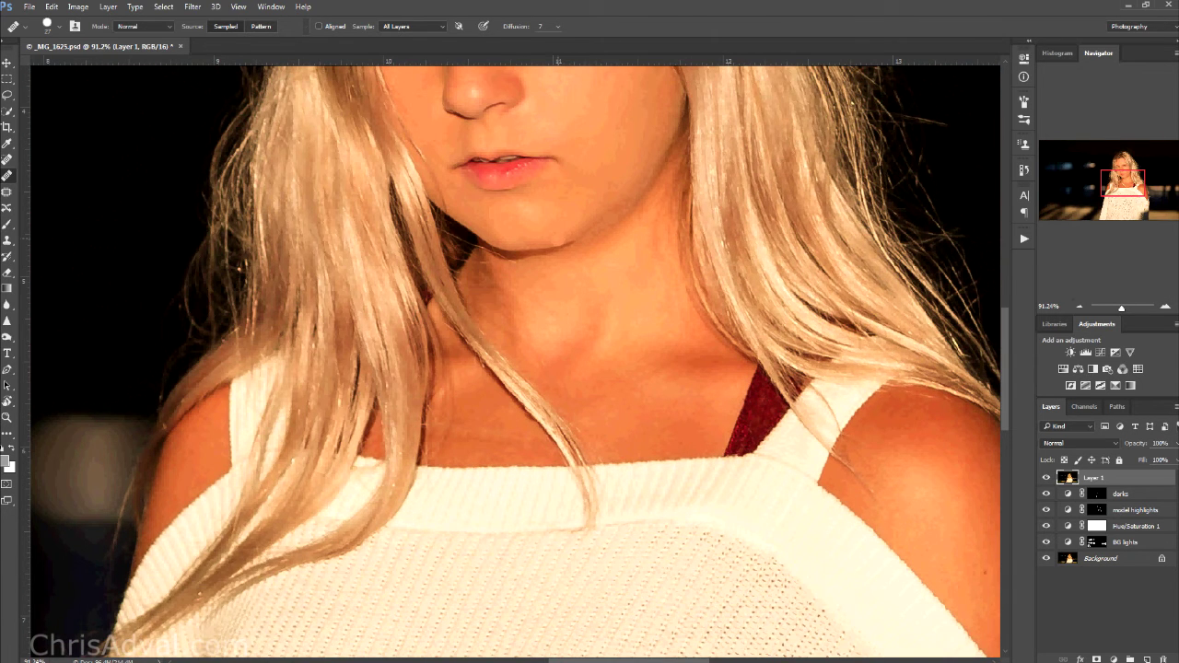
pyautogui.scroll(-3, 402, 339)
pyautogui.scroll(3, 401, 339)
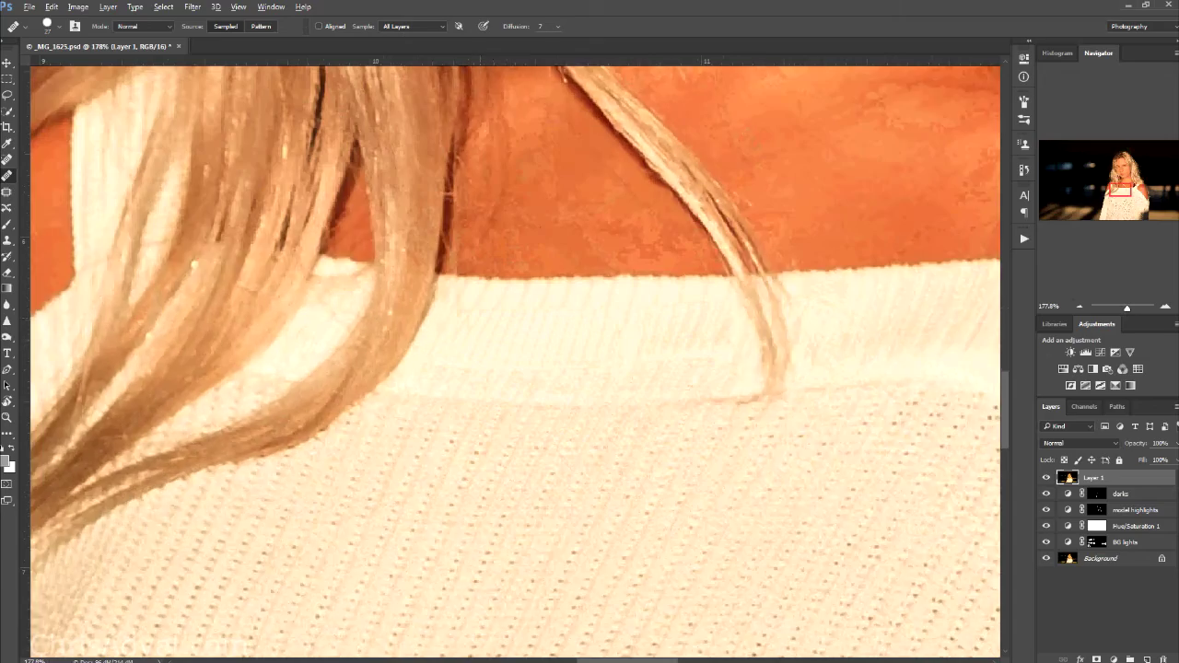
pyautogui.scroll(-4, 515, 287)
pyautogui.moveTo(620, 347); pyautogui.dragTo(507, 662)
pyautogui.moveTo(482, 287); pyautogui.dragTo(609, 321)
# Heal the uneven skin on the cheek to the right of the nose with a larger Healing Brush
pyautogui.scroll(4, 609, 320)
pyautogui.scroll(3, 596, 322)
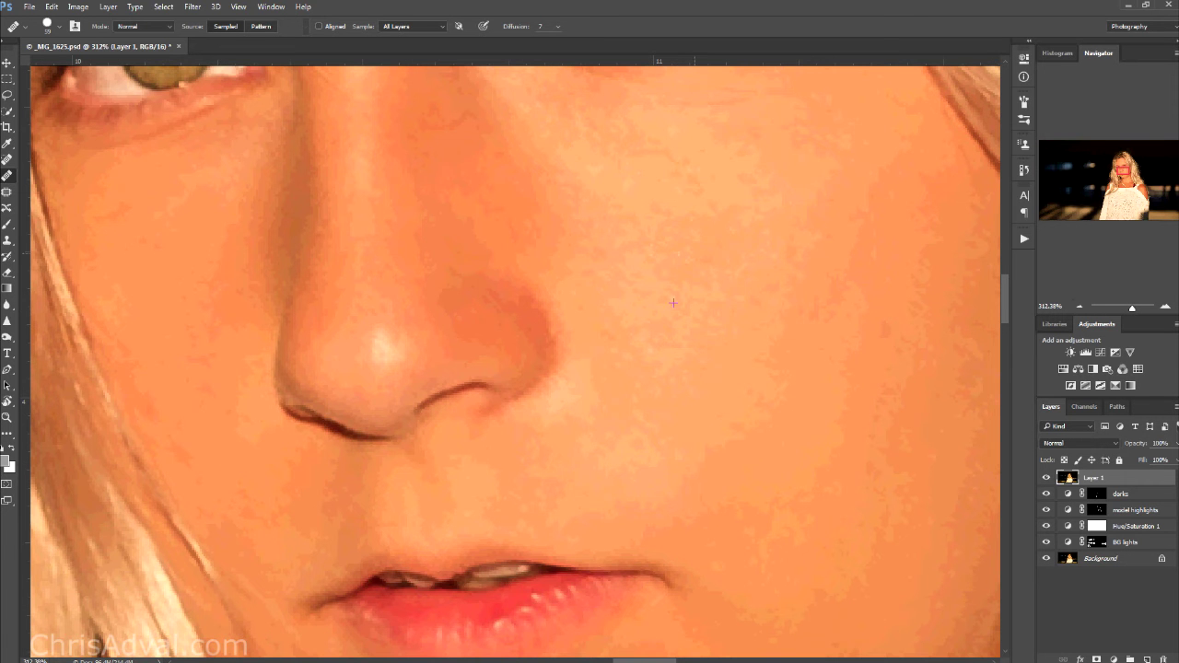
pyautogui.keyDown('alt'); pyautogui.rightClick(675, 253); pyautogui.keyUp('alt')
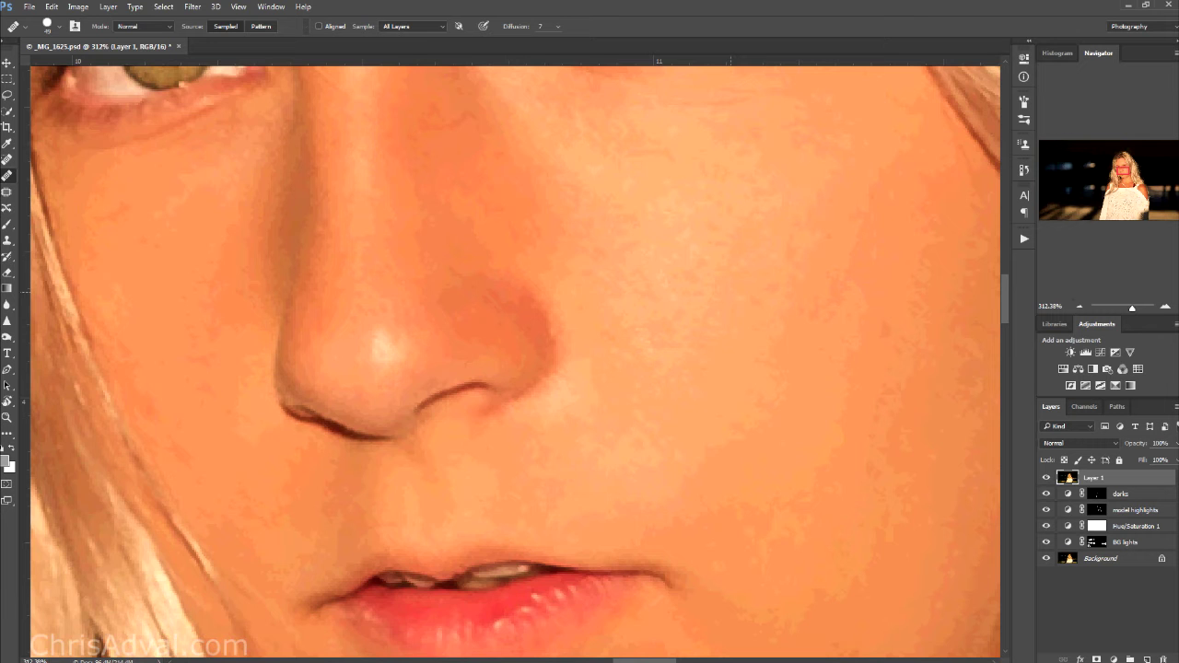
pyautogui.scroll(-5, 723, 297)
pyautogui.scroll(4, 718, 302)
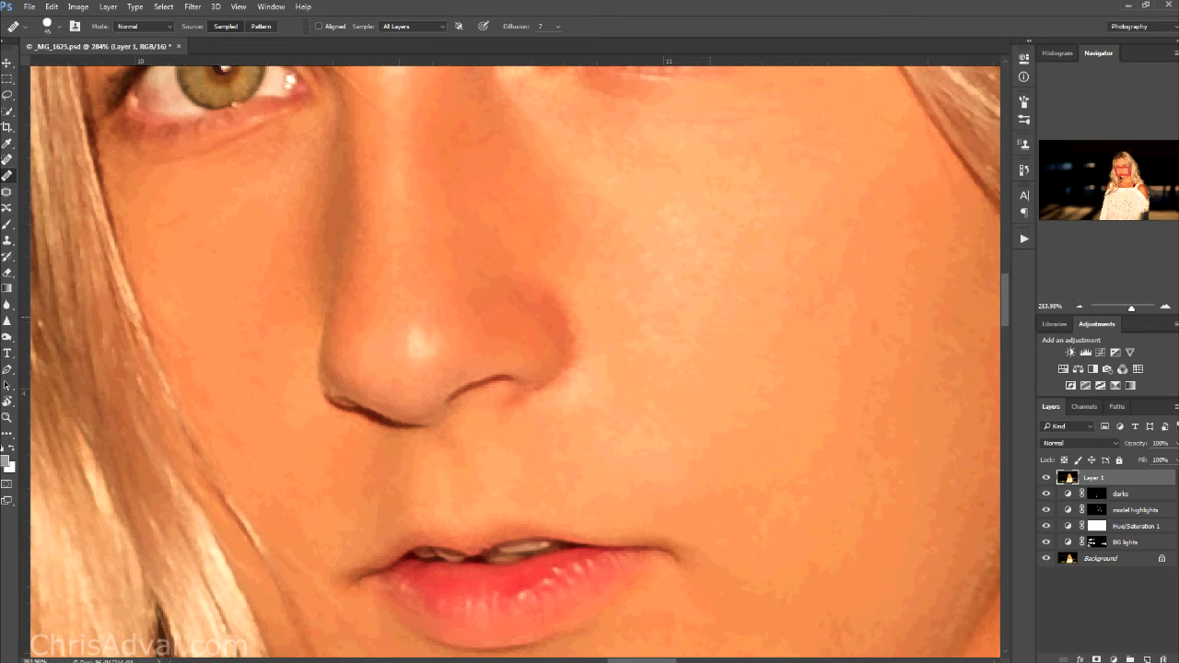
pyautogui.scroll(-6, 653, 336)
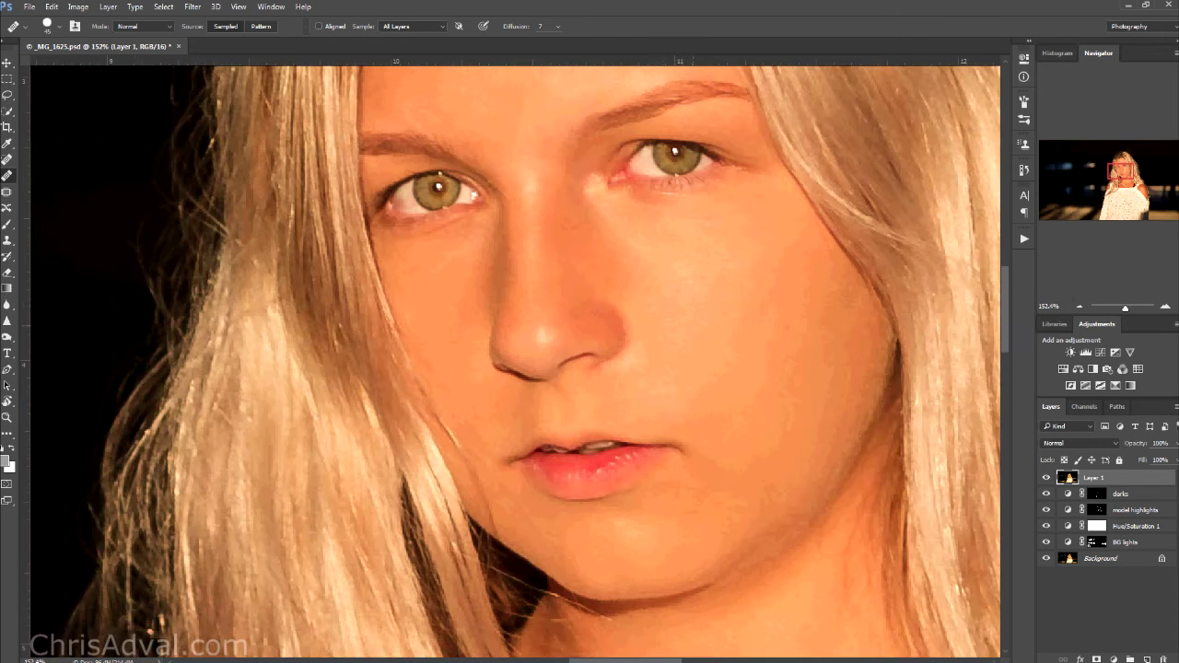
# Heal the skin on the cheek below the left-hand eye with a smaller Healing Brush
pyautogui.scroll(11, 423, 236)
pyautogui.keyDown('alt'); pyautogui.rightClick(540, 232); pyautogui.keyUp('alt')
pyautogui.keyDown('alt'); pyautogui.rightClick(501, 214); pyautogui.keyUp('alt')
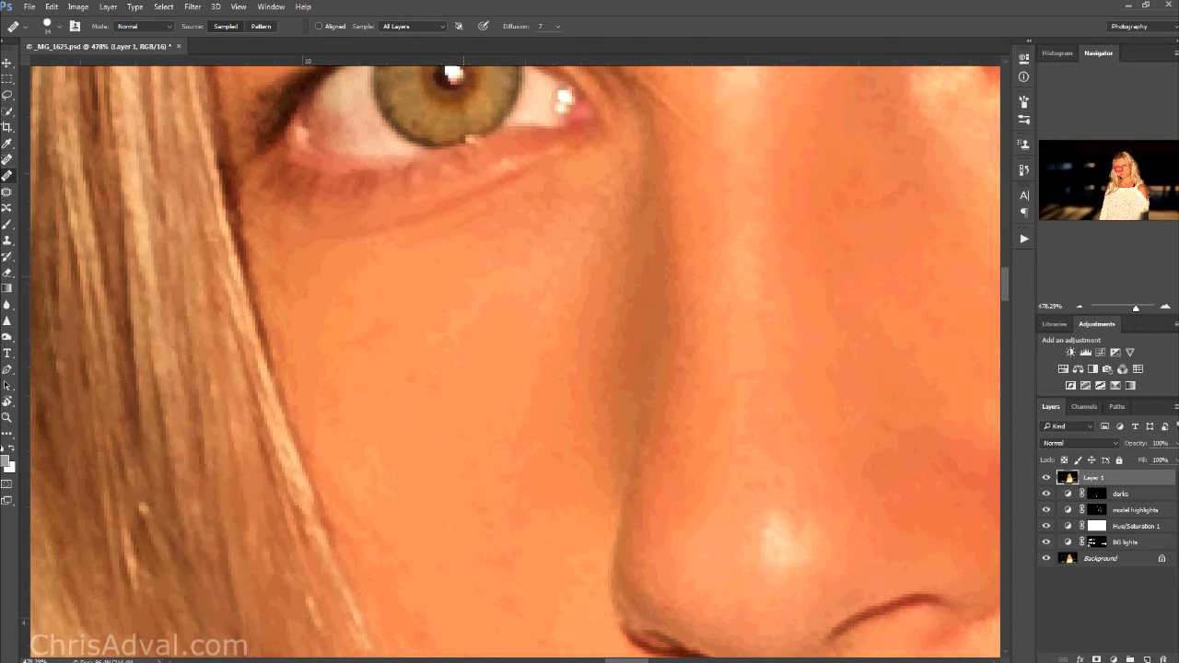
pyautogui.moveTo(448, 304); pyautogui.dragTo(534, 229)
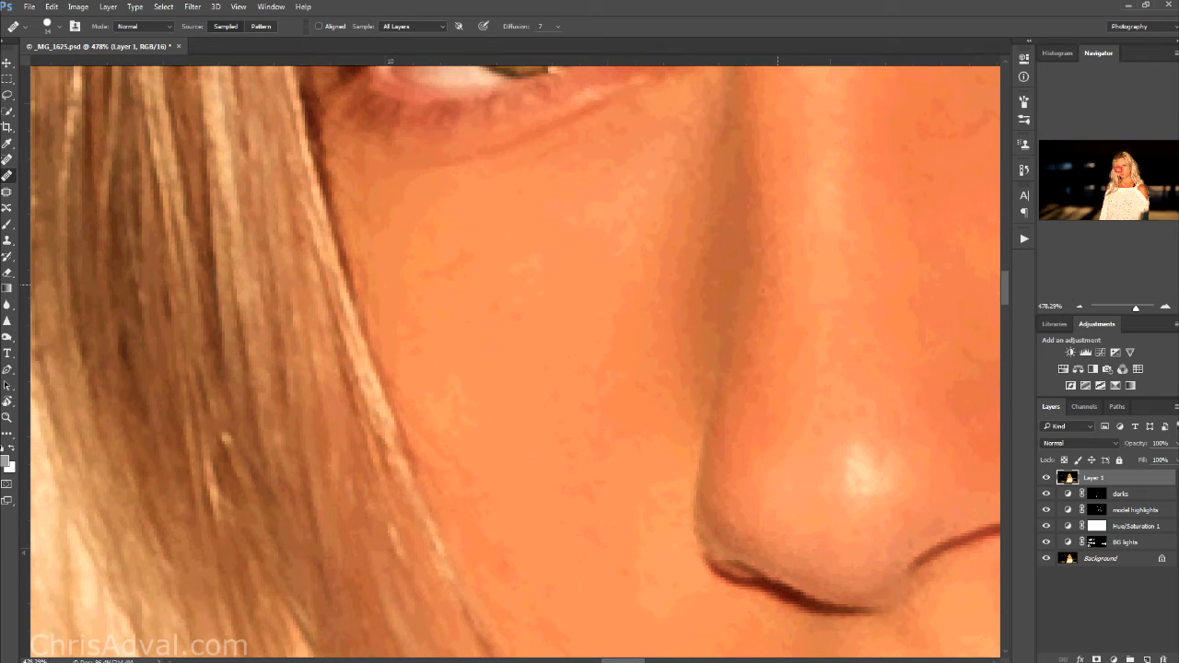
# Compare the portrait before and after retouching by repeatedly hiding and showing Layer 1, leaving it shown
pyautogui.scroll(-5, 807, 331)
pyautogui.moveTo(806, 336); pyautogui.dragTo(545, 536)
pyautogui.scroll(-4, 588, 504)
pyautogui.moveTo(629, 573); pyautogui.dragTo(600, 343)
pyautogui.scroll(10, 713, 345)
pyautogui.scroll(-5, 654, 368)
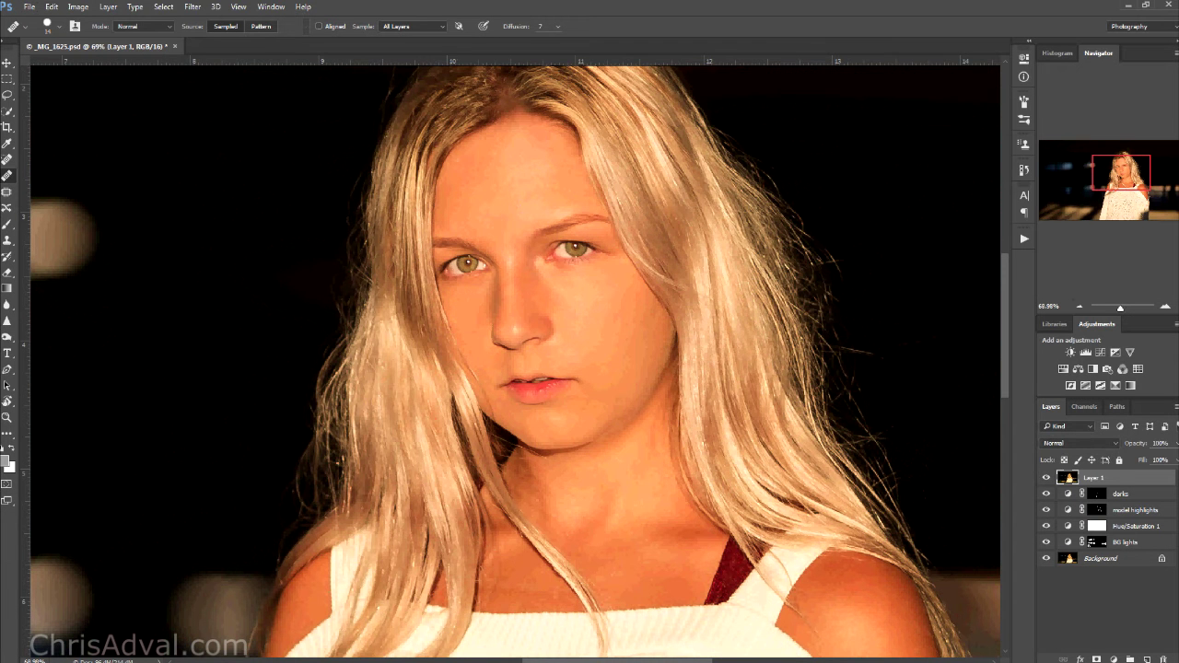
pyautogui.click(1046, 478)
pyautogui.click(1046, 478)
pyautogui.click(1046, 478)
pyautogui.click(1046, 478)
pyautogui.click(1046, 478)
pyautogui.click(1046, 478)
pyautogui.click(1046, 478)
pyautogui.click(1047, 478)
# Heal the skin on the chest between the loose hair strand and the red strap with an enlarged Healing Brush
pyautogui.scroll(8, 596, 611)
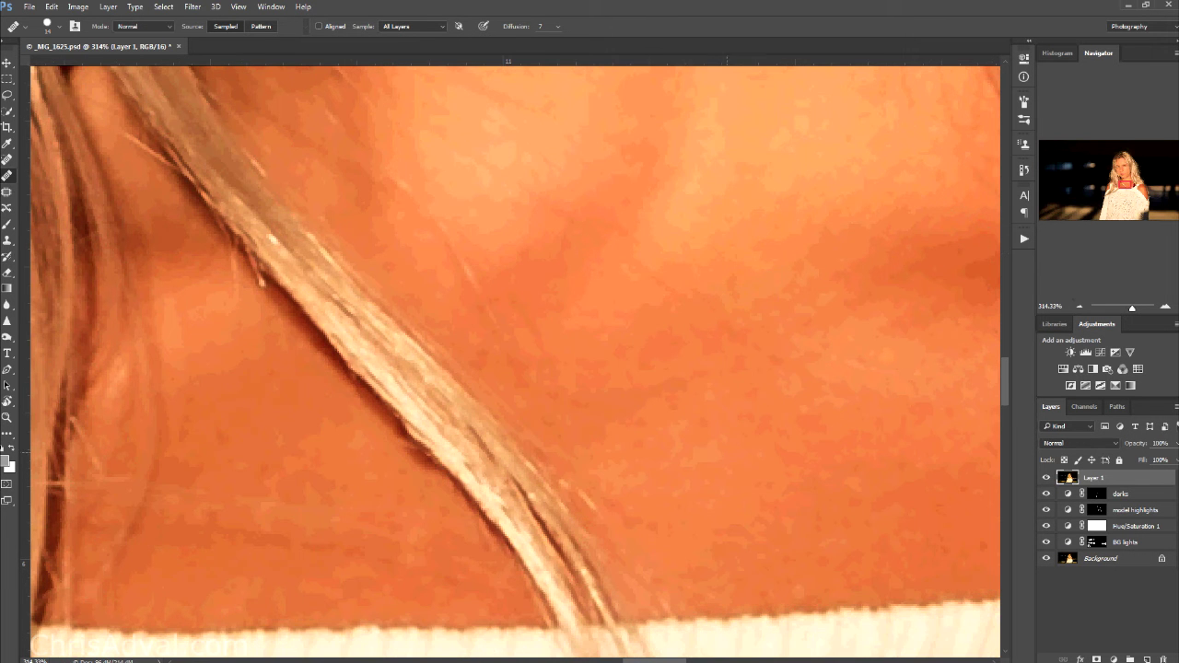
pyautogui.moveTo(747, 332)
pyautogui.mouseDown()
pyautogui.moveTo(653, 423)
pyautogui.moveTo(701, 377)
pyautogui.mouseUp()
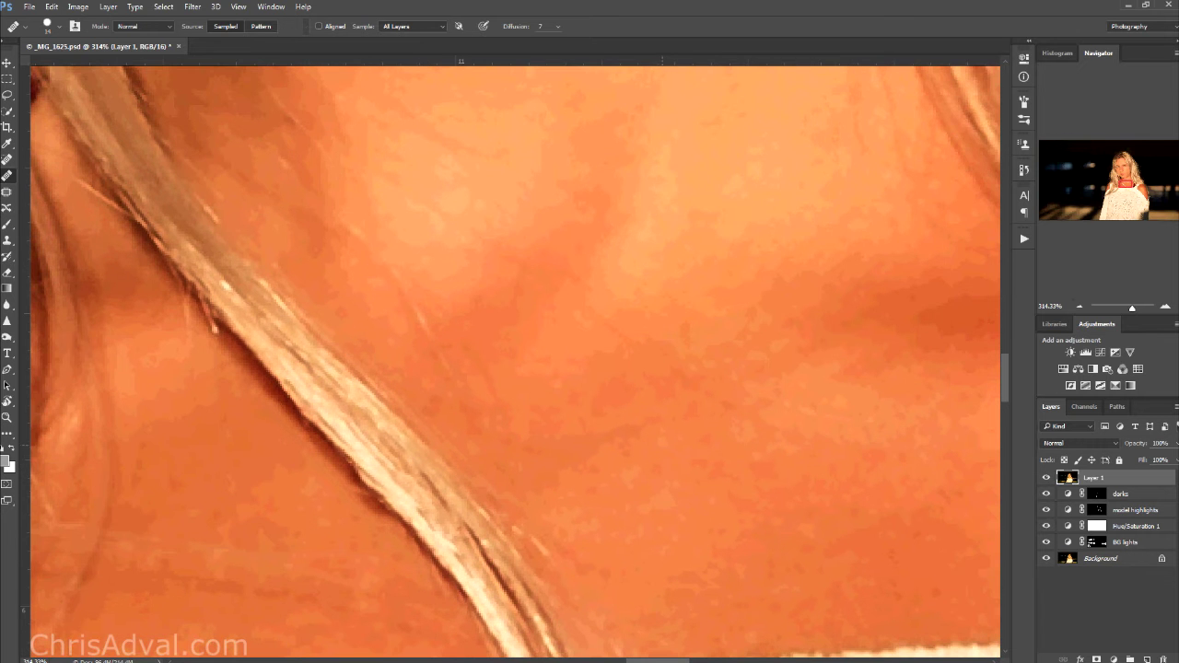
pyautogui.hscroll(3, 513, 359)
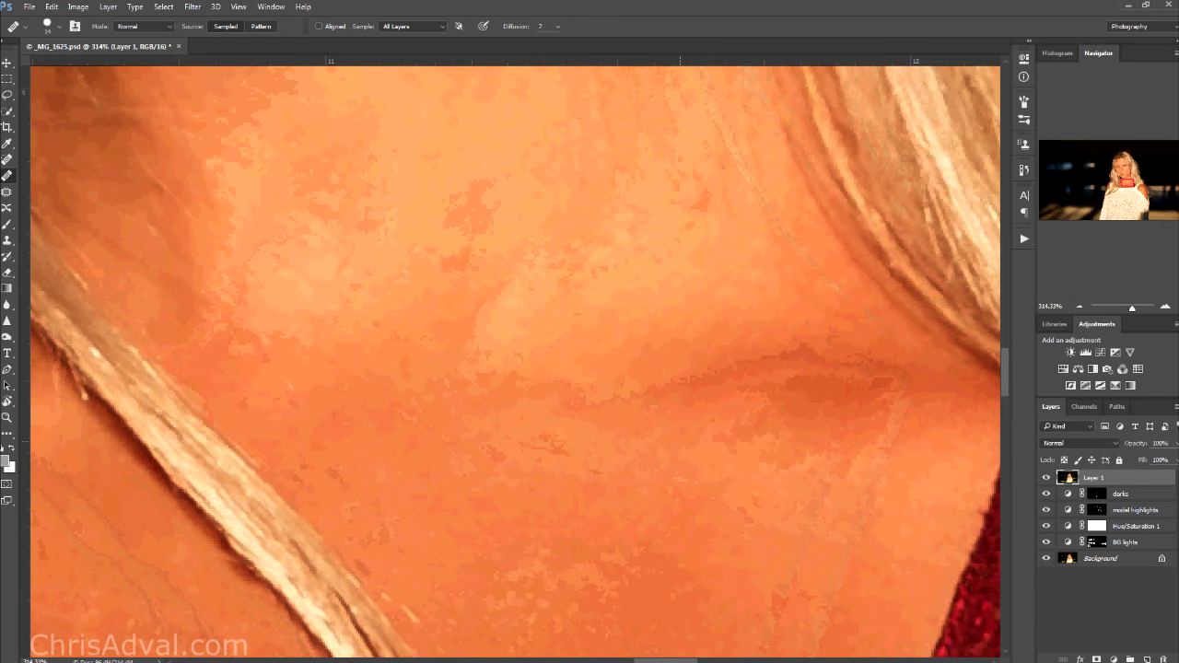
pyautogui.moveTo(730, 555); pyautogui.dragTo(566, 382)
pyautogui.press(']')
pyautogui.press(']')
pyautogui.press(']')
pyautogui.press(']')
pyautogui.press(']')
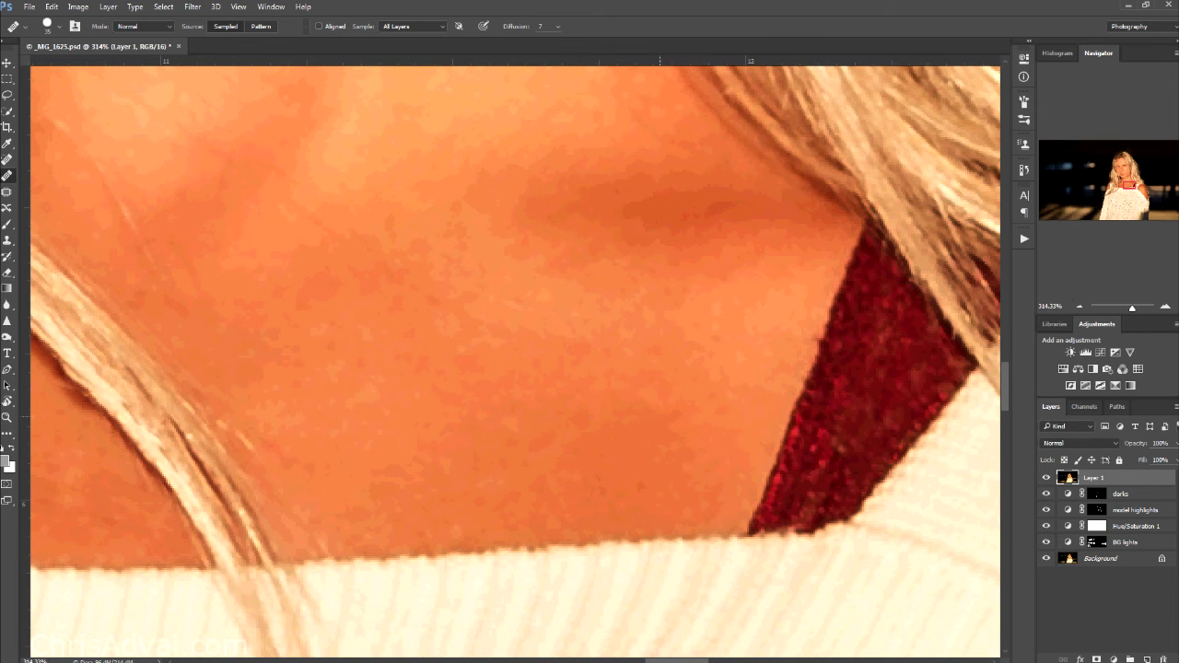
pyautogui.scroll(-5, 515, 480)
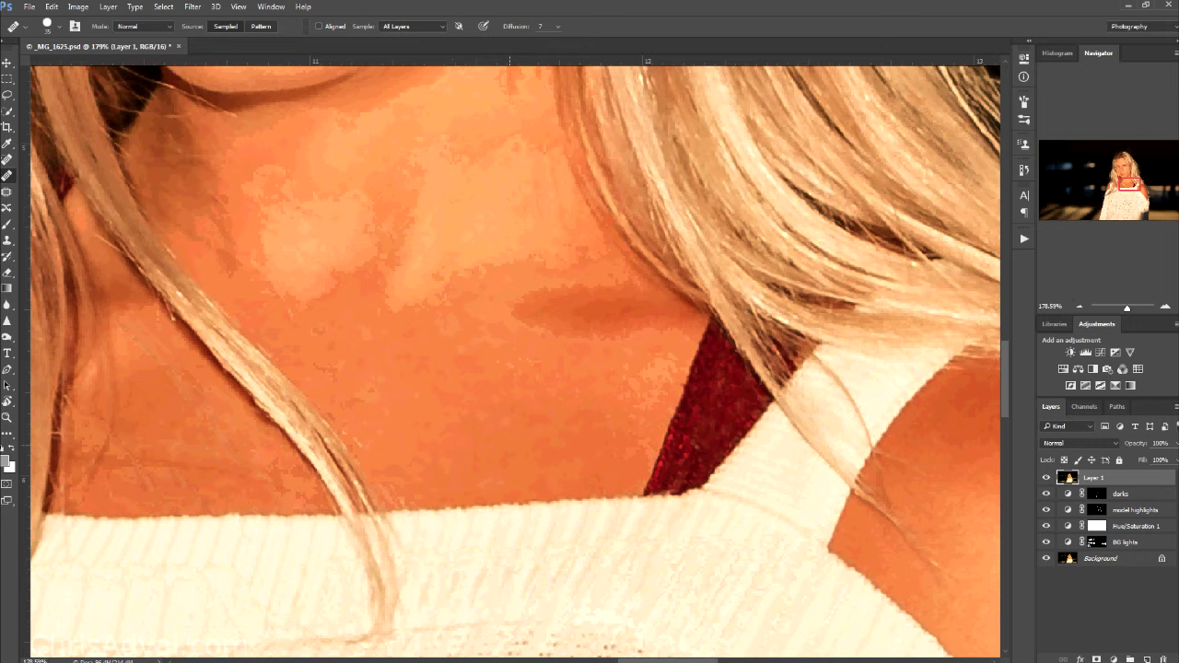
pyautogui.scroll(4, 502, 460)
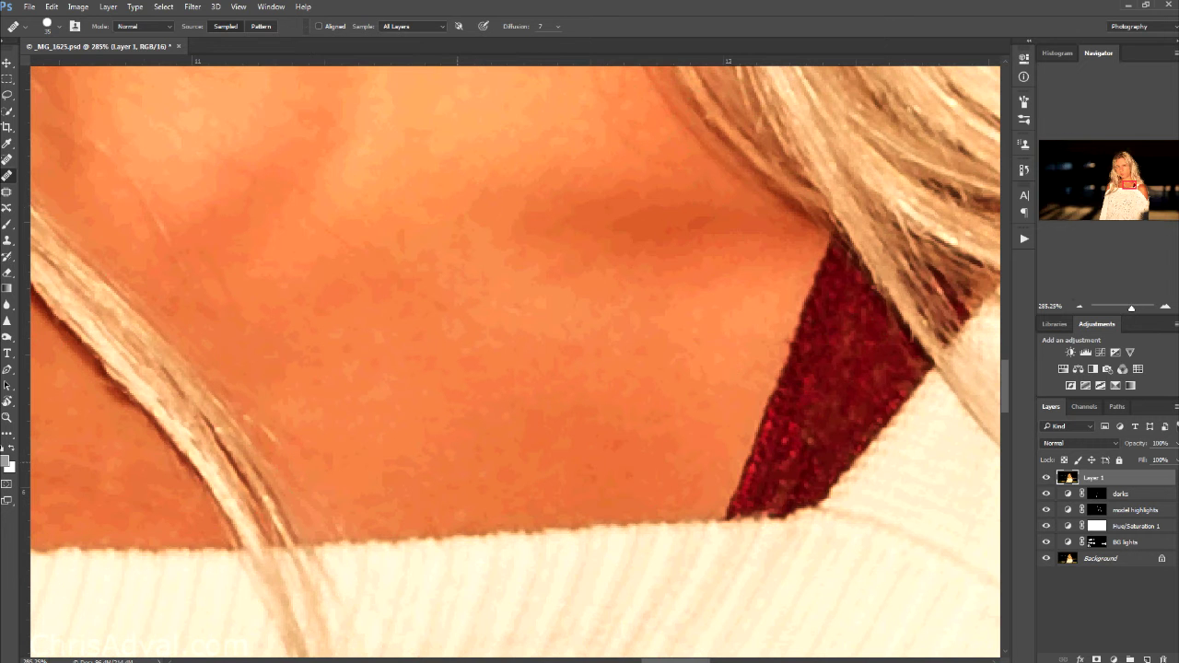
pyautogui.scroll(-2, 516, 359)
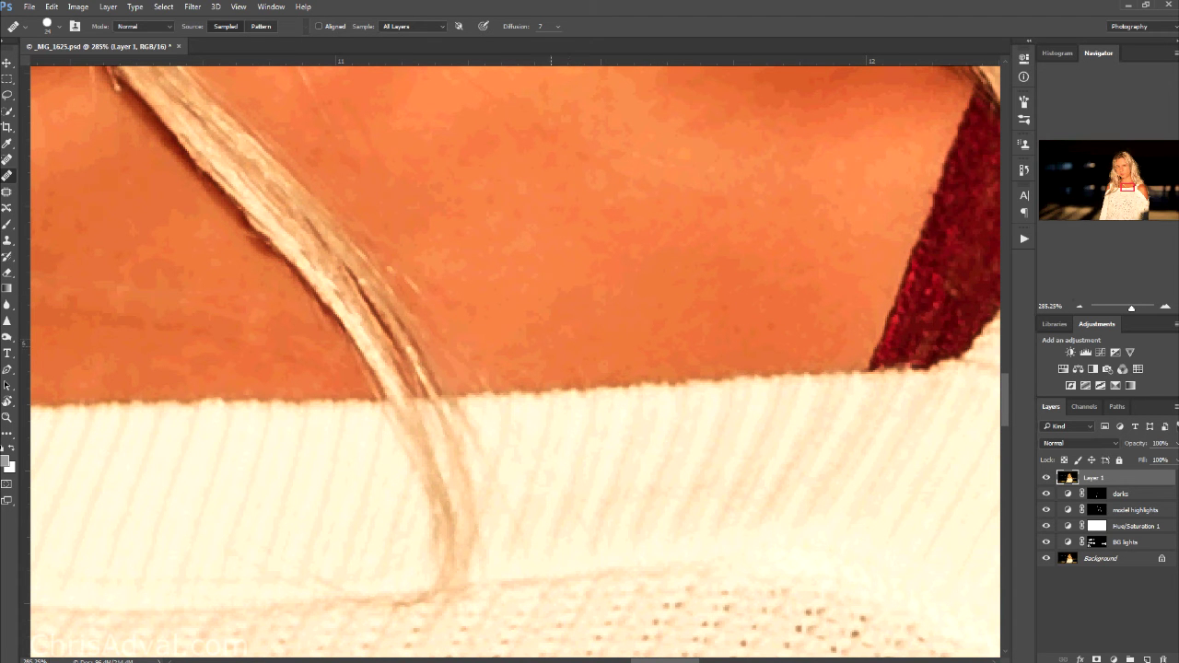
# Resample clean skin and heal the finer marks below the collarbone and on the neck, reducing the Healing Brush size
pyautogui.press(']')
pyautogui.press(']')
pyautogui.press(']')
pyautogui.moveTo(703, 275); pyautogui.dragTo(649, 403)
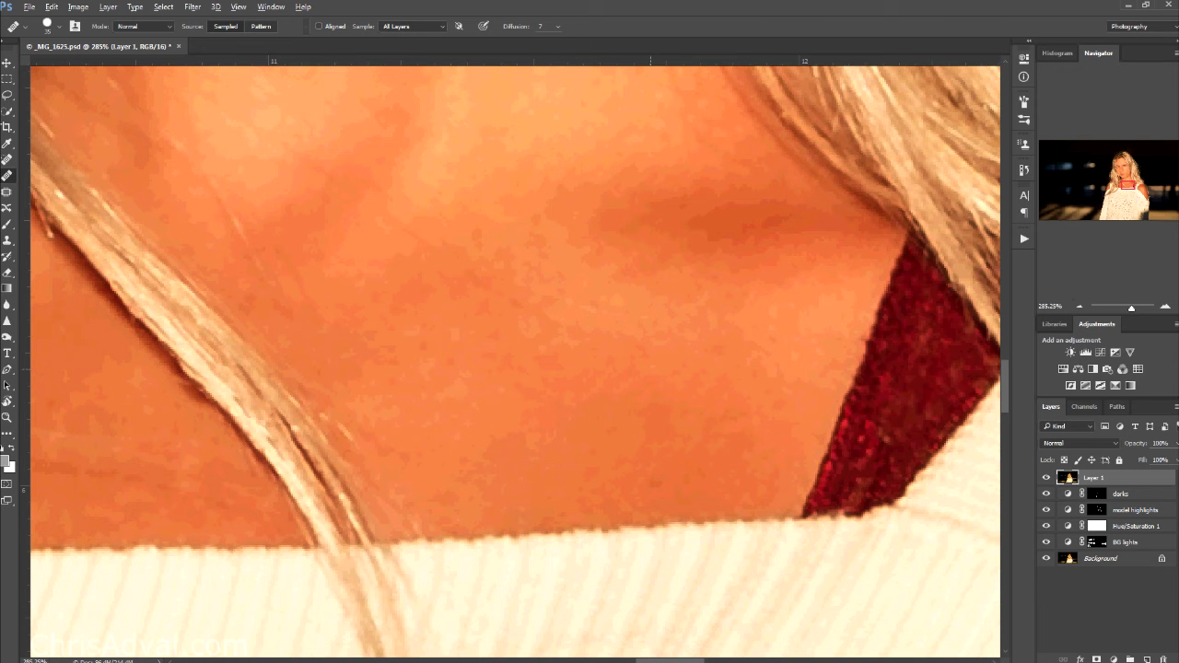
pyautogui.moveTo(786, 285); pyautogui.dragTo(767, 285)
pyautogui.keyDown('alt'); pyautogui.click(781, 263); pyautogui.keyUp('alt')
pyautogui.click(816, 263)
pyautogui.scroll(2, 607, 244)
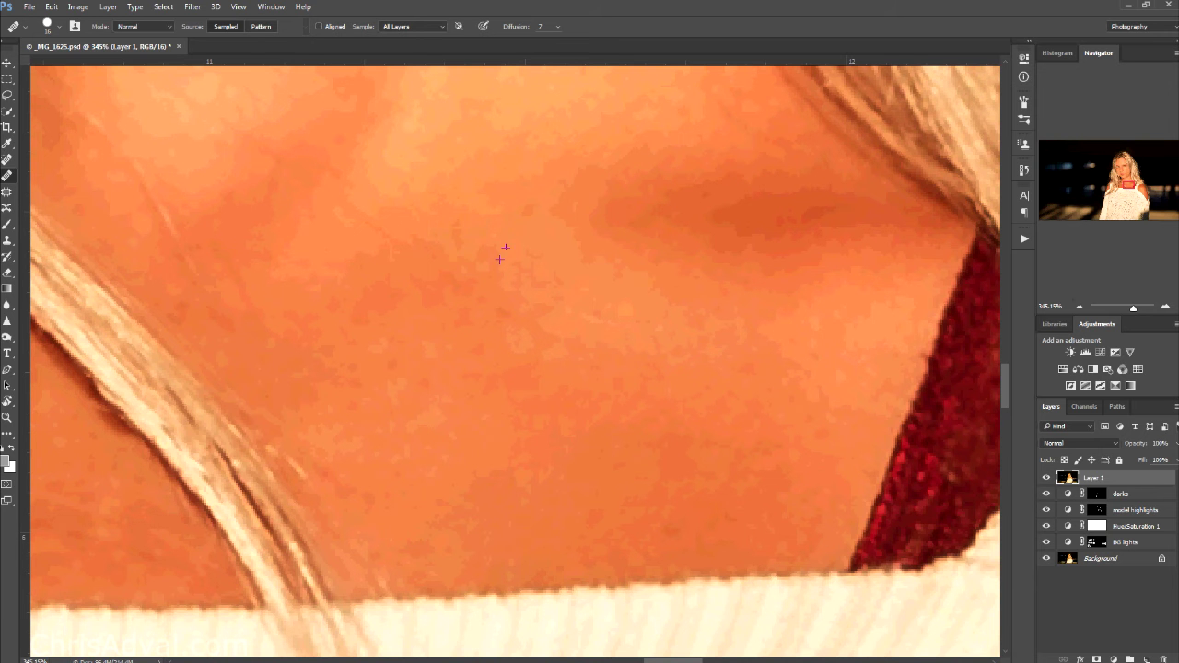
pyautogui.moveTo(491, 241)
pyautogui.mouseDown()
pyautogui.moveTo(562, 313)
pyautogui.moveTo(579, 448)
pyautogui.mouseUp()
pyautogui.click(579, 449)
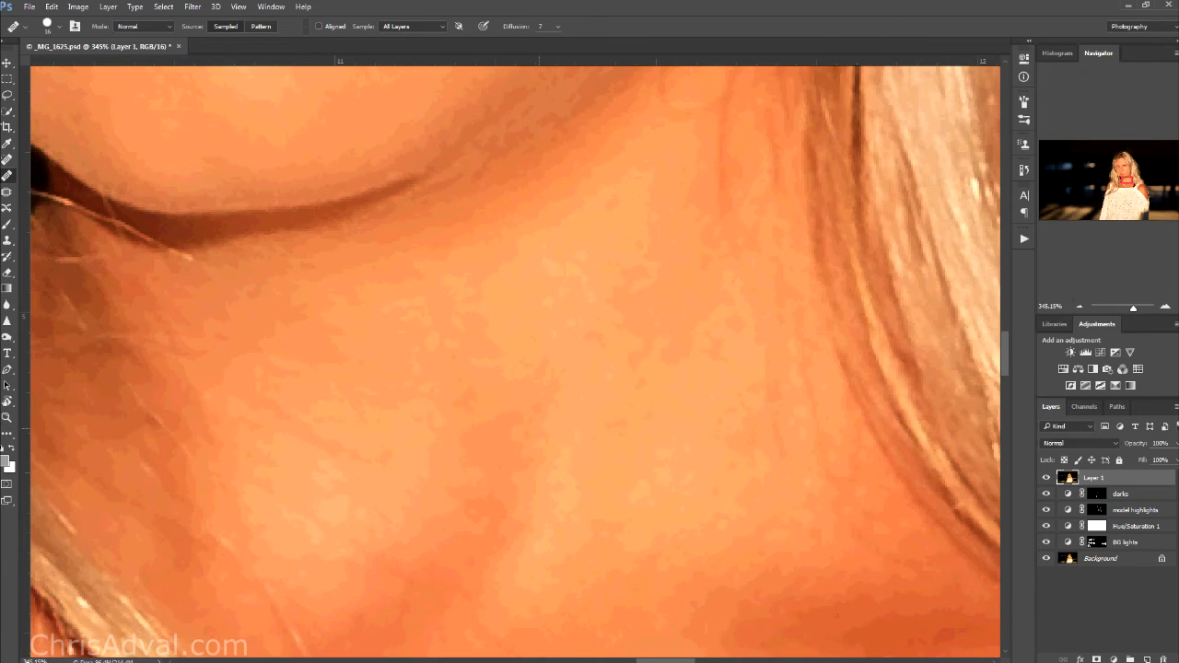
# Switch to the Spot Healing Brush and examine the flyaway hairs along the right side and top of the head
pyautogui.scroll(-6, 551, 388)
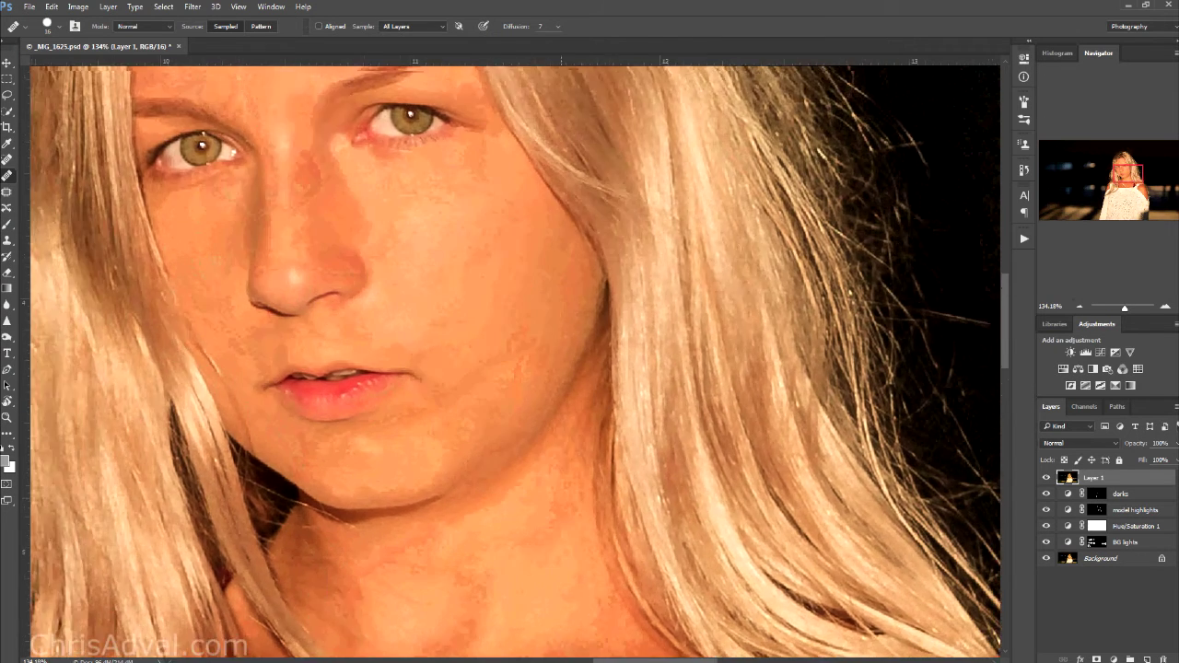
pyautogui.moveTo(561, 336); pyautogui.dragTo(283, 294)
pyautogui.scroll(5, 284, 294)
pyautogui.press('j')
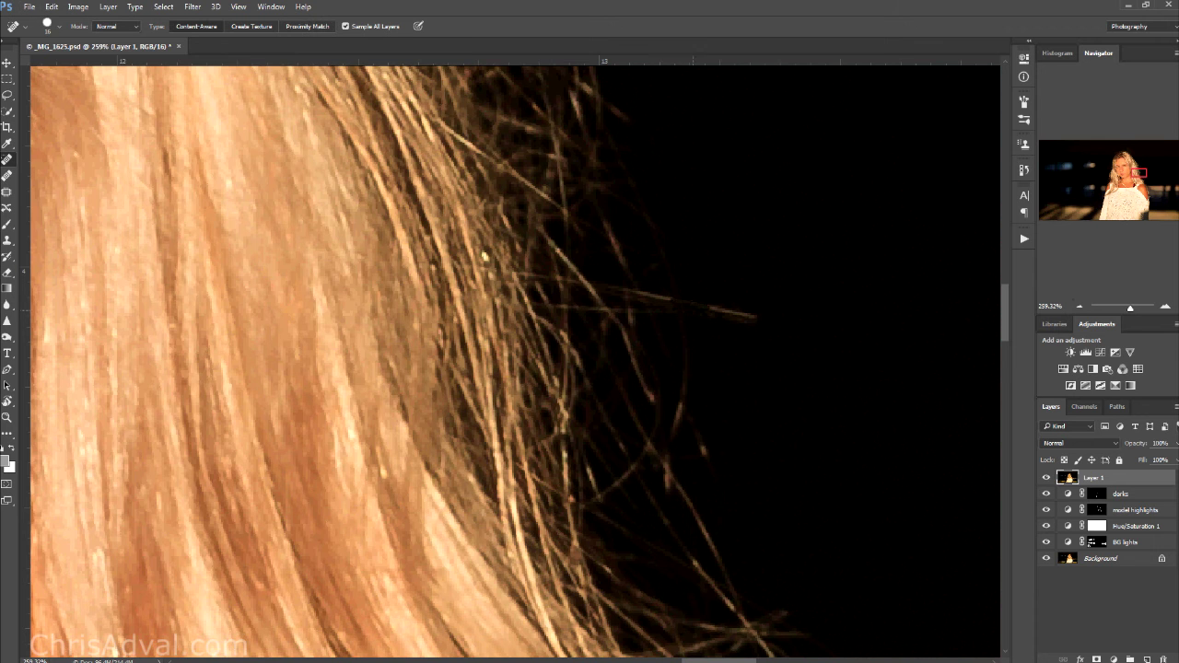
pyautogui.scroll(-6, 685, 305)
pyautogui.moveTo(762, 345); pyautogui.dragTo(909, 497)
pyautogui.moveTo(411, 81); pyautogui.dragTo(440, 274)
pyautogui.scroll(3, 440, 275)
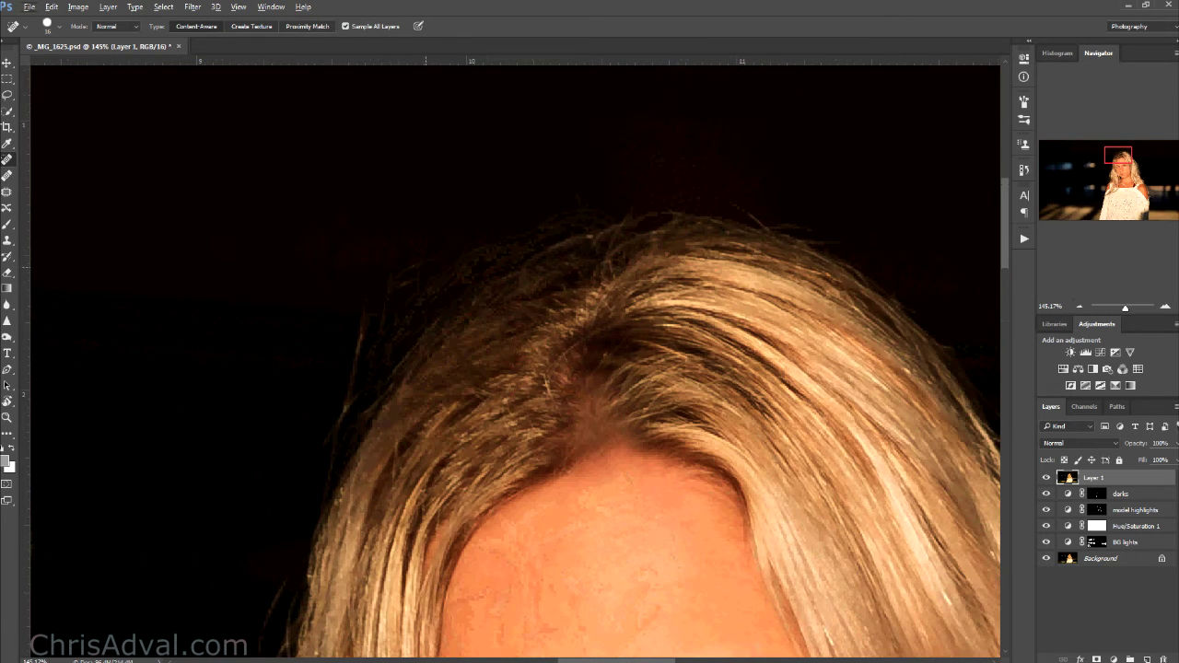
# Remove the flyaway hairs above the crown and along the left edge of the head with the Spot Healing Brush
pyautogui.scroll(1, 376, 145)
pyautogui.moveTo(366, 315)
pyautogui.mouseDown()
pyautogui.moveTo(353, 381)
pyautogui.moveTo(397, 260)
pyautogui.mouseUp()
pyautogui.moveTo(483, 140); pyautogui.dragTo(378, 271)
pyautogui.moveTo(681, 175); pyautogui.dragTo(477, 302)
pyautogui.moveTo(493, 242); pyautogui.dragTo(290, 159)
pyautogui.moveTo(39, 603)
pyautogui.mouseDown()
pyautogui.moveTo(221, 417)
pyautogui.moveTo(482, 265)
pyautogui.moveTo(686, 88)
pyautogui.mouseUp()
pyautogui.moveTo(335, 512); pyautogui.dragTo(426, 363)
# Paint out the stray hairs beside the hair on the left and over the blurred light next to the bare shoulder
pyautogui.scroll(-6, 516, 360)
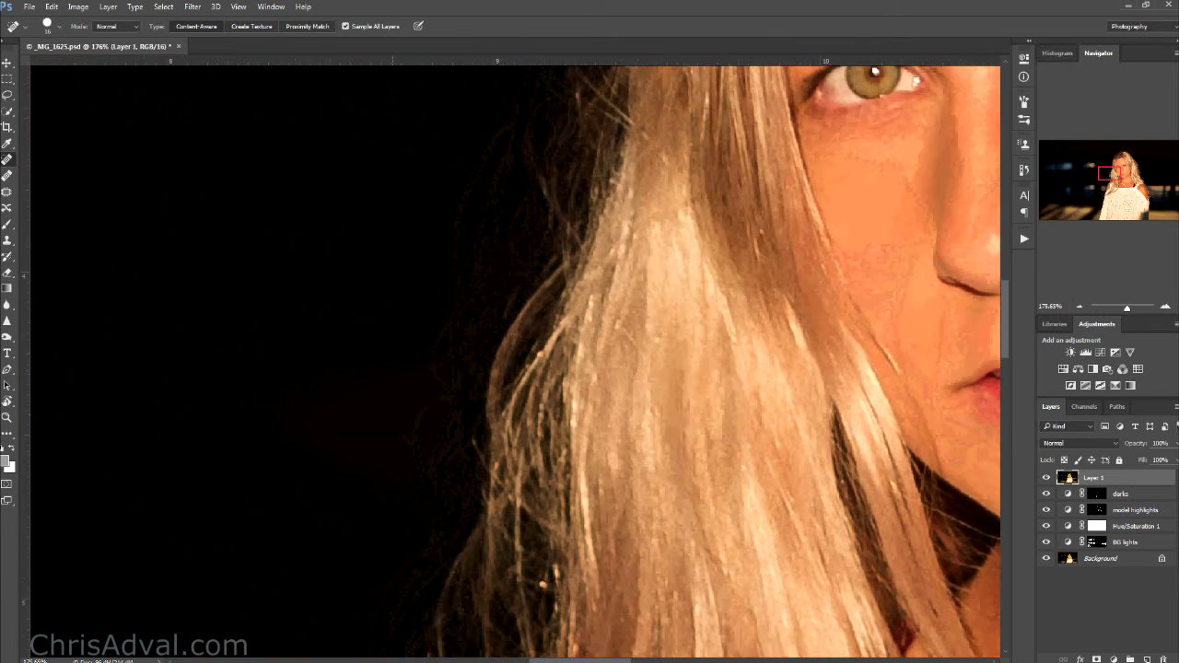
pyautogui.hscroll(-2, 515, 359)
pyautogui.scroll(-3, 516, 360)
pyautogui.scroll(3, 516, 359)
pyautogui.scroll(-3, 516, 359)
pyautogui.hscroll(1, 515, 359)
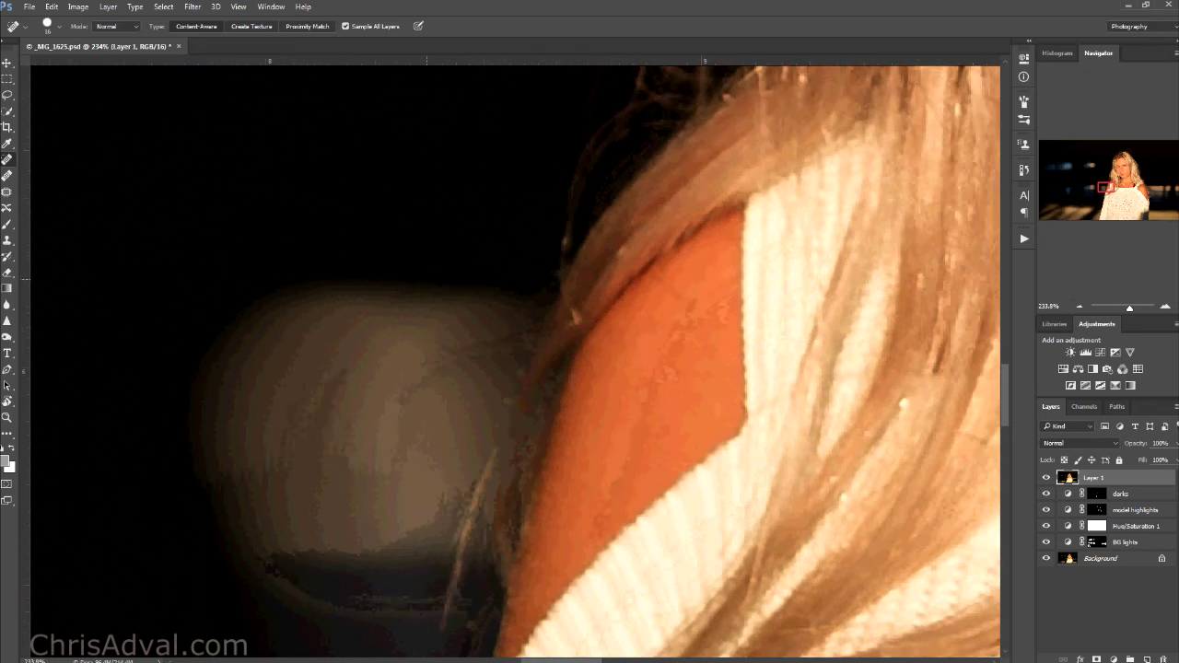
pyautogui.scroll(-2, 516, 359)
pyautogui.hscroll(-2, 516, 359)
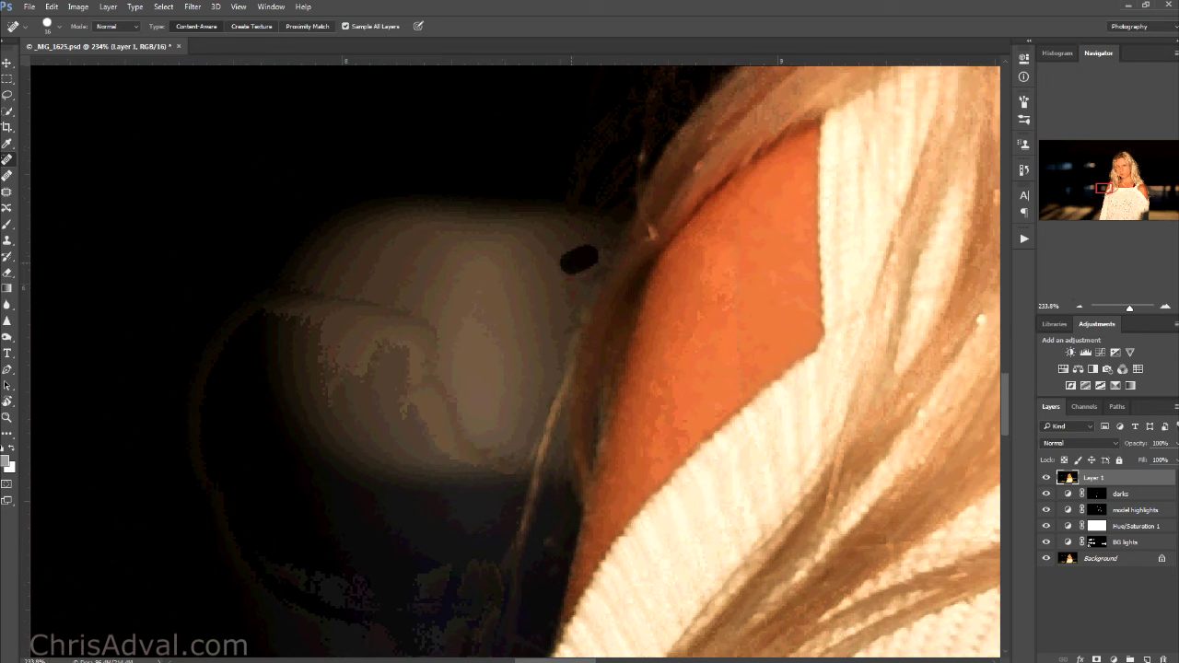
# Heal the loose strand below the shoulder and the stray hair ends sticking out over the dark background beside the sleeve
pyautogui.scroll(-6, 571, 279)
pyautogui.hscroll(-4, 571, 279)
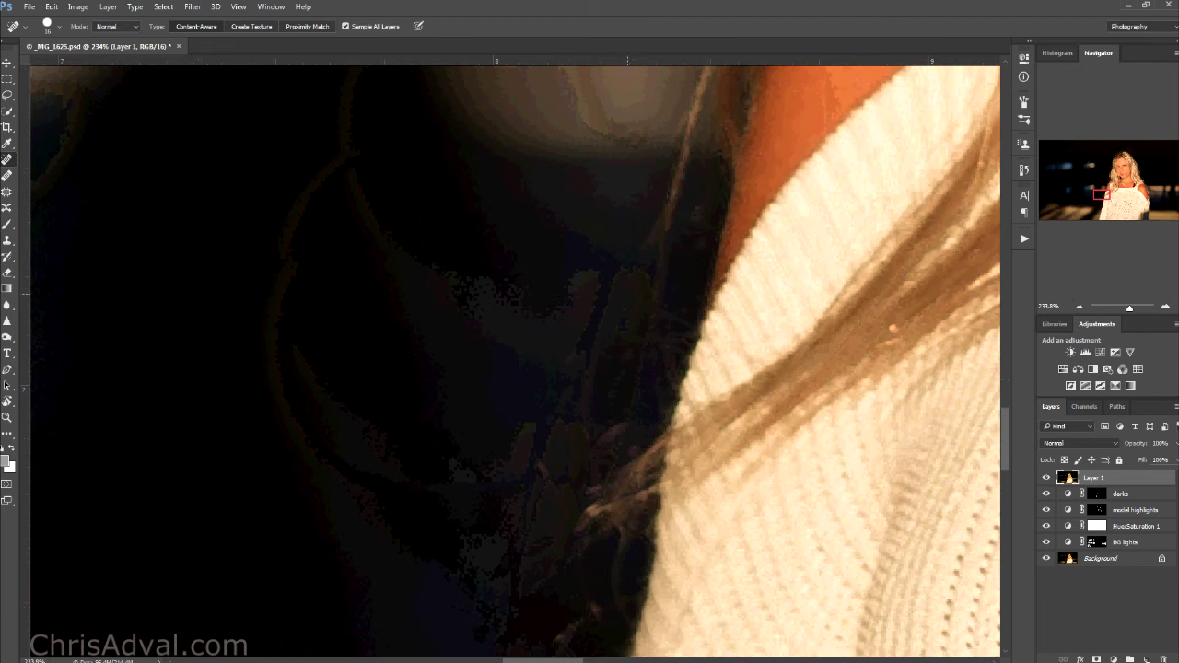
pyautogui.scroll(-4, 608, 281)
pyautogui.hscroll(1, 608, 281)
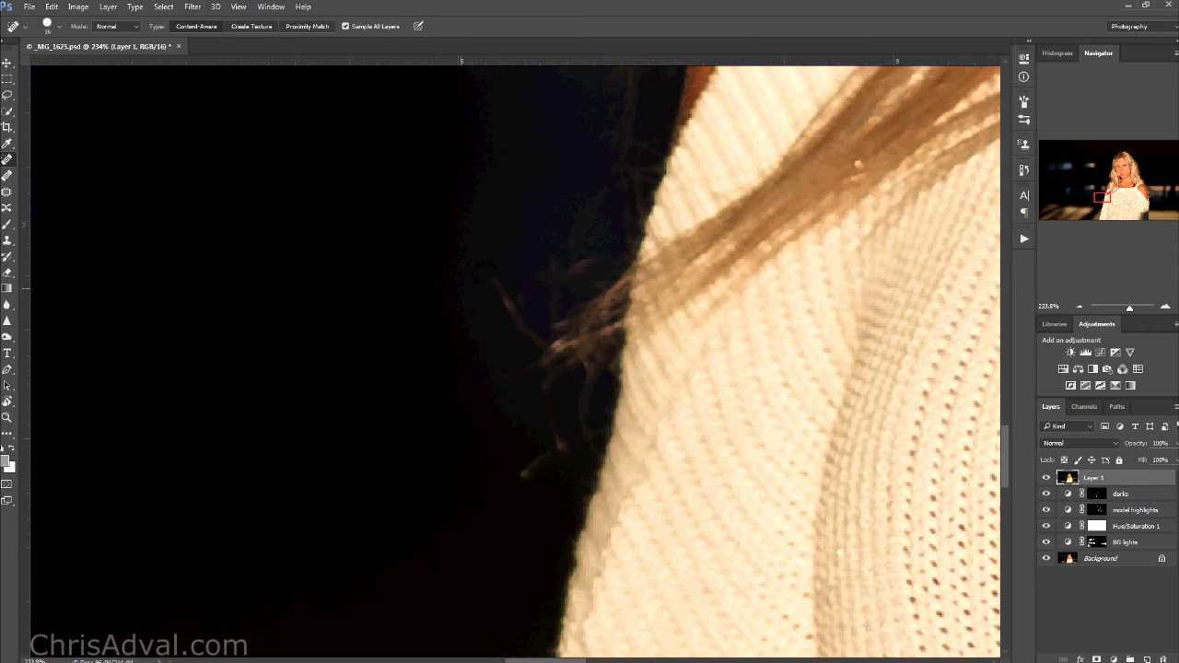
pyautogui.scroll(-2, 498, 285)
pyautogui.hscroll(-1, 498, 286)
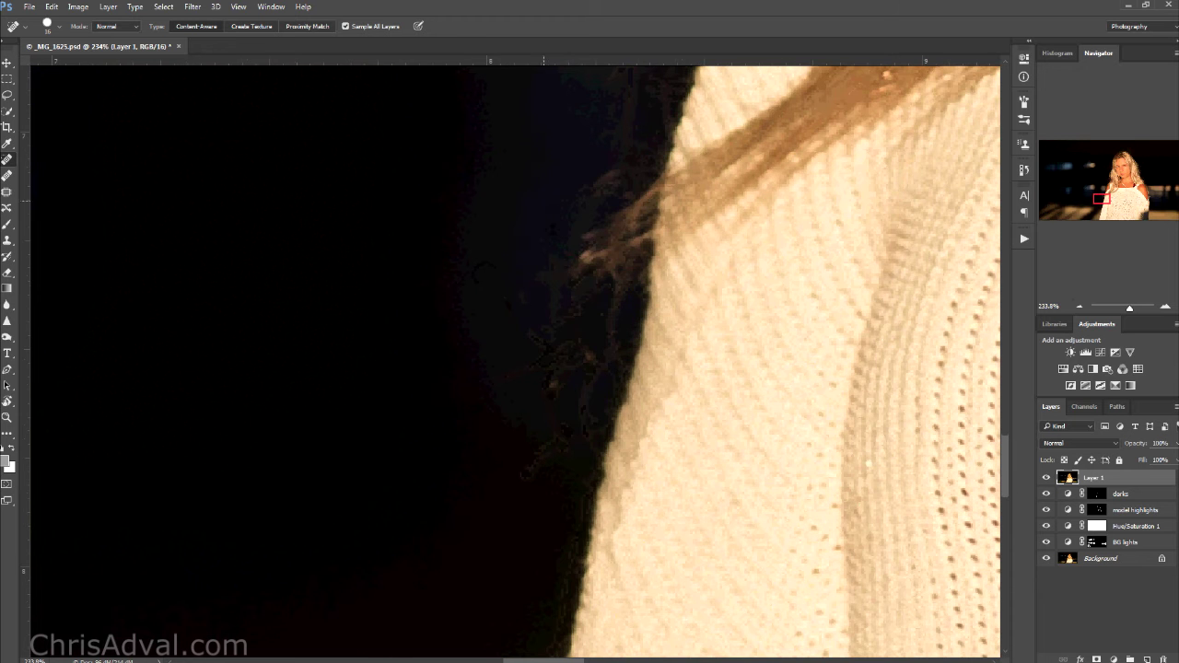
pyautogui.moveTo(468, 378); pyautogui.dragTo(473, 356)
pyautogui.hscroll(2, 571, 276)
pyautogui.hscroll(1, 571, 276)
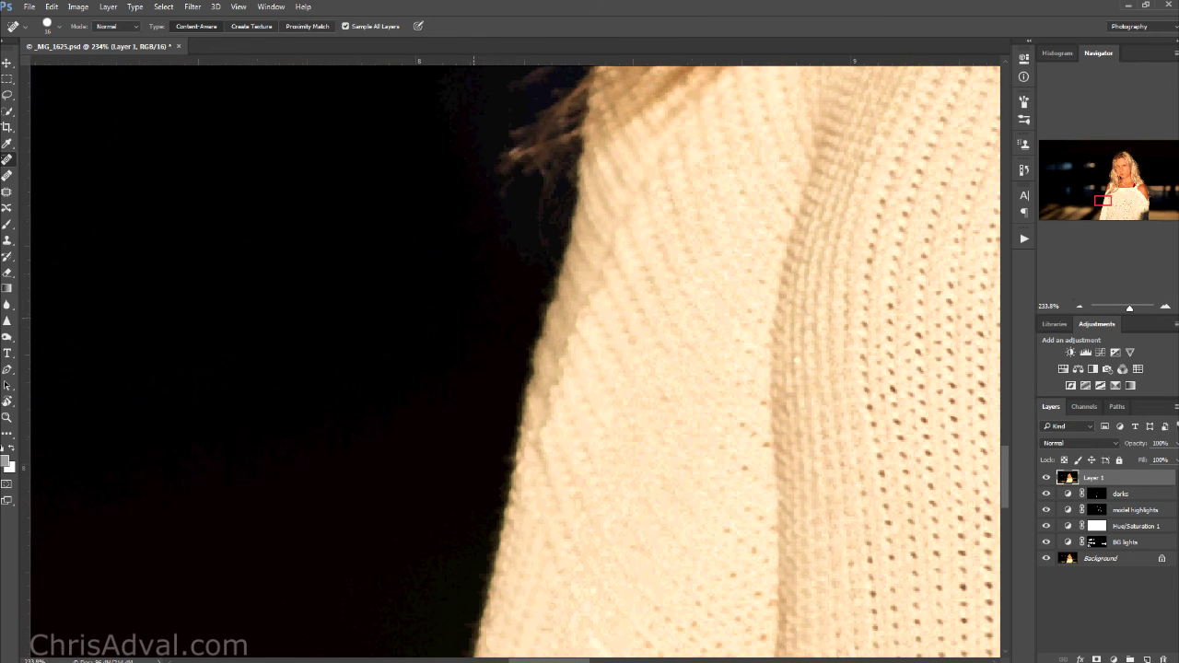
# Clean up the remaining faint hair tips against the background along the left edge of the sweater sleeve
pyautogui.moveTo(481, 311); pyautogui.dragTo(492, 191)
pyautogui.moveTo(506, 350); pyautogui.dragTo(550, 175)
pyautogui.moveTo(422, 400); pyautogui.dragTo(461, 225)
pyautogui.scroll(-10, 470, 277)
pyautogui.moveTo(470, 277); pyautogui.dragTo(468, 166)
pyautogui.moveTo(698, 175); pyautogui.dragTo(336, 461)
pyautogui.moveTo(554, 218); pyautogui.dragTo(451, 401)
# Examine the whole portrait and compare it before and after the hair cleanup by hiding and showing Layer 1
pyautogui.scroll(-10, 451, 402)
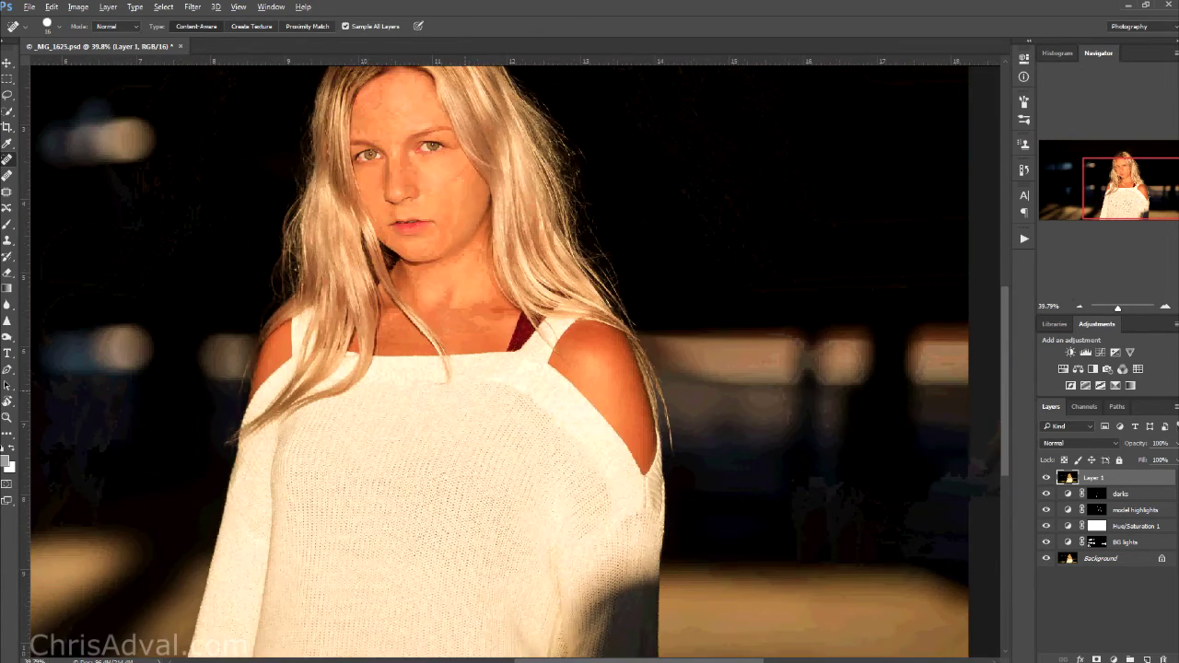
pyautogui.scroll(3, 529, 385)
pyautogui.scroll(-2, 516, 359)
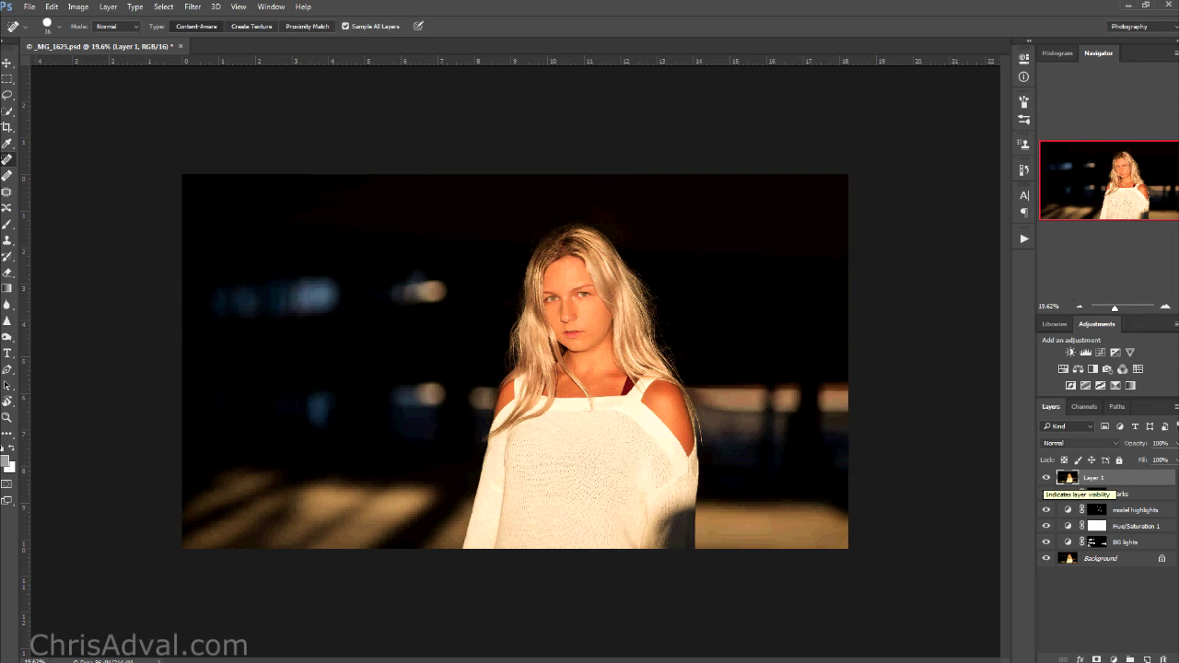
pyautogui.scroll(15, 566, 283)
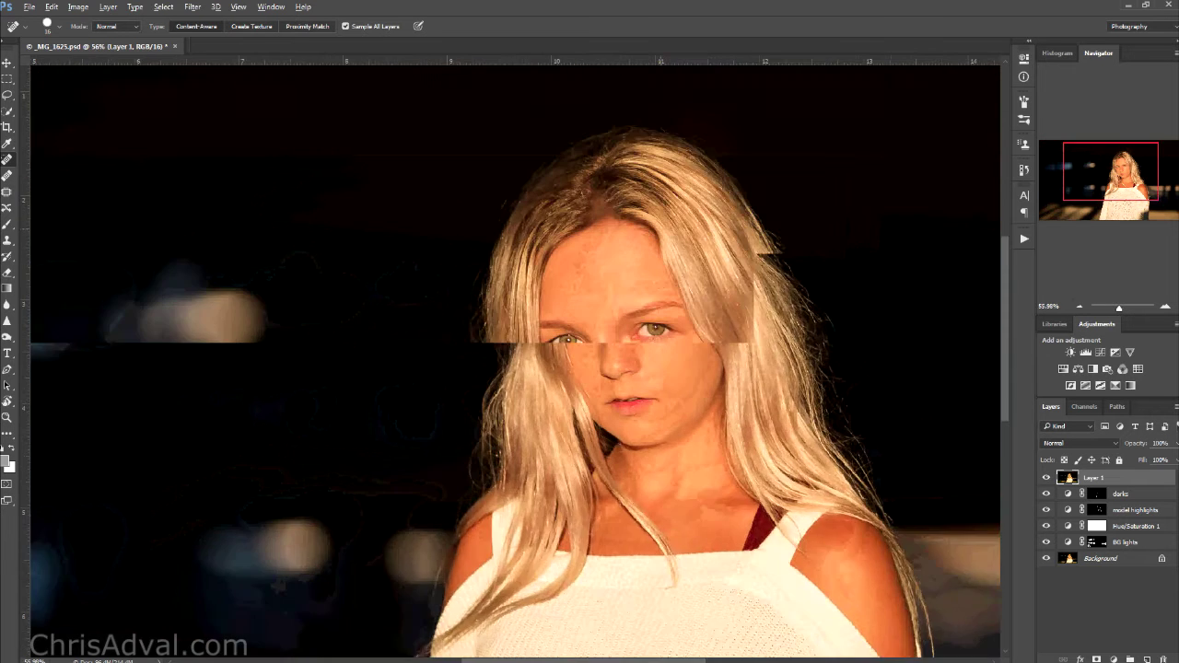
pyautogui.moveTo(566, 378); pyautogui.dragTo(675, 185)
pyautogui.scroll(-3, 599, 373)
pyautogui.scroll(-2, 783, 235)
pyautogui.click(1045, 478)
pyautogui.click(1045, 478)
pyautogui.click(1046, 478)
pyautogui.click(1045, 478)
pyautogui.click(1046, 478)
pyautogui.click(1046, 478)
pyautogui.moveTo(821, 164); pyautogui.dragTo(711, 66)
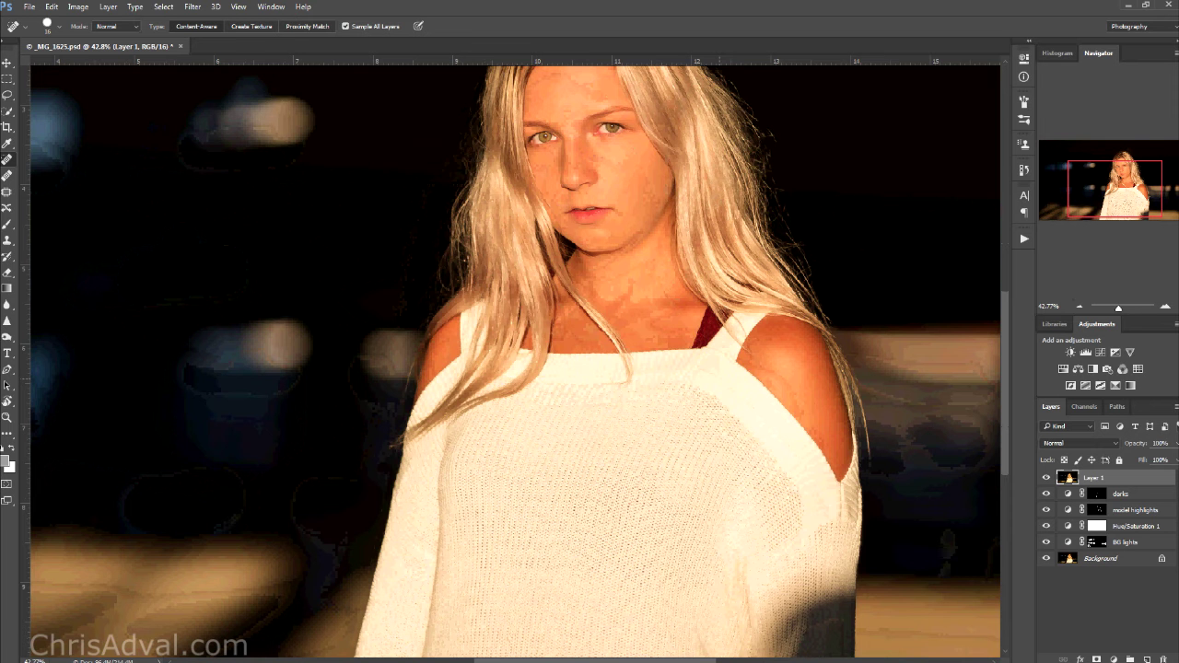
pyautogui.moveTo(707, 379); pyautogui.dragTo(739, 468)
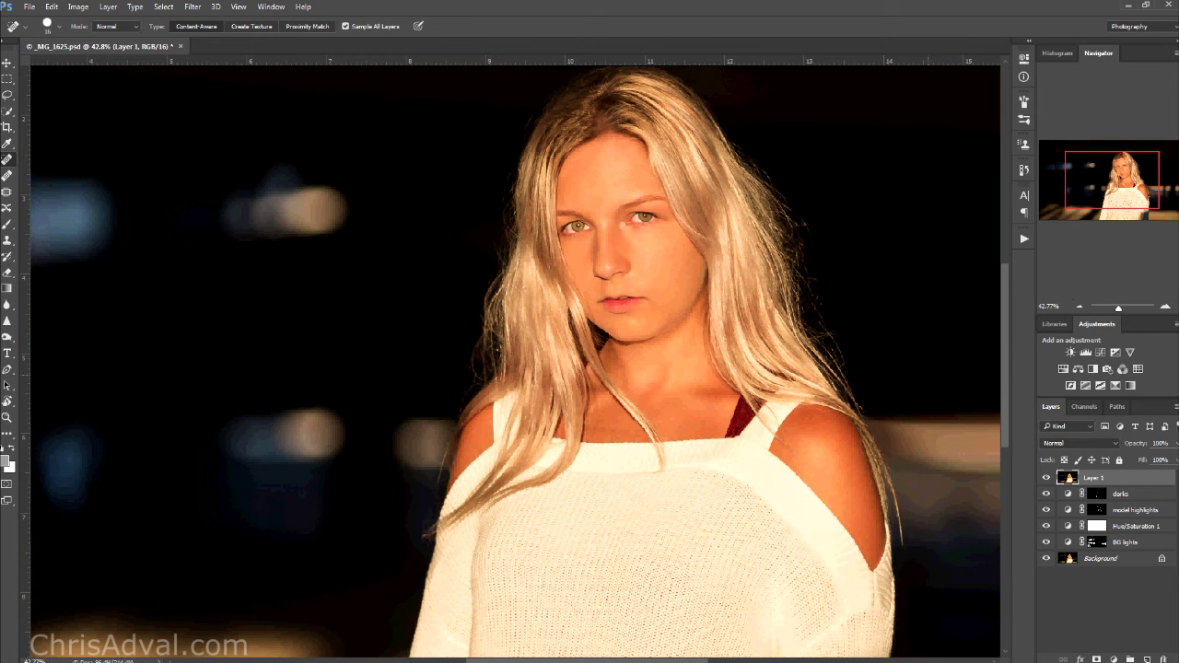
# Save the document and use Liquify to smooth the flyaway hair outline along the right side of the head
pyautogui.hotkey('ctrl', 's')
pyautogui.click(193, 7)
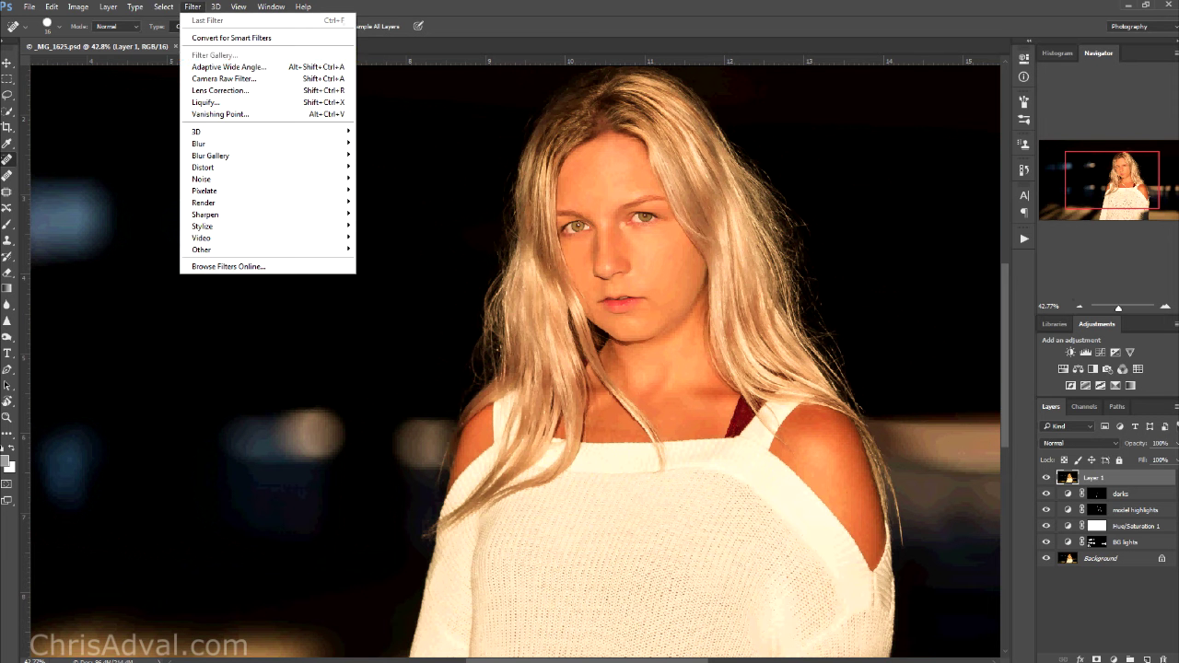
pyautogui.click(204, 102)
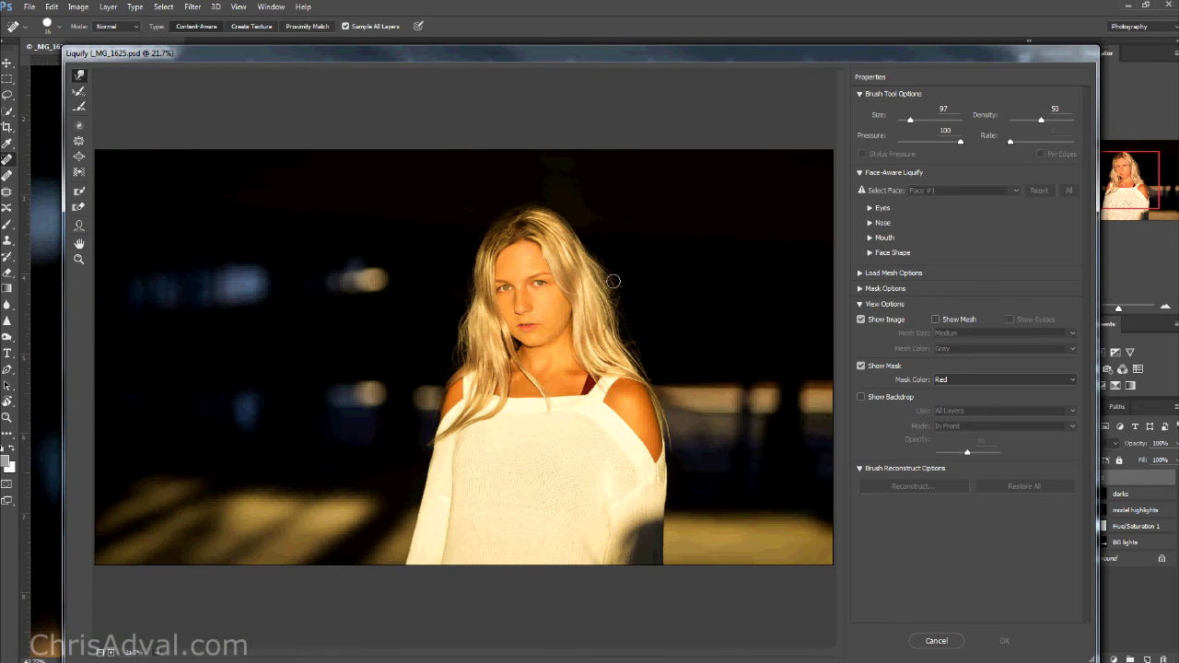
pyautogui.moveTo(629, 276); pyautogui.dragTo(647, 281)
pyautogui.scroll(3, 647, 281)
pyautogui.press('Escape')
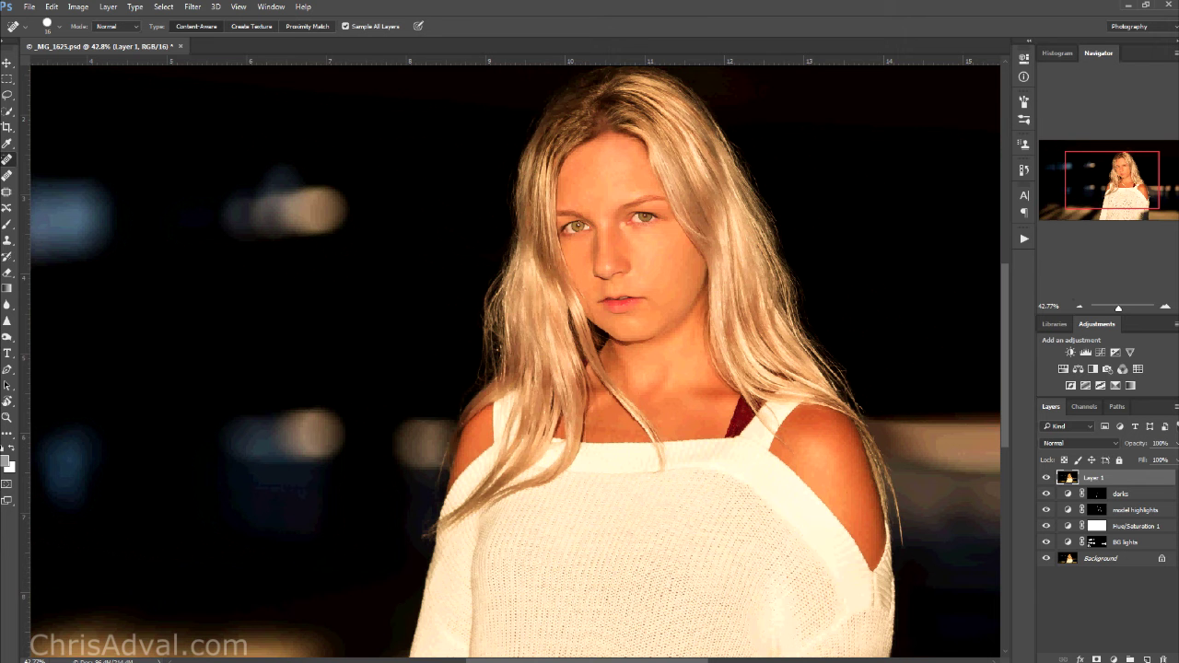
# Compare the reshaped hair and retouched skin with the earlier version by repeatedly toggling Layer 1, leaving it shown
pyautogui.scroll(-2, 868, 293)
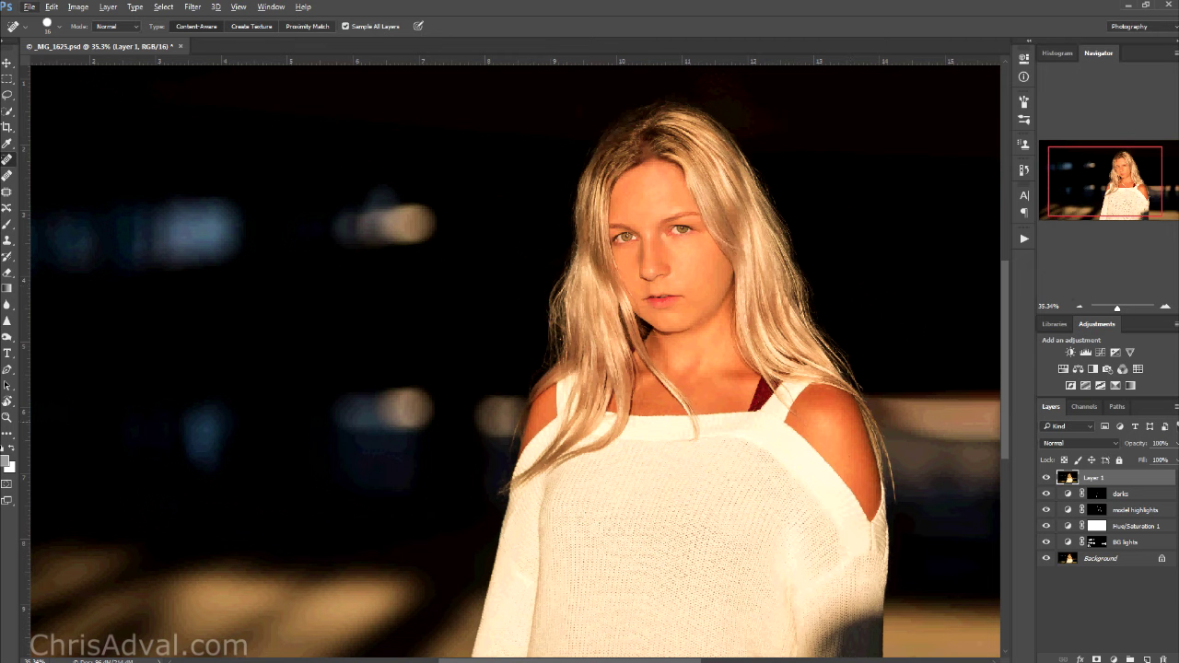
pyautogui.click(1046, 477)
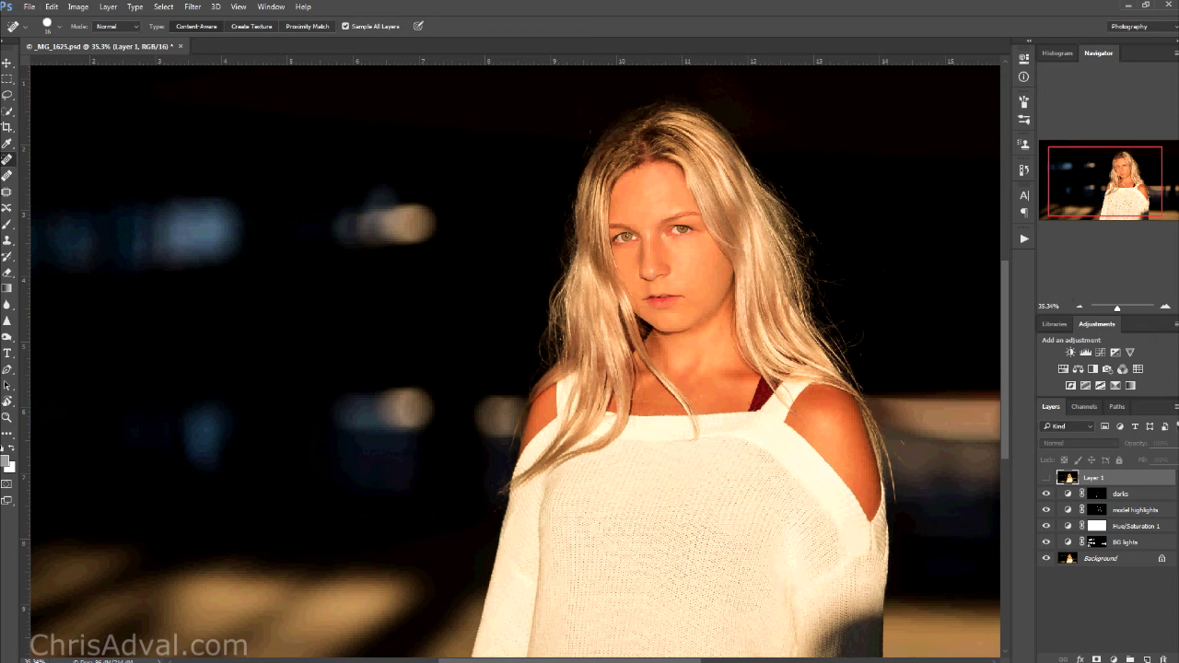
pyautogui.click(1046, 477)
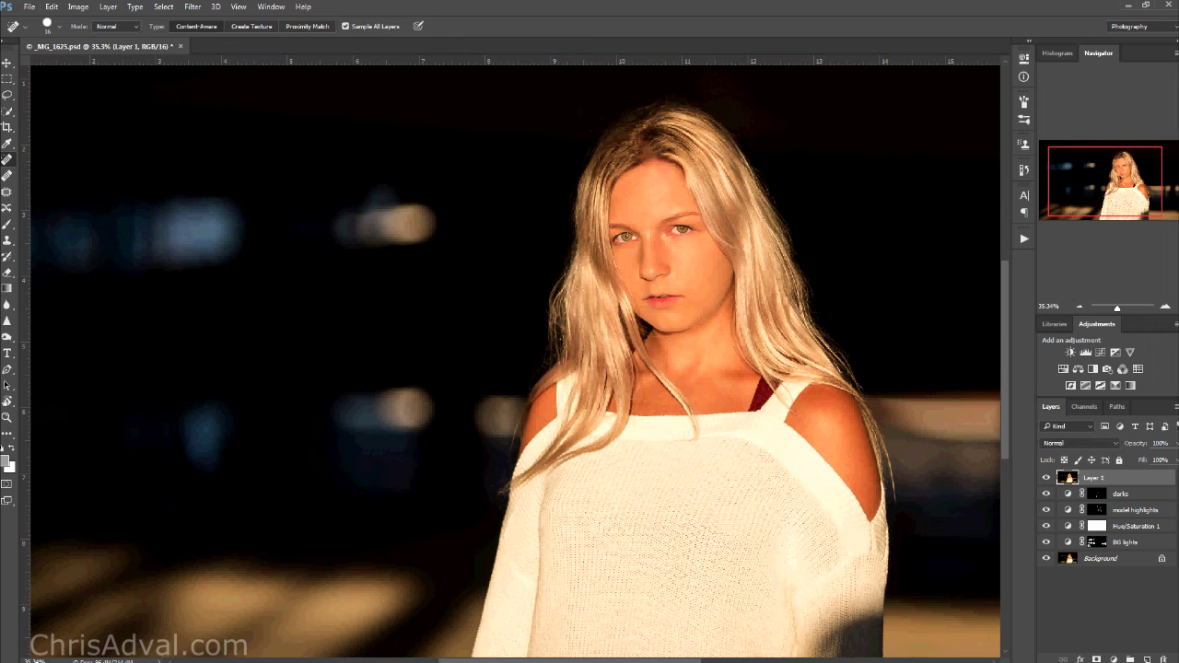
pyautogui.click(1045, 477)
pyautogui.click(1045, 477)
pyautogui.click(1045, 478)
pyautogui.click(1045, 477)
pyautogui.click(1046, 477)
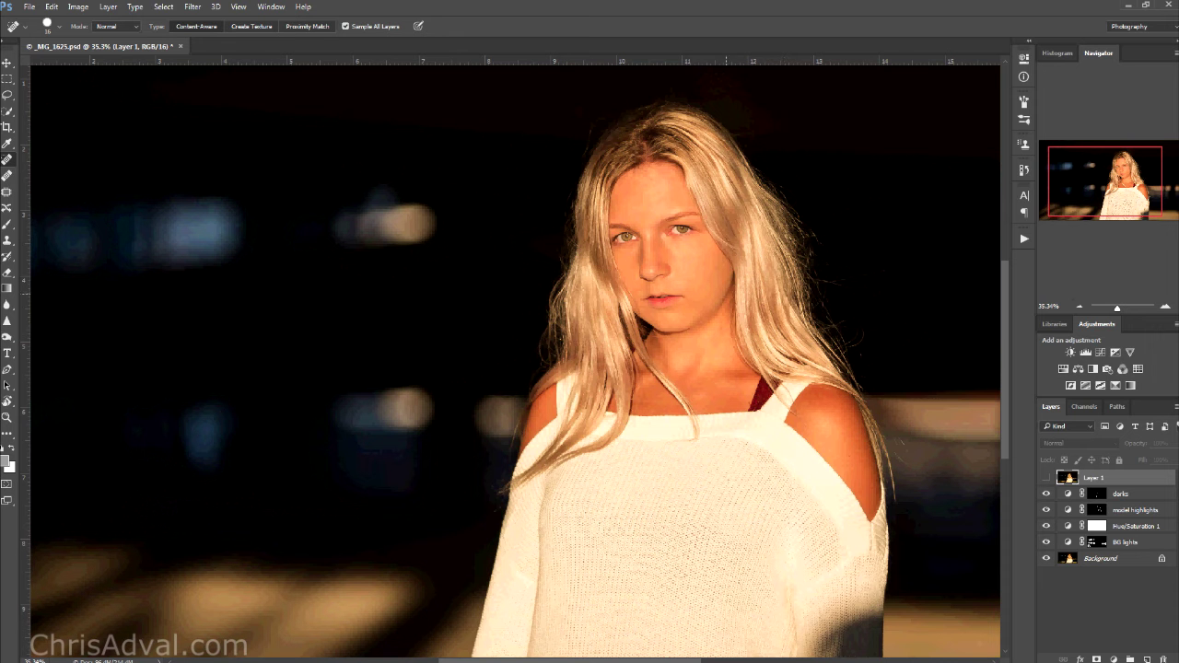
pyautogui.click(1045, 477)
pyautogui.click(1046, 477)
pyautogui.click(1045, 477)
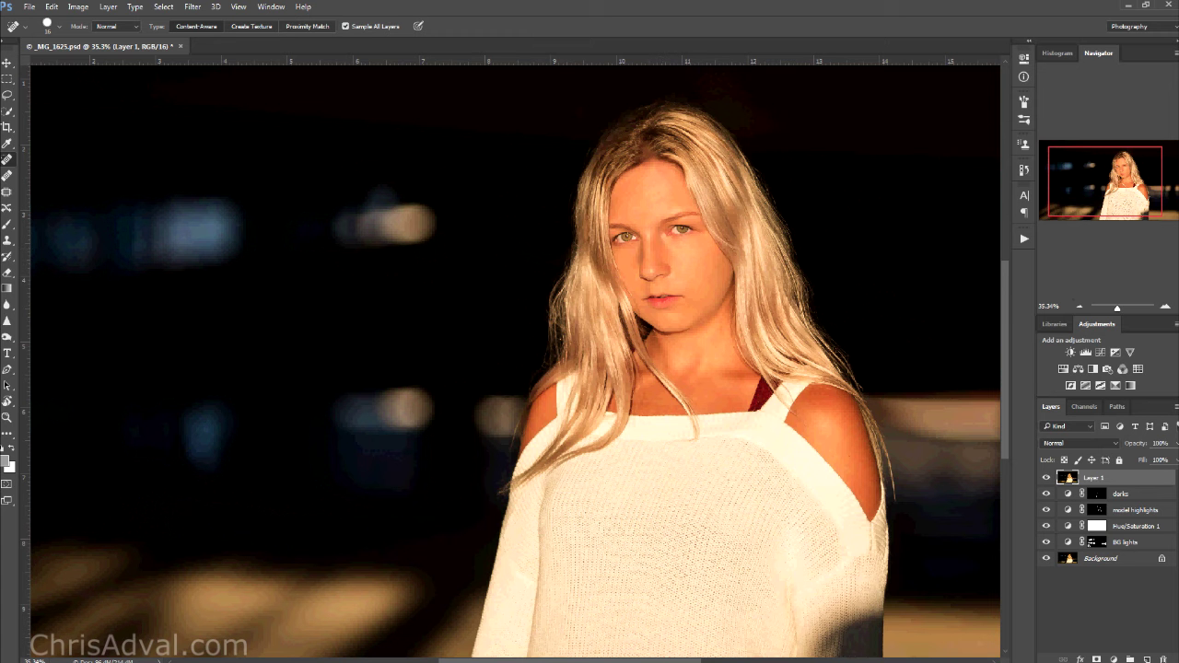
pyautogui.moveTo(663, 313); pyautogui.dragTo(516, 365)
pyautogui.click(1045, 477)
pyautogui.click(1045, 477)
pyautogui.click(1045, 477)
pyautogui.click(1045, 477)
pyautogui.click(1045, 477)
pyautogui.click(1045, 477)
pyautogui.click(1046, 477)
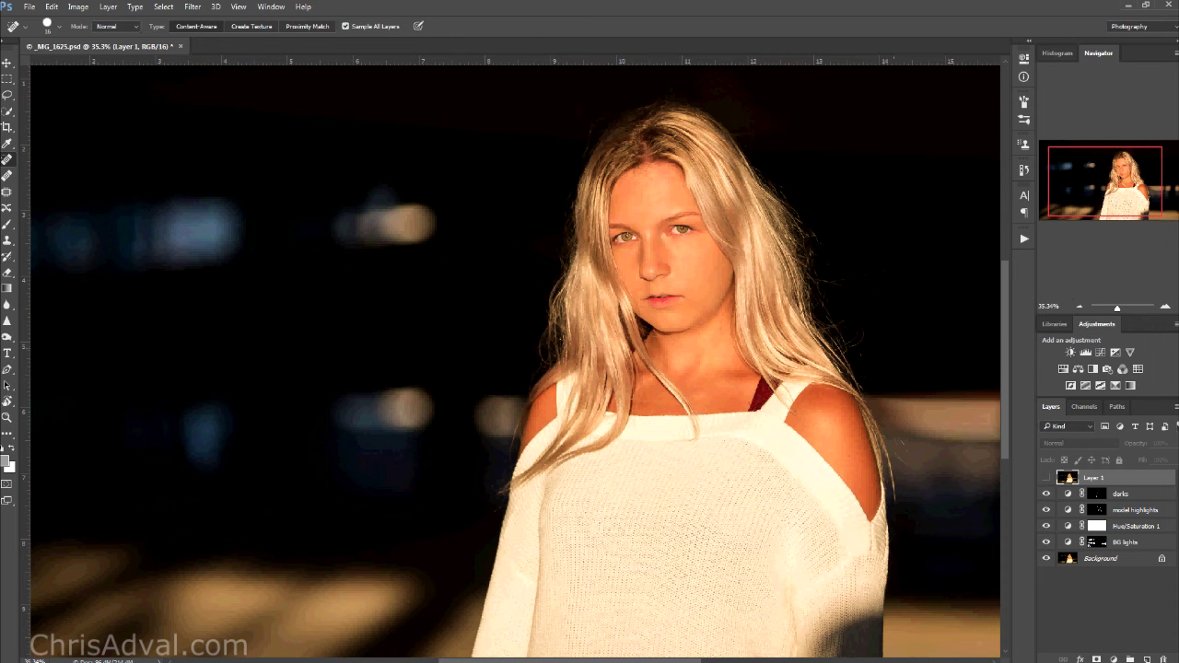
pyautogui.click(1045, 477)
pyautogui.click(1045, 477)
pyautogui.click(1046, 477)
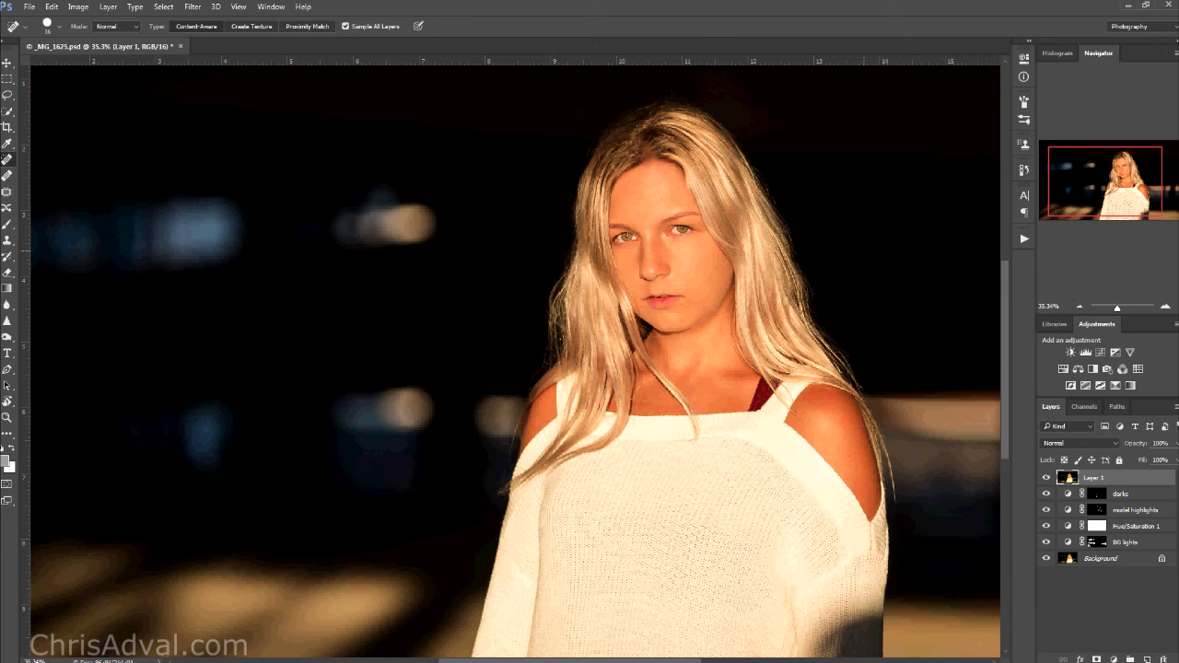
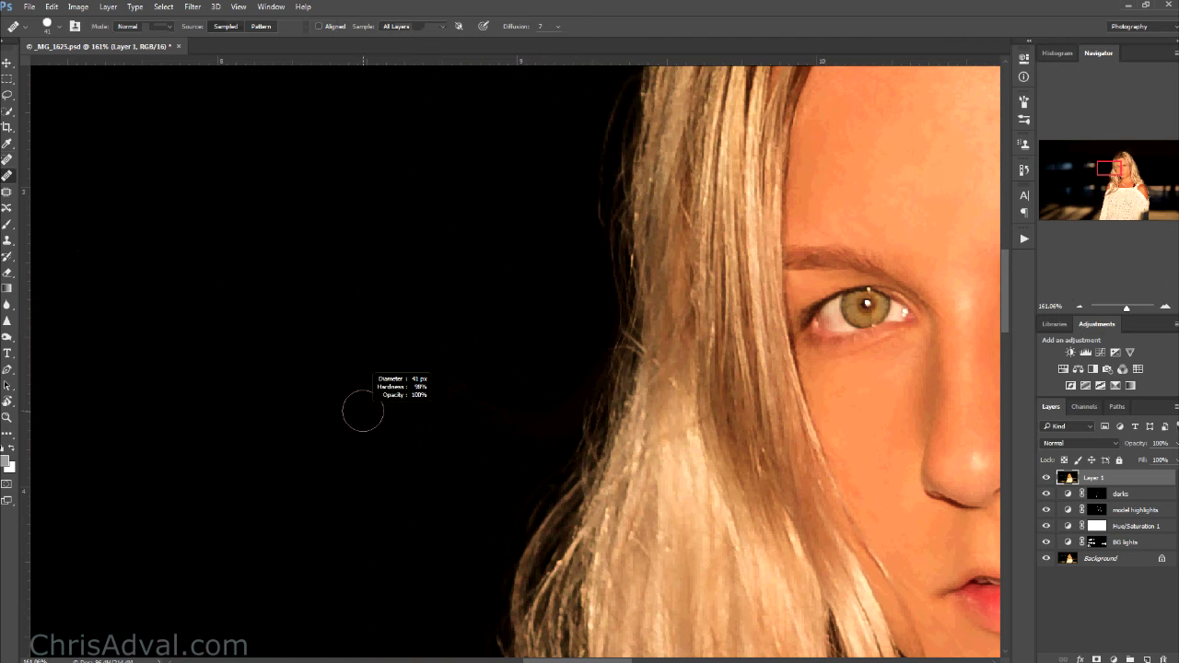
# Retouch the dark background beside the hair with an enlarged Healing Brush, check the whole image, and save the document
pyautogui.hotkey('ctrl', '-')
pyautogui.moveTo(356, 429)
pyautogui.mouseDown()
pyautogui.moveTo(382, 429)
pyautogui.moveTo(297, 453)
pyautogui.moveTo(378, 499)
pyautogui.moveTo(421, 425)
pyautogui.moveTo(279, 387)
pyautogui.mouseUp()
pyautogui.moveTo(917, 339); pyautogui.dragTo(393, 292)
pyautogui.hotkey('ctrl', '0')
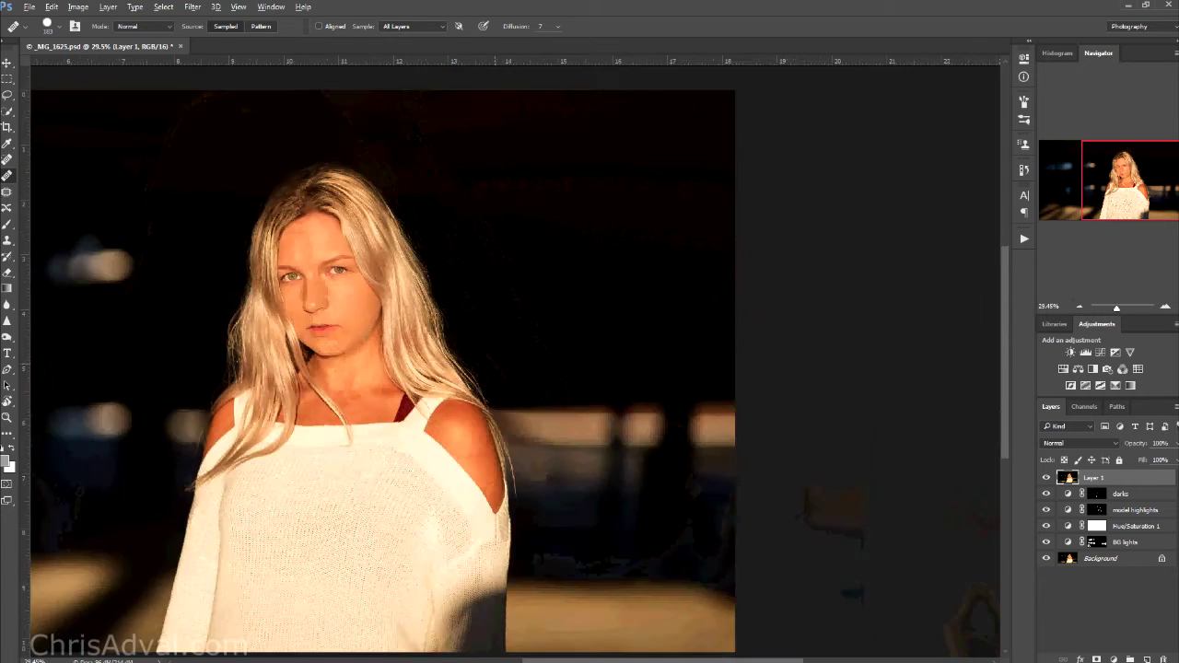
pyautogui.hotkey('ctrl', '-')
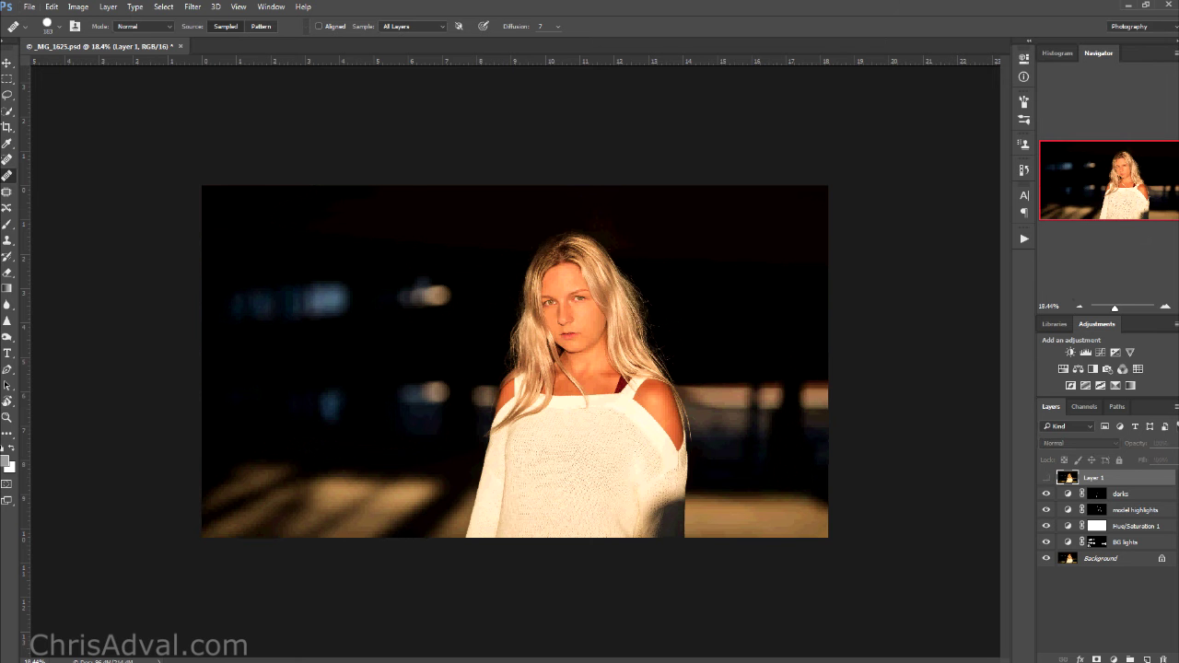
pyautogui.hotkey('ctrl', 's')
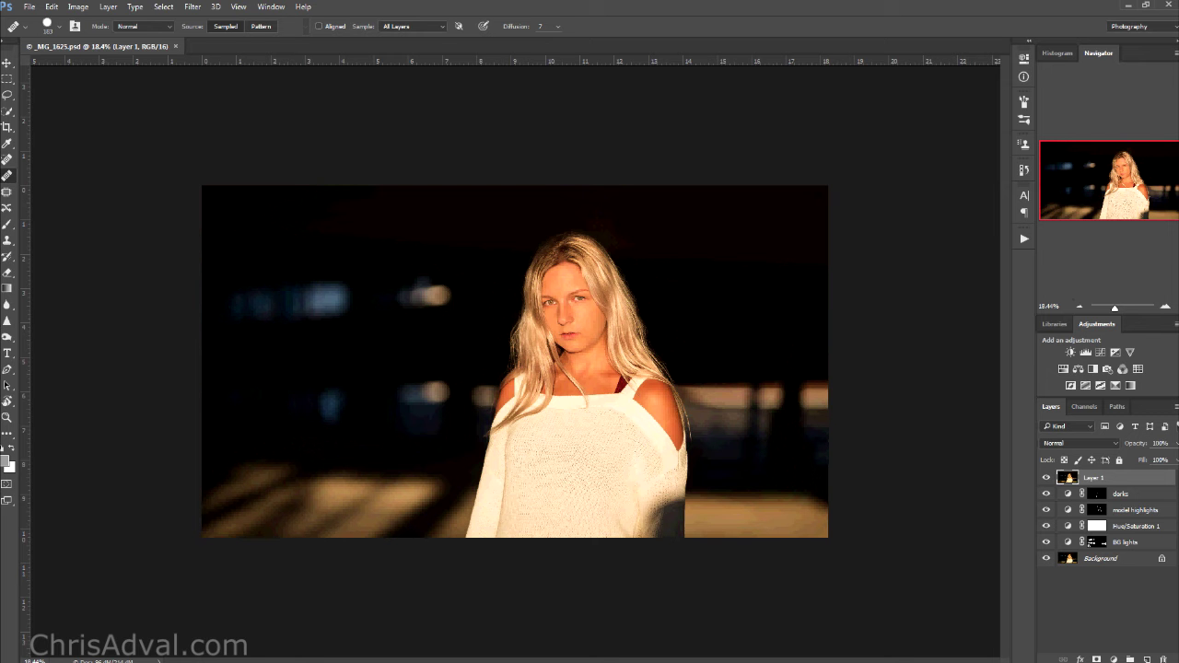
pyautogui.click(510, 393)
pyautogui.click(666, 373)
# Run the Frequency Separation action, accepting a Gaussian Blur radius of 8.5 pixels for the LF layer
pyautogui.click(1024, 238)
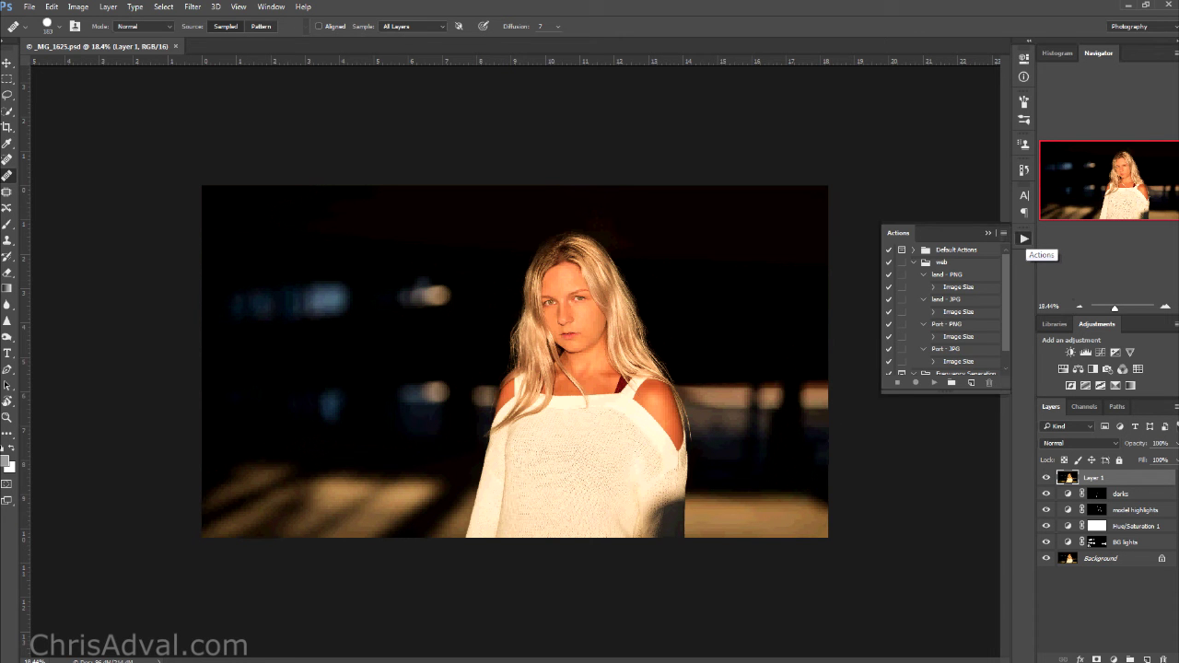
pyautogui.scroll(-1, 944, 309)
pyautogui.click(960, 367)
pyautogui.click(933, 381)
pyautogui.press('Return')
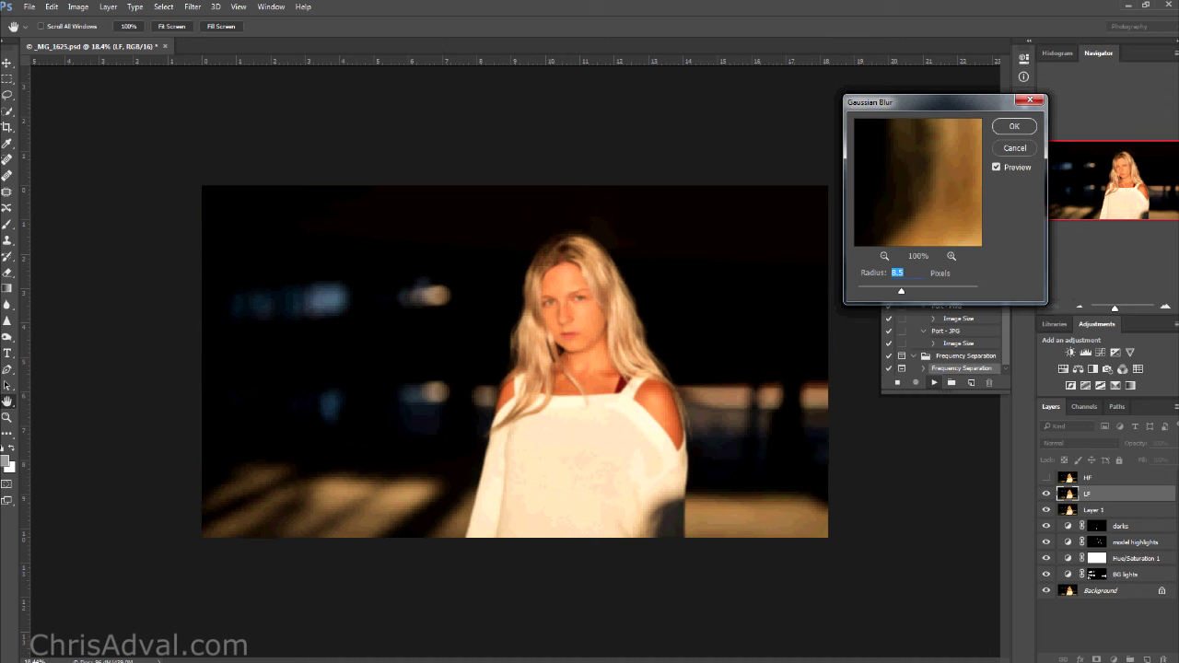
pyautogui.press('Return')
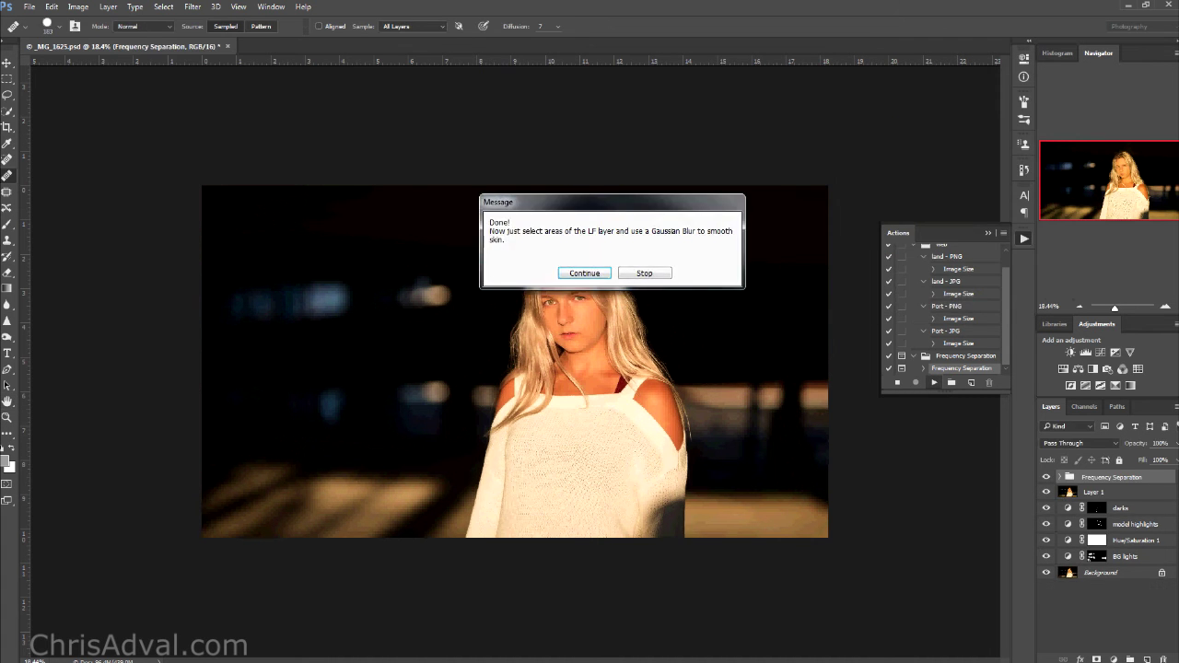
pyautogui.click(585, 273)
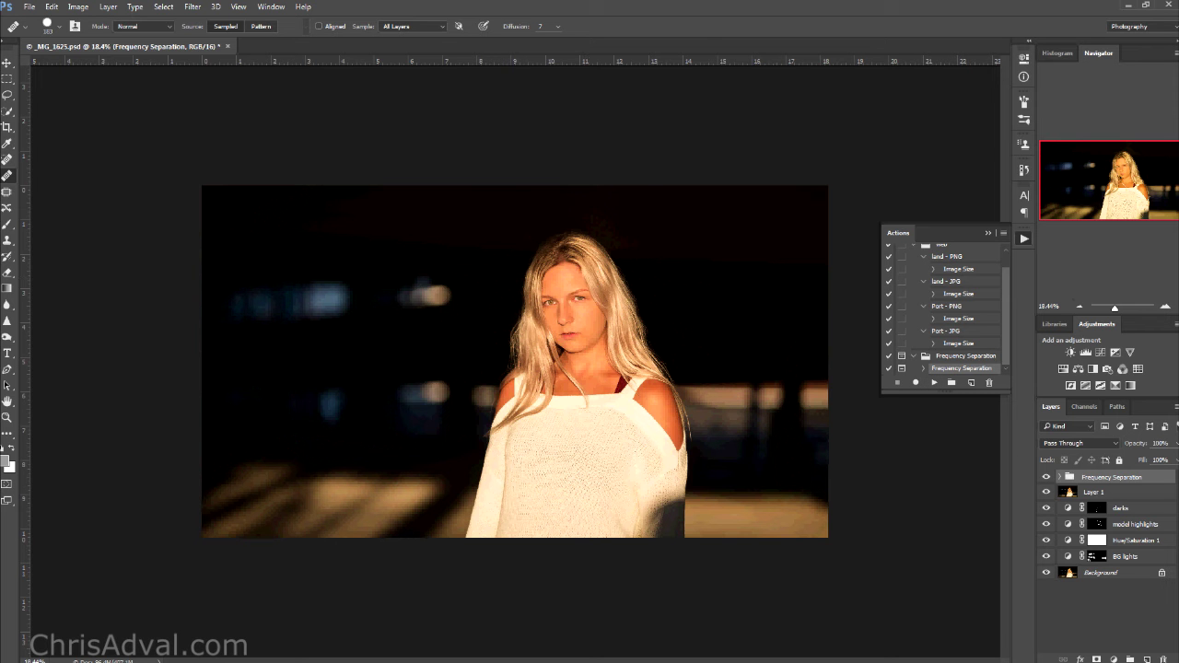
# Expand the Frequency Separation group, select the LF layer, and switch to the Lasso tool
pyautogui.click(1060, 477)
pyautogui.click(1098, 508)
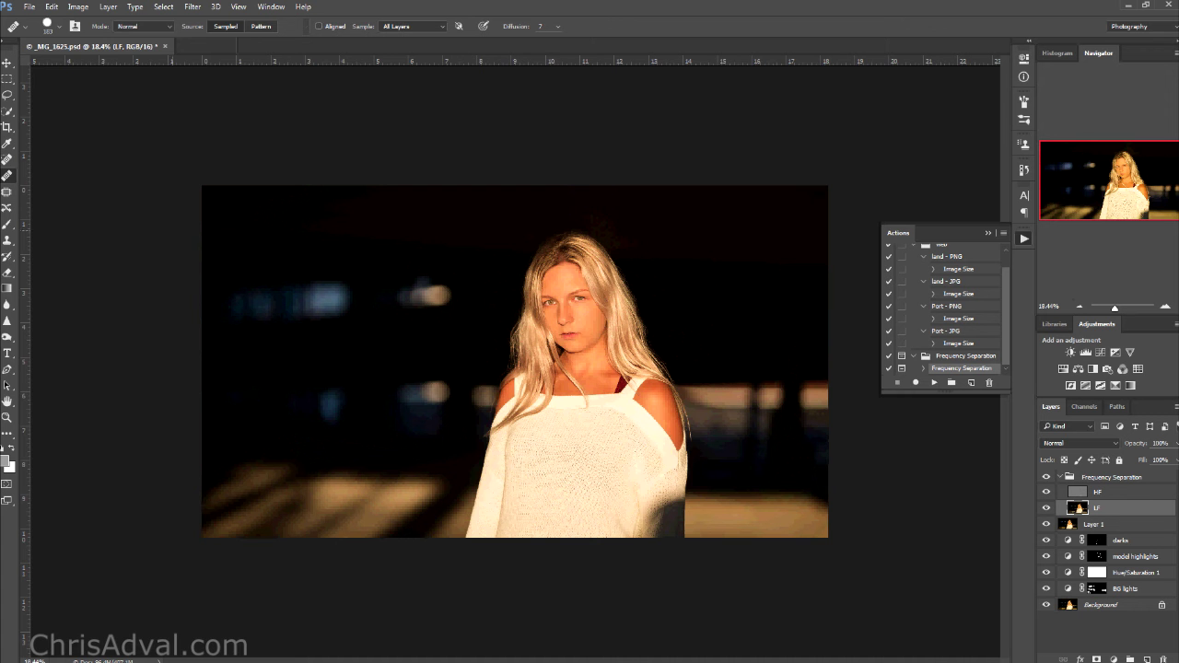
pyautogui.press('l')
# Lasso the central forehead on the LF layer and set its Gaussian Blur radius to 36 pixels
pyautogui.scroll(5, 559, 299)
pyautogui.moveTo(620, 221); pyautogui.dragTo(431, 373)
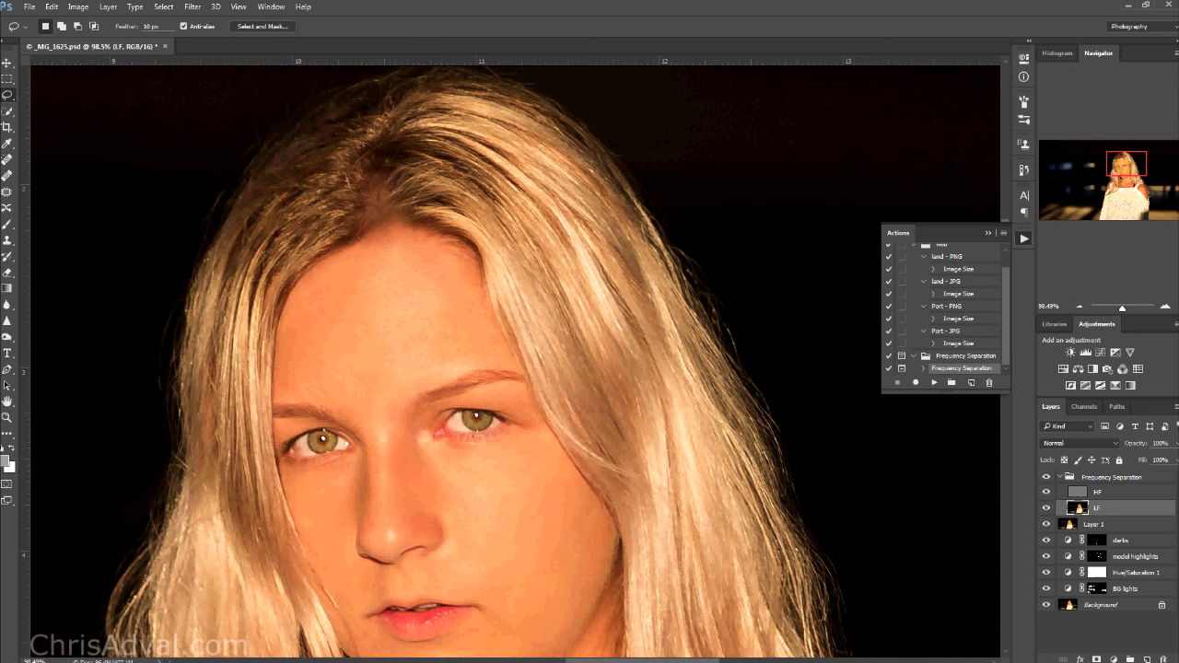
pyautogui.scroll(4, 320, 384)
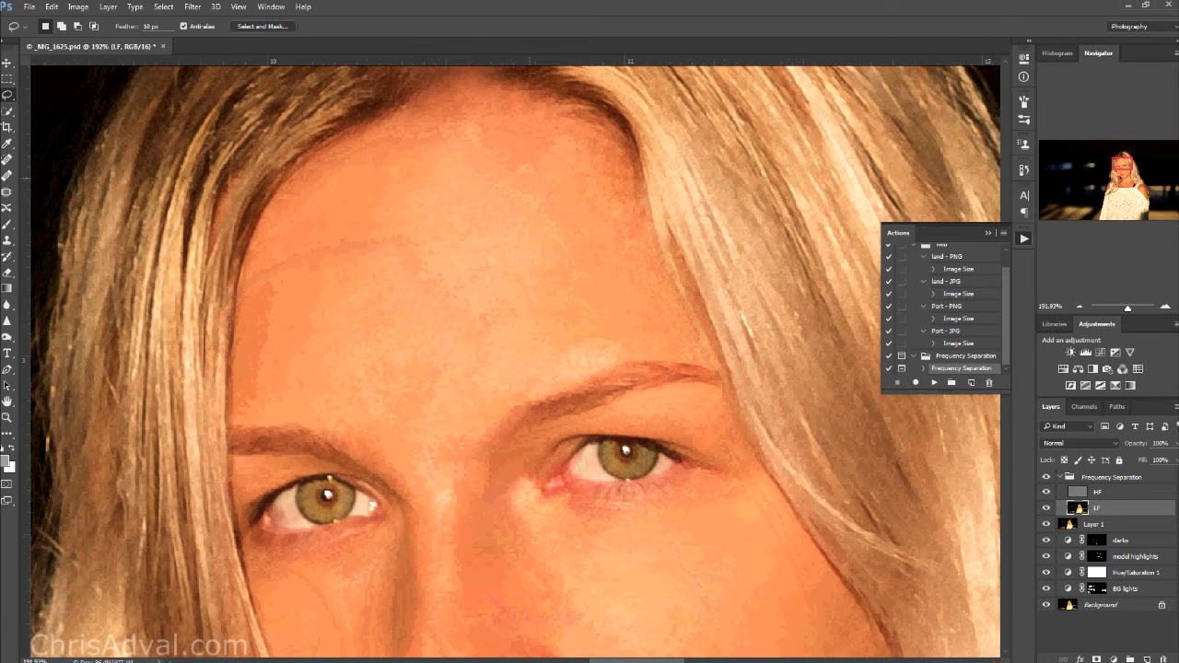
pyautogui.moveTo(555, 329)
pyautogui.mouseDown()
pyautogui.moveTo(589, 260)
pyautogui.moveTo(542, 164)
pyautogui.mouseUp()
pyautogui.hotkey('ctrl', 'alt', 'f')
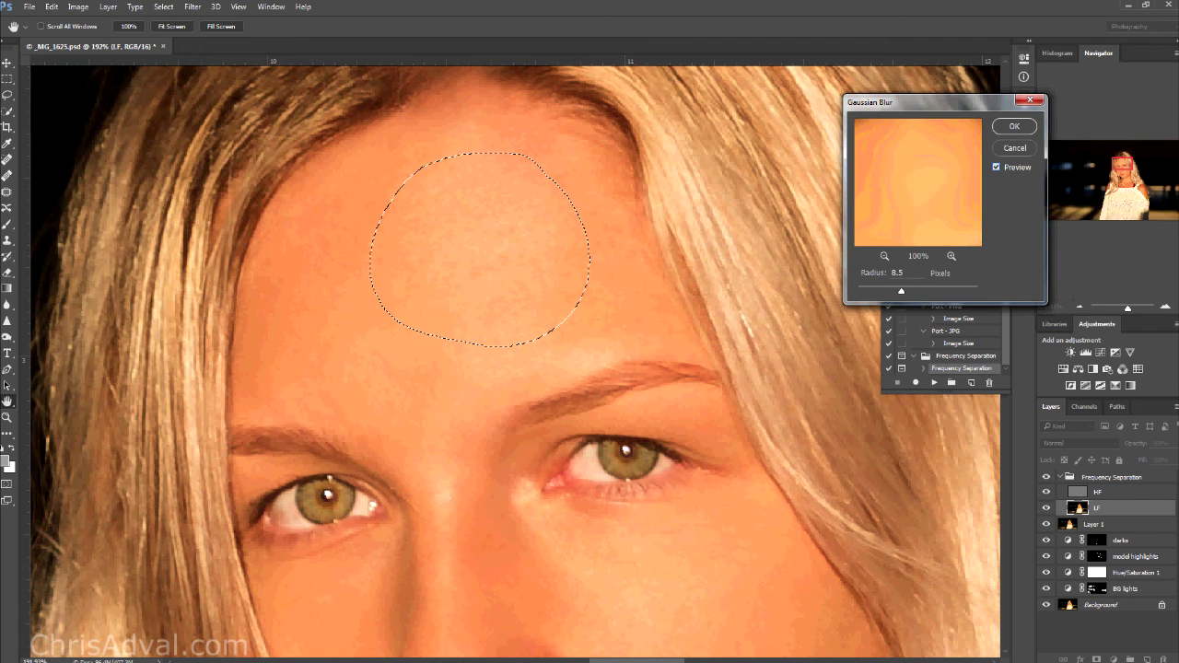
pyautogui.moveTo(901, 291)
pyautogui.mouseDown()
pyautogui.moveTo(929, 291)
pyautogui.moveTo(917, 291)
pyautogui.mouseUp()
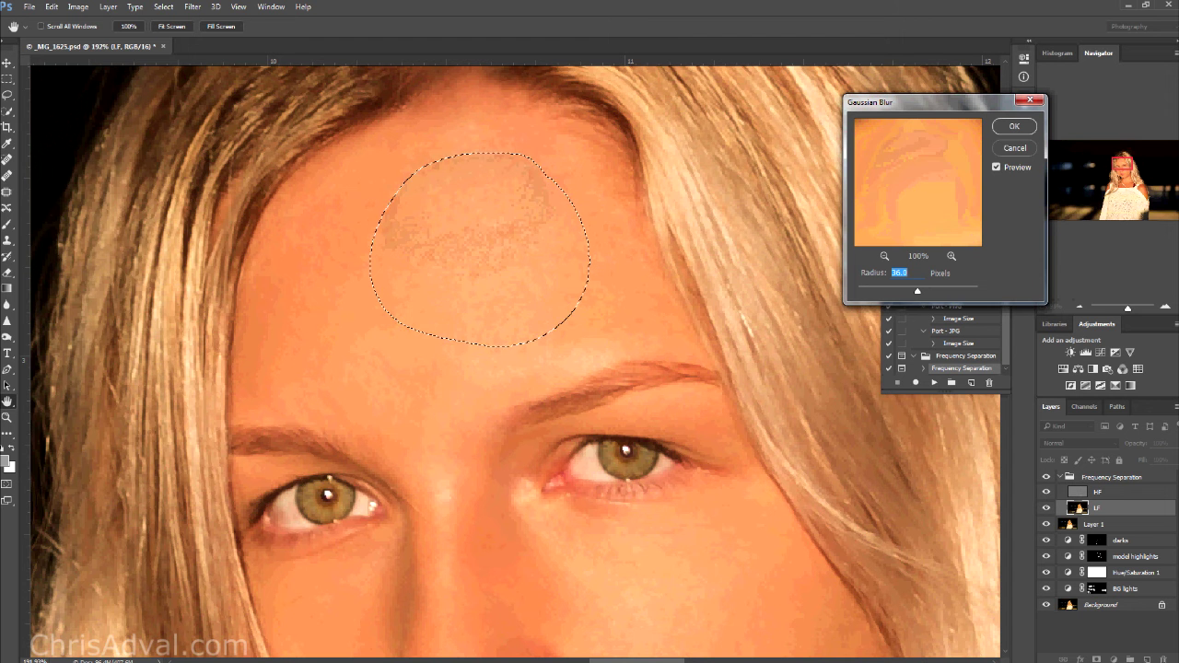
# Compare the forehead with and without the blur preview, apply the Gaussian Blur, and clear the selection
pyautogui.click(995, 168)
pyautogui.click(996, 167)
pyautogui.click(996, 168)
pyautogui.click(996, 168)
pyautogui.press('p')
pyautogui.press('p')
pyautogui.press('p')
pyautogui.press('p')
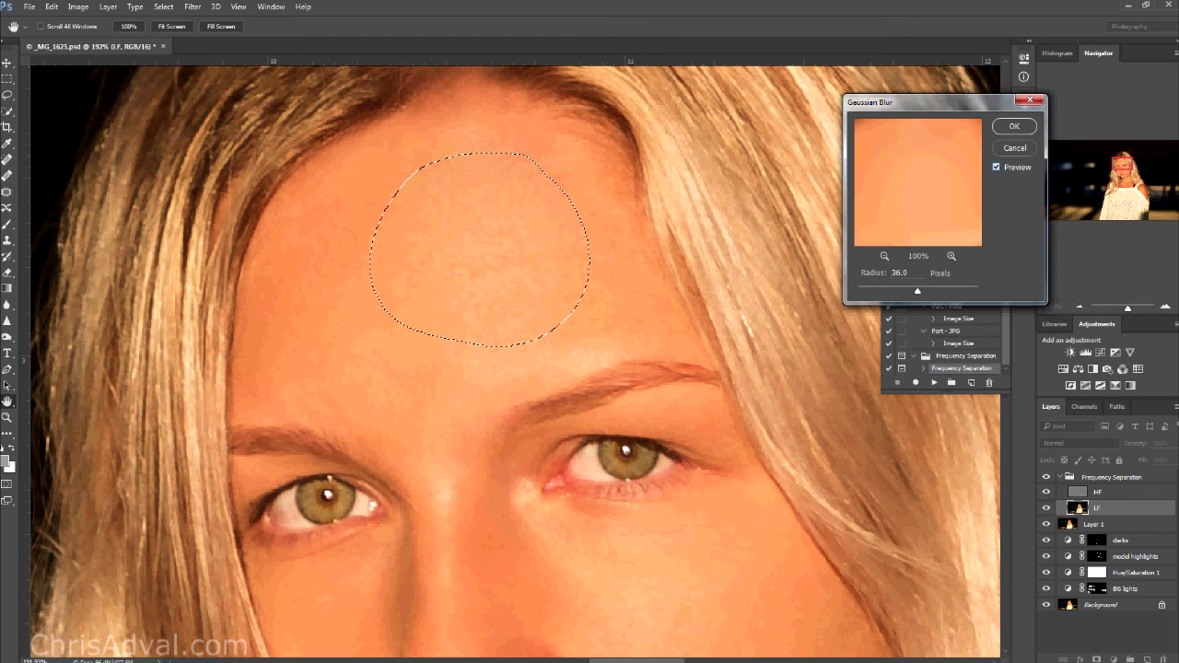
pyautogui.press('Return')
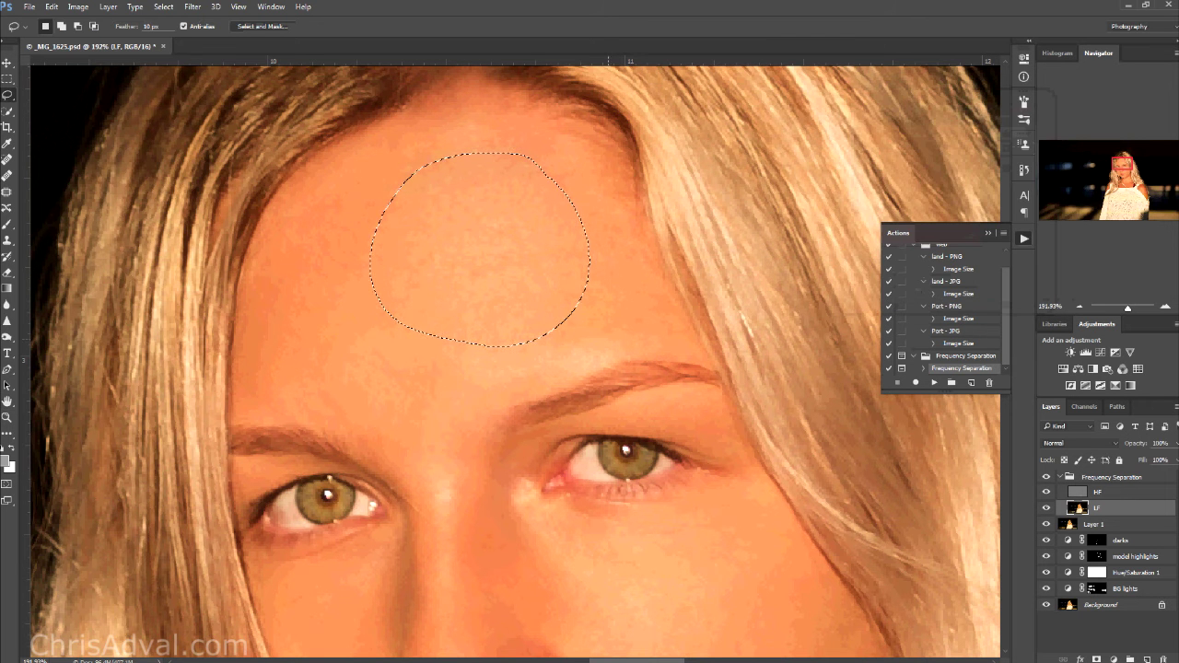
pyautogui.hotkey('ctrl', 'd')
pyautogui.hotkey('ctrl', '0')
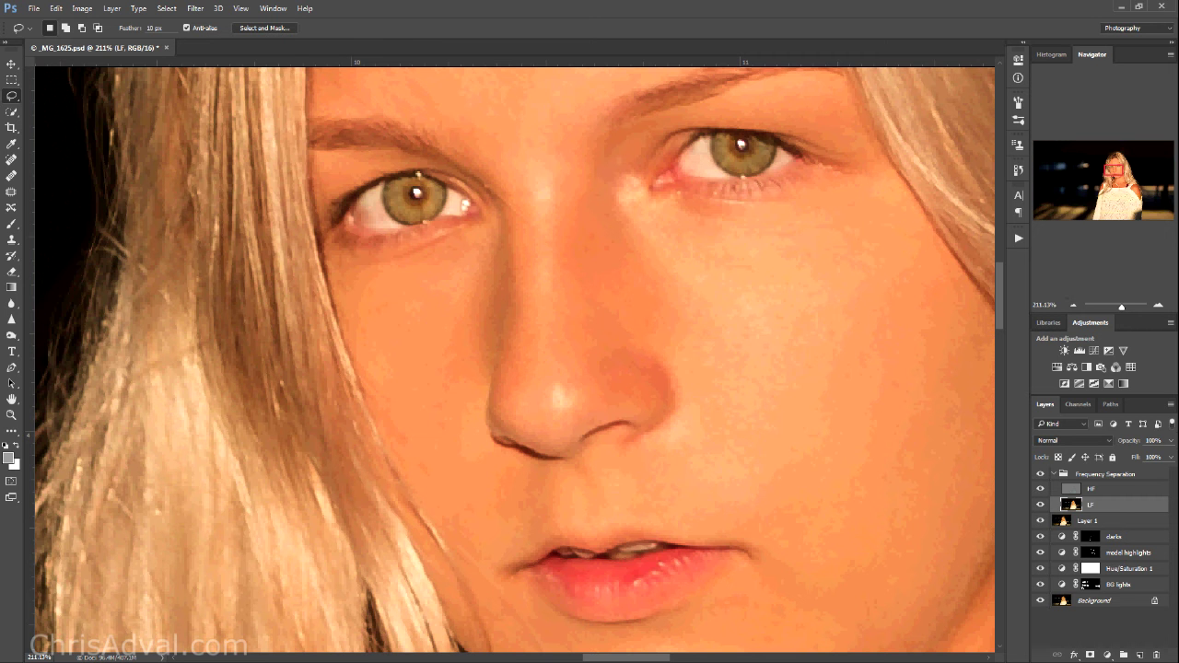
# Lasso the cheek patch between the nose and mouth corner and smooth it with Gaussian Blur, checking the preview
pyautogui.moveTo(516, 368); pyautogui.dragTo(639, 461)
pyautogui.moveTo(540, 276); pyautogui.dragTo(293, 89)
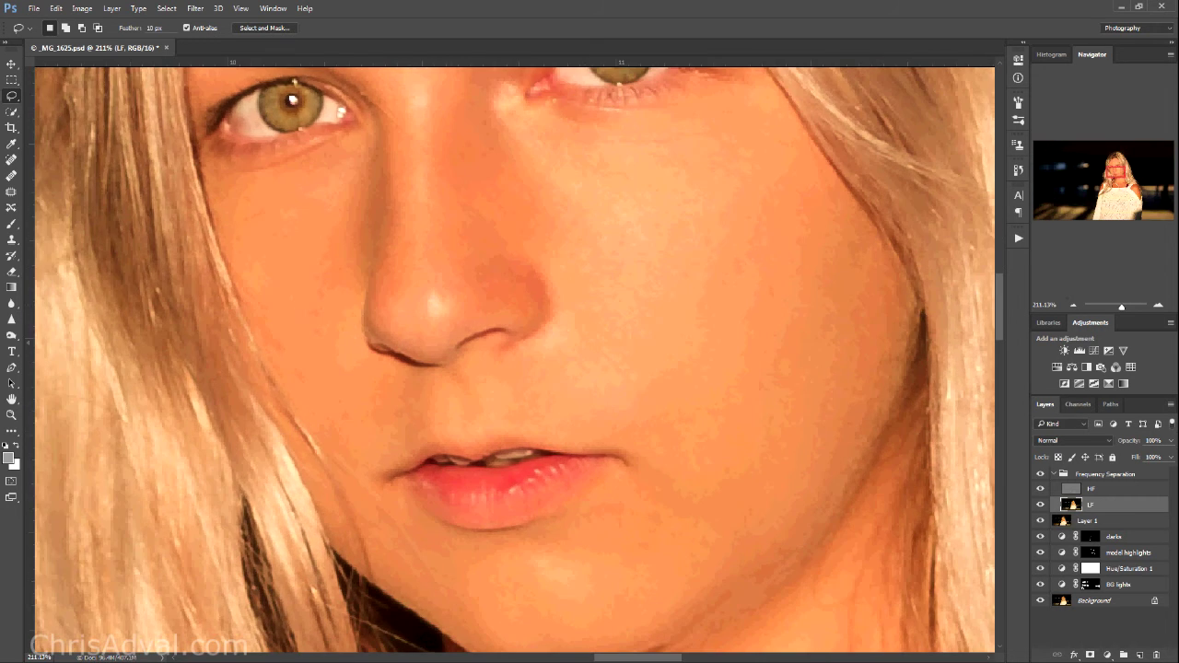
pyautogui.moveTo(581, 309)
pyautogui.mouseDown()
pyautogui.moveTo(553, 323)
pyautogui.moveTo(585, 403)
pyautogui.moveTo(659, 396)
pyautogui.moveTo(564, 312)
pyautogui.mouseUp()
pyautogui.hotkey('ctrl', 'alt', 'f')
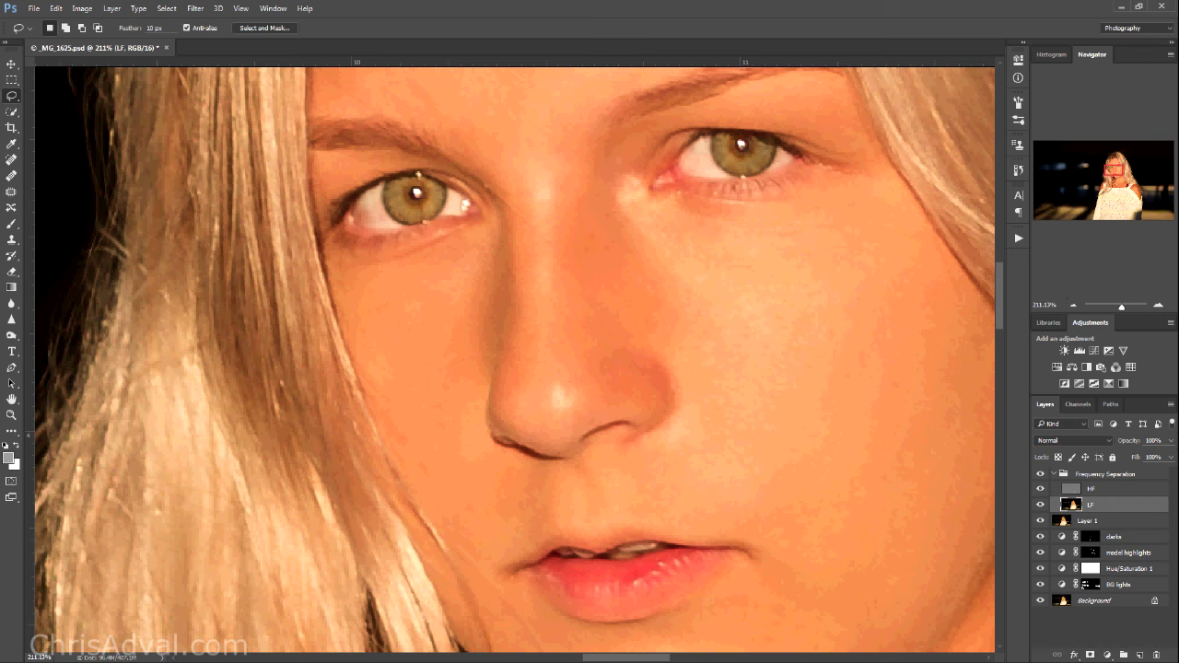
pyautogui.moveTo(515, 359)
pyautogui.mouseDown()
pyautogui.moveTo(395, 329)
pyautogui.moveTo(421, 611)
pyautogui.moveTo(639, 576)
pyautogui.moveTo(576, 390)
pyautogui.moveTo(360, 328)
pyautogui.moveTo(330, 237)
pyautogui.moveTo(391, 266)
pyautogui.mouseUp()
pyautogui.moveTo(574, 307)
pyautogui.mouseDown()
pyautogui.moveTo(543, 337)
pyautogui.moveTo(586, 404)
pyautogui.moveTo(645, 328)
pyautogui.moveTo(576, 309)
pyautogui.mouseUp()
pyautogui.hotkey('ctrl', 'alt', 'f')
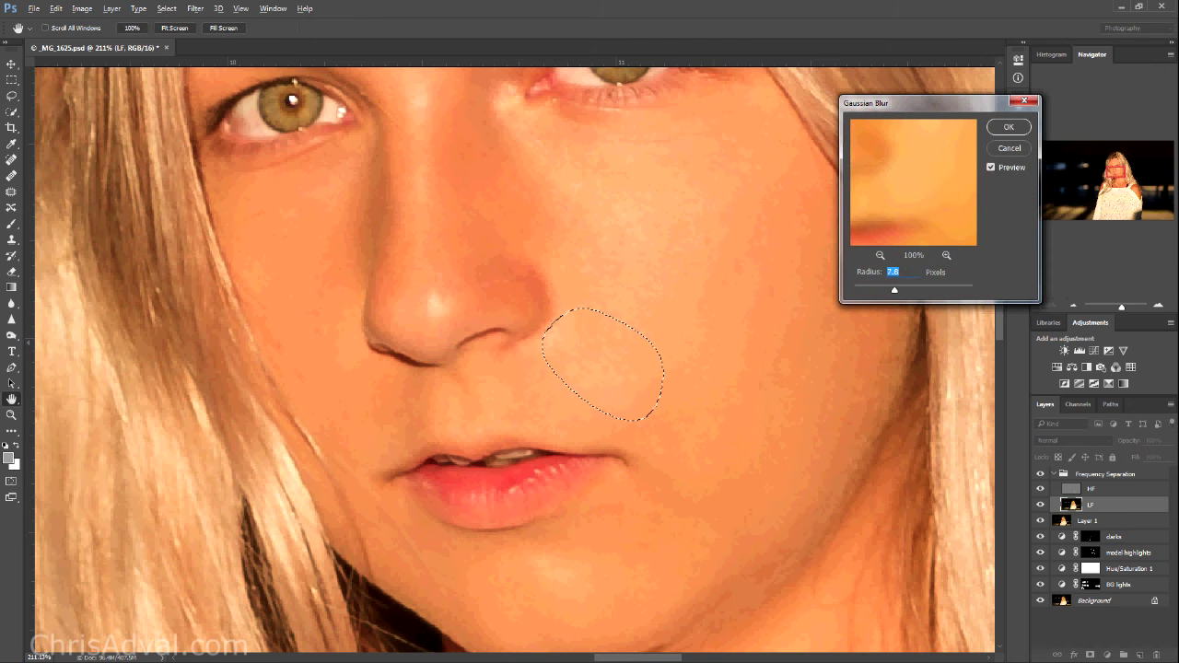
pyautogui.click(991, 167)
pyautogui.click(991, 168)
pyautogui.press('Return')
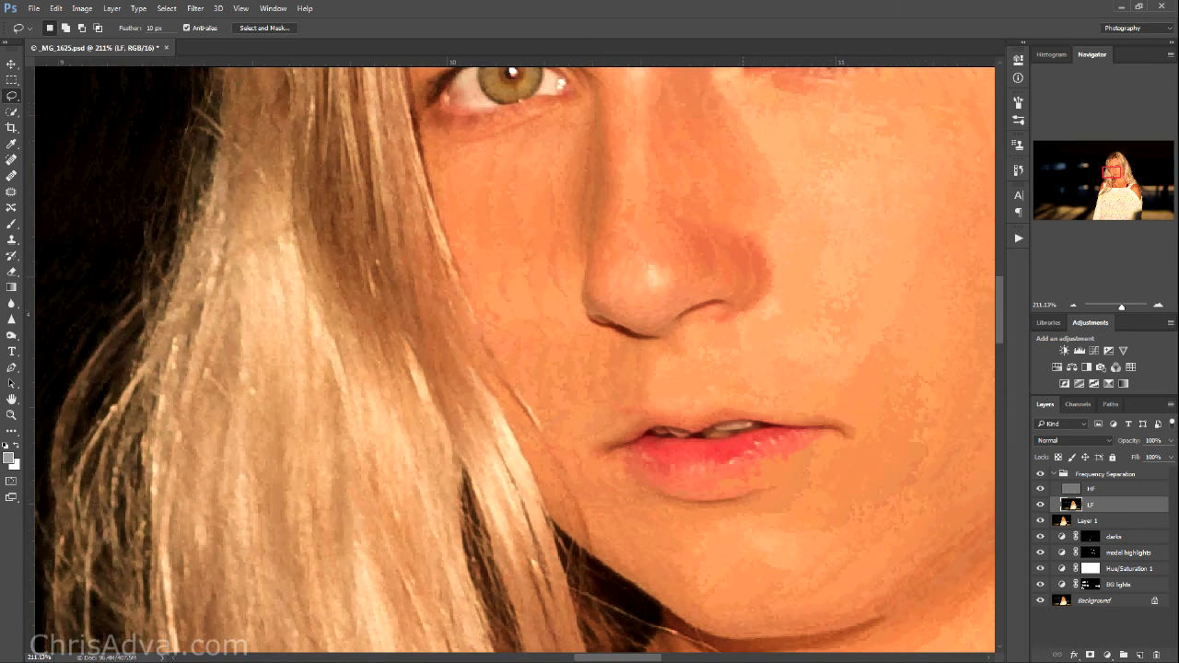
# Smooth the skin beside the nostril on the hair-covered side with Gaussian Blur, check the preview, and deselect
pyautogui.moveTo(509, 323)
pyautogui.mouseDown()
pyautogui.moveTo(602, 403)
pyautogui.moveTo(624, 315)
pyautogui.moveTo(531, 249)
pyautogui.moveTo(619, 274)
pyautogui.moveTo(553, 216)
pyautogui.mouseUp()
pyautogui.hotkey('ctrl', 'alt', 'f')
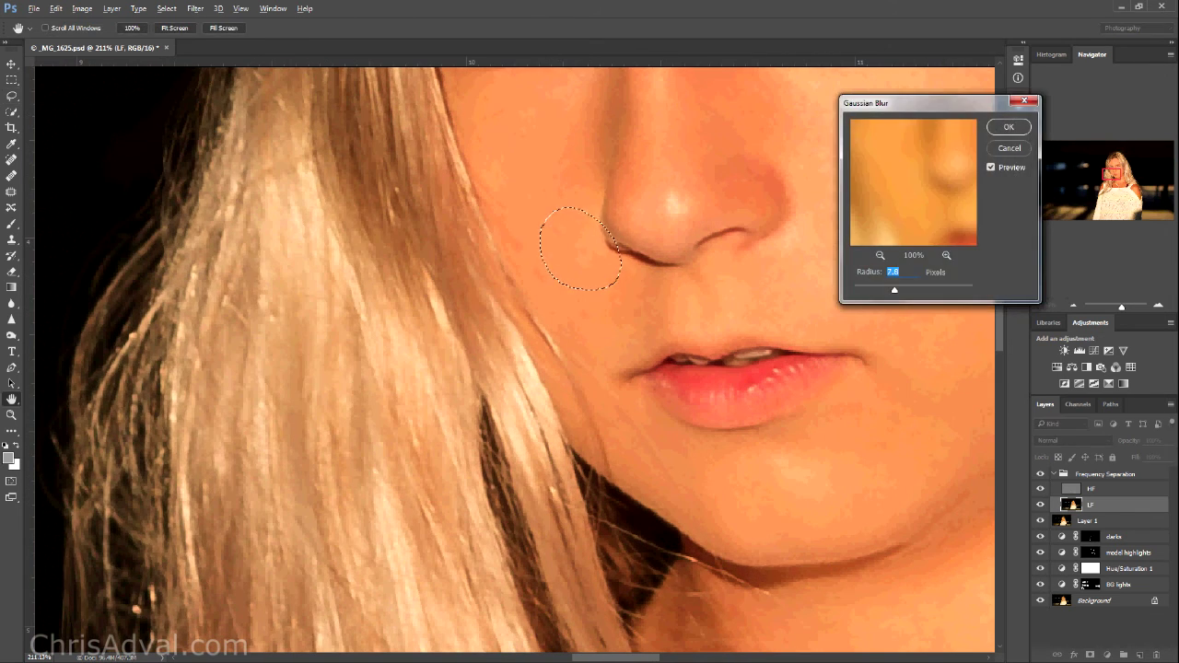
pyautogui.click(991, 168)
pyautogui.click(991, 167)
pyautogui.click(1009, 127)
pyautogui.hotkey('ctrl', 'd')
# Lasso a skin patch on the lower cheek beside the mouth and open Gaussian Blur for it
pyautogui.moveTo(858, 365)
pyautogui.mouseDown()
pyautogui.moveTo(611, 274)
pyautogui.moveTo(609, 196)
pyautogui.mouseUp()
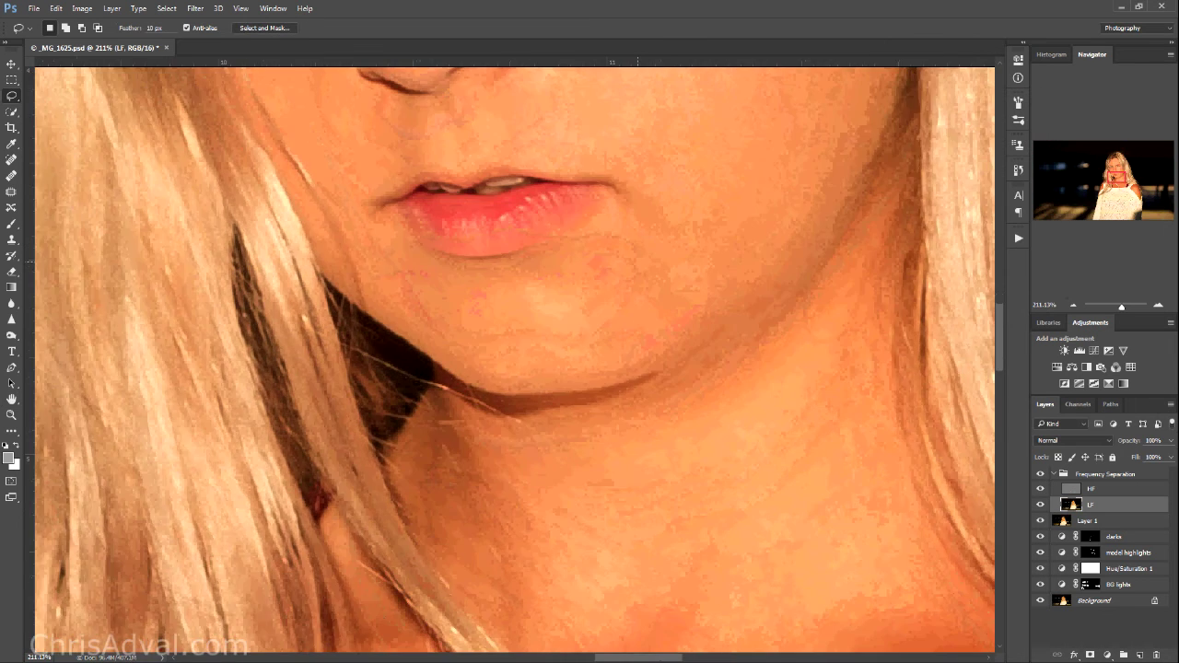
pyautogui.moveTo(677, 224)
pyautogui.mouseDown()
pyautogui.moveTo(516, 322)
pyautogui.moveTo(606, 246)
pyautogui.moveTo(641, 237)
pyautogui.mouseUp()
pyautogui.scroll(-3, 643, 239)
pyautogui.scroll(3, 643, 240)
pyautogui.moveTo(650, 183)
pyautogui.mouseDown()
pyautogui.moveTo(591, 228)
pyautogui.moveTo(678, 270)
pyautogui.moveTo(655, 171)
pyautogui.mouseUp()
pyautogui.hotkey('ctrl', 'alt', 'f')
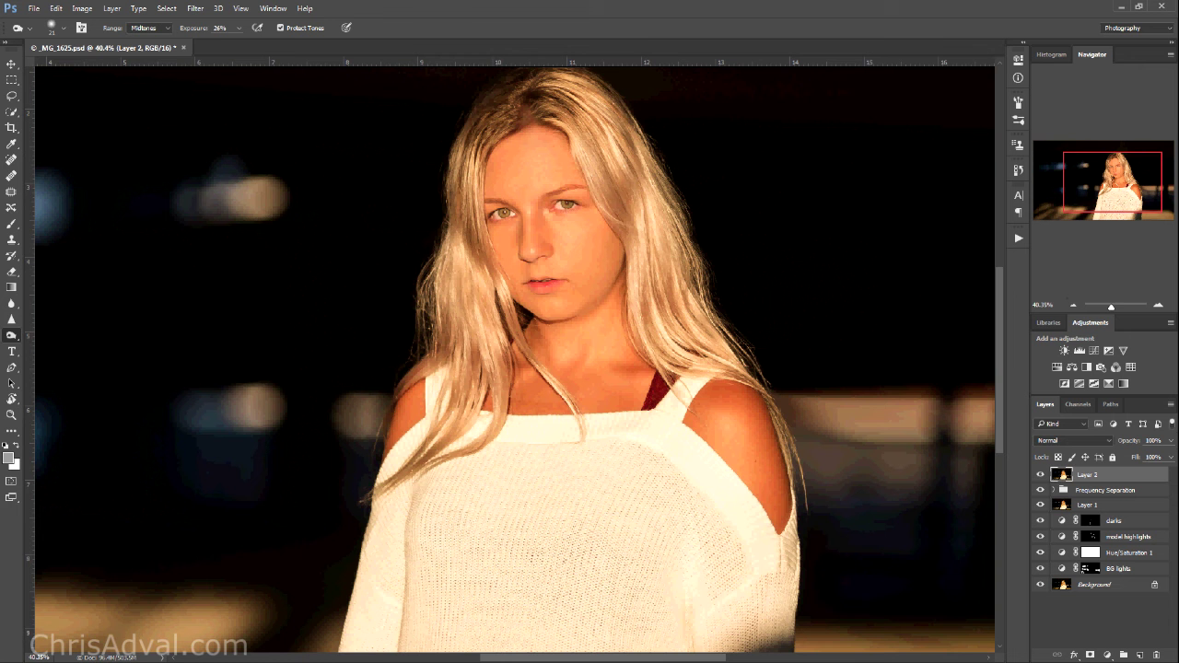
# Select the BG lights layer, hide all layers, and reveal Background, BG lights and Hue/Saturation 1 one by one
pyautogui.click(1118, 568)
pyautogui.scroll(-4, 515, 359)
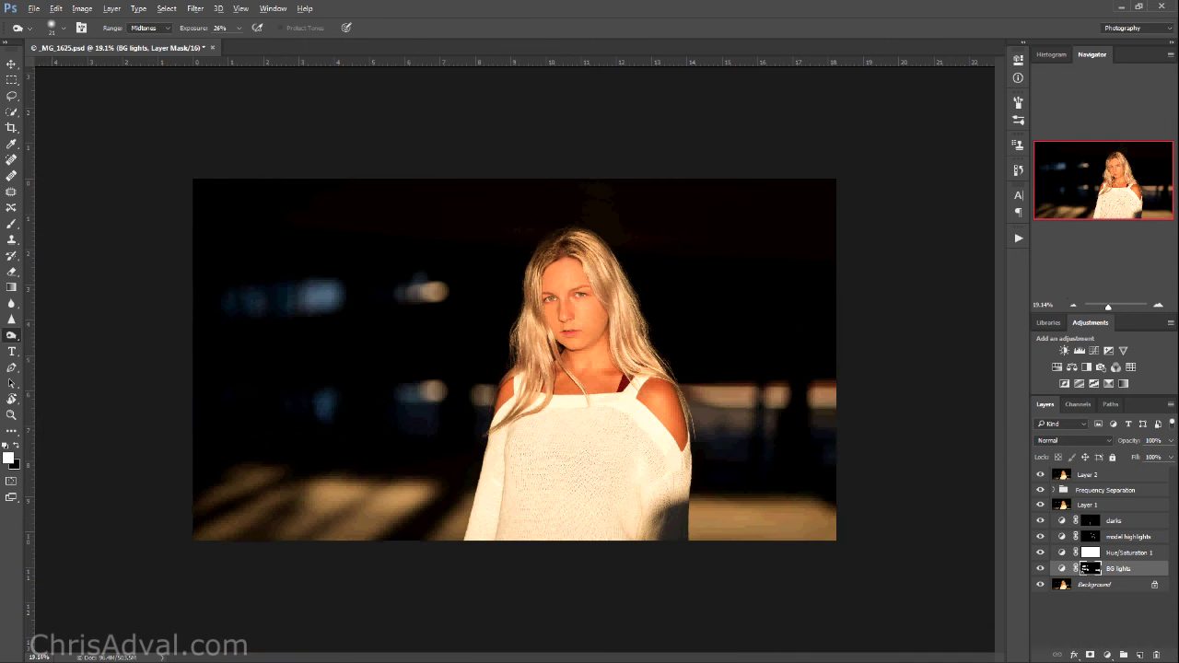
pyautogui.moveTo(1040, 475); pyautogui.dragTo(1040, 585)
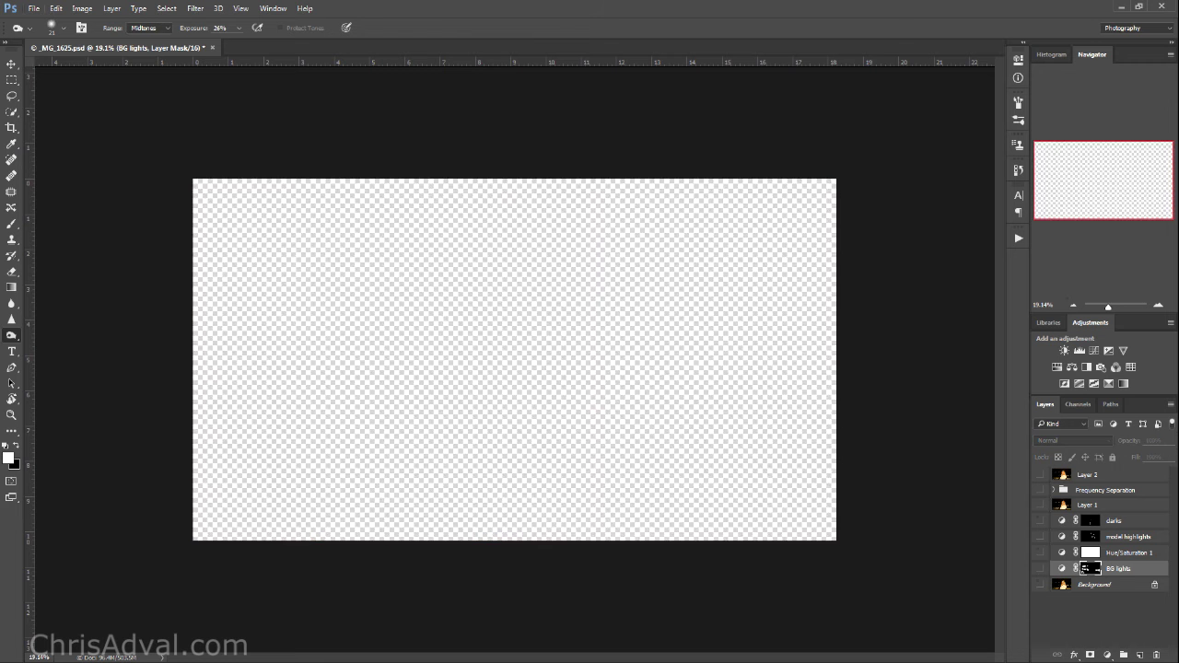
pyautogui.click(1039, 583)
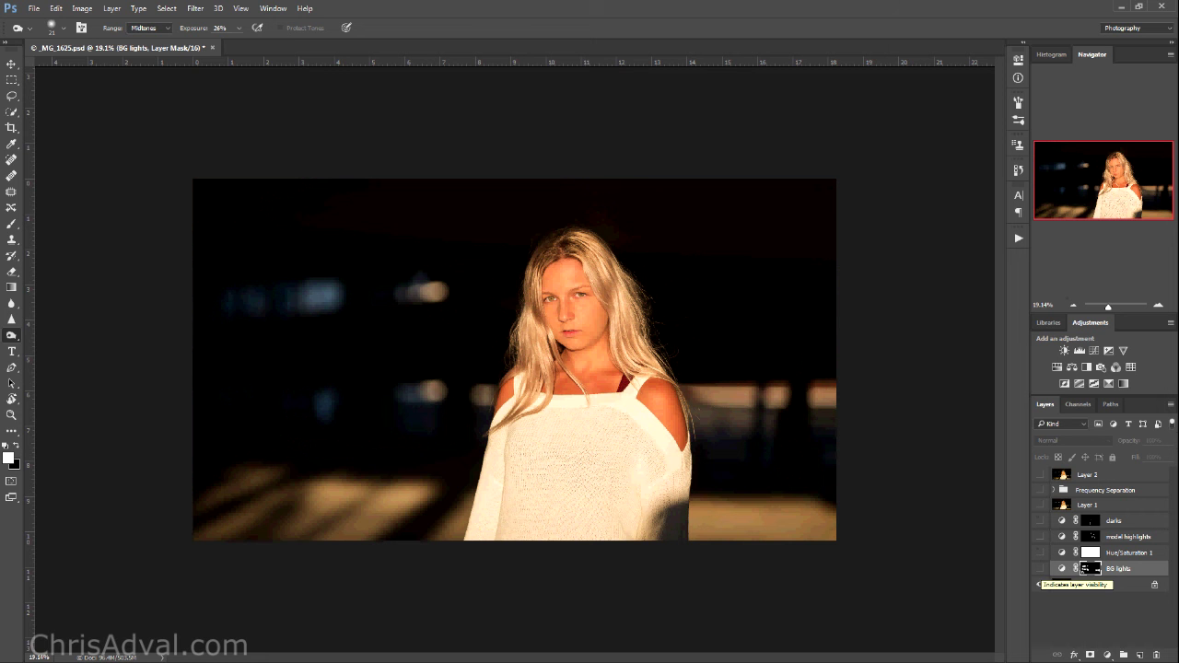
pyautogui.click(1040, 569)
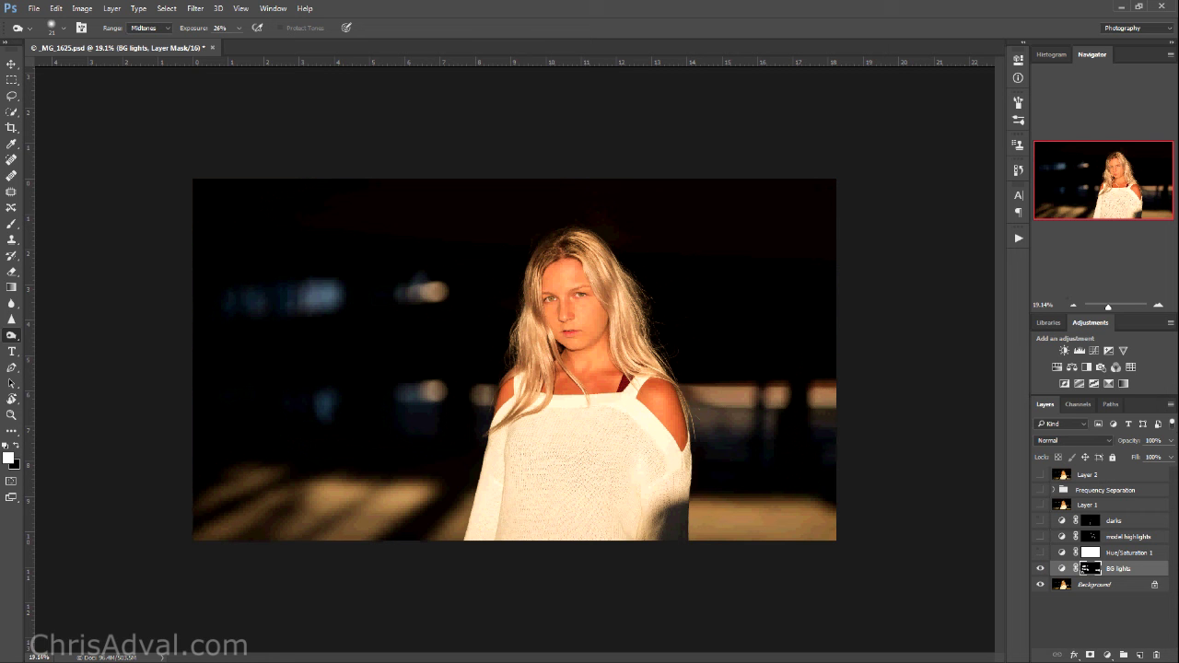
pyautogui.click(1040, 552)
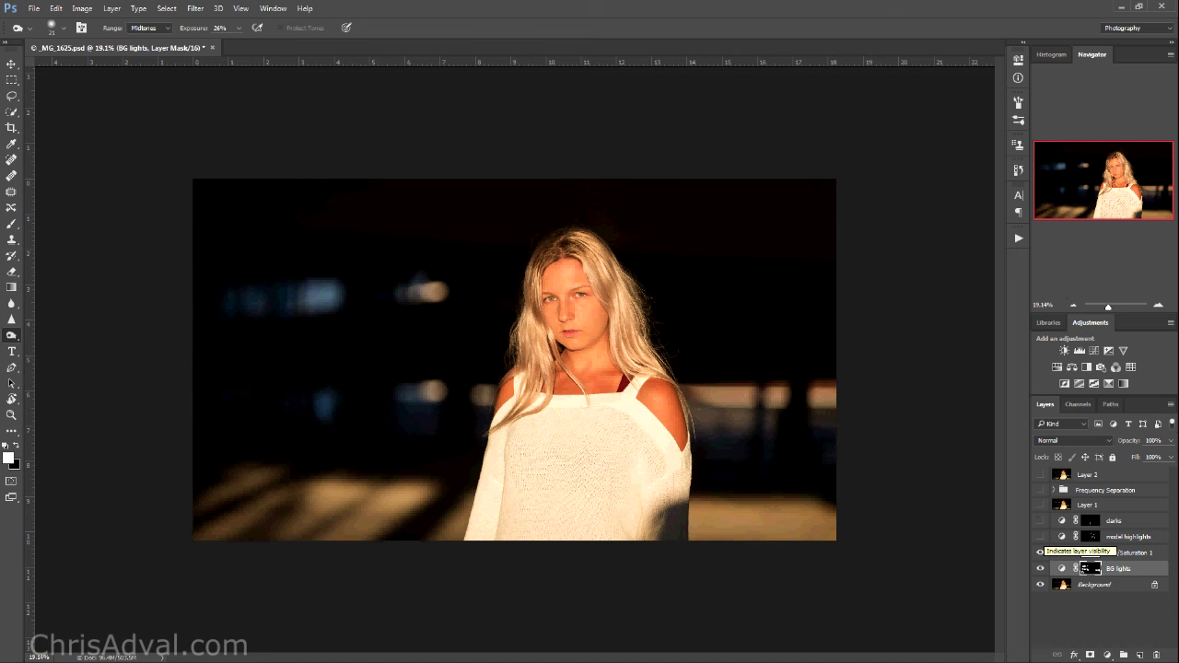
# Show the model highlights layer and toggle it repeatedly to review its effect, leaving it shown
pyautogui.click(1040, 536)
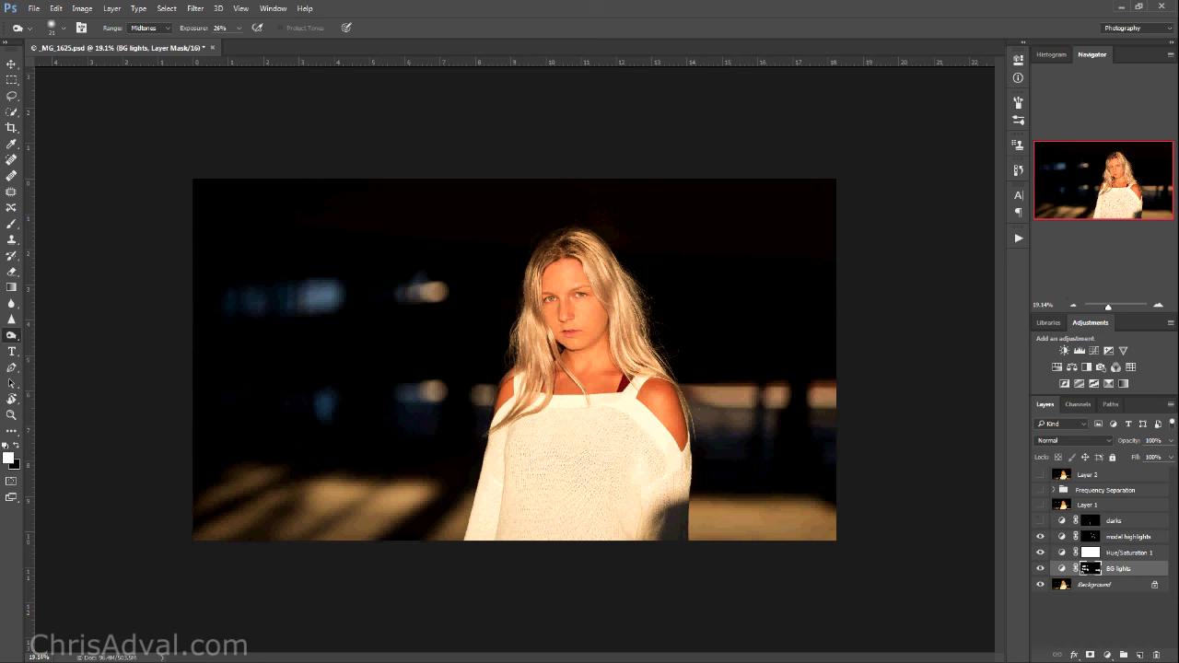
pyautogui.click(1040, 536)
pyautogui.click(1040, 536)
pyautogui.click(1040, 536)
pyautogui.click(1039, 536)
pyautogui.click(1040, 536)
pyautogui.click(1039, 536)
pyautogui.click(1039, 536)
pyautogui.click(1040, 536)
pyautogui.click(1040, 536)
pyautogui.click(1039, 536)
pyautogui.click(1039, 536)
pyautogui.click(1040, 536)
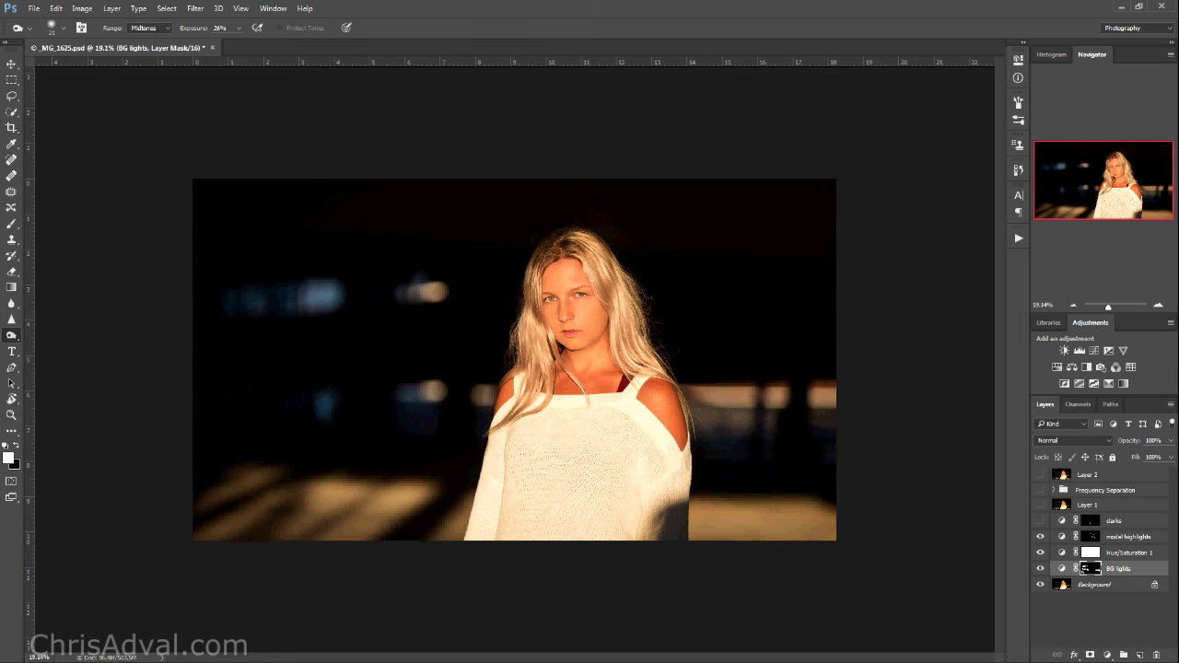
pyautogui.click(1040, 536)
pyautogui.click(1040, 536)
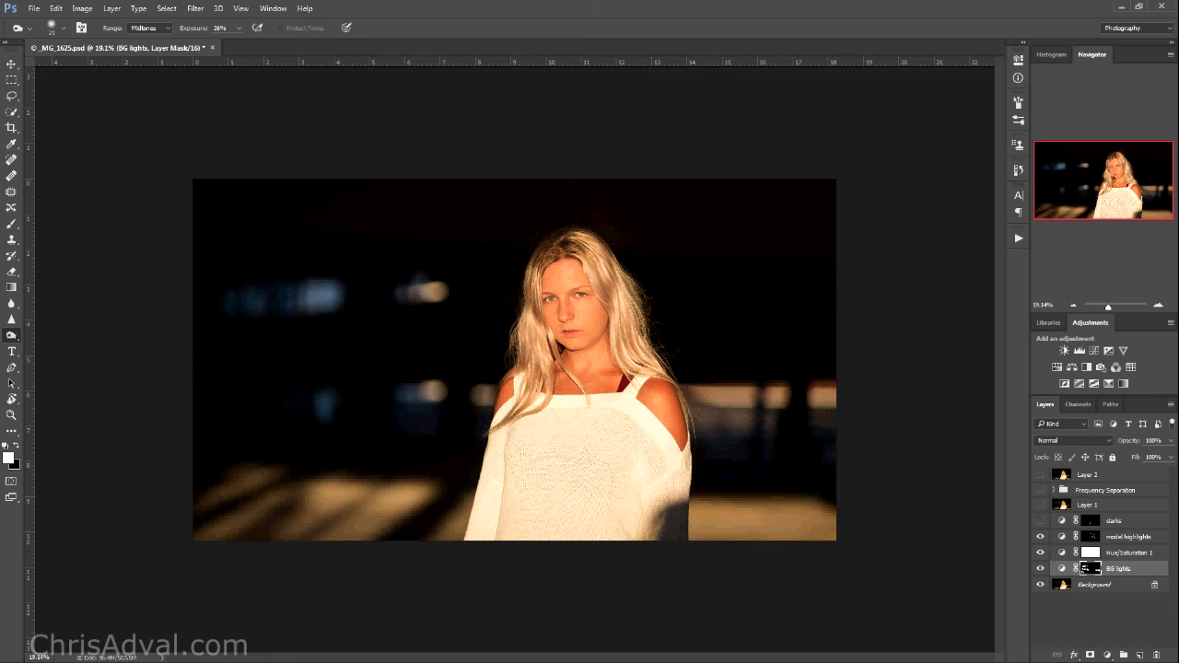
# Toggle the darks layer repeatedly to review its effect on the portrait
pyautogui.click(1039, 521)
pyautogui.click(1040, 520)
pyautogui.click(1040, 520)
pyautogui.click(1040, 520)
pyautogui.click(1040, 520)
pyautogui.click(1040, 520)
pyautogui.click(1040, 520)
pyautogui.click(1040, 520)
pyautogui.click(1040, 520)
pyautogui.click(1040, 521)
# Toggle Layer 1 repeatedly to compare the hair and skin cleanup, briefly rechecking darks, and reveal the Frequency Separation group
pyautogui.click(1039, 504)
pyautogui.click(1039, 505)
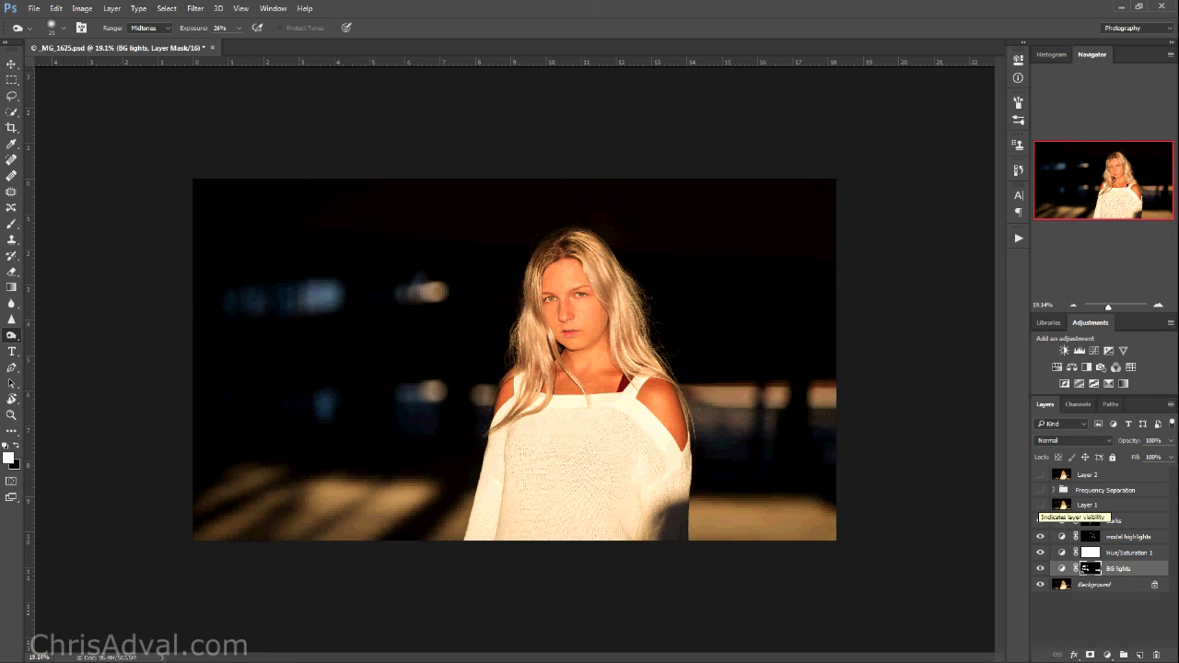
pyautogui.click(1040, 505)
pyautogui.click(1040, 505)
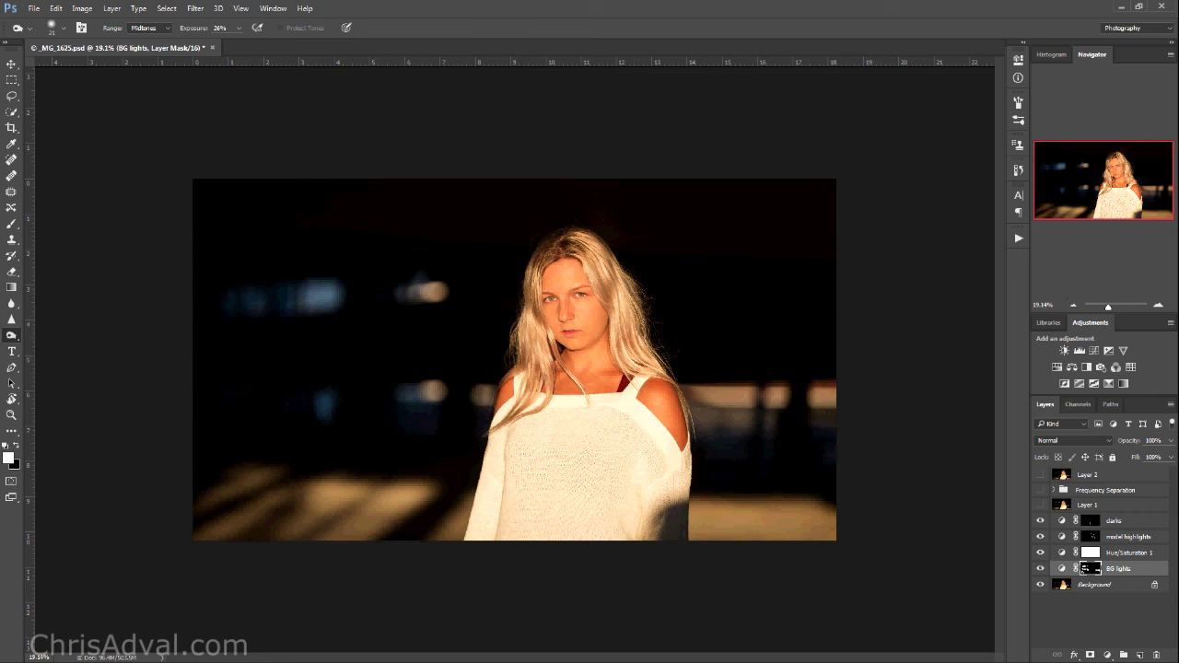
pyautogui.click(1040, 521)
pyautogui.click(1040, 520)
pyautogui.click(1040, 505)
pyautogui.click(1040, 505)
pyautogui.click(1040, 505)
pyautogui.click(1040, 505)
pyautogui.click(1040, 504)
pyautogui.click(1040, 505)
pyautogui.click(1040, 504)
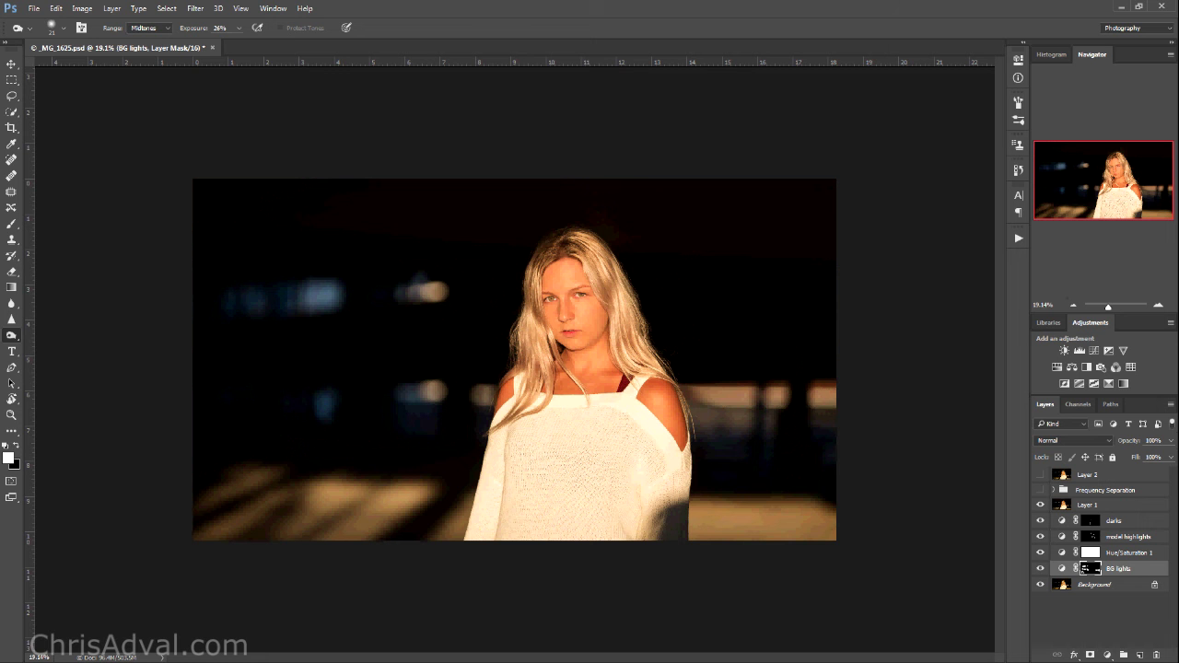
pyautogui.click(1040, 505)
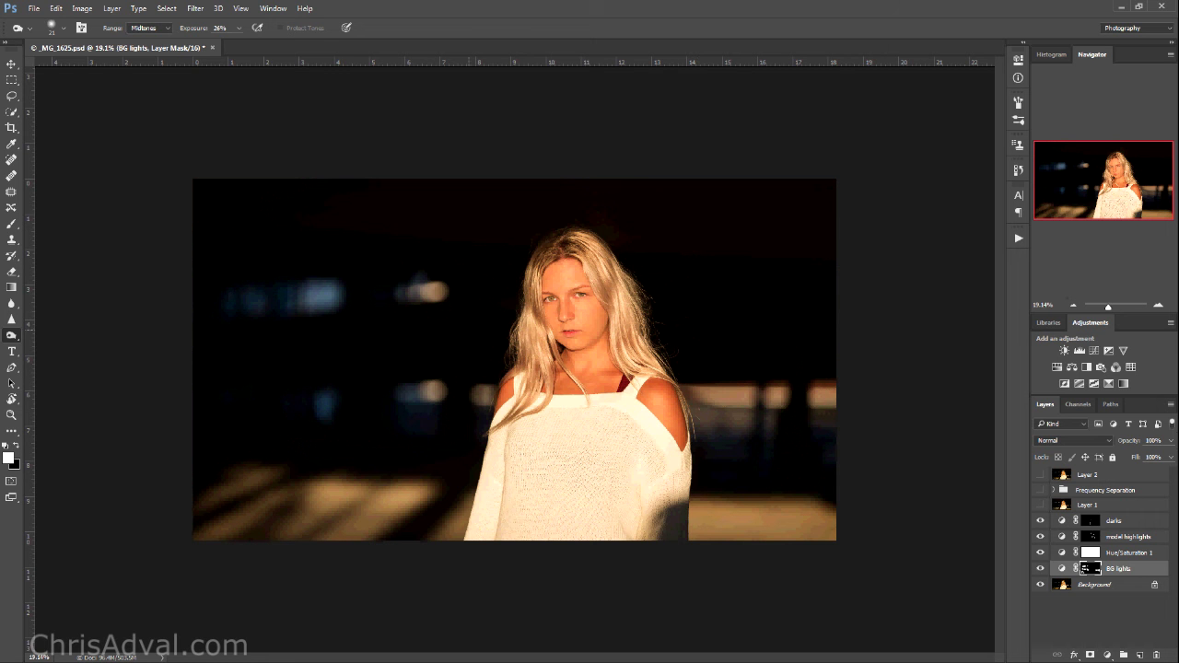
pyautogui.click(1040, 505)
pyautogui.click(1040, 505)
pyautogui.click(1039, 505)
pyautogui.click(1040, 505)
pyautogui.click(1040, 504)
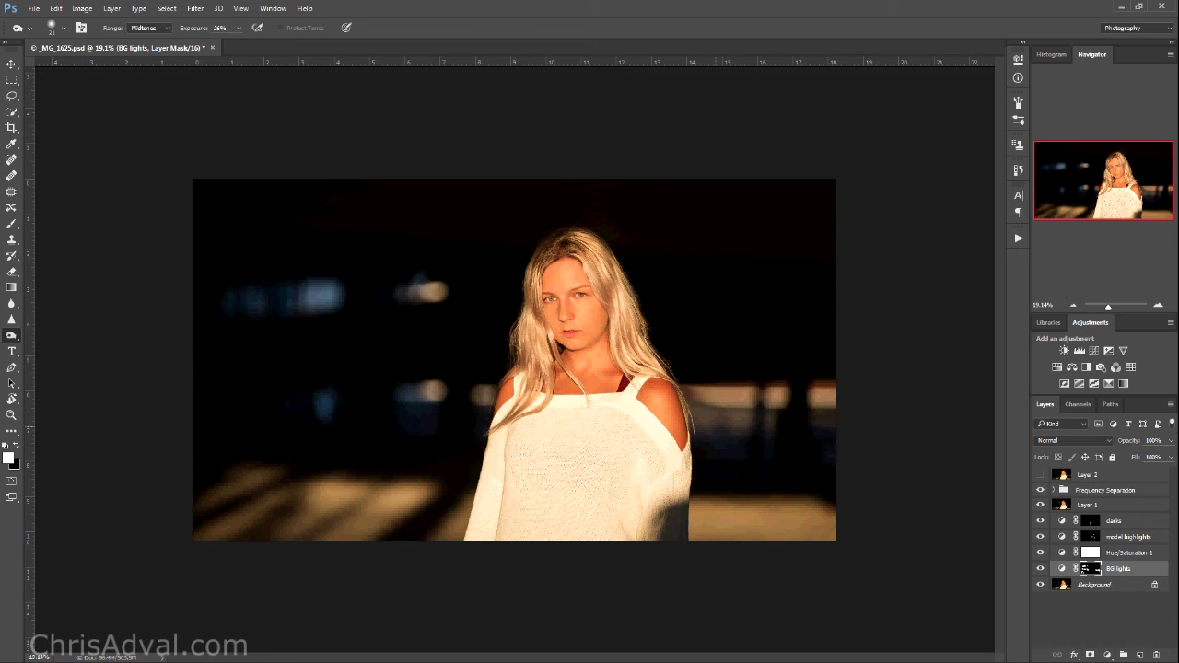
# Compare the face up close with the Frequency Separation group shown and hidden, leaving it shown
pyautogui.scroll(8, 562, 288)
pyautogui.scroll(-2, 611, 320)
pyautogui.click(1040, 490)
pyautogui.click(1040, 490)
pyautogui.click(1040, 490)
pyautogui.click(1040, 490)
pyautogui.click(1040, 490)
pyautogui.click(1040, 490)
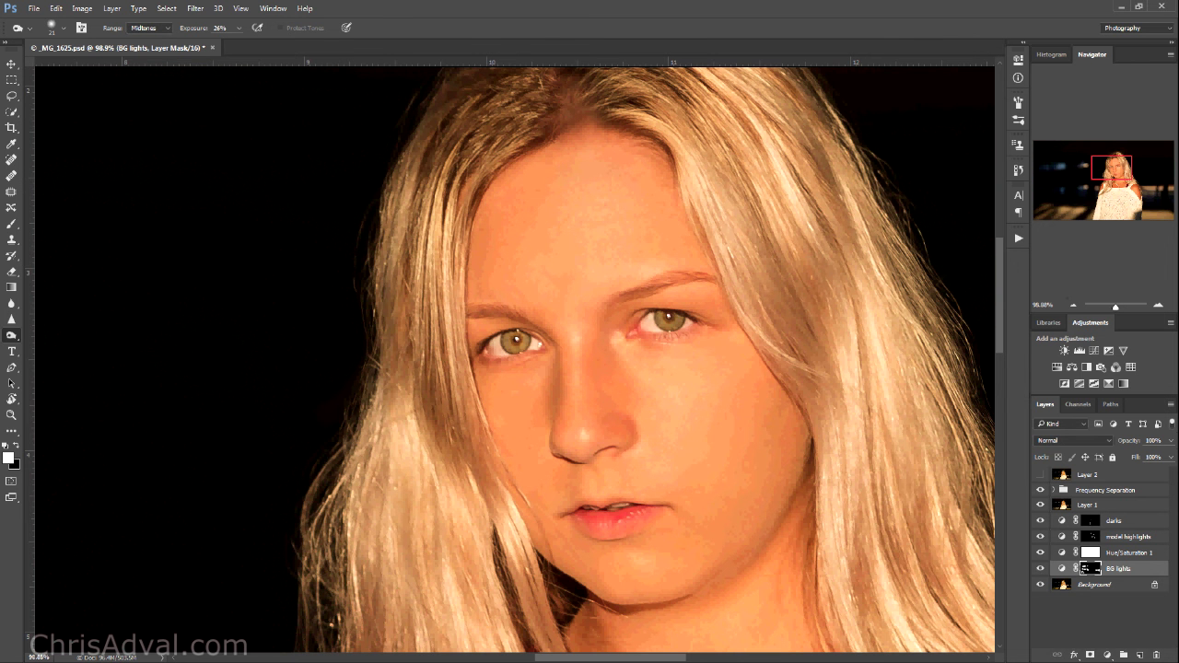
pyautogui.click(1040, 490)
pyautogui.click(1040, 490)
# Toggle Layer 2 repeatedly to compare its changes on the face and hair up close, leaving it shown
pyautogui.click(1040, 475)
pyautogui.click(1040, 475)
pyautogui.click(1039, 474)
pyautogui.click(1040, 475)
pyautogui.click(1039, 474)
pyautogui.click(1040, 474)
pyautogui.click(1039, 474)
pyautogui.click(1040, 474)
pyautogui.click(1040, 474)
pyautogui.click(1040, 474)
pyautogui.click(1040, 475)
pyautogui.click(1040, 474)
pyautogui.moveTo(768, 499)
pyautogui.mouseDown()
pyautogui.moveTo(805, 372)
pyautogui.moveTo(759, 570)
pyautogui.mouseUp()
pyautogui.click(1040, 474)
pyautogui.click(1040, 474)
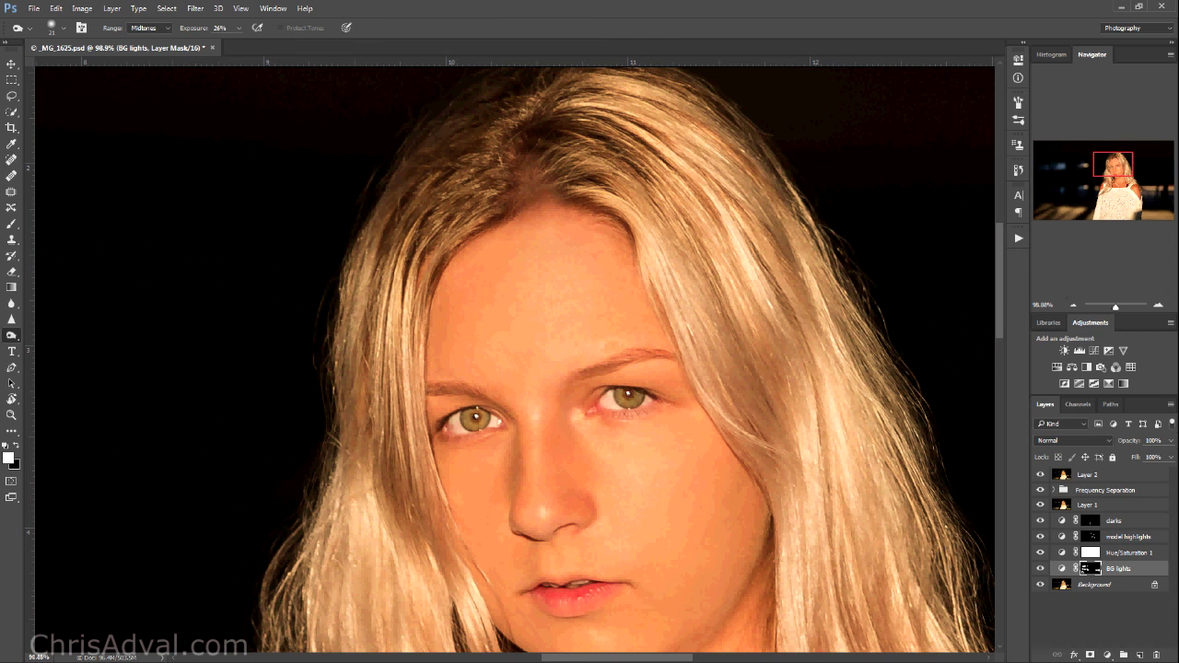
# Hide every layer between Background and Layer 2, and toggle Layer 2 to compare the whole portrait before and after
pyautogui.moveTo(752, 578); pyautogui.dragTo(547, 143)
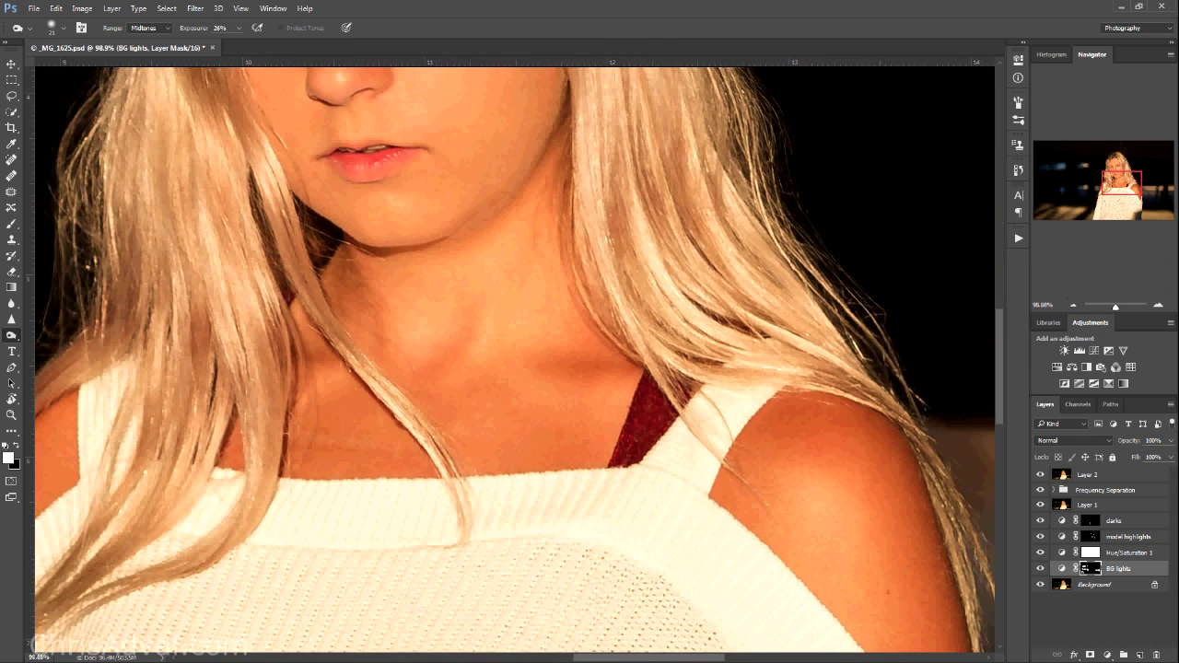
pyautogui.scroll(-8, 886, 337)
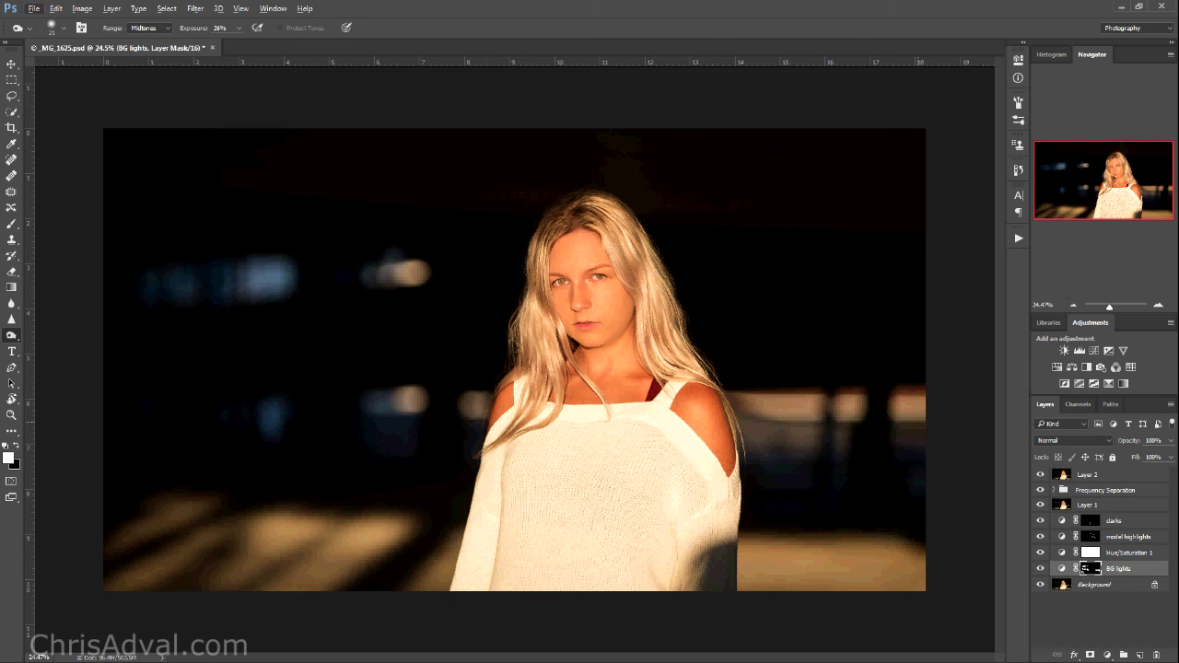
pyautogui.moveTo(1040, 490); pyautogui.dragTo(1040, 569)
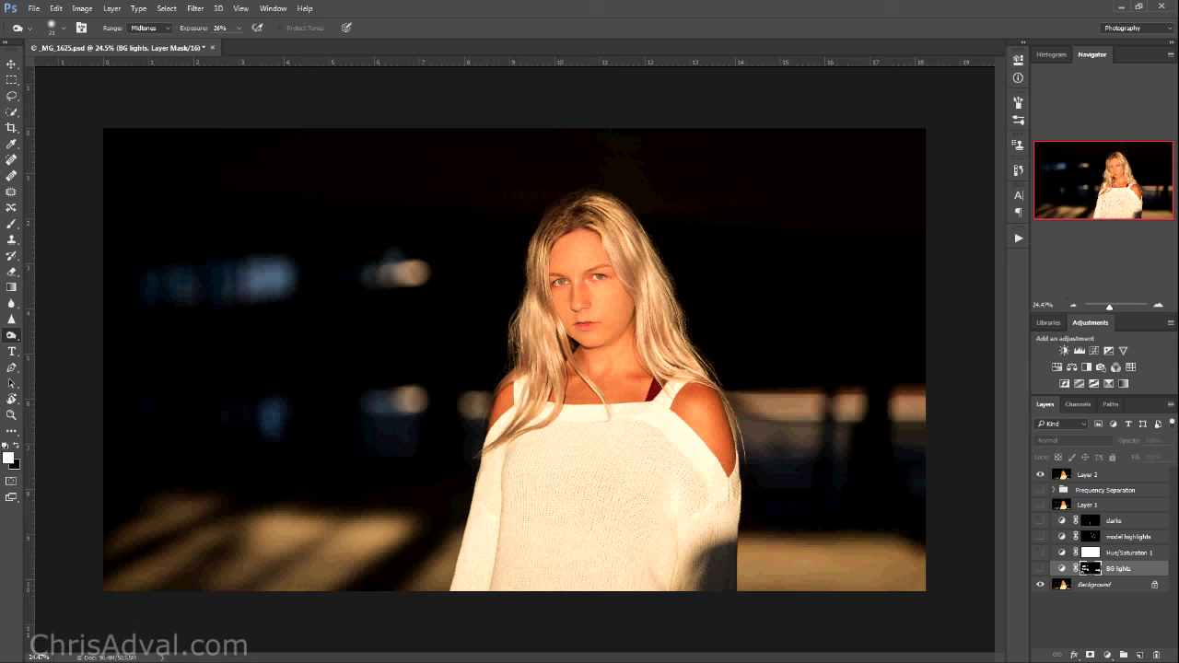
pyautogui.click(1039, 475)
pyautogui.click(1040, 475)
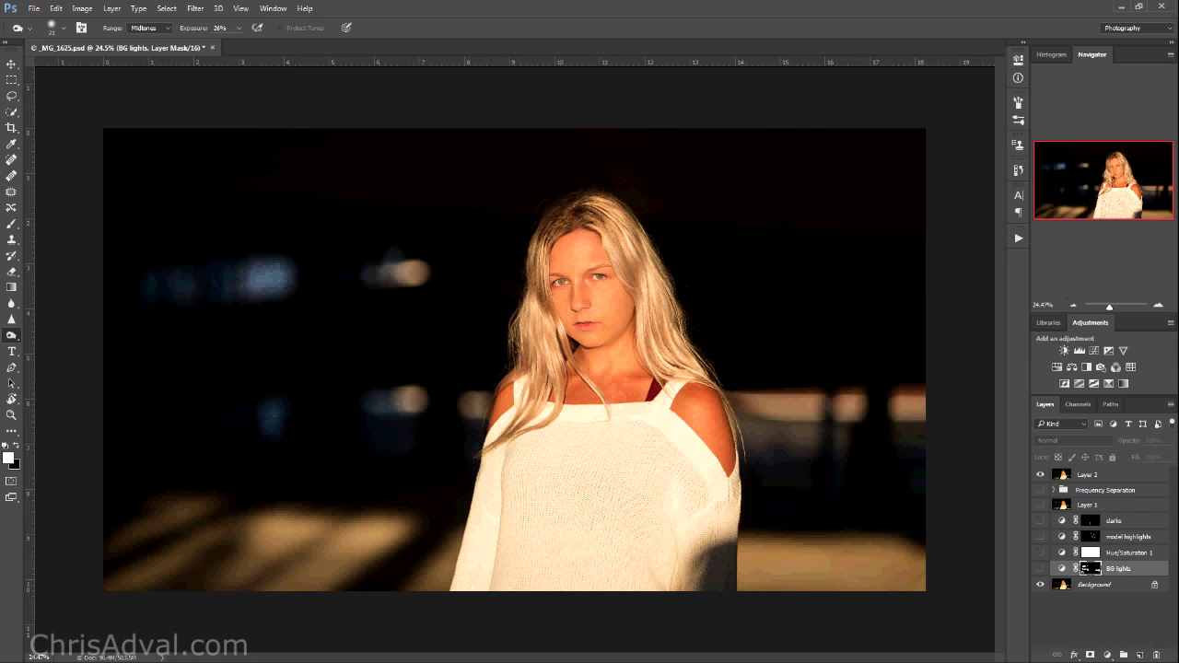
pyautogui.click(1040, 474)
pyautogui.click(1040, 474)
pyautogui.click(1040, 474)
pyautogui.click(1039, 474)
pyautogui.click(1040, 474)
pyautogui.click(1040, 475)
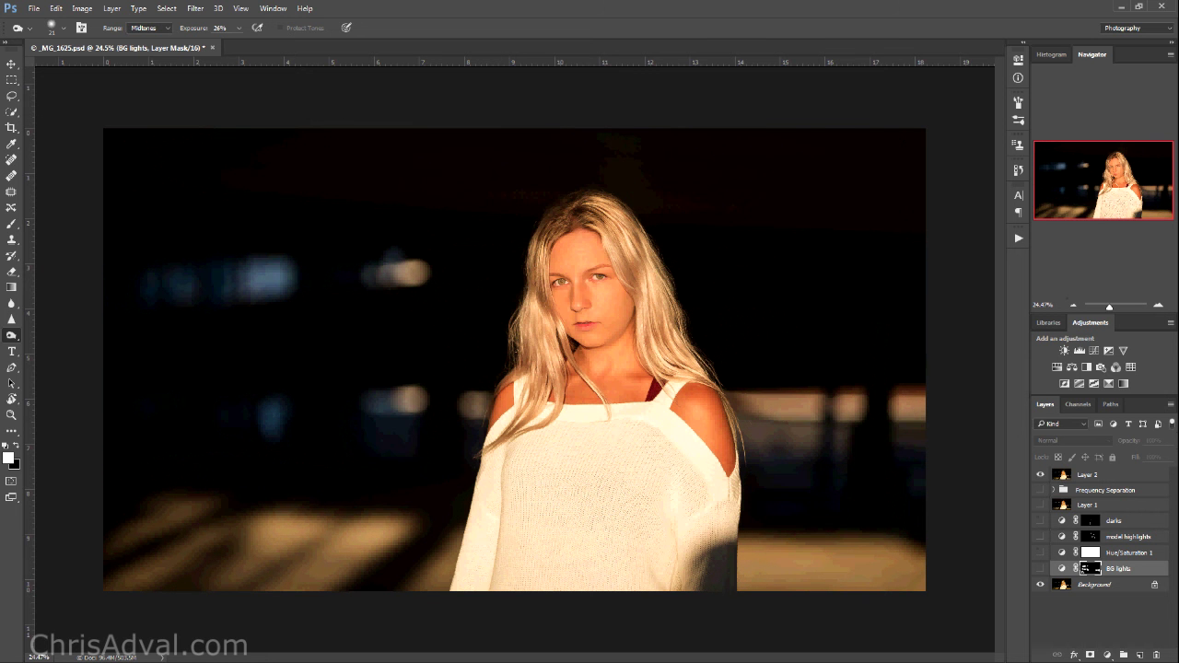
pyautogui.click(1040, 474)
pyautogui.click(1040, 475)
pyautogui.click(1040, 474)
pyautogui.click(1040, 475)
pyautogui.click(1040, 474)
pyautogui.click(1040, 475)
pyautogui.click(1040, 475)
pyautogui.click(1040, 475)
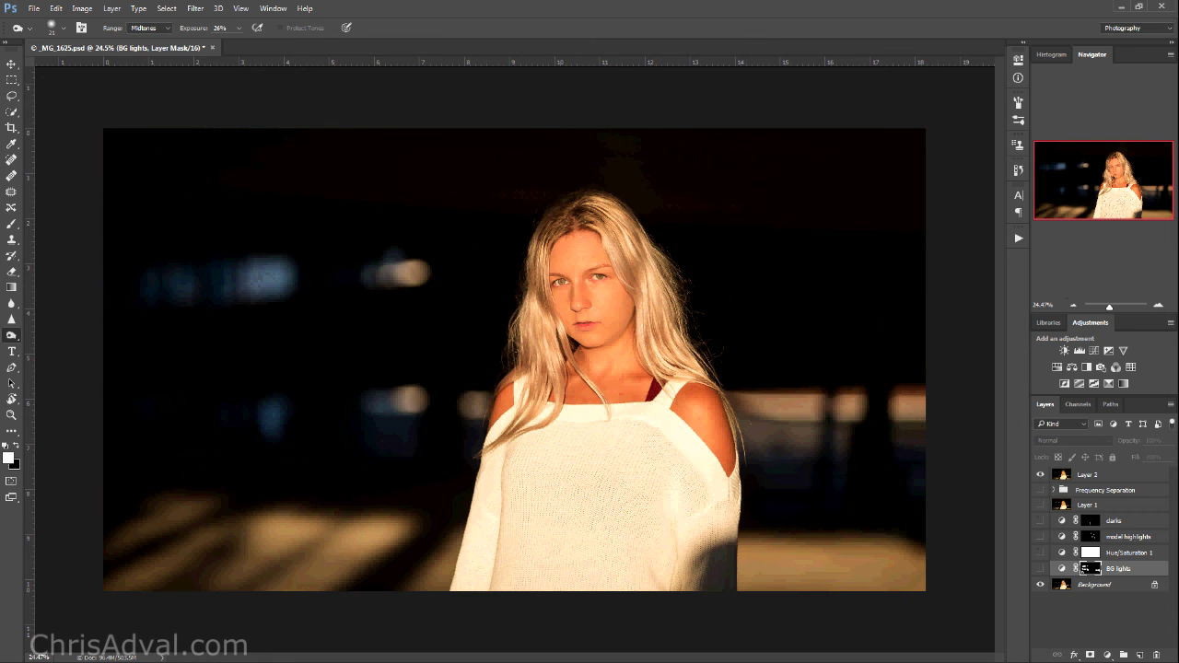
# Toggle Layer 2 repeatedly to compare the original Background with the finished retouch across the full portrait, leaving Layer 2 shown
pyautogui.click(1040, 475)
pyautogui.click(1040, 474)
pyautogui.click(1040, 474)
pyautogui.click(1039, 475)
pyautogui.click(1040, 474)
pyautogui.click(1040, 474)
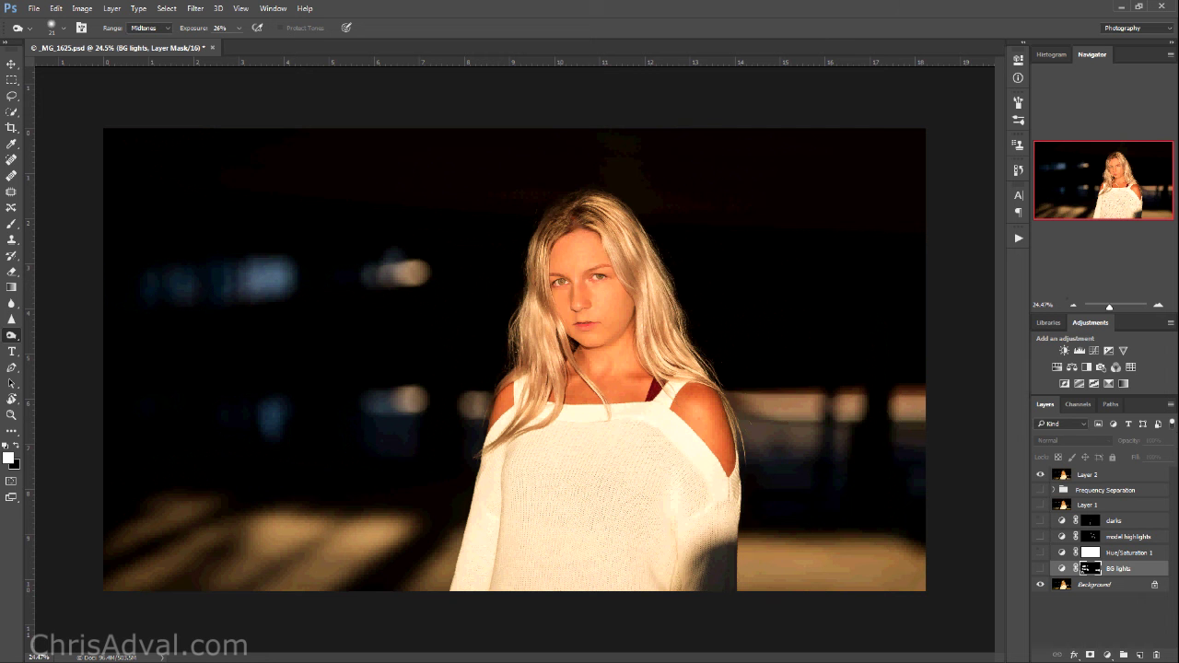
pyautogui.click(1040, 474)
pyautogui.click(1039, 475)
pyautogui.click(1039, 474)
pyautogui.click(1040, 474)
pyautogui.click(1039, 475)
pyautogui.click(1040, 474)
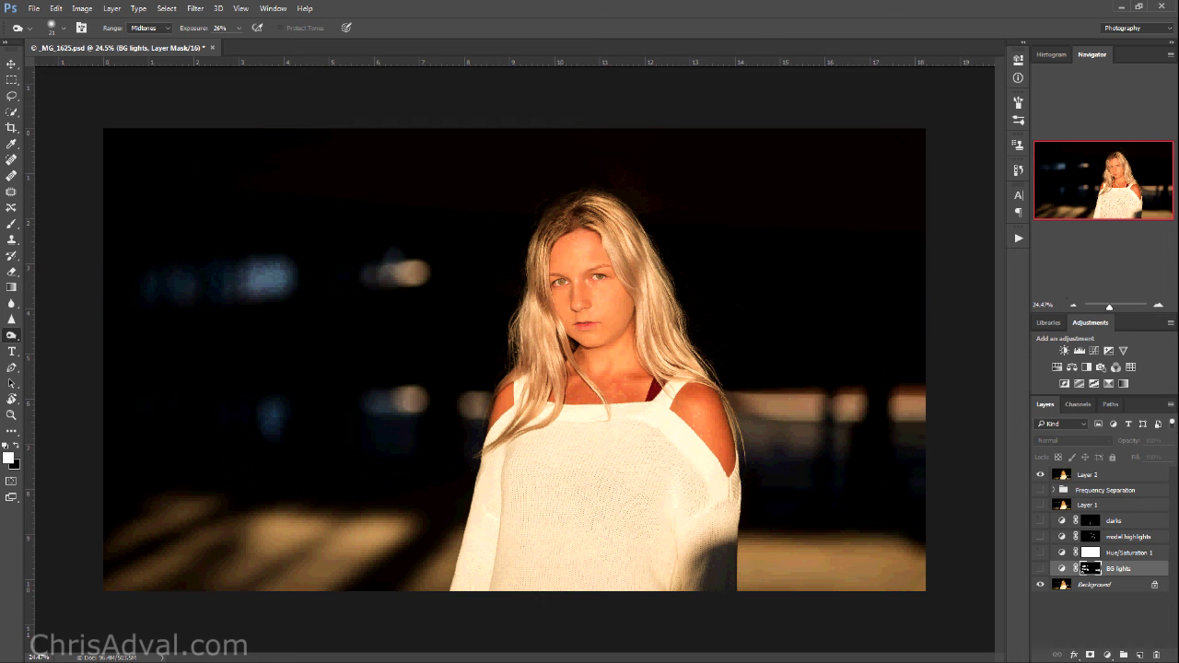
pyautogui.click(1040, 474)
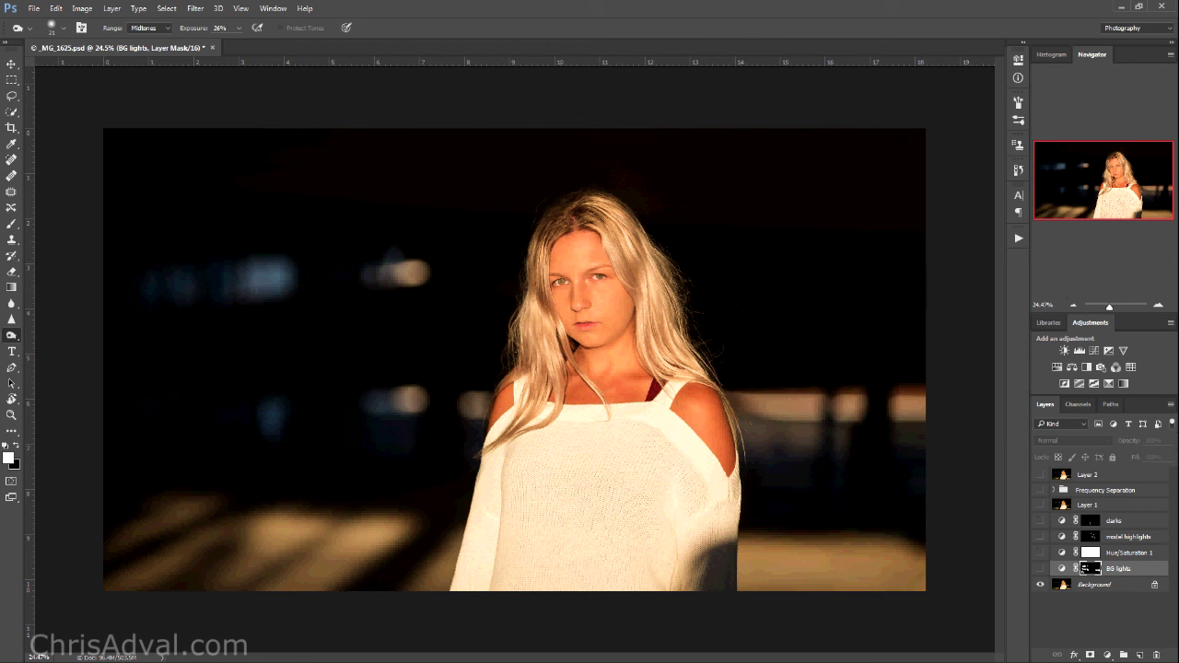
pyautogui.click(1040, 474)
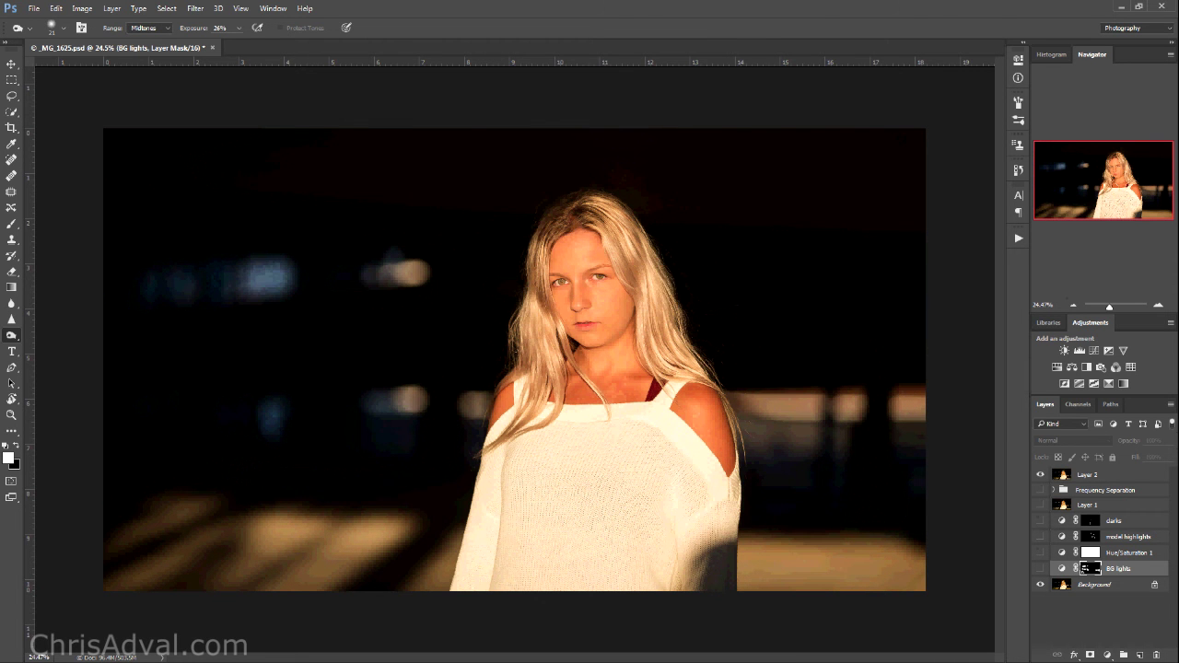
# Show all hidden layers from the Frequency Separation group down to BG lights, and save the document
pyautogui.moveTo(1040, 490); pyautogui.dragTo(1040, 568)
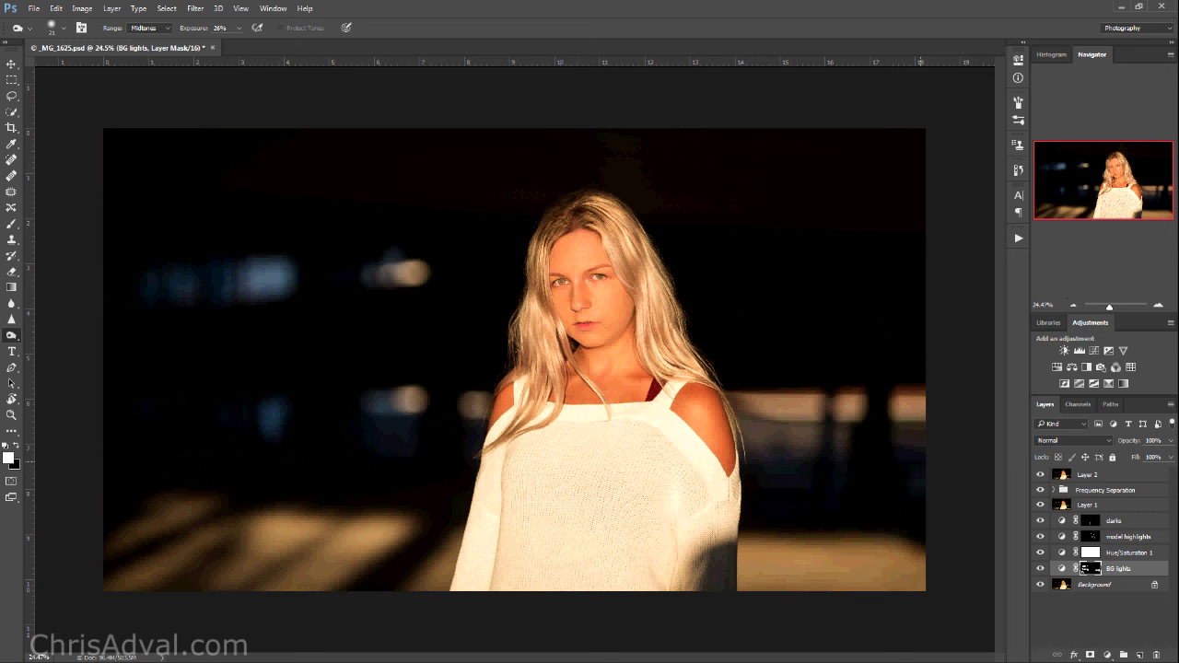
pyautogui.hotkey('ctrl', 's')
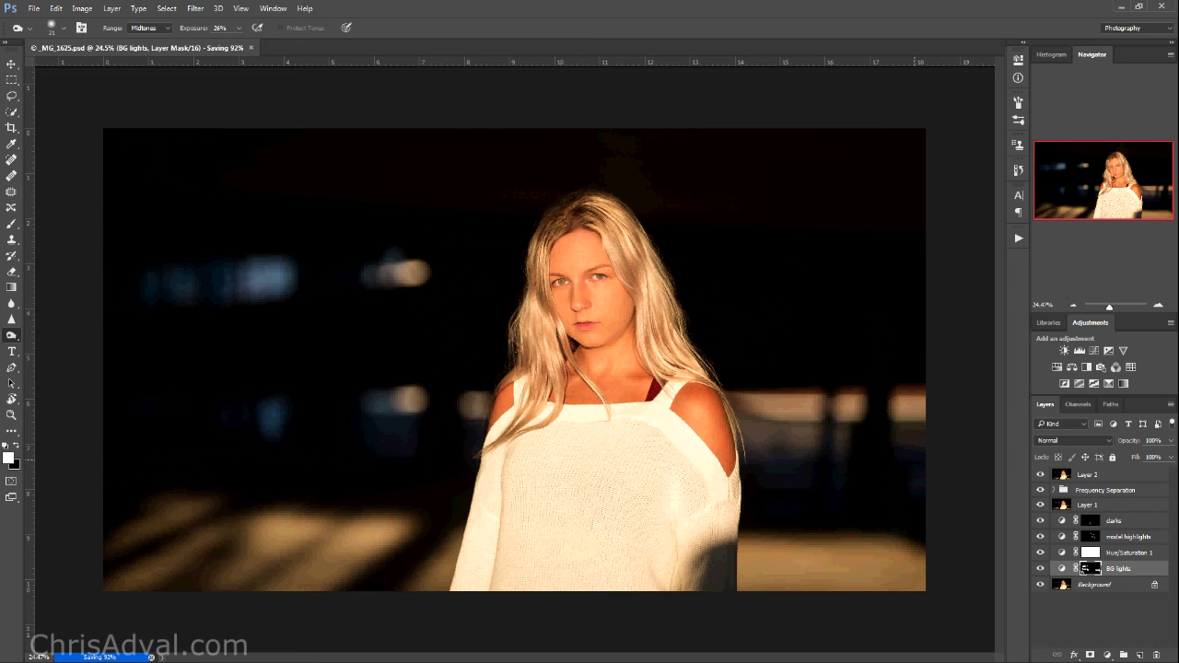